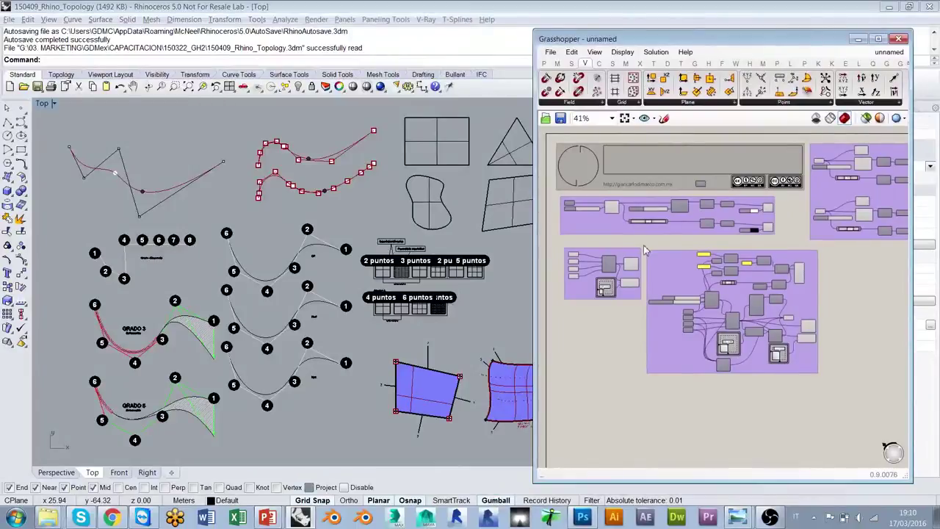
- Examine the Grasshopper definition groups and the curve and surface examples in the Rhino Top viewport
{"action": "right_click_drag", "start_coordinate": [694, 279], "coordinate": [648, 256]}
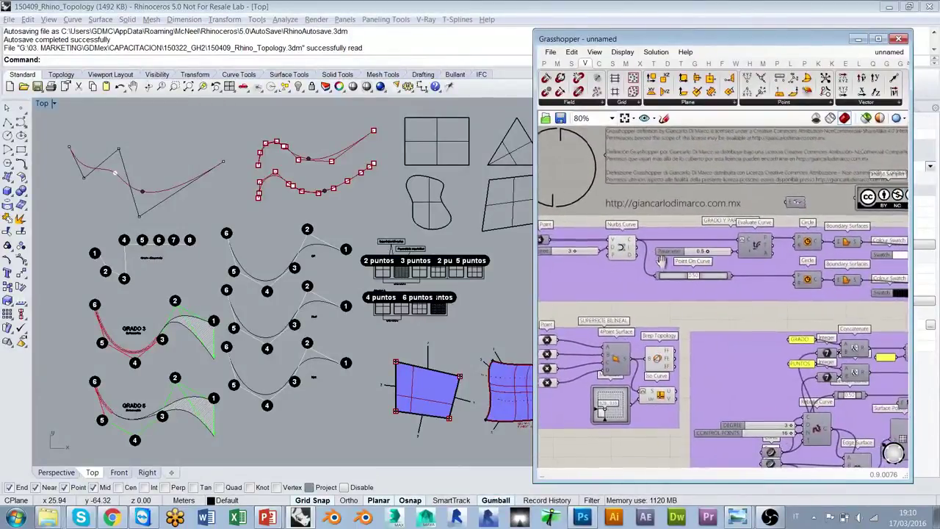
{"action": "scroll", "coordinate": [660, 248], "scroll_direction": "down", "scroll_amount": 1}
{"action": "right_click_drag", "start_coordinate": [800, 273], "coordinate": [687, 246]}
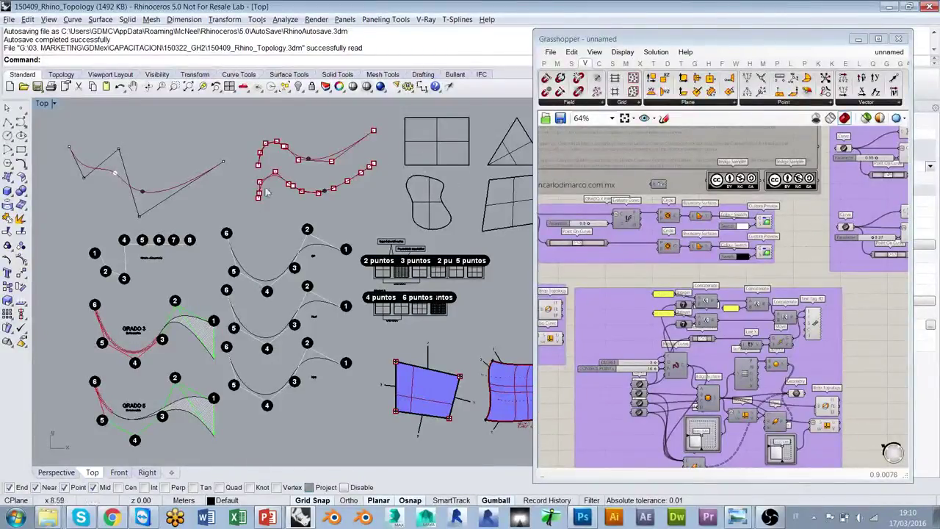
{"action": "right_click_drag", "start_coordinate": [631, 247], "coordinate": [705, 256]}
{"action": "scroll", "coordinate": [704, 256], "scroll_direction": "down", "scroll_amount": 2}
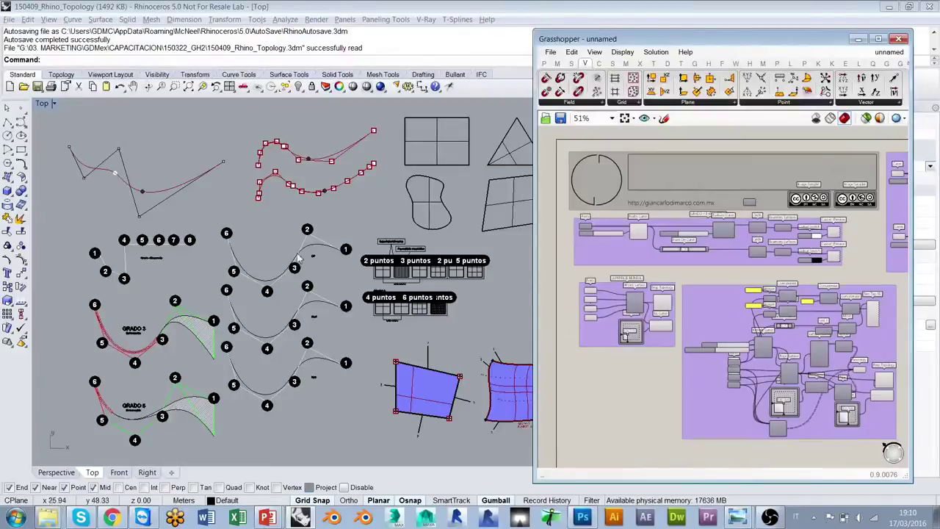
{"action": "right_click_drag", "start_coordinate": [206, 247], "coordinate": [265, 231]}
{"action": "right_click_drag", "start_coordinate": [373, 214], "coordinate": [244, 218]}
{"action": "scroll", "coordinate": [263, 220], "scroll_direction": "down", "scroll_amount": 2}
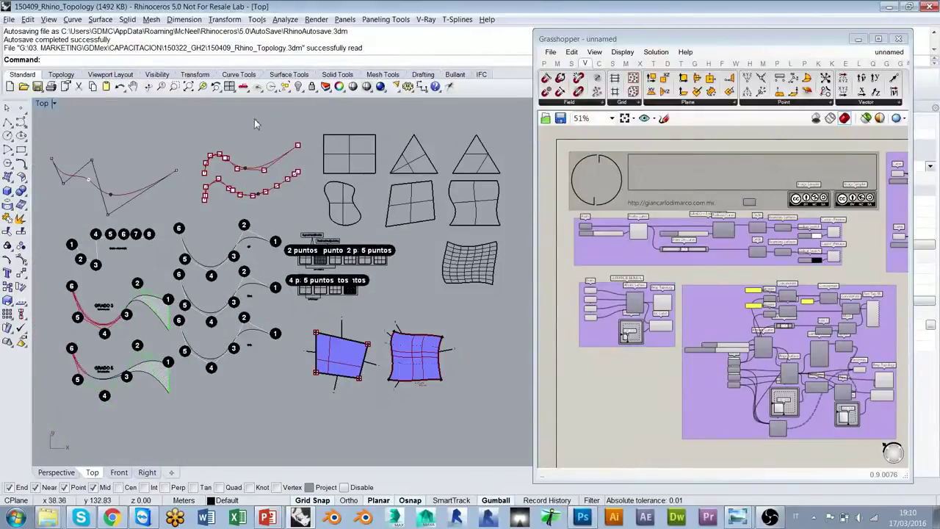
- Highlight the curve examples and the surface examples in the Top viewport, and clear the selection
{"action": "left_click_drag", "start_coordinate": [42, 128], "coordinate": [294, 425]}
{"action": "left_click", "coordinate": [244, 153], "text": "shift"}
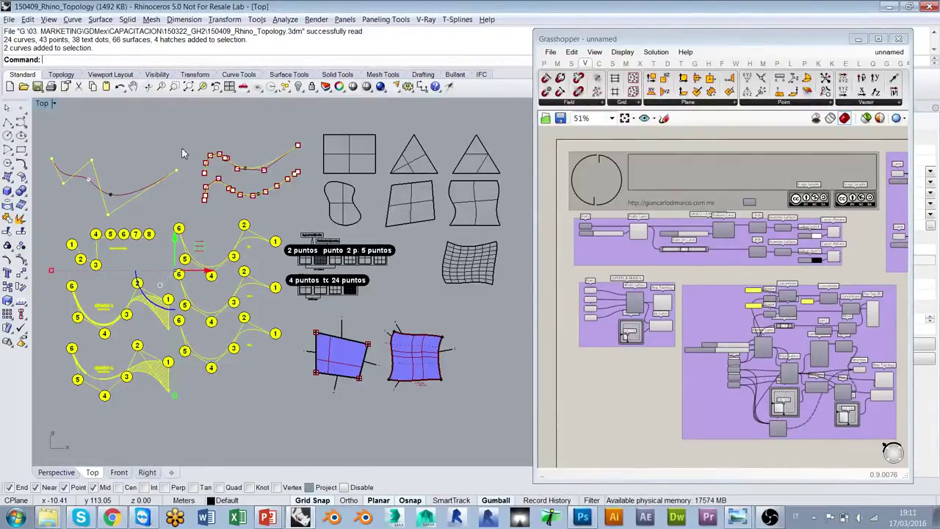
{"action": "left_click_drag", "start_coordinate": [290, 116], "coordinate": [515, 385]}
{"action": "left_click", "coordinate": [514, 385]}
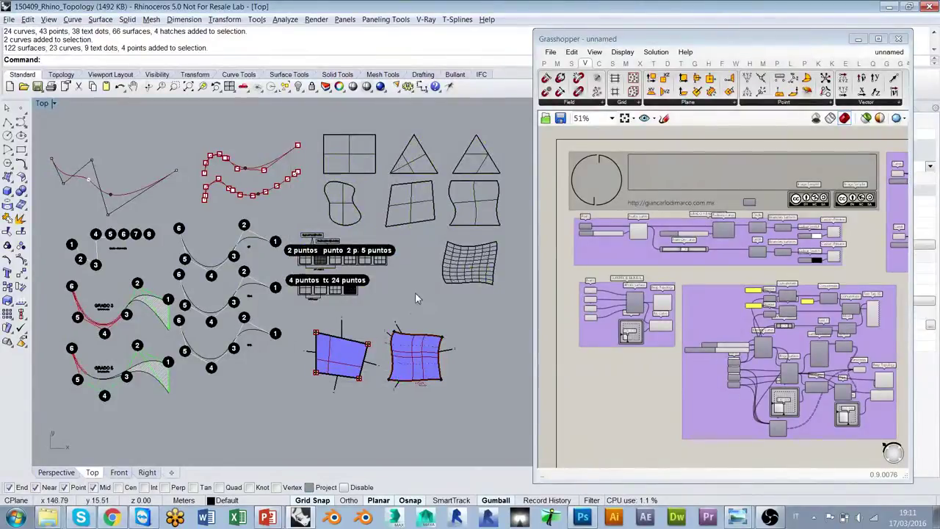
- Examine the curve examples, from the four-segment control polygon curve to the GRADO 3 and GRADO 5 deformation diagrams
{"action": "scroll", "coordinate": [321, 218], "scroll_direction": "up", "scroll_amount": 5}
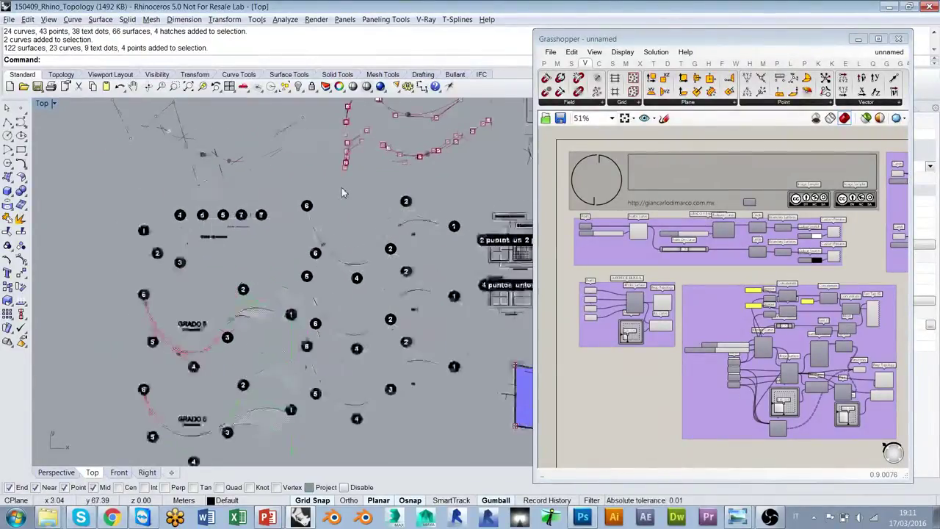
{"action": "scroll", "coordinate": [322, 220], "scroll_direction": "down", "scroll_amount": 2}
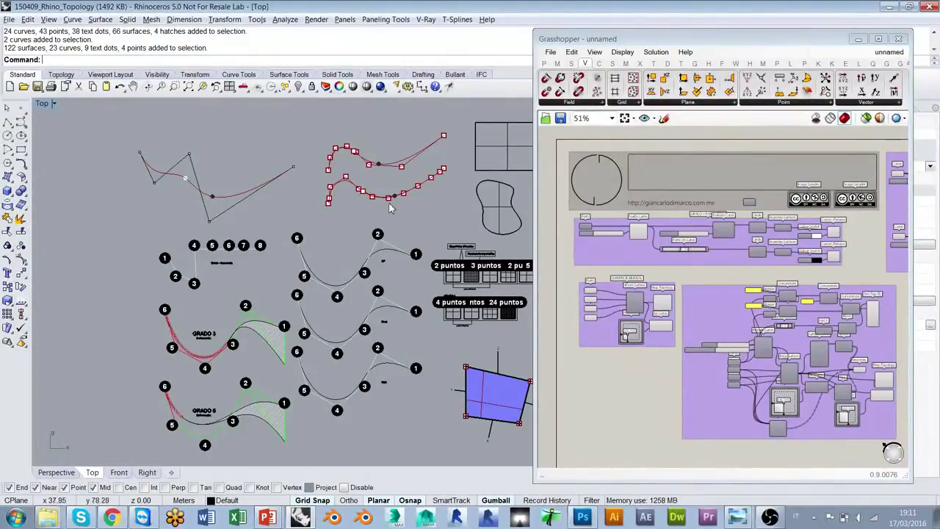
{"action": "scroll", "coordinate": [277, 152], "scroll_direction": "up", "scroll_amount": 3}
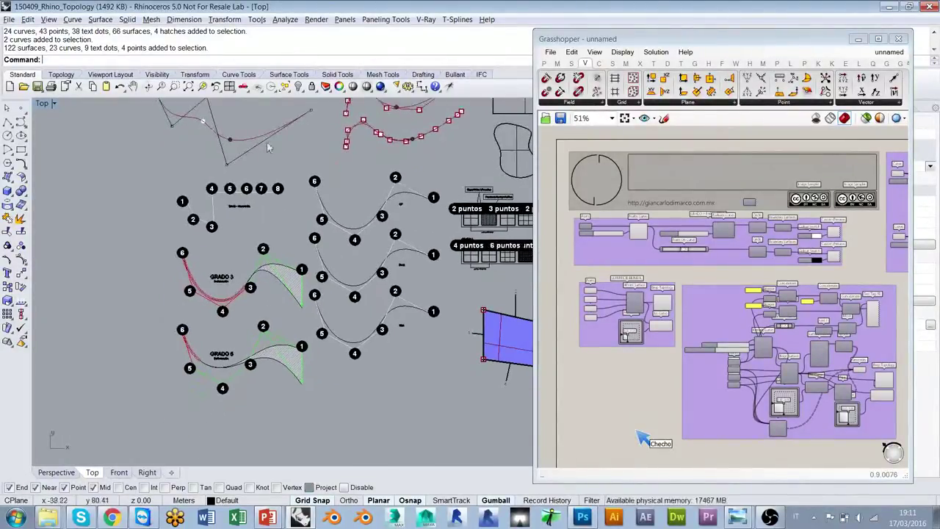
{"action": "right_click_drag", "start_coordinate": [297, 251], "coordinate": [301, 249]}
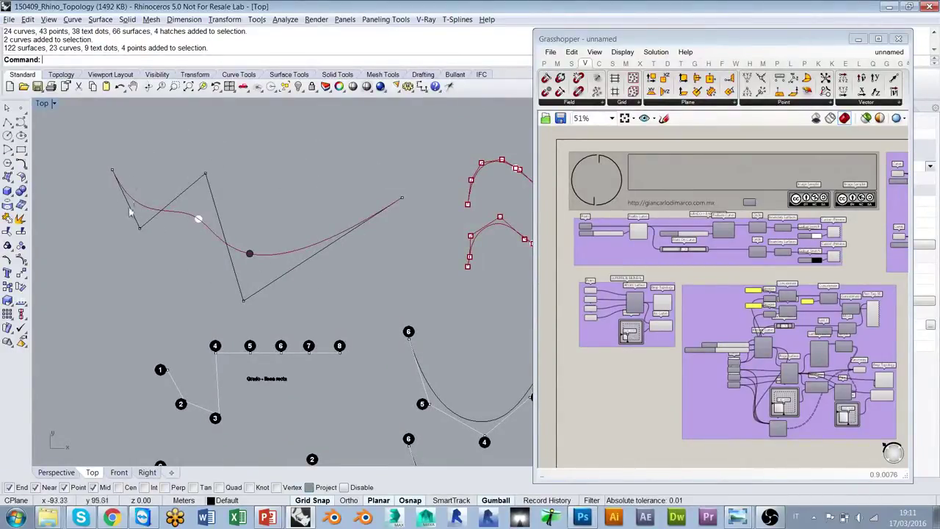
{"action": "right_click_drag", "start_coordinate": [320, 382], "coordinate": [309, 165]}
{"action": "scroll", "coordinate": [296, 211], "scroll_direction": "down", "scroll_amount": 2}
{"action": "right_click_drag", "start_coordinate": [307, 307], "coordinate": [289, 231]}
{"action": "scroll", "coordinate": [258, 248], "scroll_direction": "up", "scroll_amount": 4}
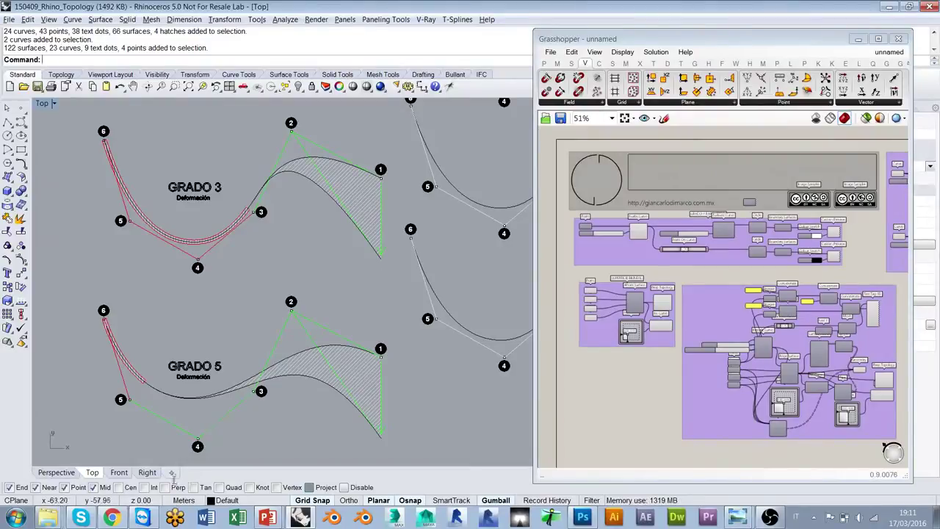
- Switch to Chrome, search for "nurbs wikipedia" in a new tab and open the English Wikipedia article on the non-uniform rational B-spline
{"action": "left_click", "coordinate": [112, 517]}
{"action": "key", "text": "ctrl+t"}
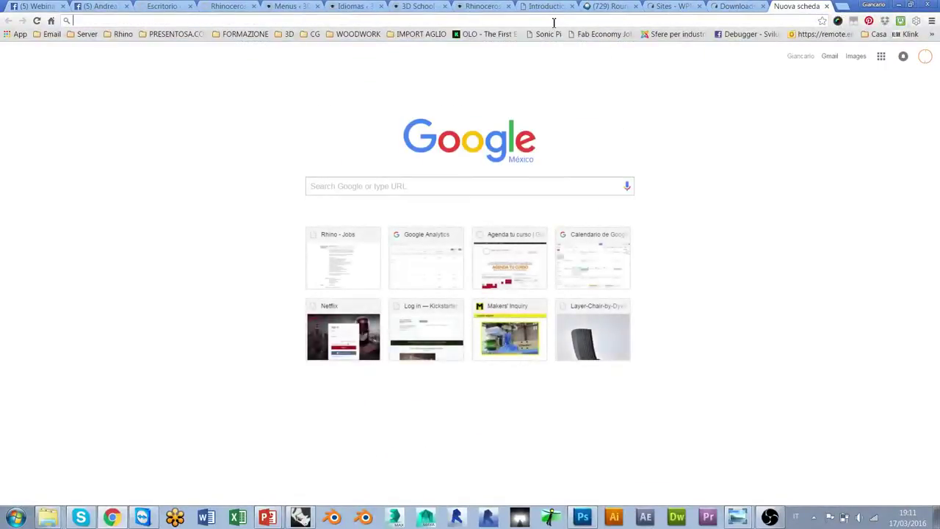
{"action": "type", "text": "nurb"}
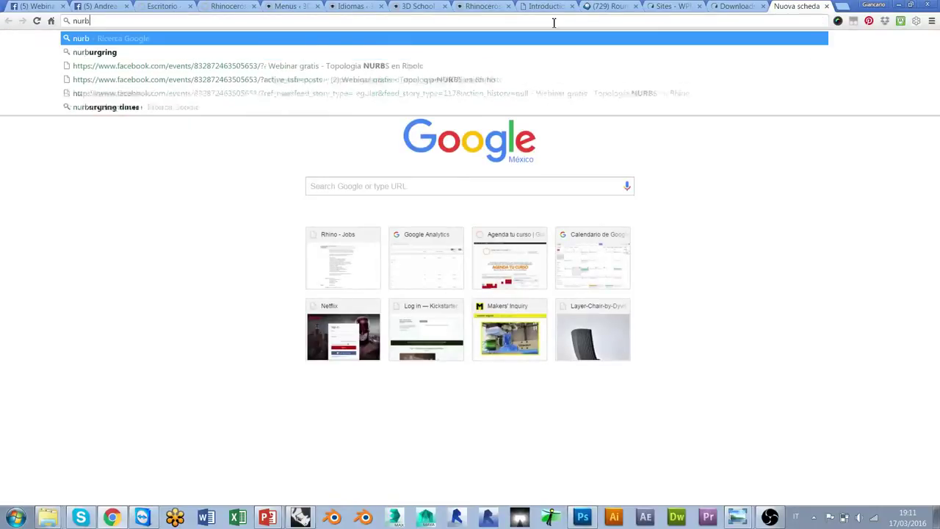
{"action": "type", "text": "s wikipedia"}
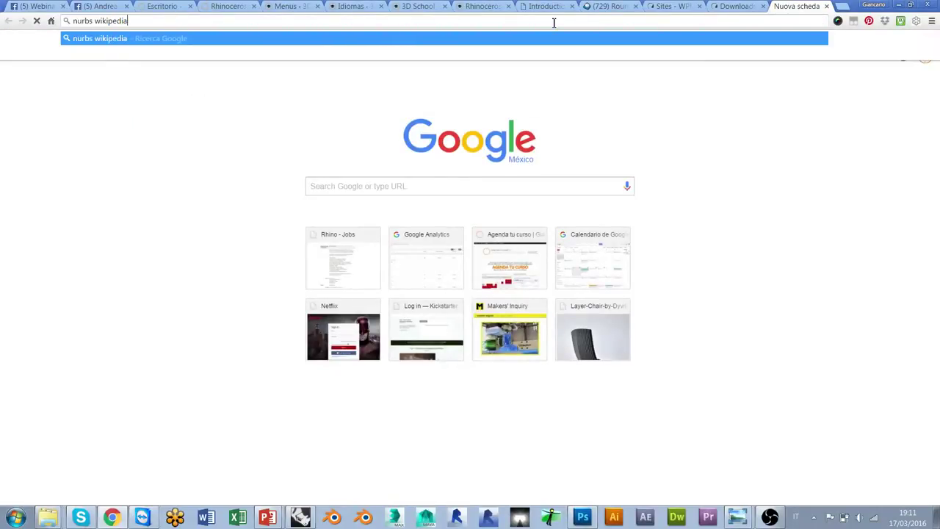
{"action": "key", "text": "Return"}
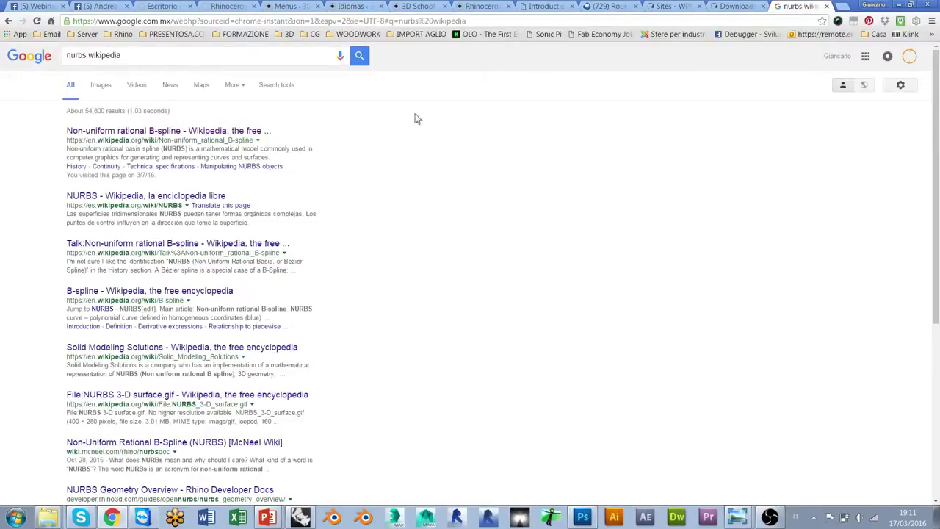
{"action": "left_click", "coordinate": [108, 131]}
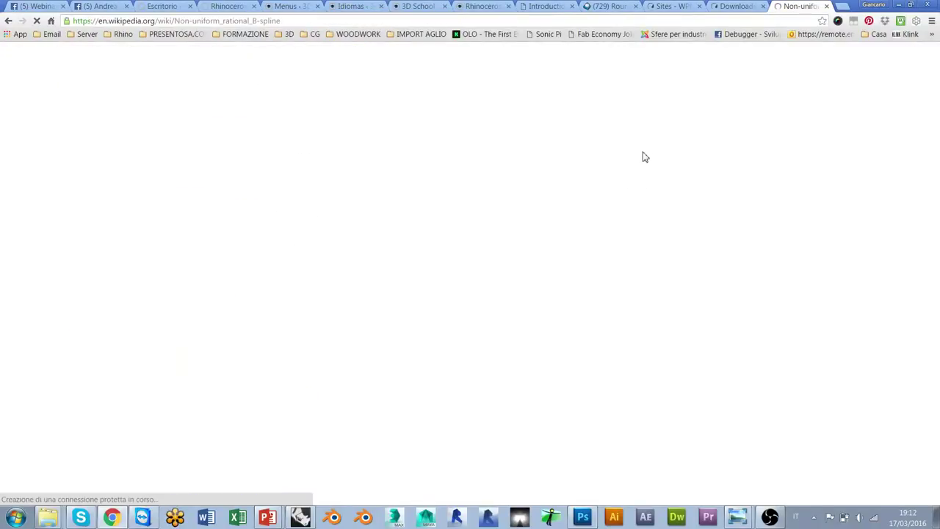
- Examine the general-form formulas of NURBS curves and surfaces in the Wikipedia article
{"action": "scroll", "coordinate": [362, 164], "scroll_direction": "down", "scroll_amount": 20}
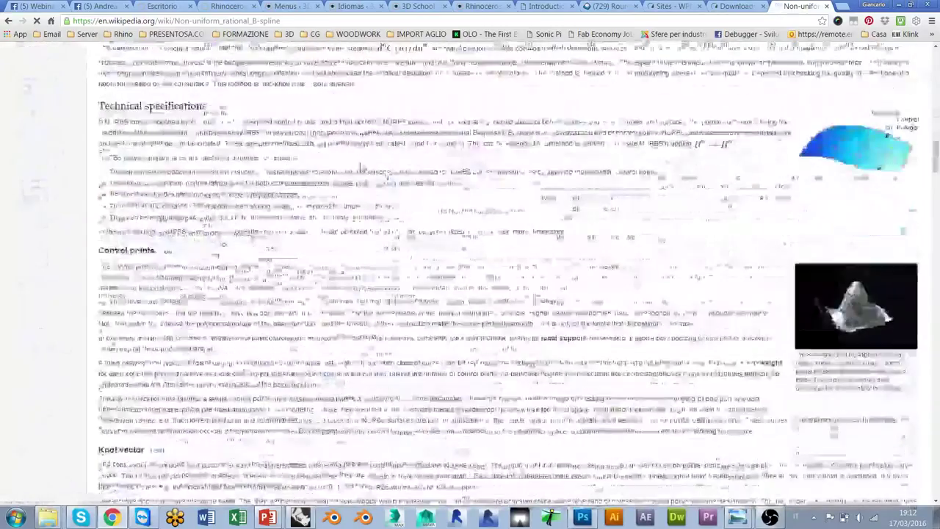
{"action": "scroll", "coordinate": [362, 165], "scroll_direction": "down", "scroll_amount": 4}
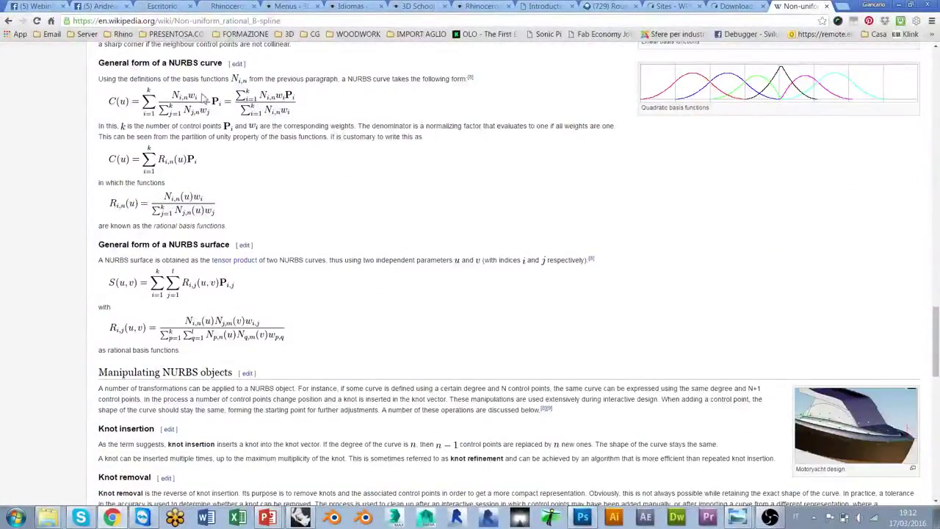
{"action": "scroll", "coordinate": [136, 95], "scroll_direction": "up", "scroll_amount": 2, "text": "ctrl"}
{"action": "scroll", "coordinate": [290, 131], "scroll_direction": "down", "scroll_amount": 6}
{"action": "scroll", "coordinate": [290, 131], "scroll_direction": "down", "scroll_amount": 2}
{"action": "scroll", "coordinate": [290, 130], "scroll_direction": "up", "scroll_amount": 1}
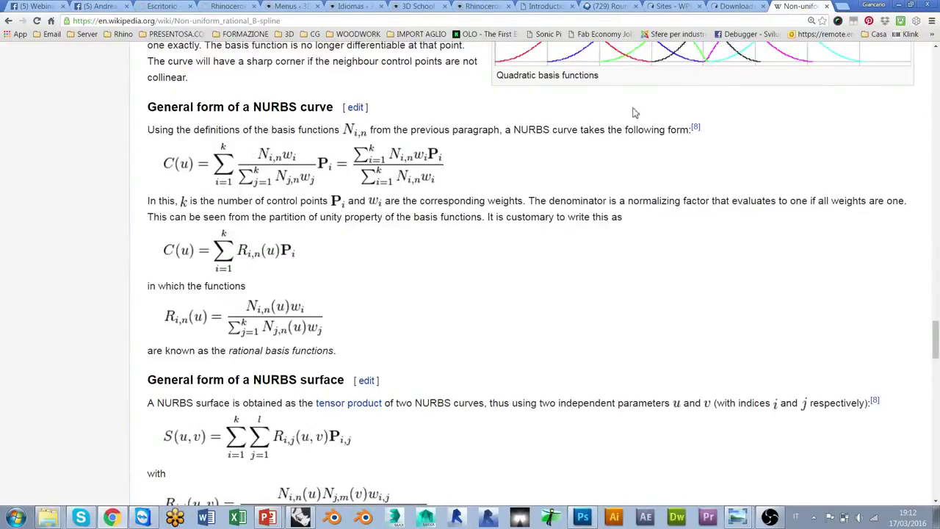
{"action": "scroll", "coordinate": [290, 194], "scroll_direction": "down", "scroll_amount": 2, "text": "ctrl"}
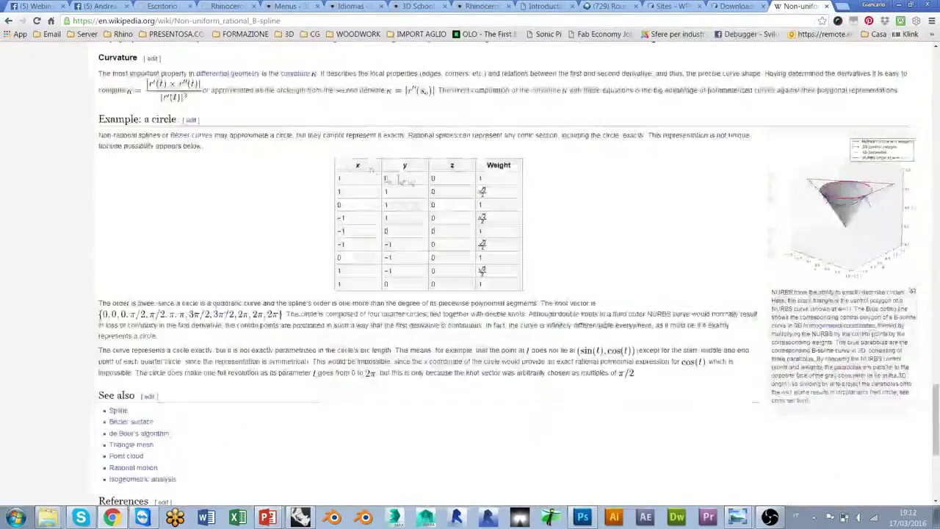
- Return to Rhino and examine the GRADO 3 deformation diagram up close
{"action": "left_click", "coordinate": [897, 5]}
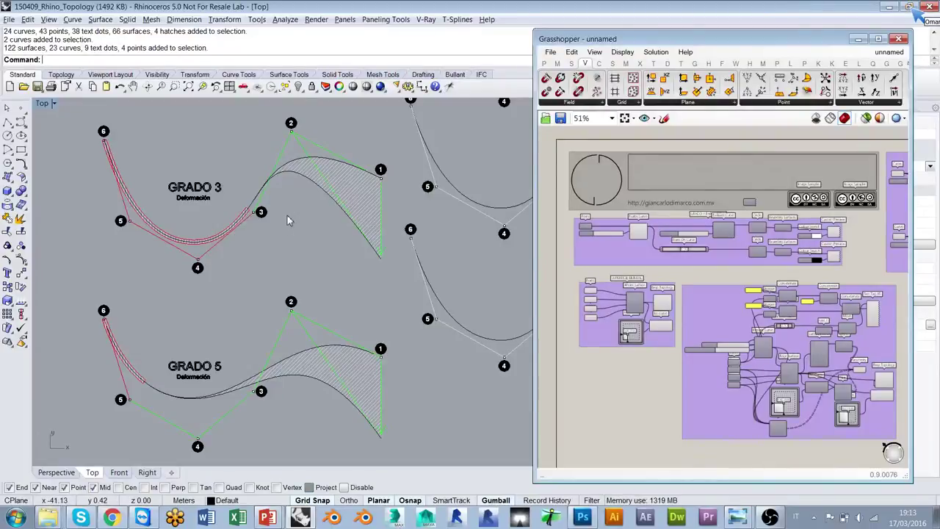
{"action": "scroll", "coordinate": [249, 275], "scroll_direction": "up", "scroll_amount": 10}
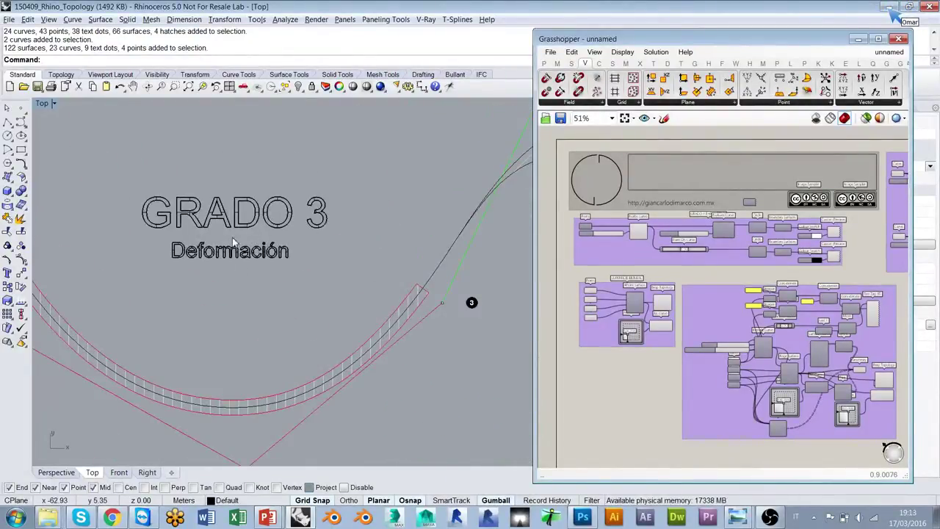
{"action": "scroll", "coordinate": [205, 232], "scroll_direction": "down", "scroll_amount": 10}
{"action": "scroll", "coordinate": [272, 233], "scroll_direction": "up", "scroll_amount": 5}
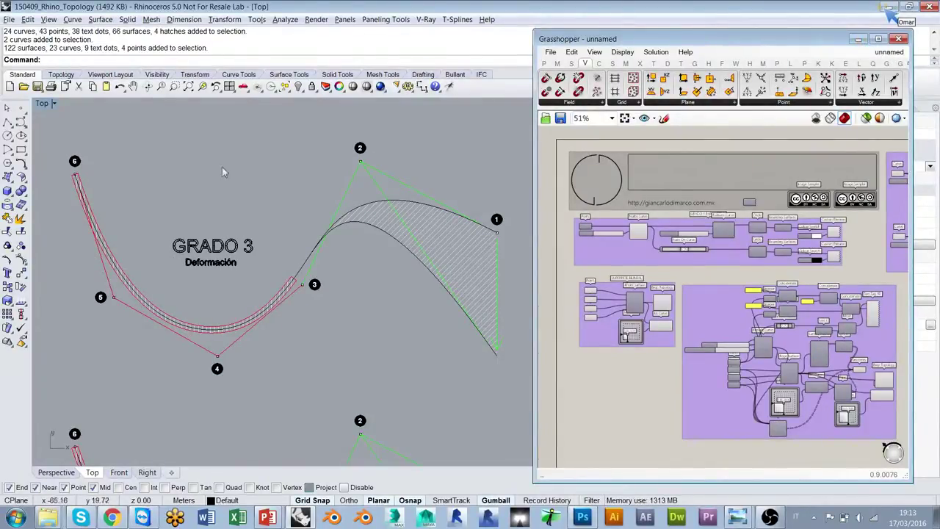
- Highlight control point 1 and the lower, deformed curve of the GRADO 3 diagram, and clear the selection
{"action": "left_click", "coordinate": [497, 232]}
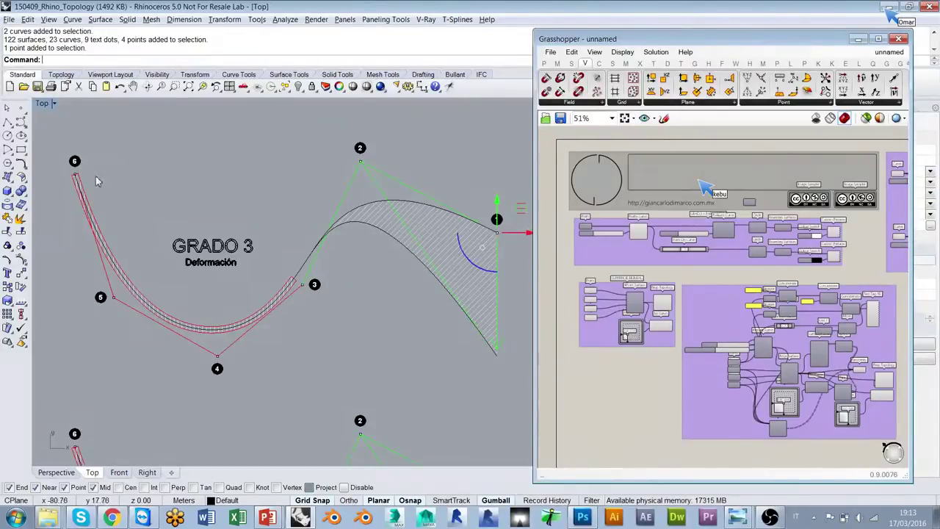
{"action": "left_click", "coordinate": [123, 173]}
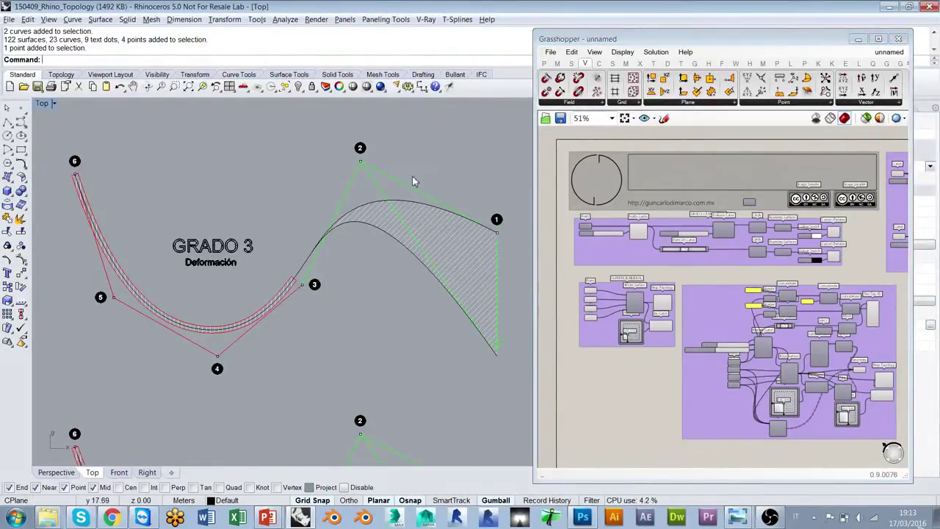
{"action": "right_click_drag", "start_coordinate": [445, 214], "coordinate": [497, 262]}
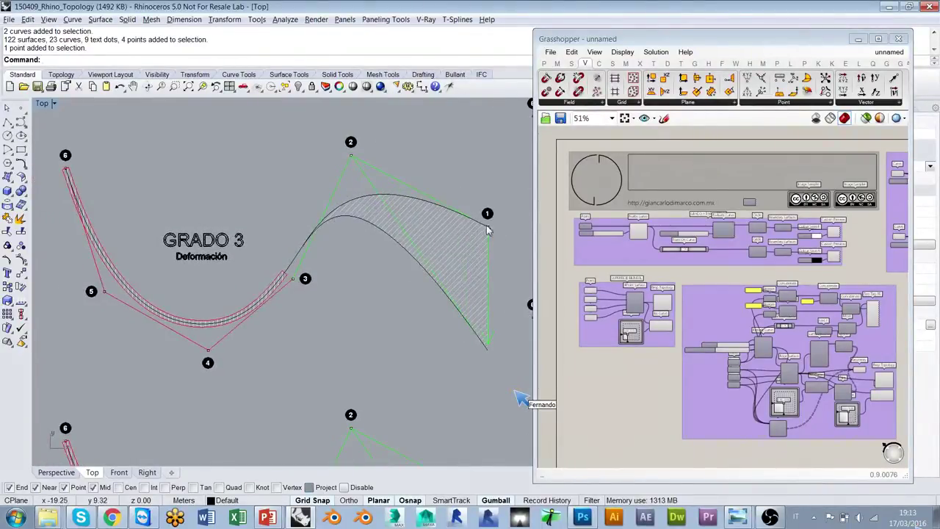
{"action": "left_click", "coordinate": [490, 232]}
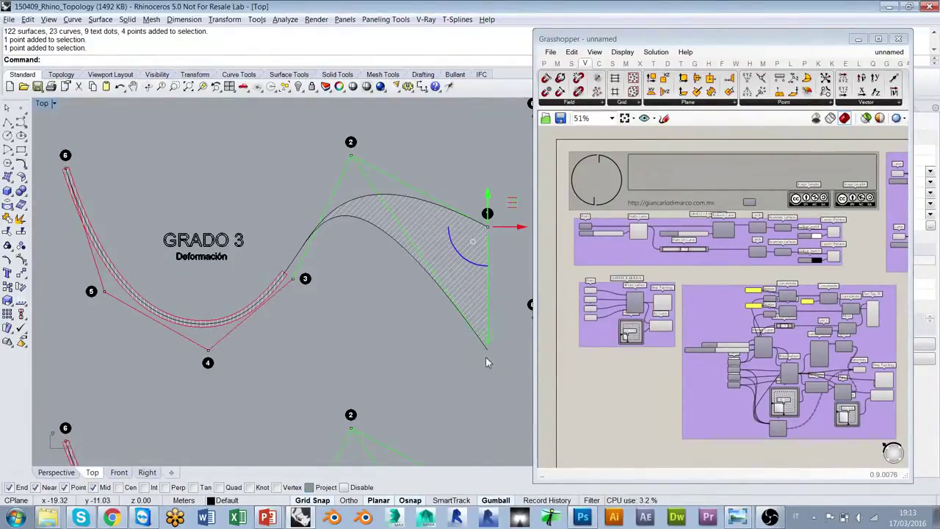
{"action": "left_click", "coordinate": [404, 261]}
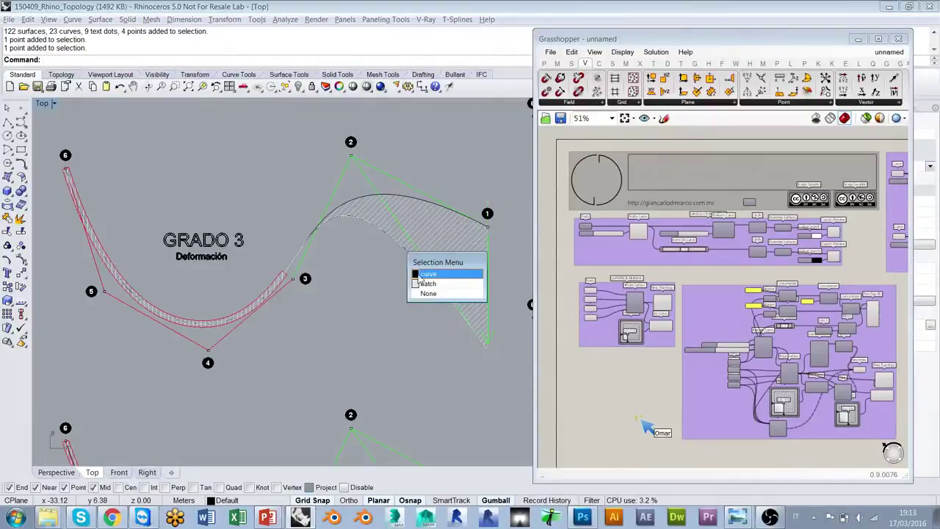
{"action": "left_click", "coordinate": [434, 273]}
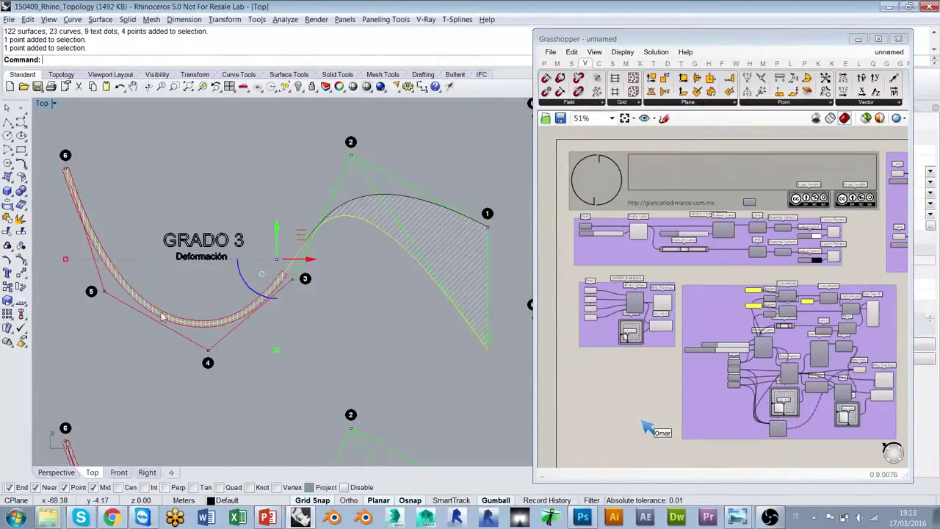
{"action": "left_click", "coordinate": [360, 303]}
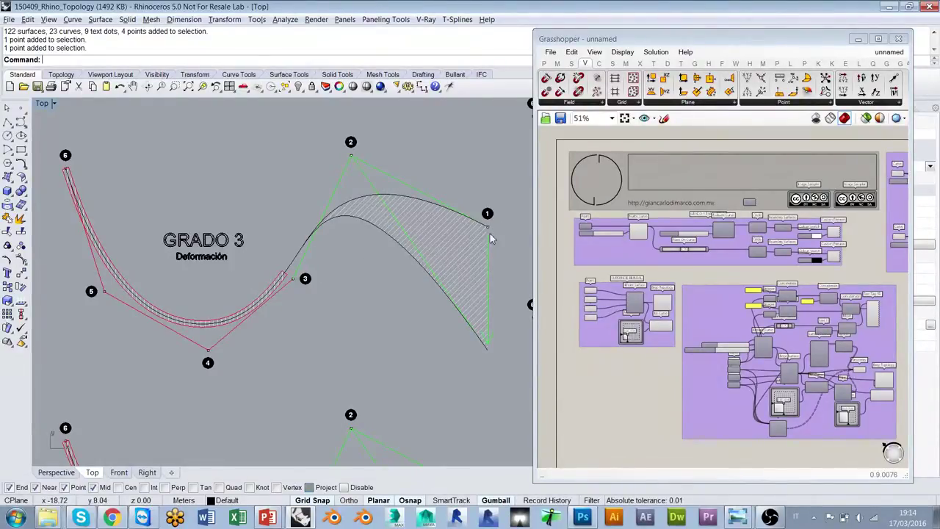
- Highlight the original and deformed GRADO 3 curves for comparison, clear the selection and bring the GRADO 5 diagram into view
{"action": "left_click", "coordinate": [419, 203]}
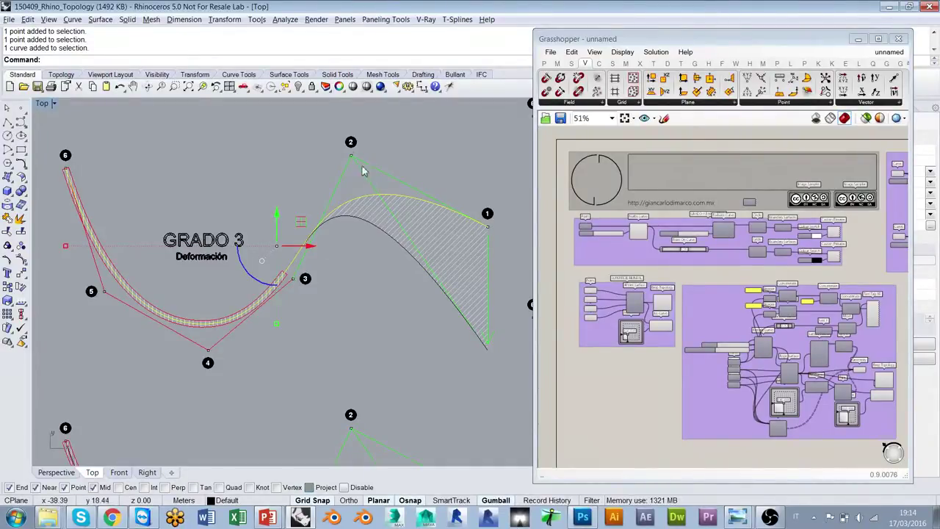
{"action": "left_click", "coordinate": [411, 261]}
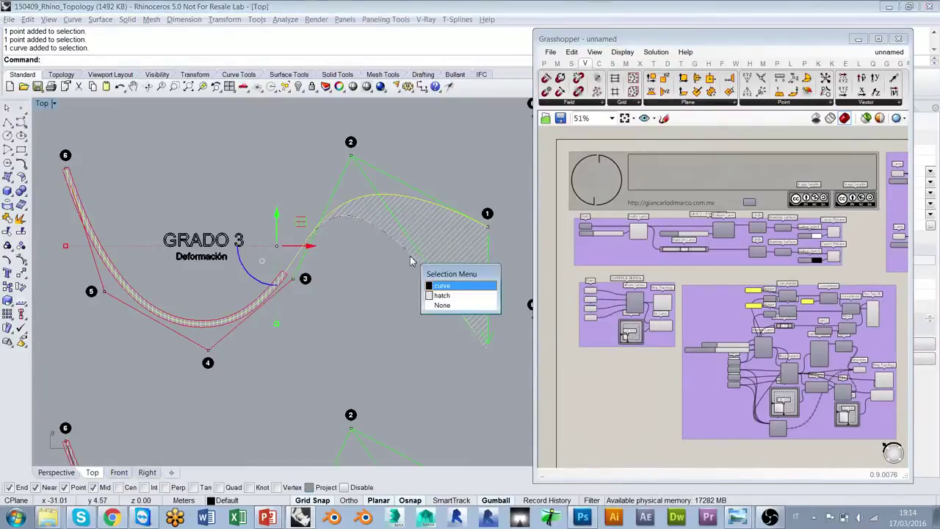
{"action": "left_click", "coordinate": [439, 285]}
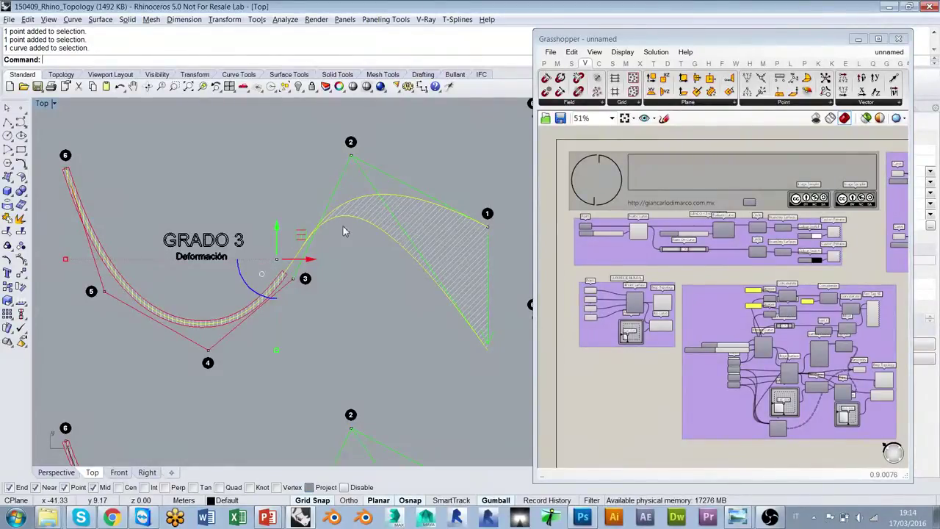
{"action": "left_click", "coordinate": [351, 264]}
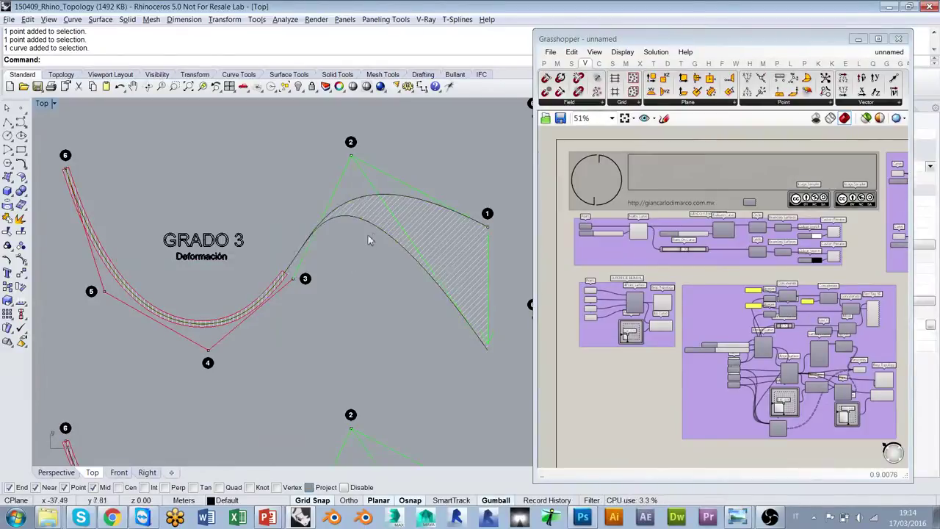
{"action": "right_click_drag", "start_coordinate": [363, 375], "coordinate": [328, 299]}
{"action": "scroll", "coordinate": [361, 289], "scroll_direction": "down", "scroll_amount": 4}
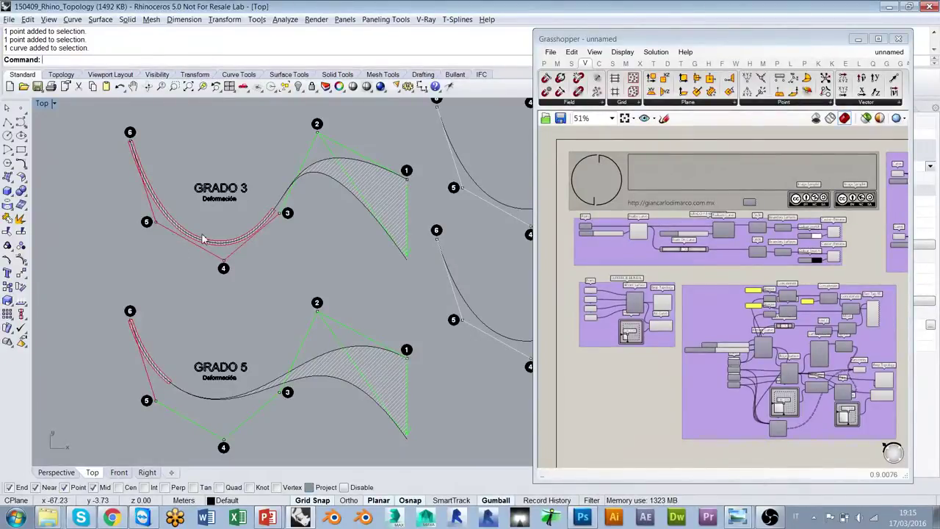
- Examine the GRADO 5 deformation diagram up close and highlight its original and deformed curves
{"action": "right_click_drag", "start_coordinate": [260, 391], "coordinate": [256, 288]}
{"action": "scroll", "coordinate": [255, 286], "scroll_direction": "up", "scroll_amount": 5}
{"action": "scroll", "coordinate": [266, 303], "scroll_direction": "down", "scroll_amount": 3}
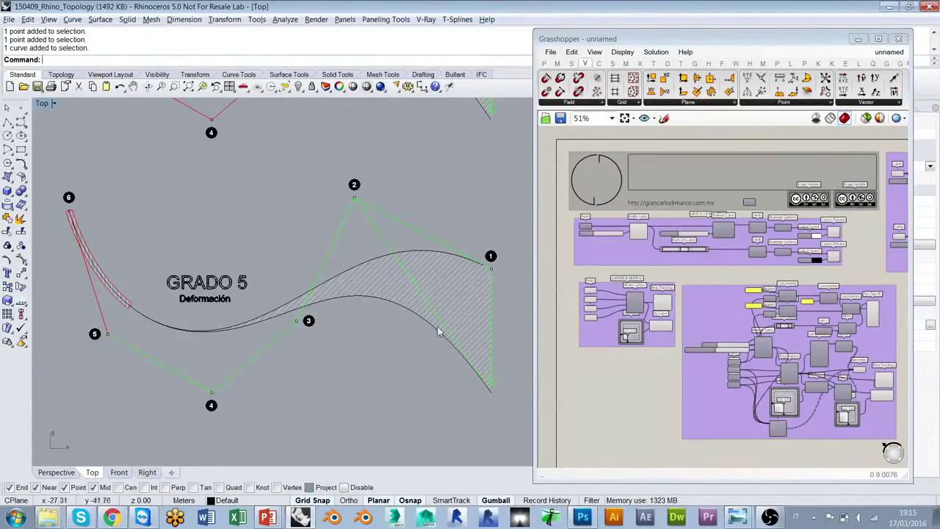
{"action": "left_click", "coordinate": [384, 304]}
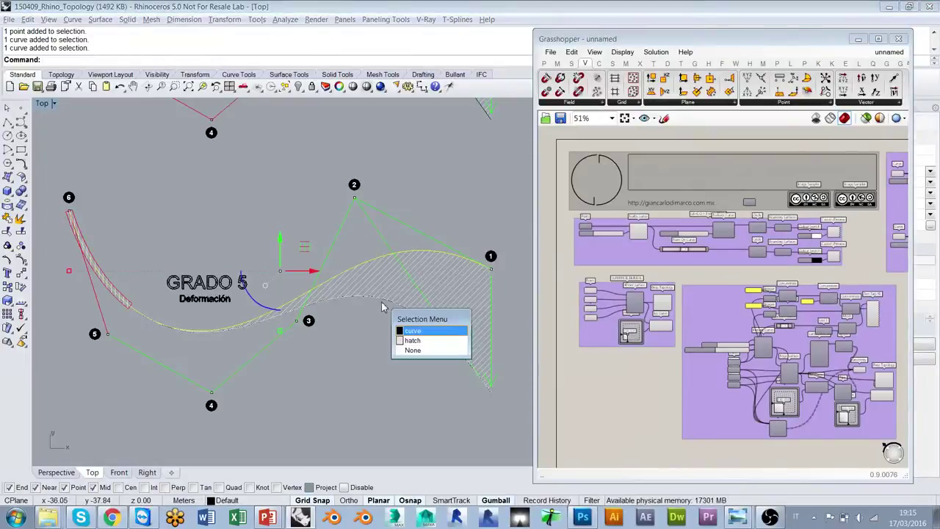
{"action": "left_click", "coordinate": [408, 334]}
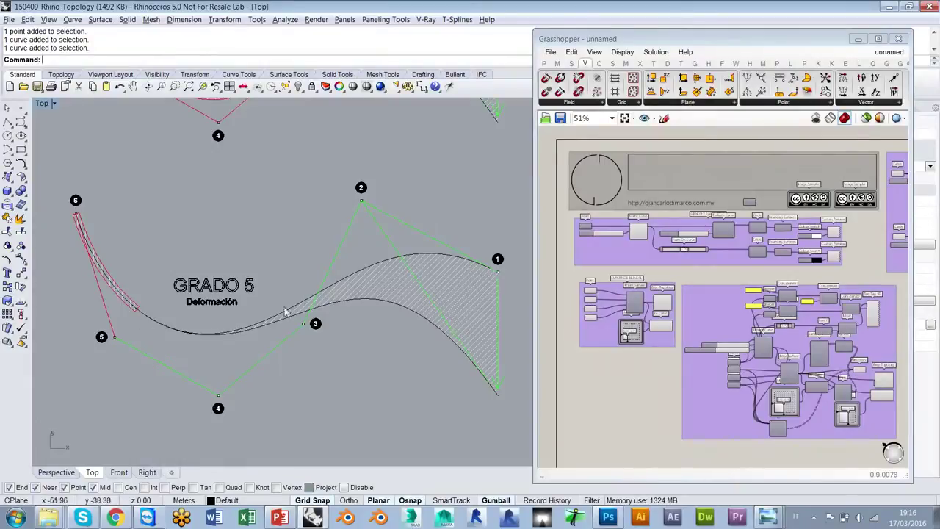
- Compare the GRADO 3 and GRADO 5 diagrams together, highlight the hatched surfaces between points 3 and 6 of GRADO 3, and clear the selection
{"action": "scroll", "coordinate": [327, 301], "scroll_direction": "down", "scroll_amount": 4}
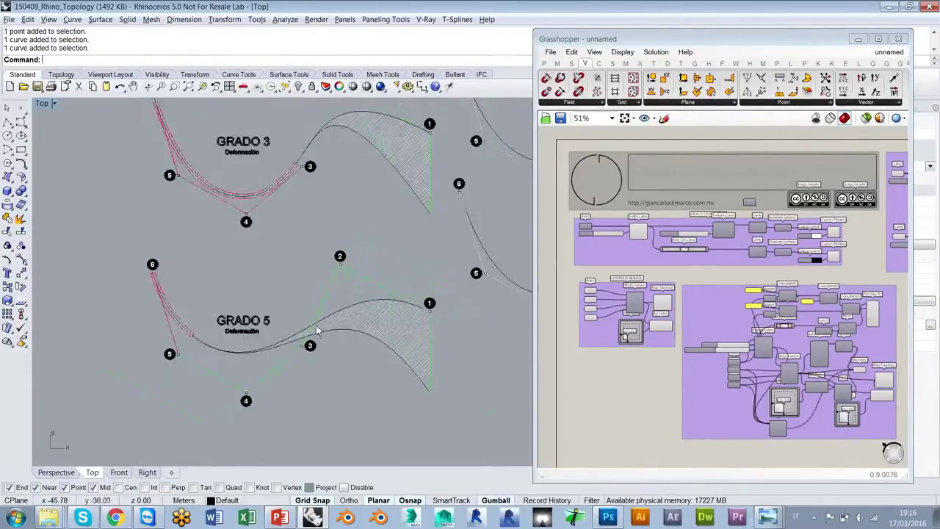
{"action": "scroll", "coordinate": [424, 276], "scroll_direction": "up", "scroll_amount": 1}
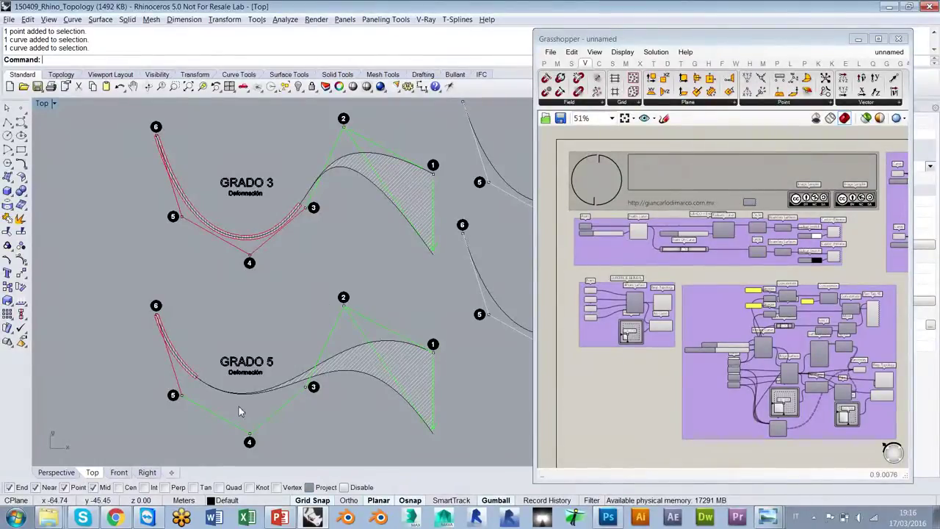
{"action": "right_click_drag", "start_coordinate": [327, 250], "coordinate": [313, 258]}
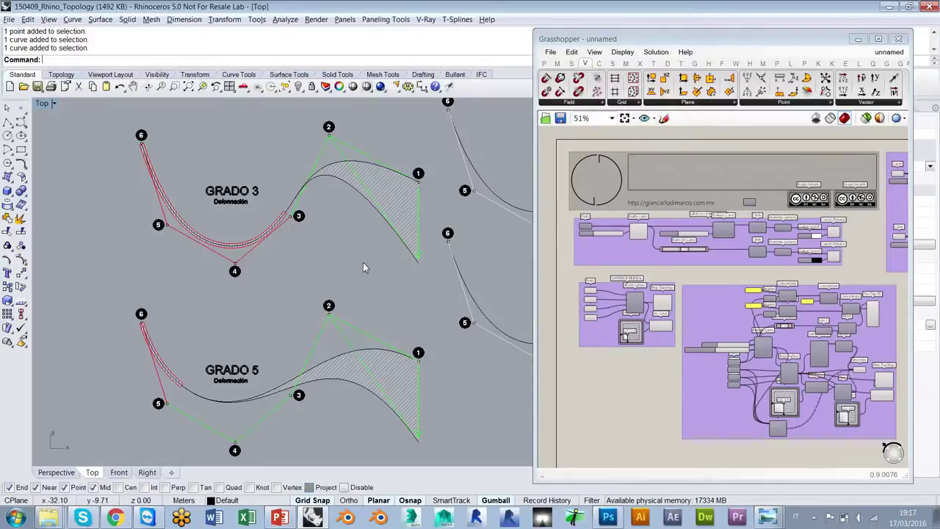
{"action": "left_click_drag", "start_coordinate": [189, 164], "coordinate": [281, 230]}
{"action": "left_click", "coordinate": [299, 142]}
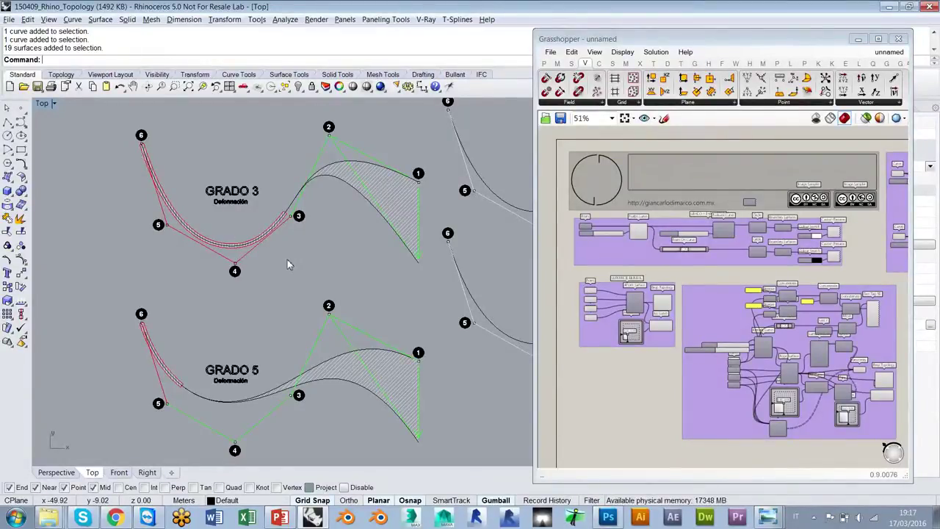
- Place six points in a loose S-shaped layout in the empty area beside the GRADO diagrams, check them with a selection and deselect them
{"action": "right_click_drag", "start_coordinate": [210, 251], "coordinate": [403, 252]}
{"action": "right_click_drag", "start_coordinate": [165, 271], "coordinate": [331, 266]}
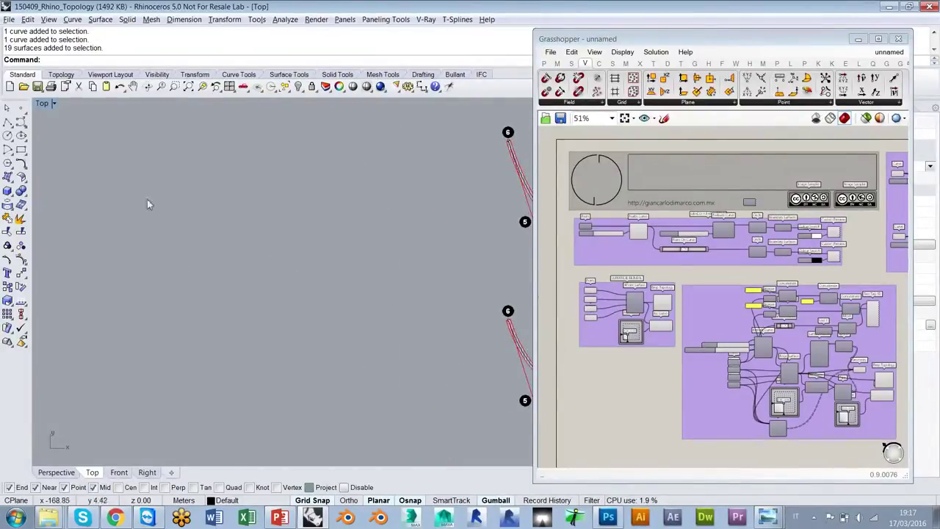
{"action": "right_click_drag", "start_coordinate": [143, 241], "coordinate": [105, 252]}
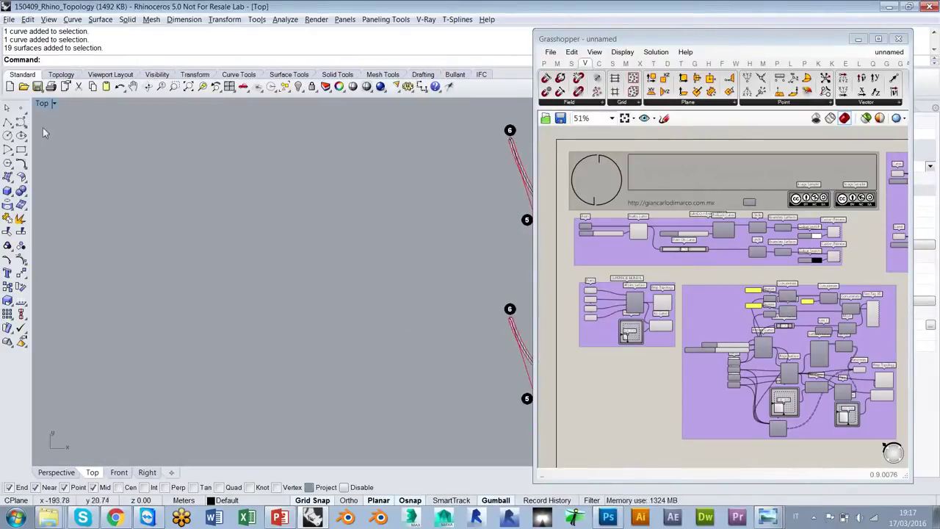
{"action": "left_click", "coordinate": [21, 110]}
{"action": "left_click", "coordinate": [63, 245]}
{"action": "left_click", "coordinate": [113, 306]}
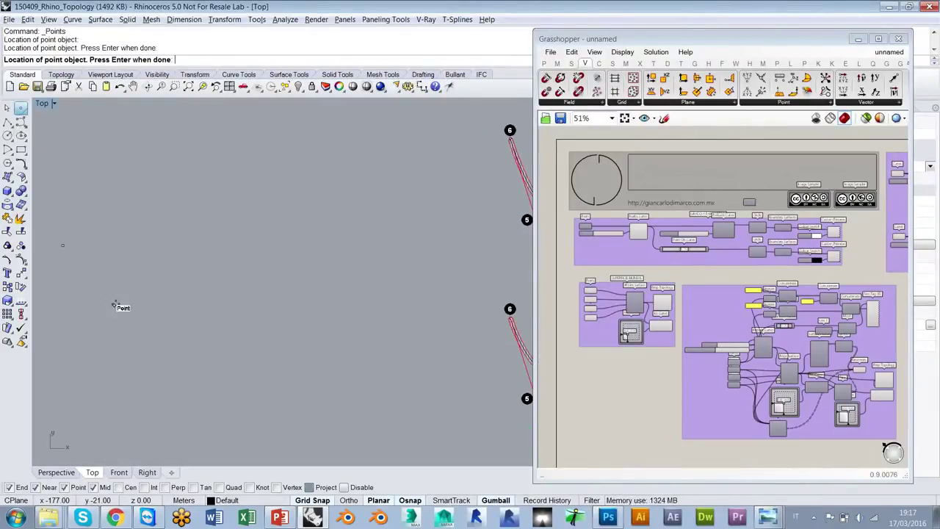
{"action": "left_click", "coordinate": [204, 306]}
{"action": "left_click", "coordinate": [420, 163]}
{"action": "left_click", "coordinate": [476, 236]}
{"action": "key", "text": "Return"}
{"action": "left_click_drag", "start_coordinate": [59, 369], "coordinate": [491, 134]}
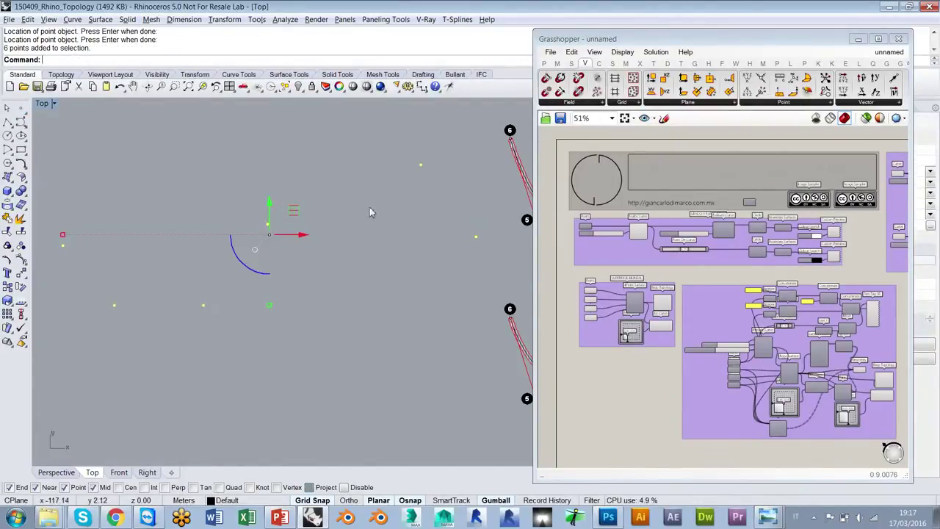
{"action": "left_click", "coordinate": [180, 199]}
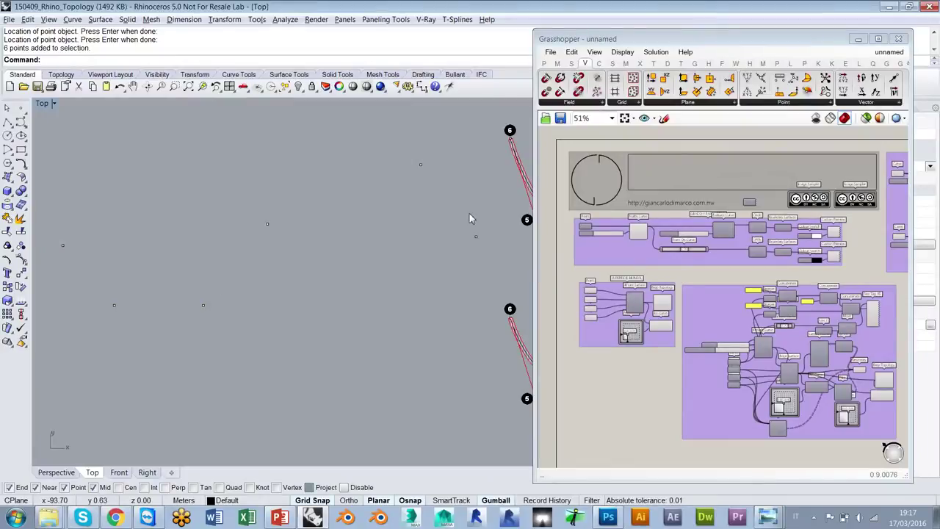
- Draw a degree 3 control-point curve using the six points in order as its control points
{"action": "left_click", "coordinate": [22, 122]}
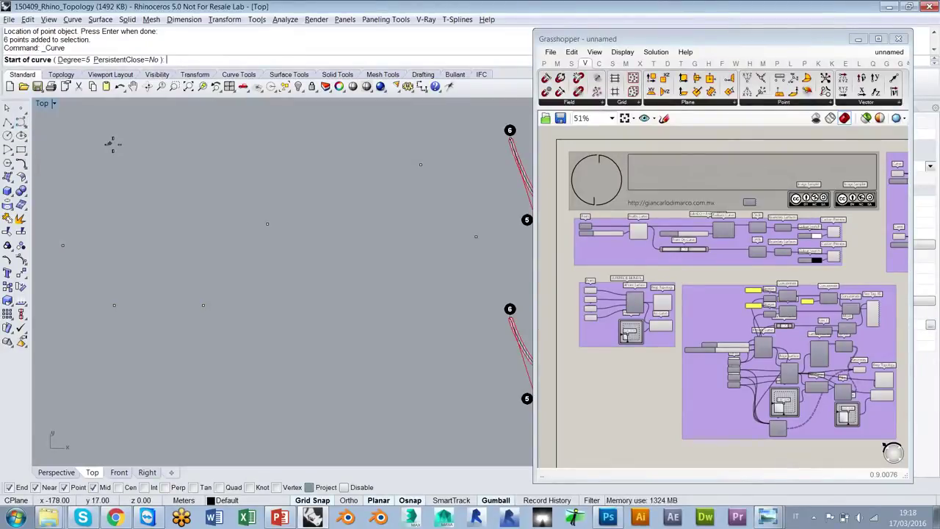
{"action": "left_click", "coordinate": [74, 60]}
{"action": "type", "text": "3"}
{"action": "key", "text": "Return"}
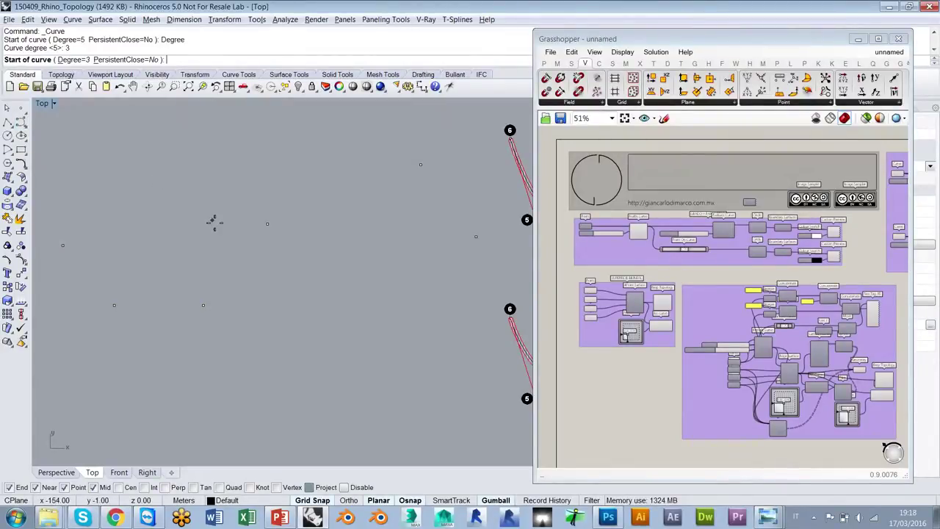
{"action": "left_click", "coordinate": [64, 244]}
{"action": "left_click", "coordinate": [114, 305]}
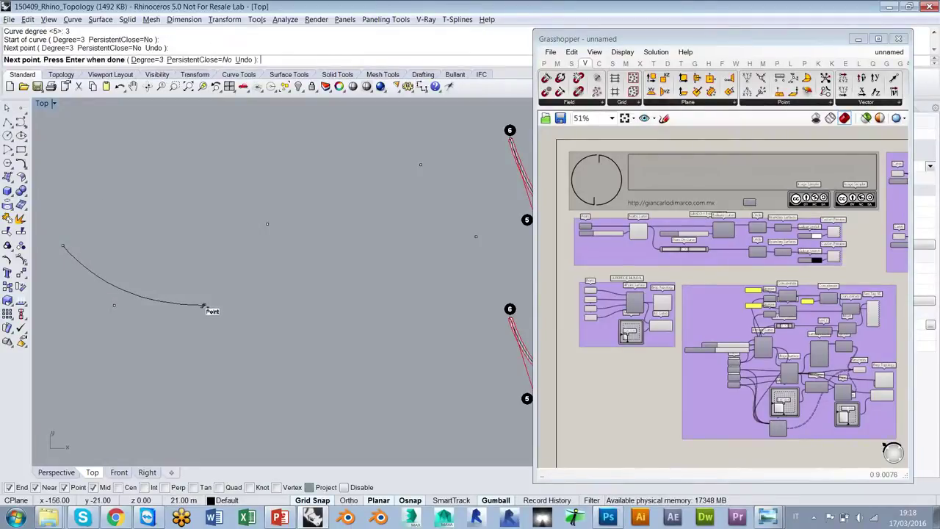
{"action": "left_click", "coordinate": [204, 304]}
{"action": "left_click", "coordinate": [267, 223]}
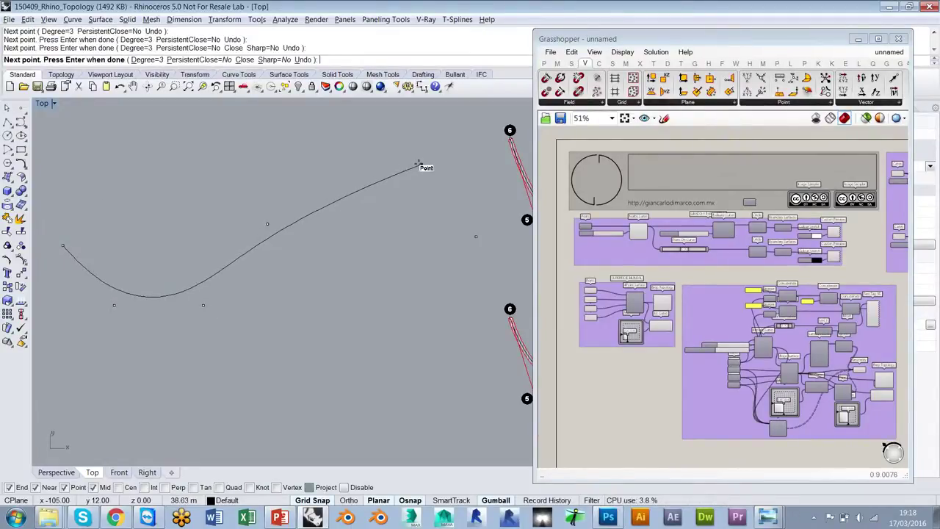
{"action": "left_click", "coordinate": [421, 163]}
{"action": "left_click", "coordinate": [477, 237]}
{"action": "key", "text": "Return"}
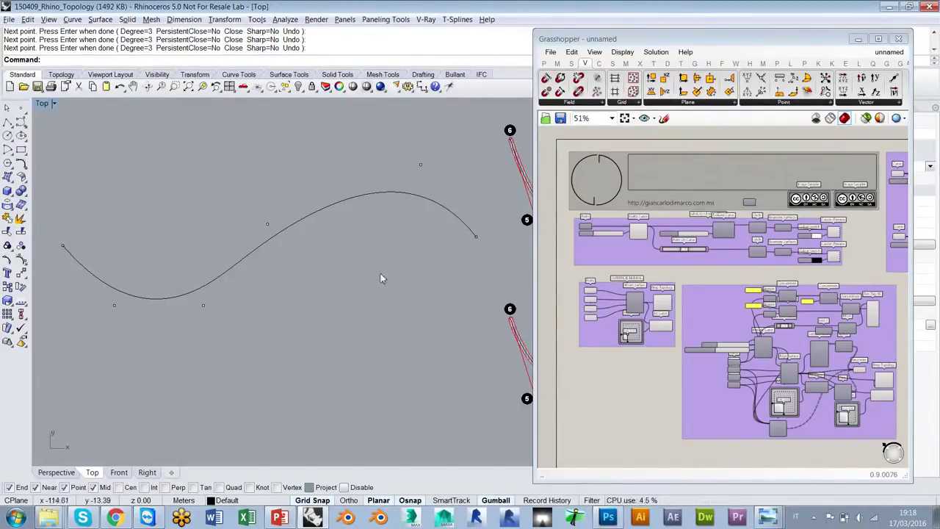
- Place 17 points in a long zigzag row in the empty area below the six-point curve
{"action": "right_click_drag", "start_coordinate": [365, 337], "coordinate": [436, 148]}
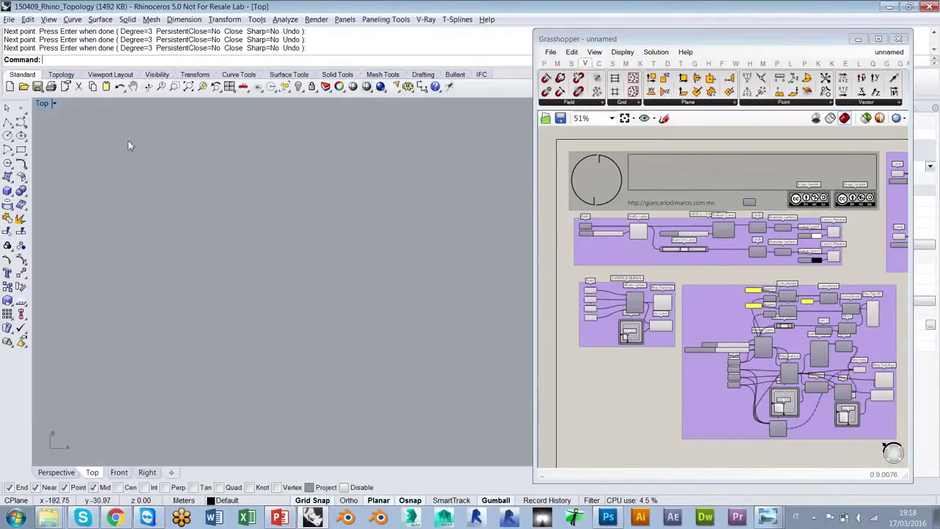
{"action": "right_click", "coordinate": [22, 109]}
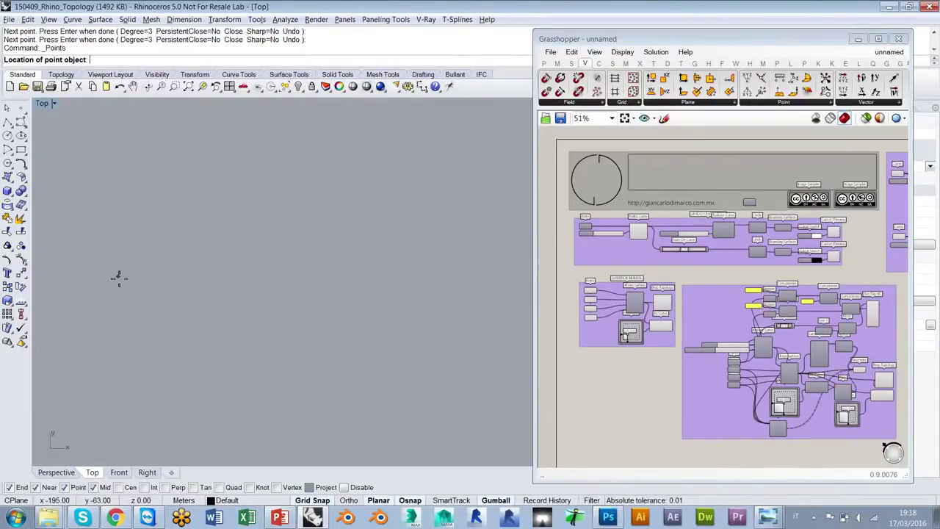
{"action": "left_click", "coordinate": [79, 315]}
{"action": "left_click", "coordinate": [105, 331]}
{"action": "left_click", "coordinate": [139, 340]}
{"action": "left_click", "coordinate": [152, 297]}
{"action": "left_click", "coordinate": [173, 323]}
{"action": "left_click", "coordinate": [233, 331]}
{"action": "left_click", "coordinate": [263, 297]}
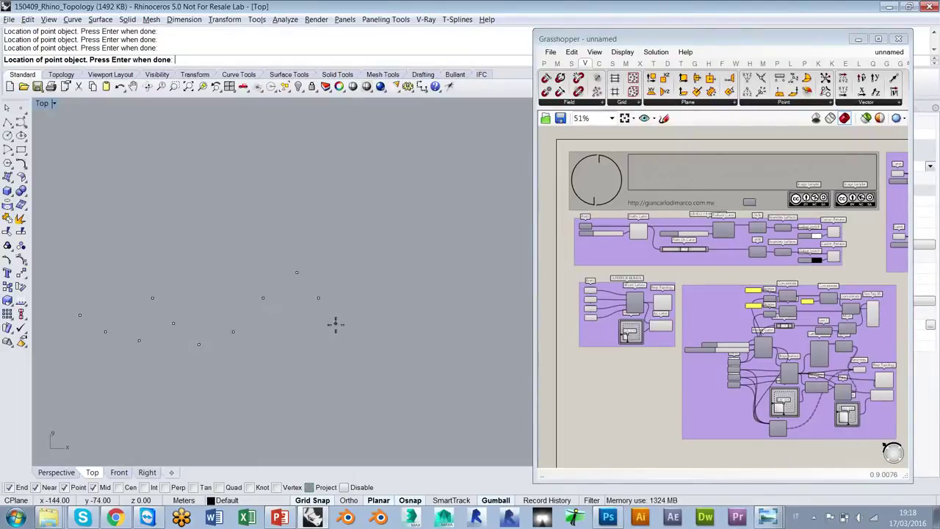
{"action": "left_click", "coordinate": [364, 315]}
{"action": "left_click", "coordinate": [407, 276]}
{"action": "left_click", "coordinate": [429, 301]}
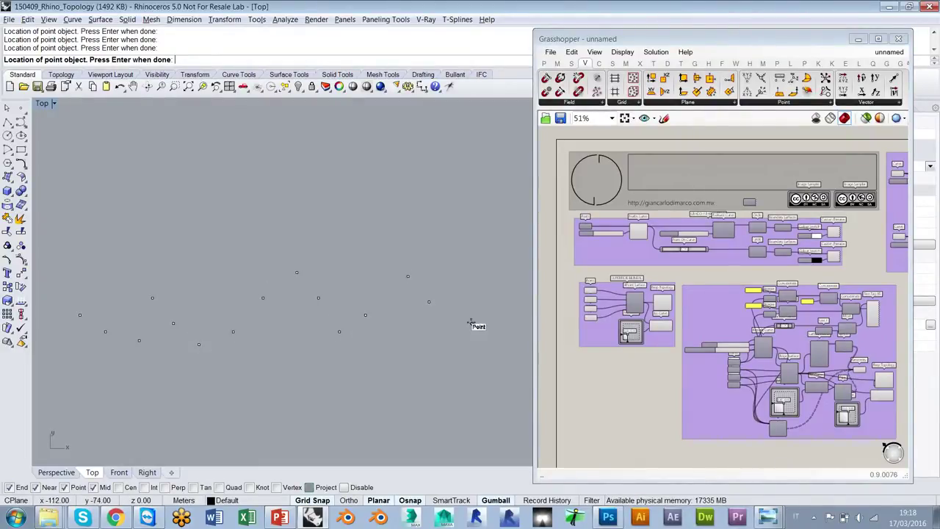
{"action": "left_click", "coordinate": [488, 246]}
{"action": "left_click", "coordinate": [497, 318]}
{"action": "key", "text": "Return"}
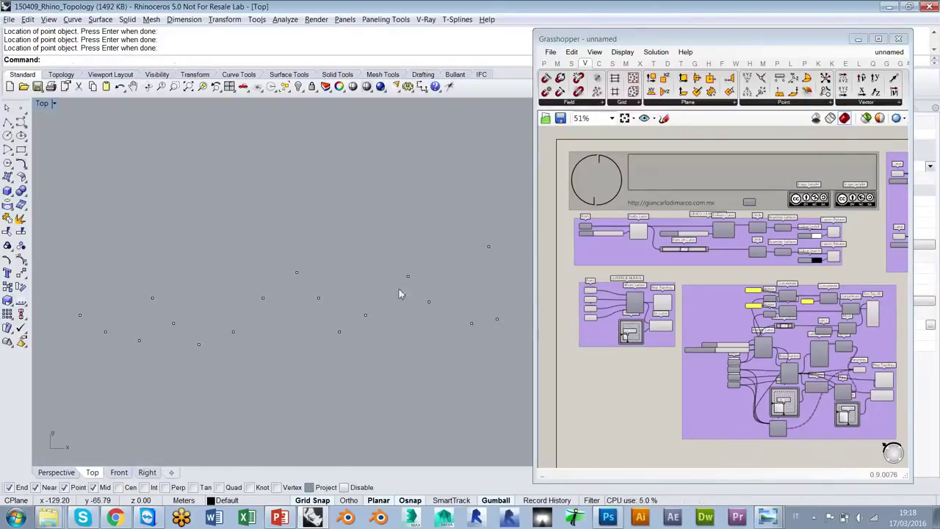
- Draw a degree 3 control-point curve snapped to all 17 points in order, then briefly highlight three points near its start
{"action": "left_click", "coordinate": [22, 121]}
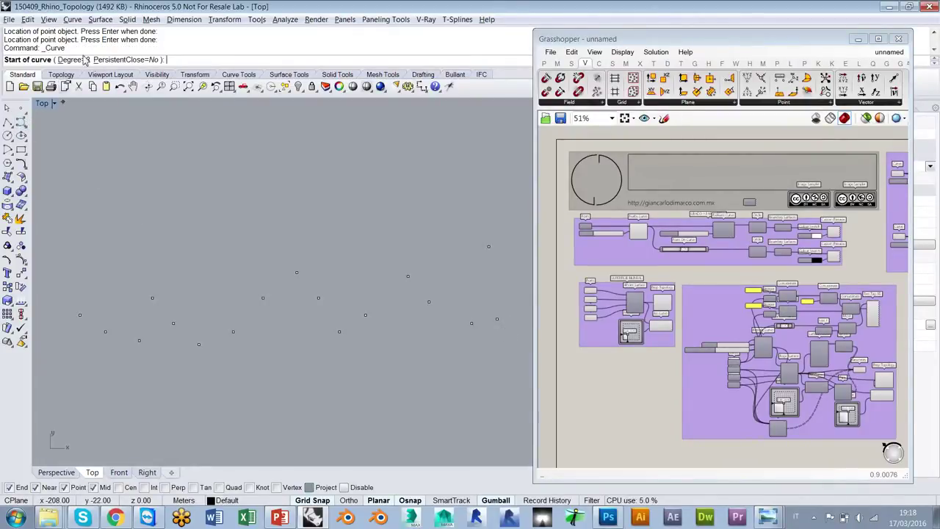
{"action": "left_click", "coordinate": [80, 315]}
{"action": "left_click", "coordinate": [105, 332]}
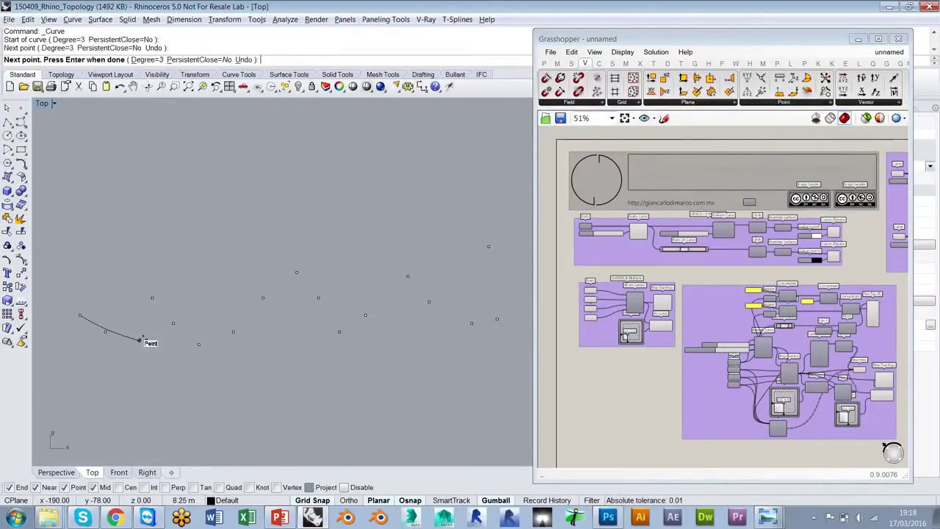
{"action": "left_click", "coordinate": [139, 340]}
{"action": "left_click", "coordinate": [152, 297]}
{"action": "left_click", "coordinate": [173, 323]}
{"action": "left_click", "coordinate": [199, 344]}
{"action": "left_click", "coordinate": [233, 332]}
{"action": "left_click", "coordinate": [262, 298]}
{"action": "left_click", "coordinate": [296, 272]}
{"action": "left_click", "coordinate": [318, 297]}
{"action": "left_click", "coordinate": [340, 331]}
{"action": "left_click", "coordinate": [365, 314]}
{"action": "left_click", "coordinate": [407, 275]}
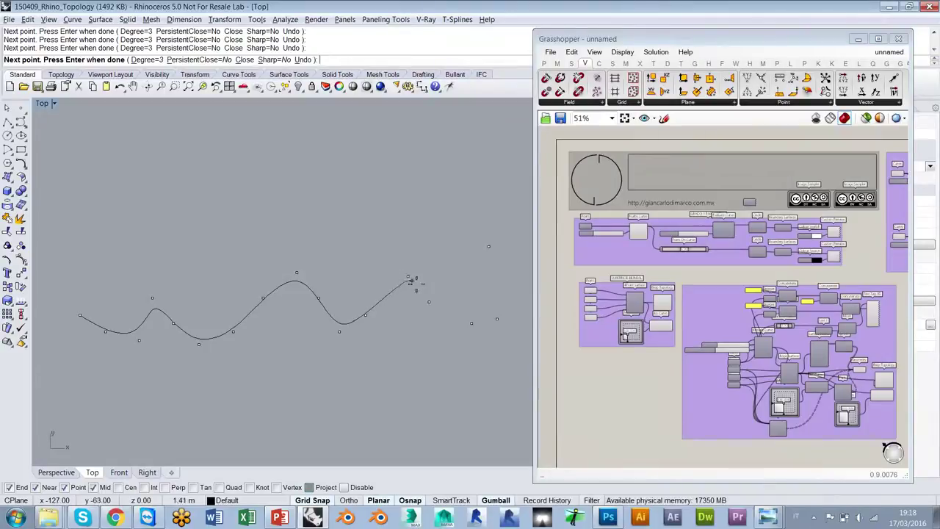
{"action": "left_click", "coordinate": [428, 301]}
{"action": "left_click", "coordinate": [472, 323]}
{"action": "left_click", "coordinate": [488, 246]}
{"action": "left_click", "coordinate": [497, 317]}
{"action": "key", "text": "Return"}
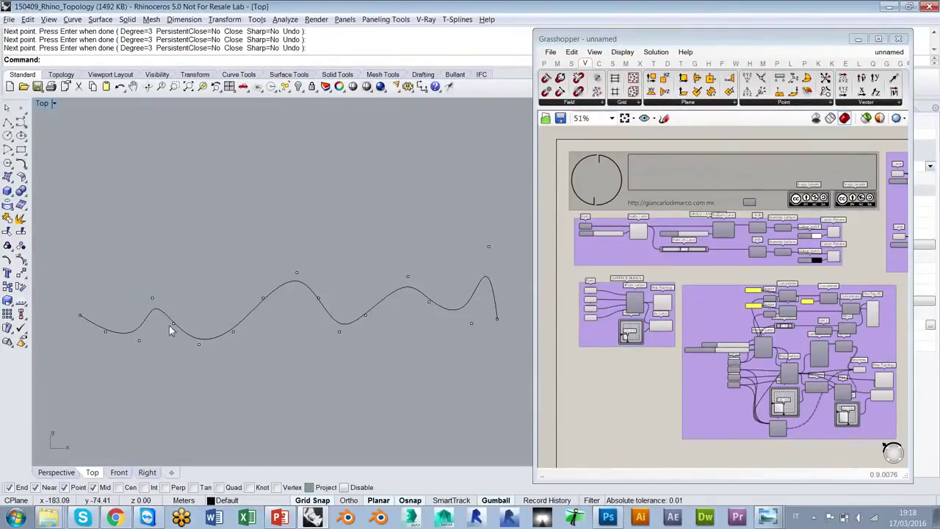
{"action": "left_click_drag", "start_coordinate": [139, 343], "coordinate": [184, 282]}
{"action": "left_click", "coordinate": [220, 387]}
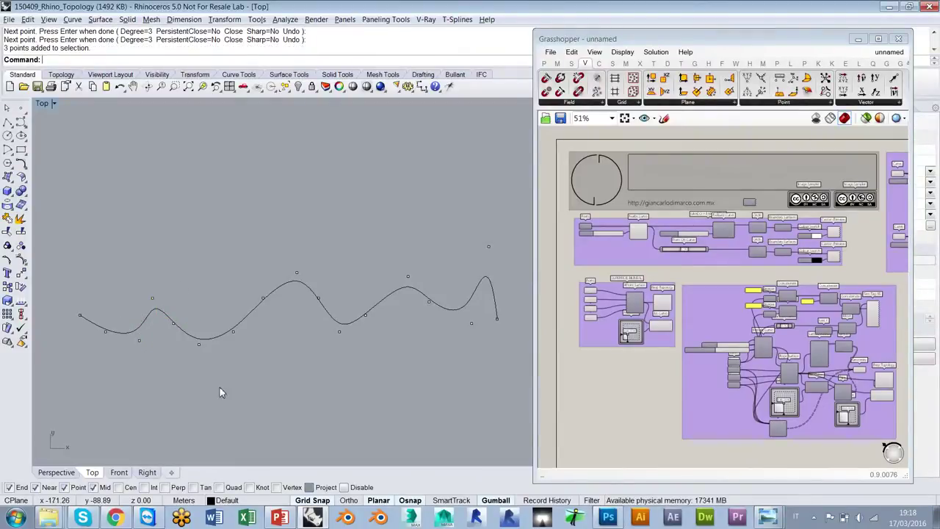
- Draw a degree 5 control-point curve over the same zigzag row of points, from the first point to the last
{"action": "right_click", "coordinate": [116, 150]}
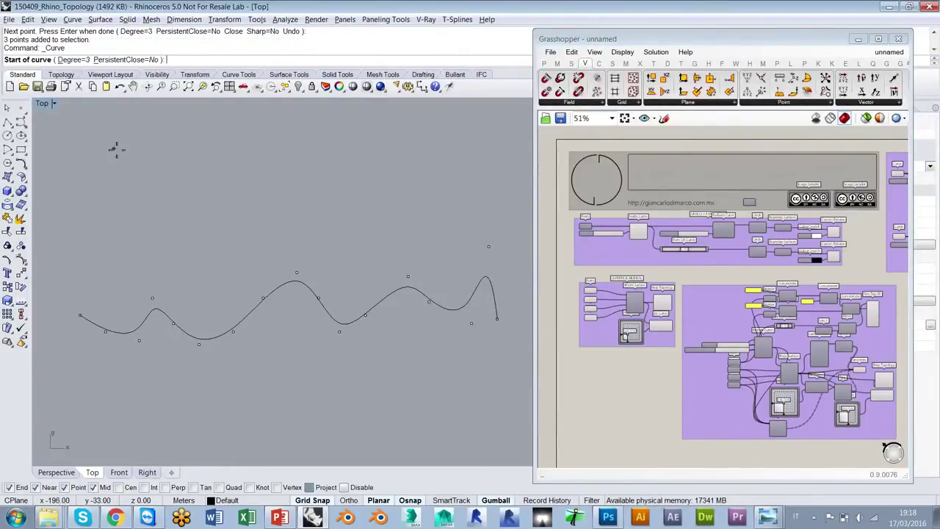
{"action": "left_click", "coordinate": [70, 61]}
{"action": "type", "text": "5"}
{"action": "key", "text": "Return"}
{"action": "left_click", "coordinate": [79, 315]}
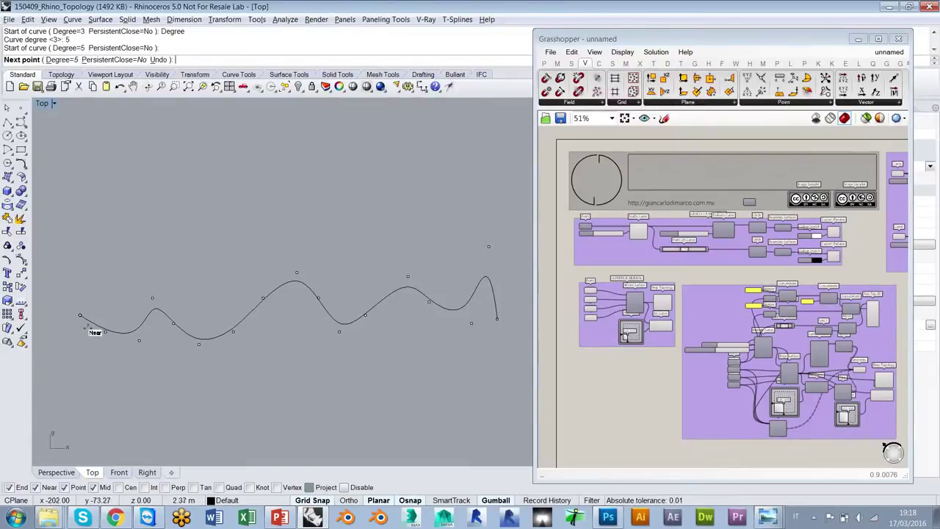
{"action": "left_click", "coordinate": [105, 331]}
{"action": "left_click", "coordinate": [139, 340]}
{"action": "left_click", "coordinate": [153, 297]}
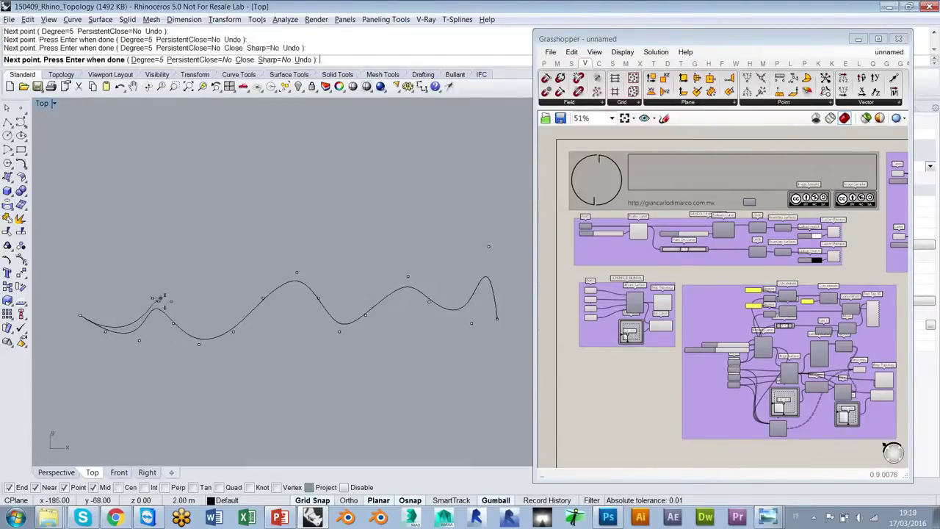
{"action": "left_click", "coordinate": [174, 324]}
{"action": "left_click", "coordinate": [198, 344]}
{"action": "left_click", "coordinate": [233, 331]}
{"action": "left_click", "coordinate": [262, 298]}
{"action": "left_click", "coordinate": [317, 298]}
{"action": "left_click", "coordinate": [339, 331]}
{"action": "left_click", "coordinate": [365, 314]}
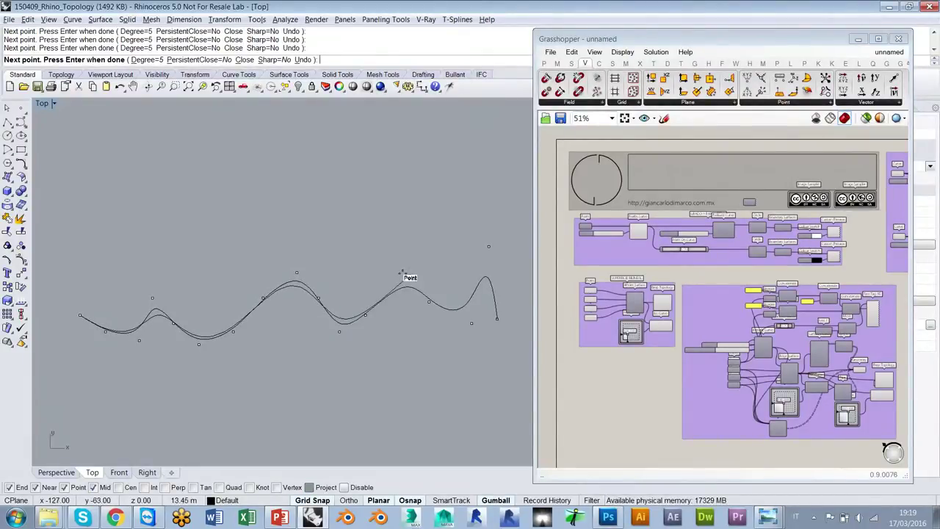
{"action": "left_click", "coordinate": [406, 276]}
{"action": "left_click", "coordinate": [429, 301]}
{"action": "left_click", "coordinate": [472, 326]}
{"action": "left_click", "coordinate": [488, 246]}
{"action": "left_click", "coordinate": [497, 317]}
{"action": "key", "text": "Return"}
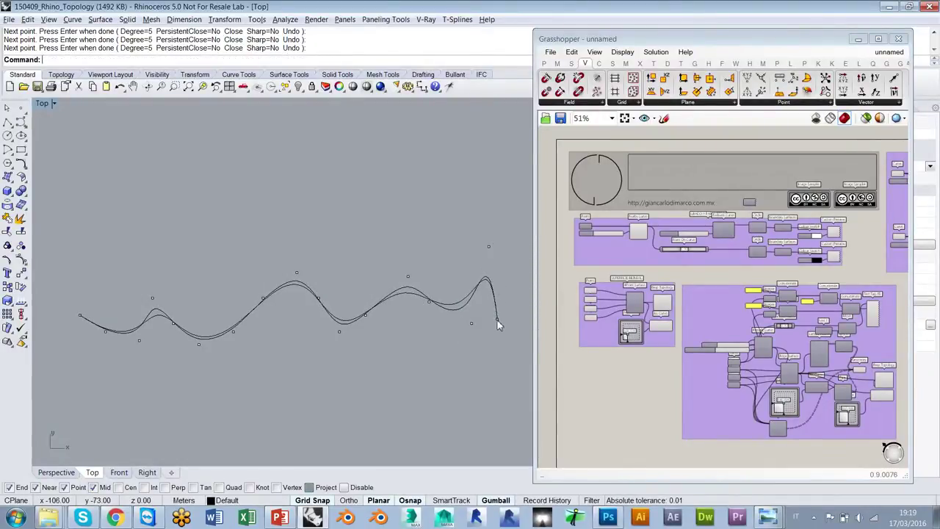
- Highlight the degree 5 and degree 3 curves of the zigzag row alternately to compare their shapes
{"action": "left_click", "coordinate": [157, 321]}
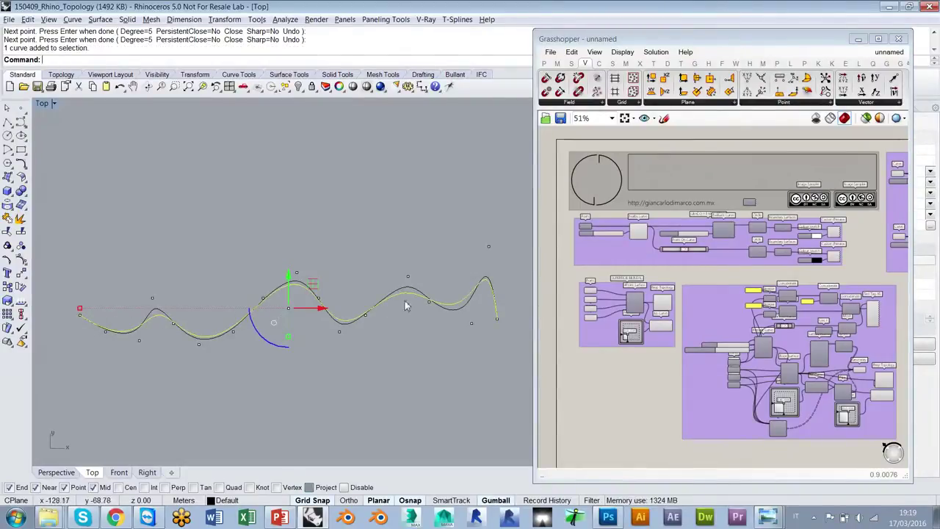
{"action": "left_click", "coordinate": [457, 320]}
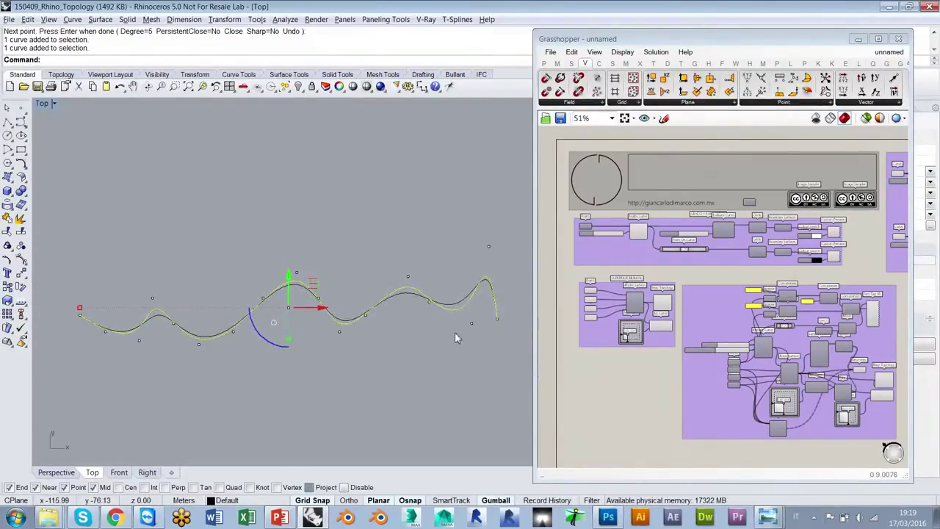
{"action": "left_click", "coordinate": [158, 316]}
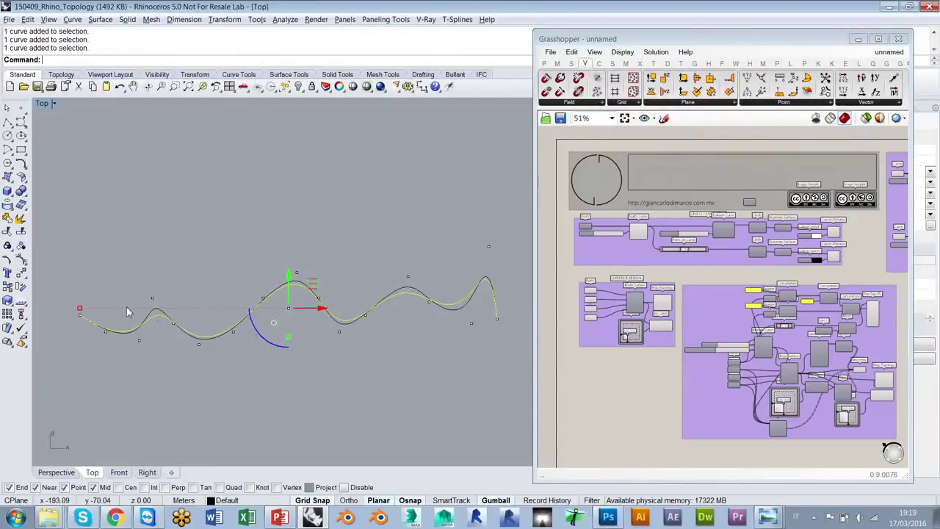
- Move both sets of curves with all their points slightly farther from the numbered deformation diagrams
{"action": "left_click", "coordinate": [336, 321]}
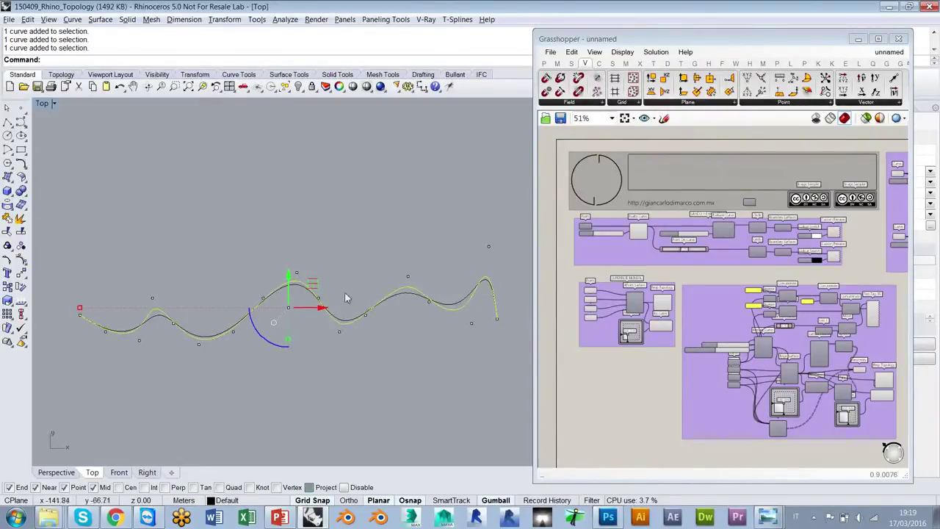
{"action": "left_click", "coordinate": [213, 357]}
{"action": "scroll", "coordinate": [208, 359], "scroll_direction": "down", "scroll_amount": 4}
{"action": "right_click_drag", "start_coordinate": [432, 157], "coordinate": [400, 226]}
{"action": "left_click_drag", "start_coordinate": [407, 155], "coordinate": [95, 436]}
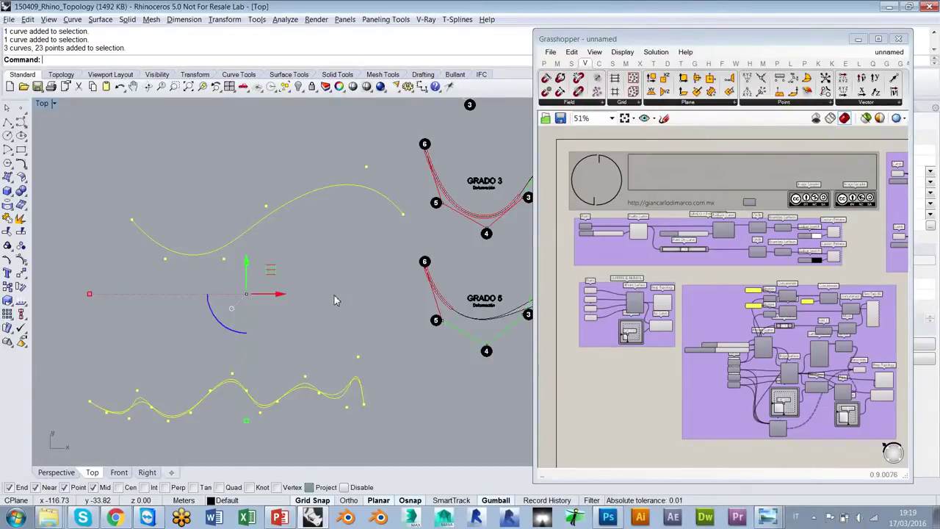
{"action": "left_click_drag", "start_coordinate": [279, 295], "coordinate": [255, 296]}
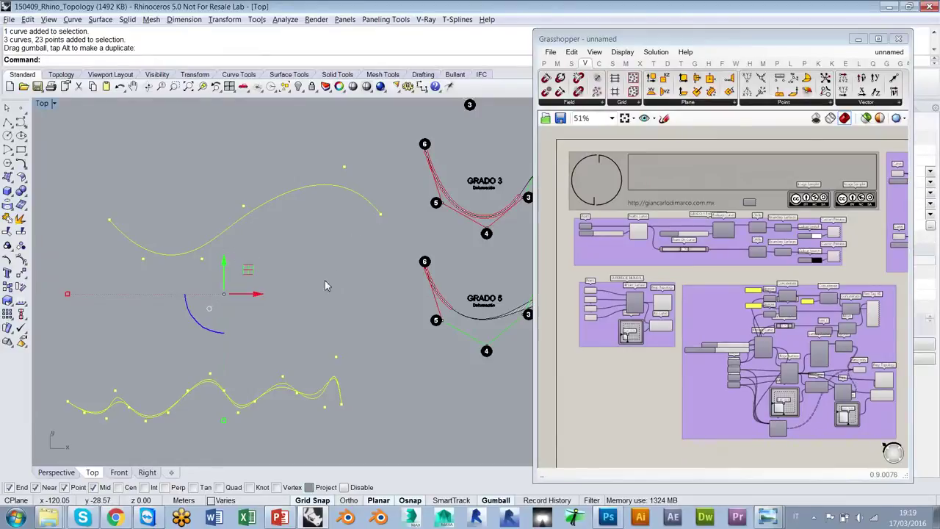
{"action": "left_click", "coordinate": [325, 280]}
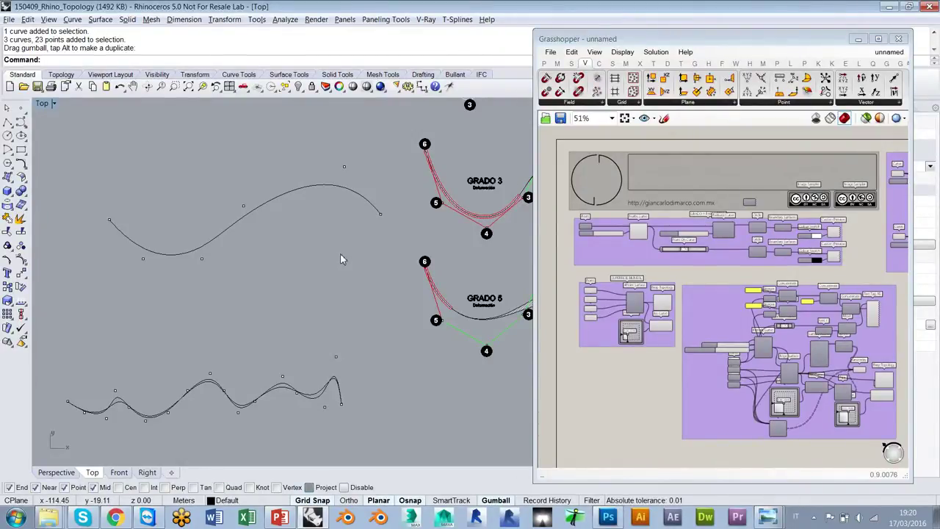
- Move the six-point curve together with its six points down, close above the zigzag curves
{"action": "left_click_drag", "start_coordinate": [382, 160], "coordinate": [93, 289]}
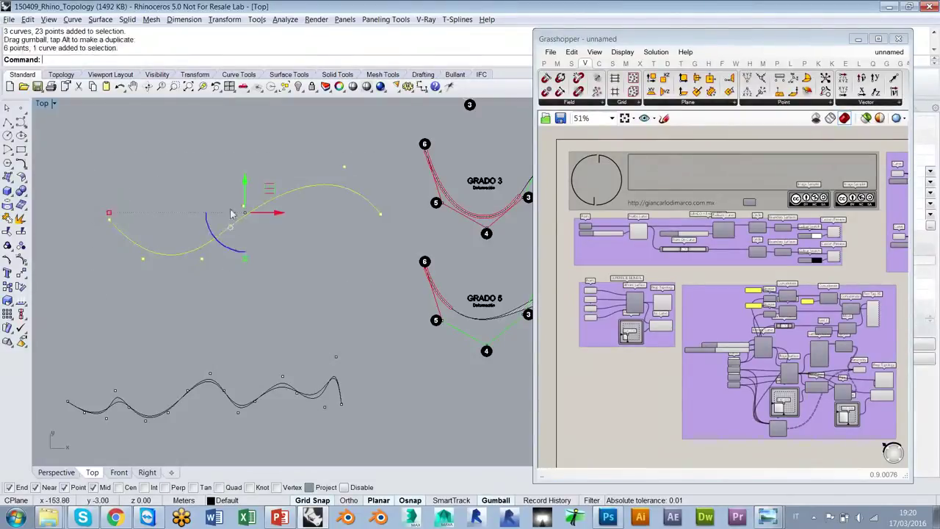
{"action": "left_click_drag", "start_coordinate": [270, 188], "coordinate": [233, 275]}
{"action": "left_click", "coordinate": [243, 202]}
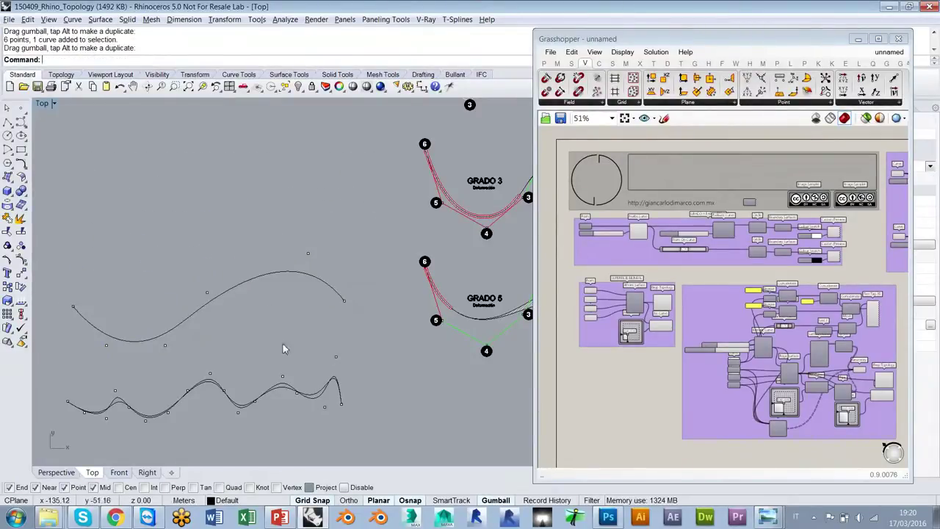
- Draw a control-point curve with the degree option at 5 but only five points, about 84 m long, above the six-point curve
{"action": "right_click_drag", "start_coordinate": [428, 291], "coordinate": [208, 326]}
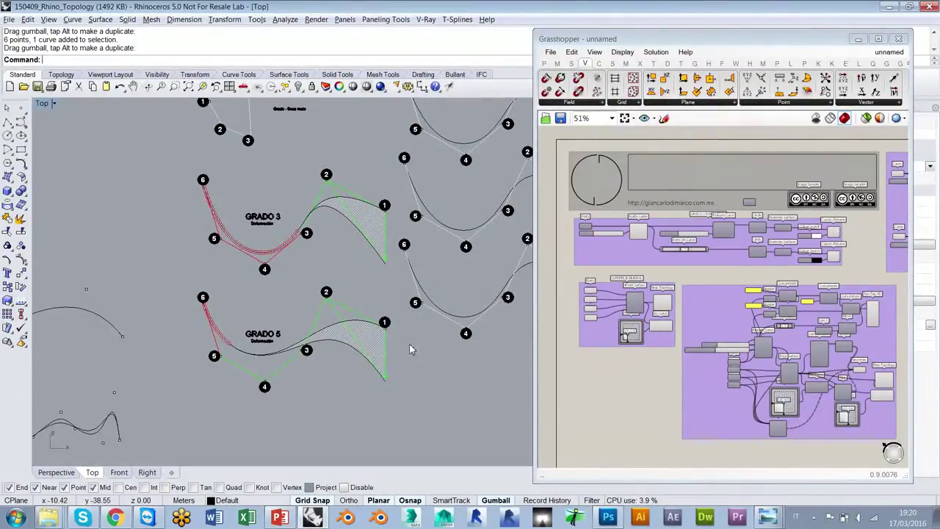
{"action": "scroll", "coordinate": [298, 244], "scroll_direction": "up", "scroll_amount": 3}
{"action": "right_click_drag", "start_coordinate": [325, 246], "coordinate": [318, 258]}
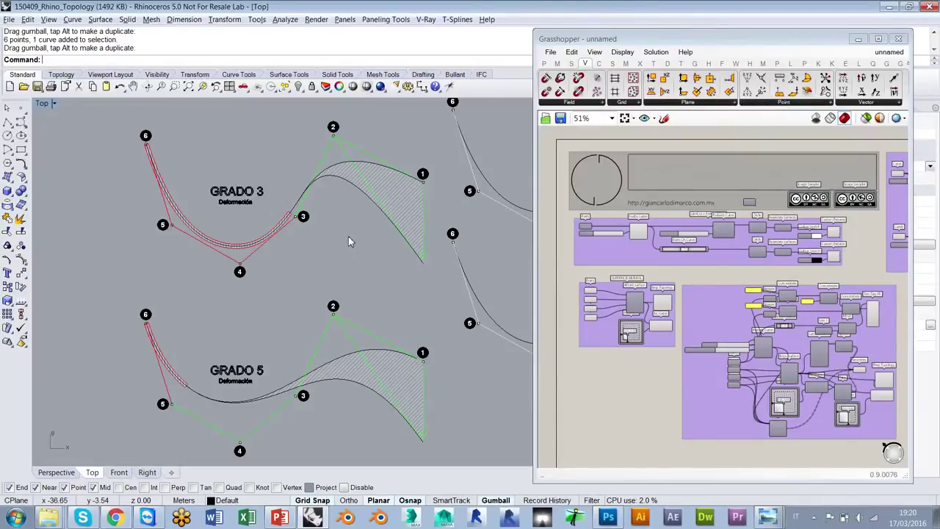
{"action": "right_click_drag", "start_coordinate": [151, 254], "coordinate": [627, 187]}
{"action": "right_click_drag", "start_coordinate": [202, 163], "coordinate": [175, 183]}
{"action": "left_click", "coordinate": [20, 121]}
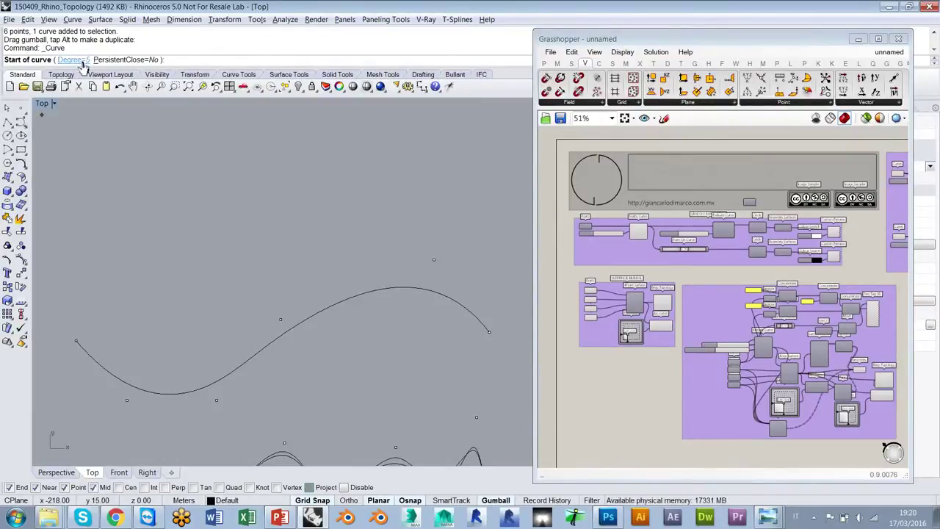
{"action": "left_click", "coordinate": [89, 157]}
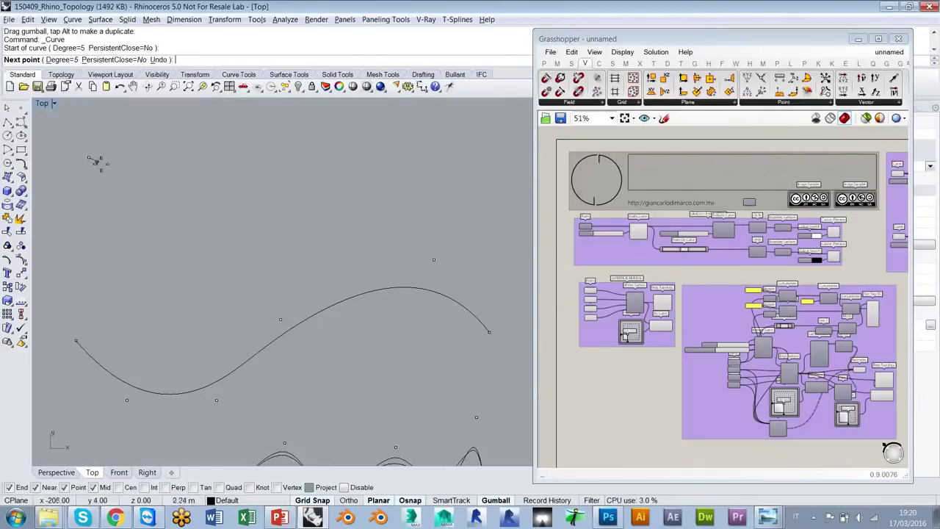
{"action": "left_click", "coordinate": [169, 217]}
{"action": "left_click", "coordinate": [241, 174]}
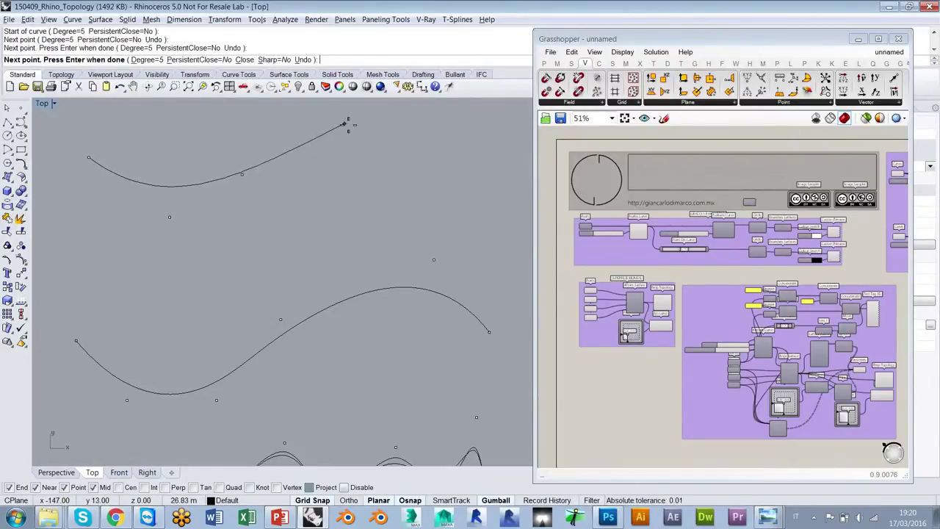
{"action": "left_click", "coordinate": [344, 123]}
{"action": "left_click", "coordinate": [450, 161]}
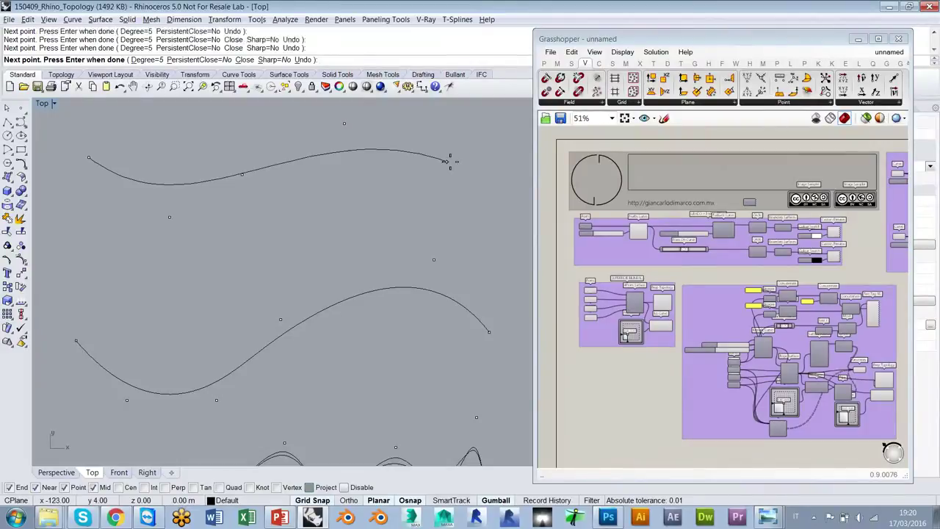
{"action": "key", "text": "Return"}
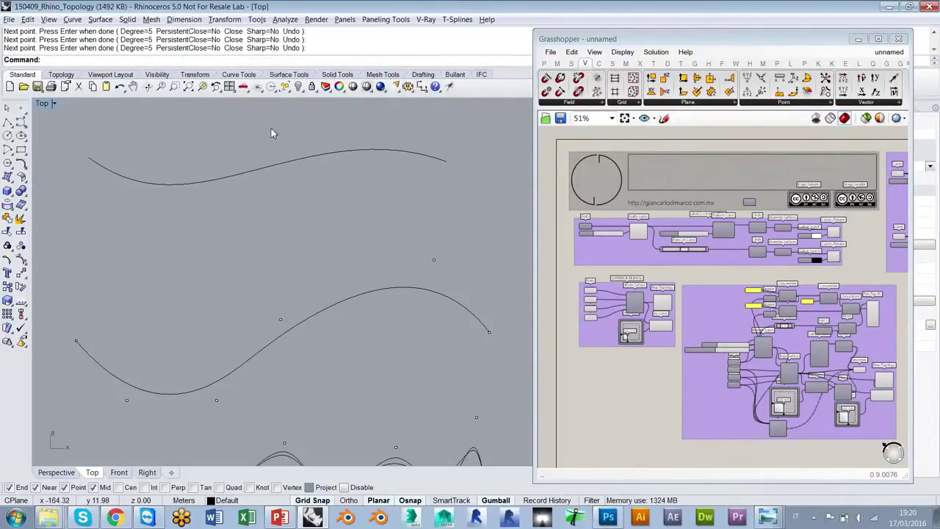
- Check the object details of the new five-point curve and mark its degree entry
{"action": "left_click", "coordinate": [271, 171]}
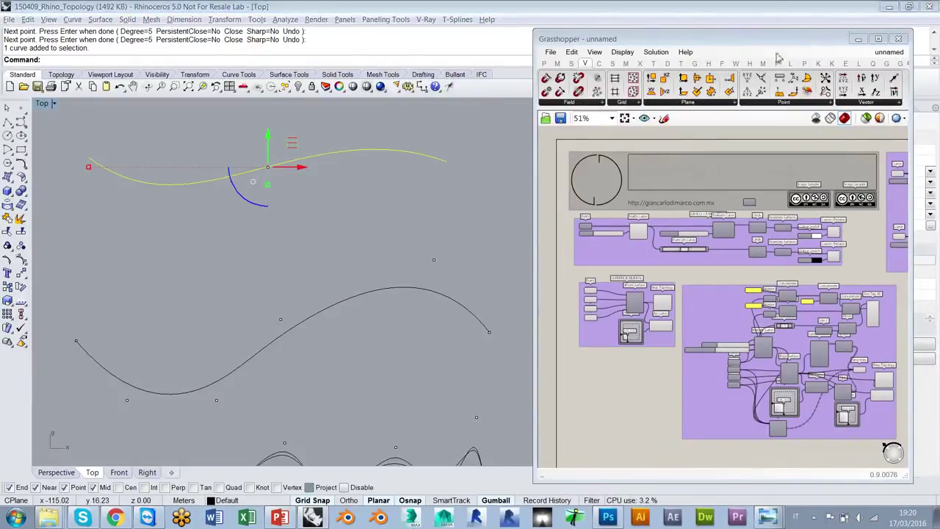
{"action": "left_click", "coordinate": [924, 363]}
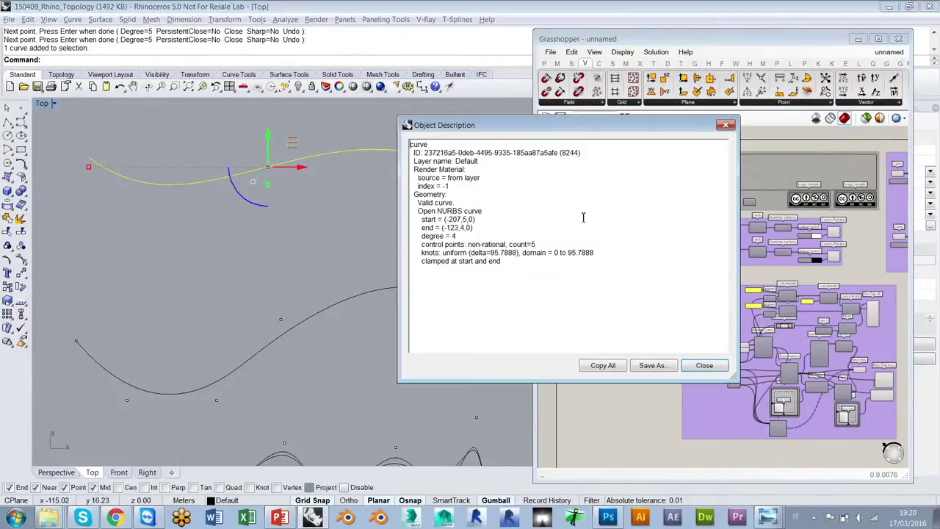
{"action": "left_click_drag", "start_coordinate": [538, 133], "coordinate": [314, 113]}
{"action": "left_click_drag", "start_coordinate": [197, 217], "coordinate": [250, 219]}
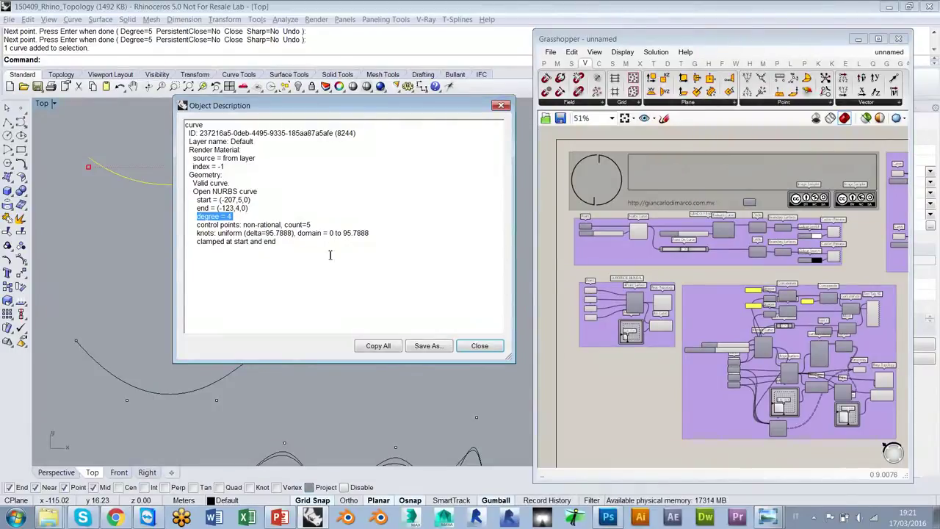
{"action": "left_click", "coordinate": [479, 345]}
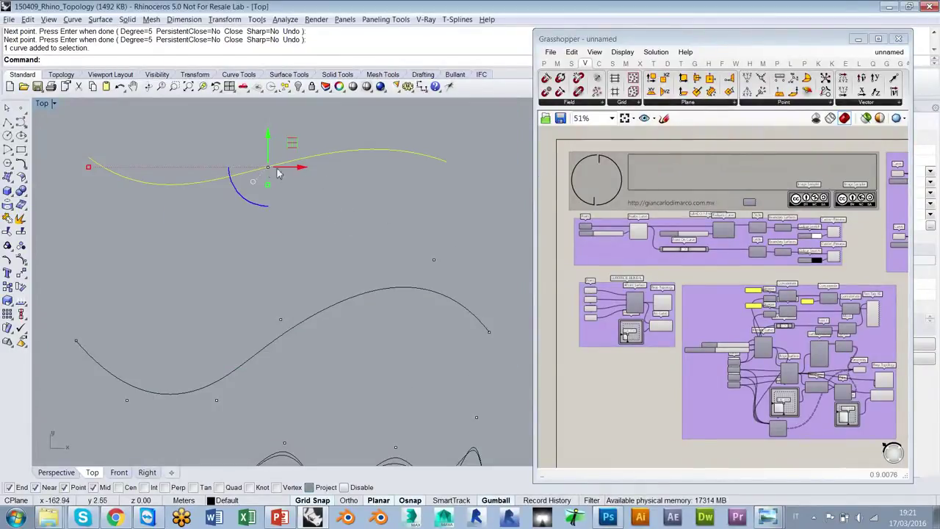
{"action": "left_click", "coordinate": [377, 188]}
- Draw a degree 5 control-point curve with six points, about 94 m long, just below the five-point curve
{"action": "left_click", "coordinate": [21, 122]}
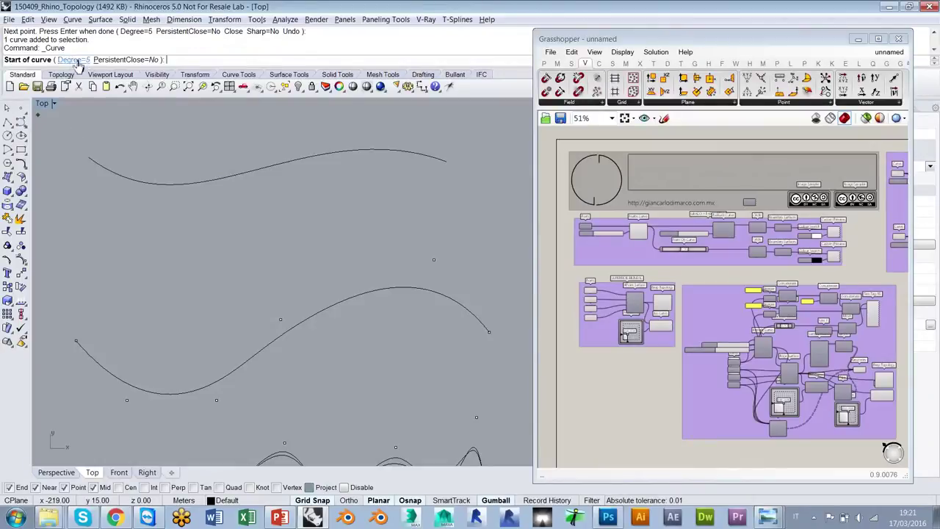
{"action": "left_click", "coordinate": [178, 259]}
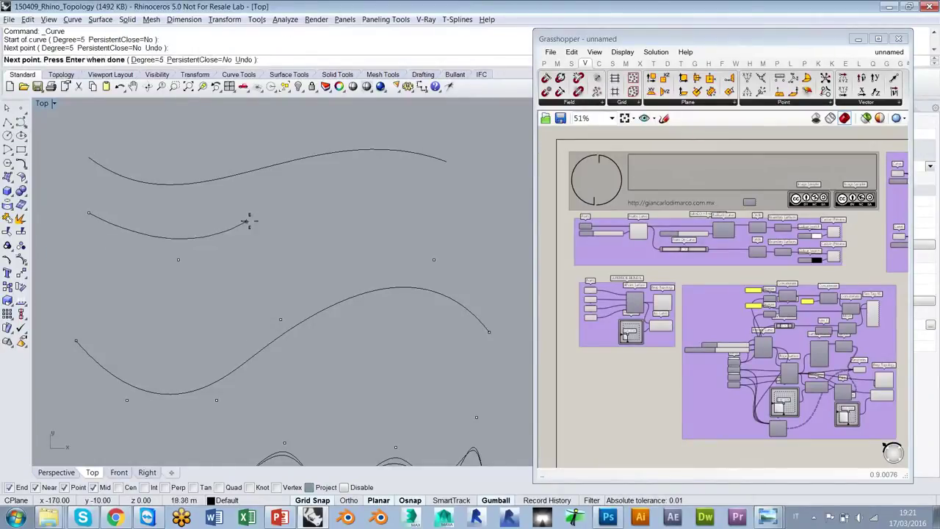
{"action": "left_click", "coordinate": [254, 217]}
{"action": "left_click", "coordinate": [353, 192]}
{"action": "left_click", "coordinate": [407, 231]}
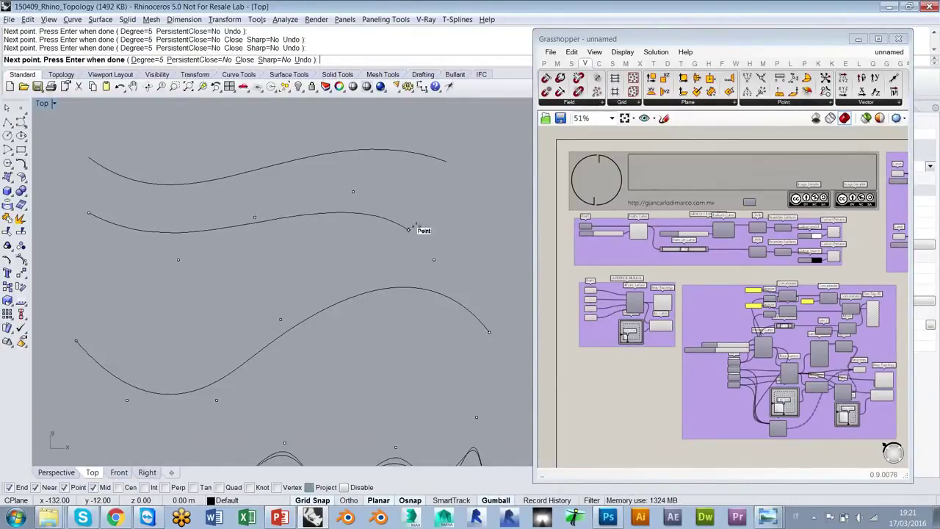
{"action": "left_click", "coordinate": [490, 209]}
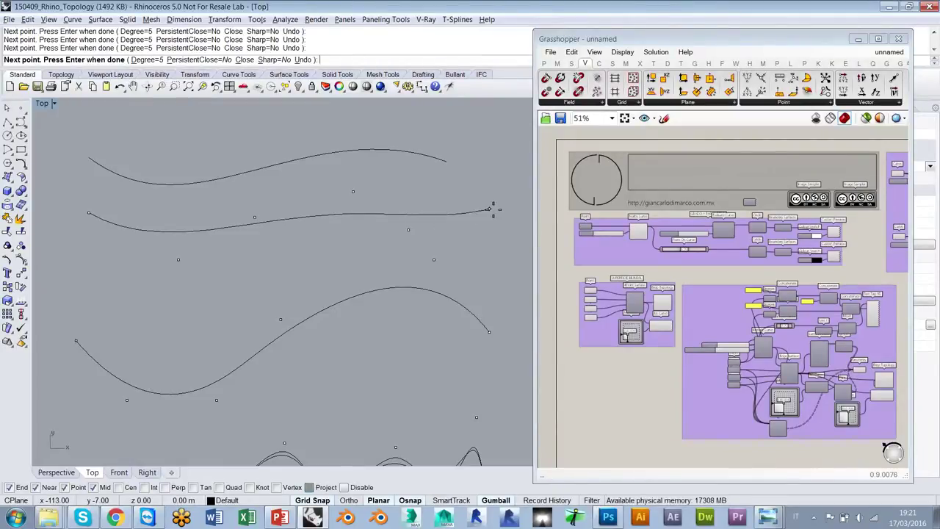
{"action": "key", "text": "Return"}
- Check the object details of the newly drawn six-point curve and mark its degree entry
{"action": "left_click", "coordinate": [465, 216]}
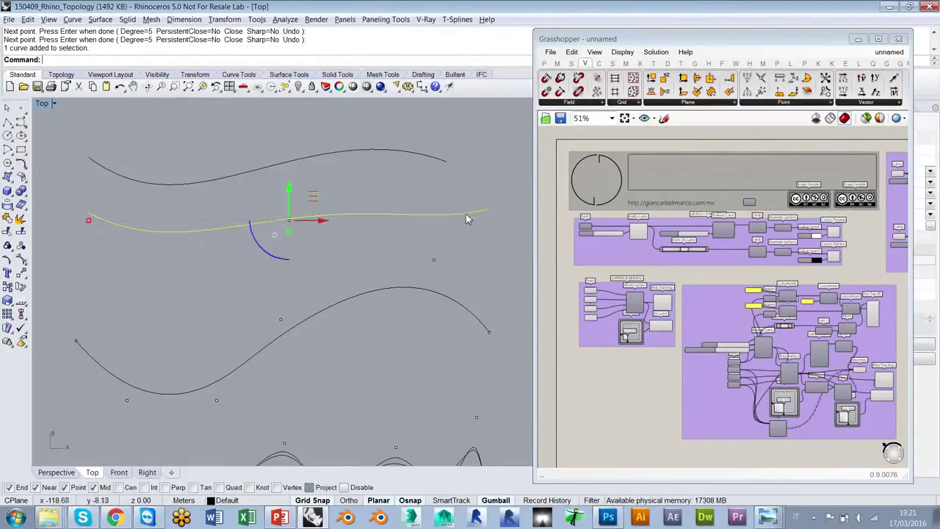
{"action": "left_click", "coordinate": [927, 361]}
{"action": "left_click_drag", "start_coordinate": [198, 218], "coordinate": [234, 218]}
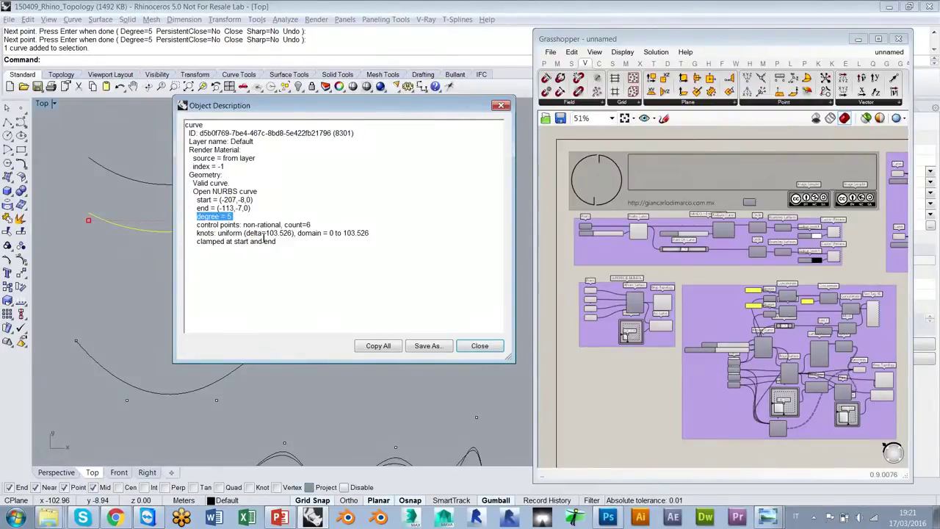
{"action": "left_click", "coordinate": [479, 346]}
{"action": "key", "text": "Escape"}
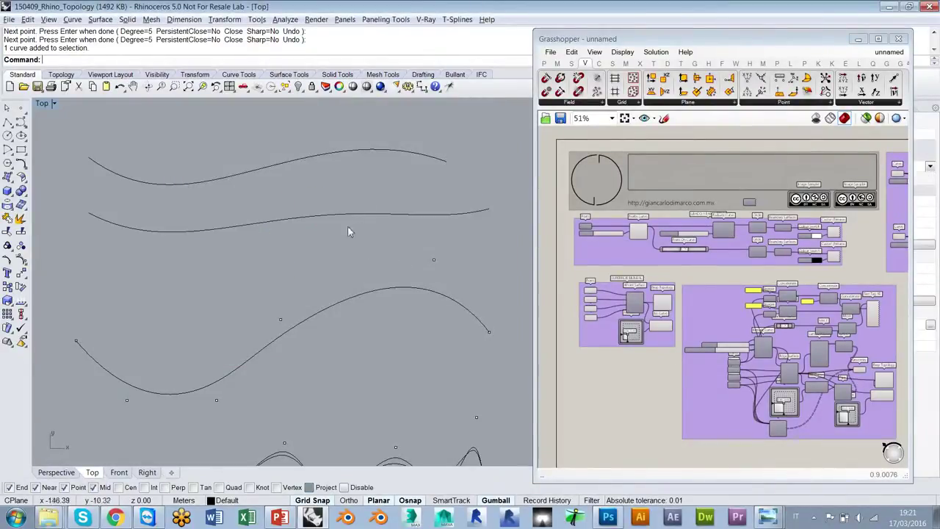
{"action": "scroll", "coordinate": [338, 210], "scroll_direction": "down", "scroll_amount": 3}
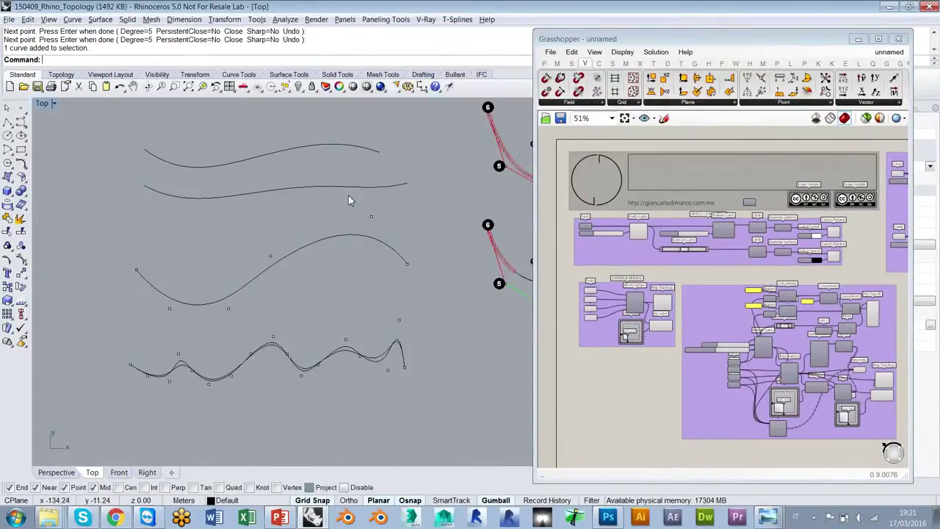
{"action": "left_click", "coordinate": [797, 56]}
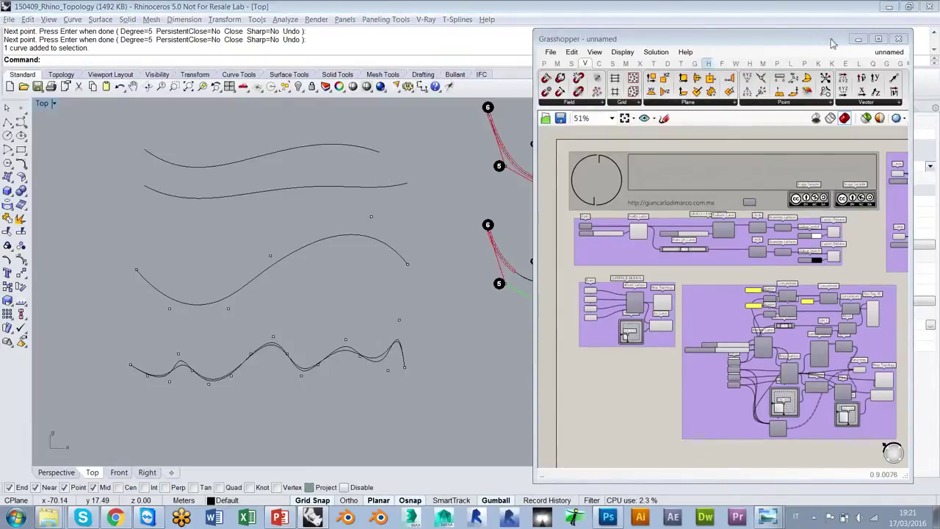
{"action": "right_click_drag", "start_coordinate": [351, 203], "coordinate": [334, 209]}
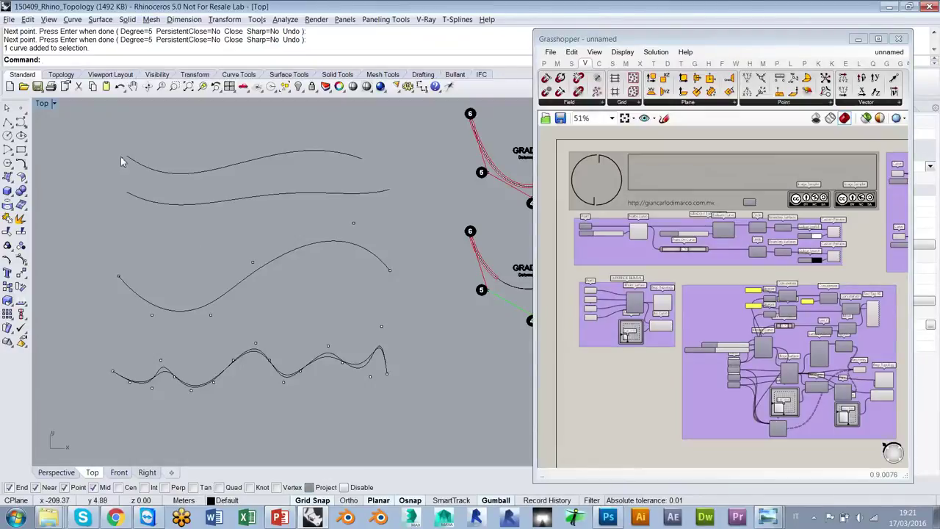
{"action": "key", "text": "Return"}
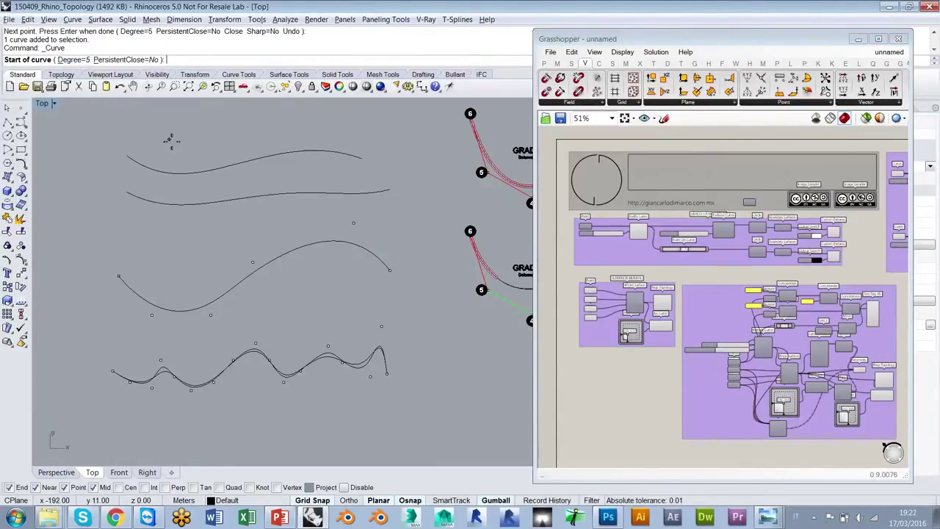
{"action": "right_click_drag", "start_coordinate": [406, 186], "coordinate": [302, 216]}
{"action": "key", "text": "Escape"}
- Start a degree 3 control-point curve over numbered points 1 to 5 of the "Grado - línea recta" polyline
{"action": "scroll", "coordinate": [260, 245], "scroll_direction": "down", "scroll_amount": 1}
{"action": "right_click_drag", "start_coordinate": [402, 222], "coordinate": [250, 248]}
{"action": "scroll", "coordinate": [313, 266], "scroll_direction": "up", "scroll_amount": 4}
{"action": "right_click_drag", "start_coordinate": [305, 176], "coordinate": [310, 339]}
{"action": "scroll", "coordinate": [293, 202], "scroll_direction": "up", "scroll_amount": 6}
{"action": "mouse_move", "coordinate": [319, 221]}
{"action": "right_mouse_down"}
{"action": "mouse_move", "coordinate": [305, 236]}
{"action": "mouse_move", "coordinate": [315, 215]}
{"action": "right_mouse_up"}
{"action": "scroll", "coordinate": [305, 236], "scroll_direction": "up", "scroll_amount": 2}
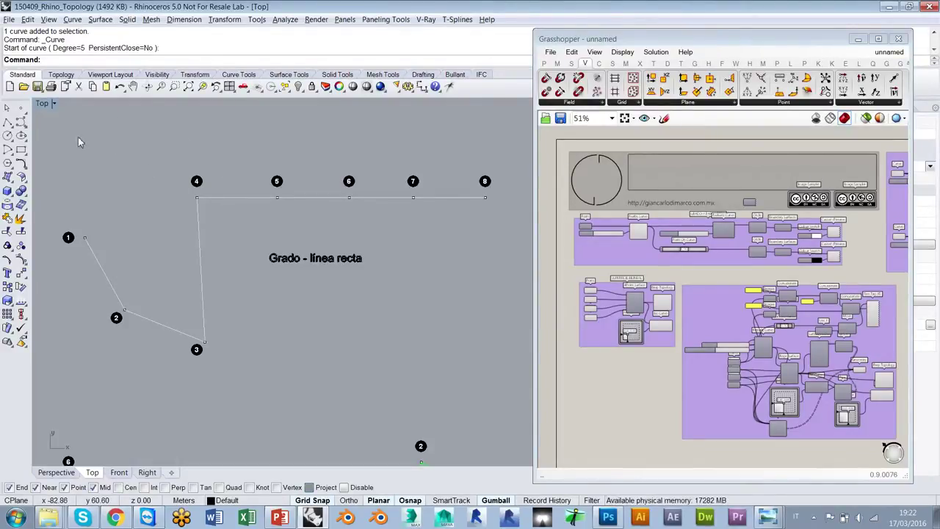
{"action": "left_click", "coordinate": [21, 123]}
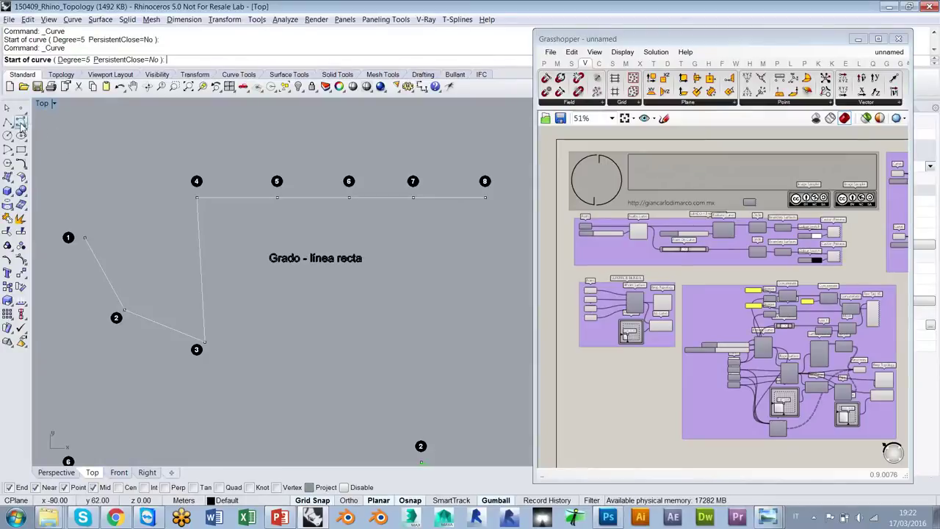
{"action": "left_click", "coordinate": [73, 59]}
{"action": "type", "text": "3"}
{"action": "key", "text": "Return"}
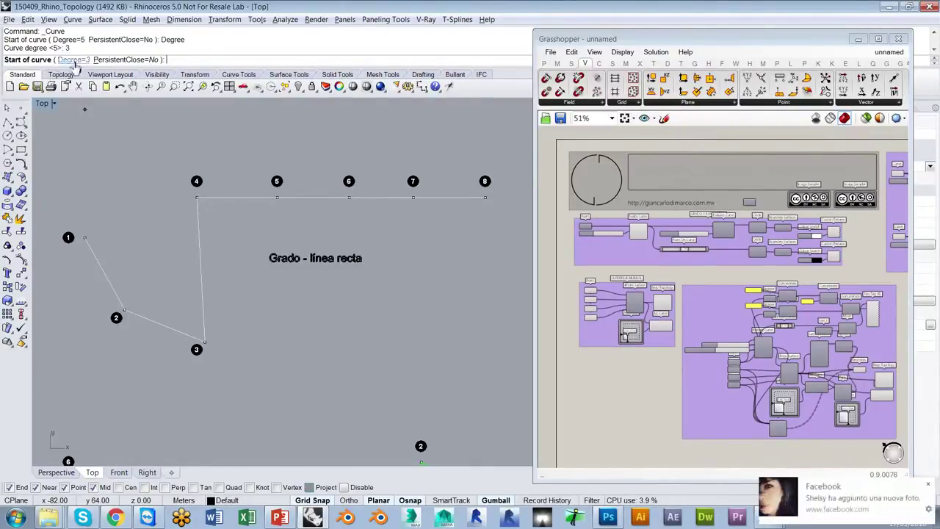
{"action": "left_click", "coordinate": [85, 232]}
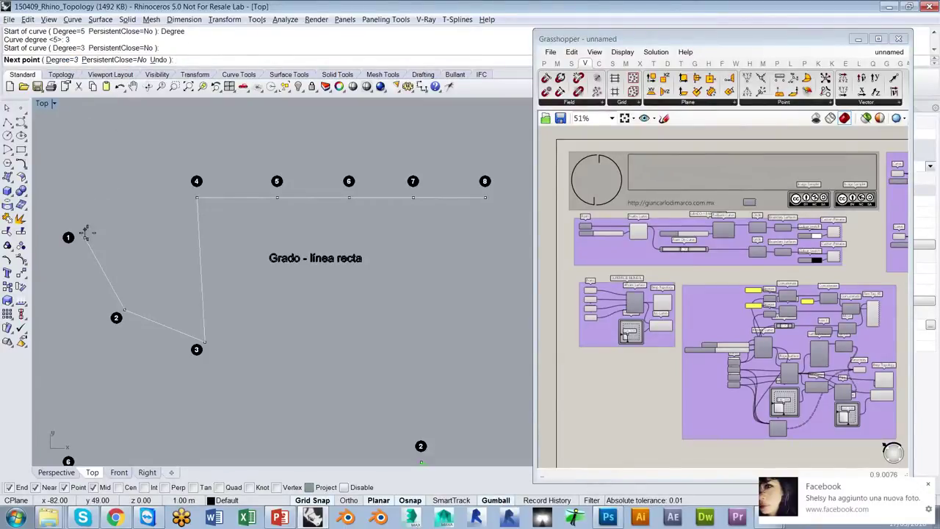
{"action": "left_click", "coordinate": [124, 309]}
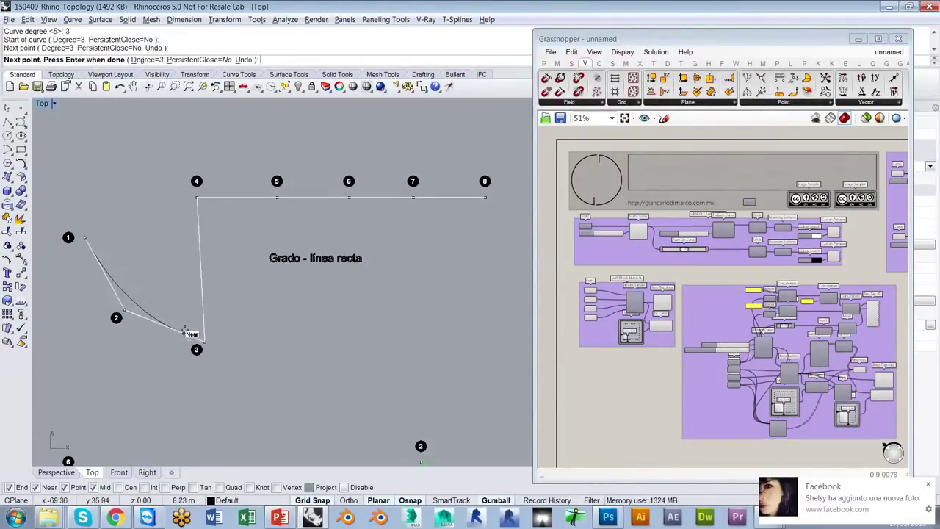
{"action": "left_click", "coordinate": [204, 341]}
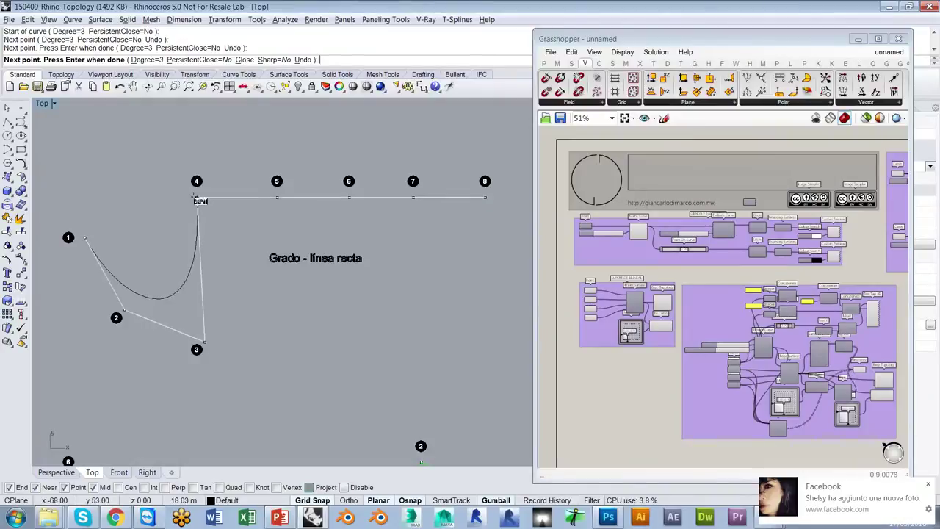
{"action": "left_click", "coordinate": [195, 198]}
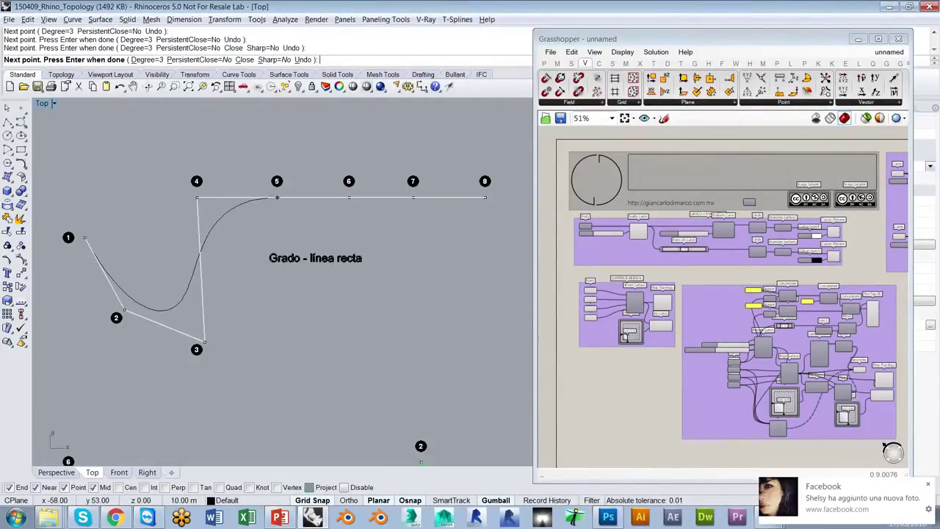
{"action": "left_click", "coordinate": [277, 198]}
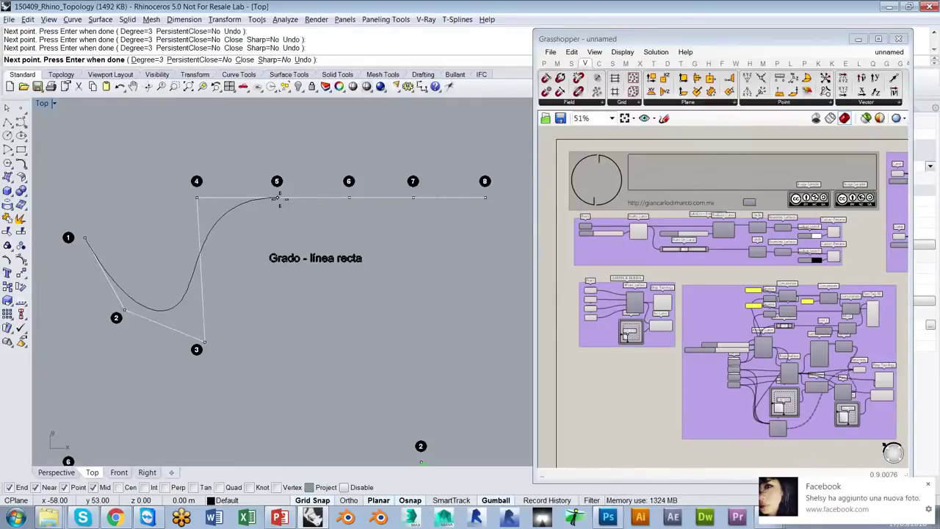
- Extend the degree 3 curve to point 6, inspect its fit along the straight segment, and cancel the curve
{"action": "scroll", "coordinate": [328, 197], "scroll_direction": "up", "scroll_amount": 5}
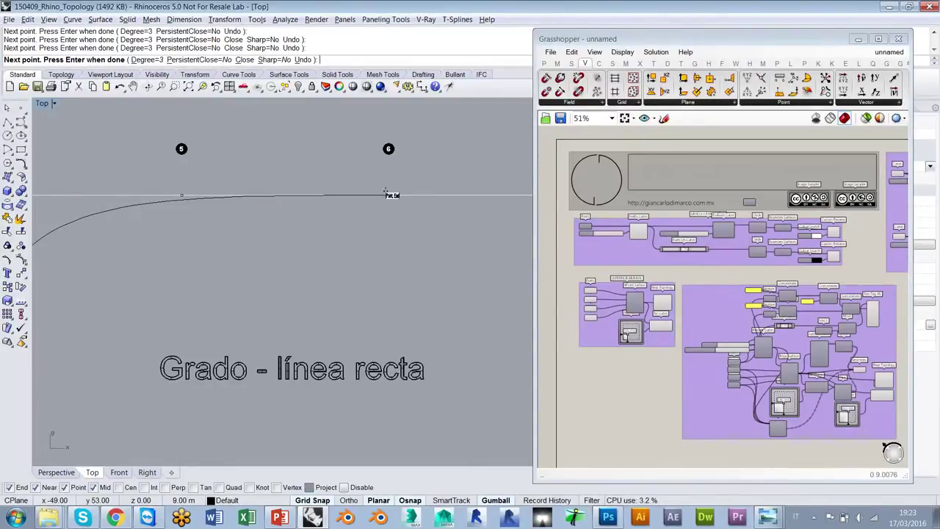
{"action": "scroll", "coordinate": [391, 194], "scroll_direction": "down", "scroll_amount": 2}
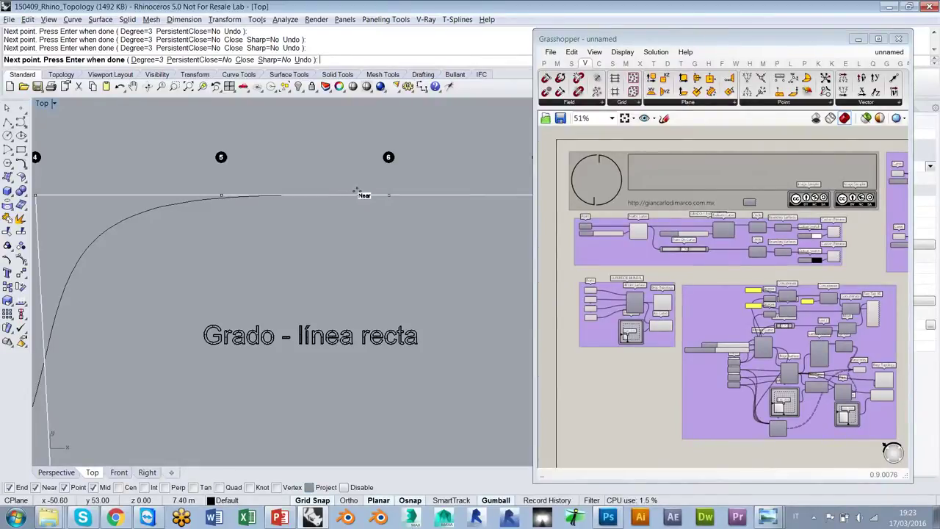
{"action": "scroll", "coordinate": [363, 193], "scroll_direction": "up", "scroll_amount": 3}
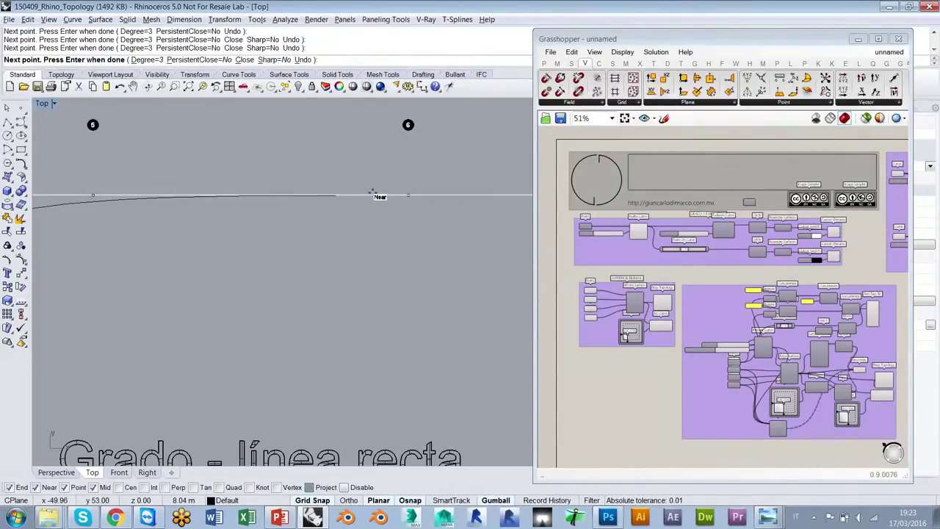
{"action": "scroll", "coordinate": [373, 193], "scroll_direction": "down", "scroll_amount": 3}
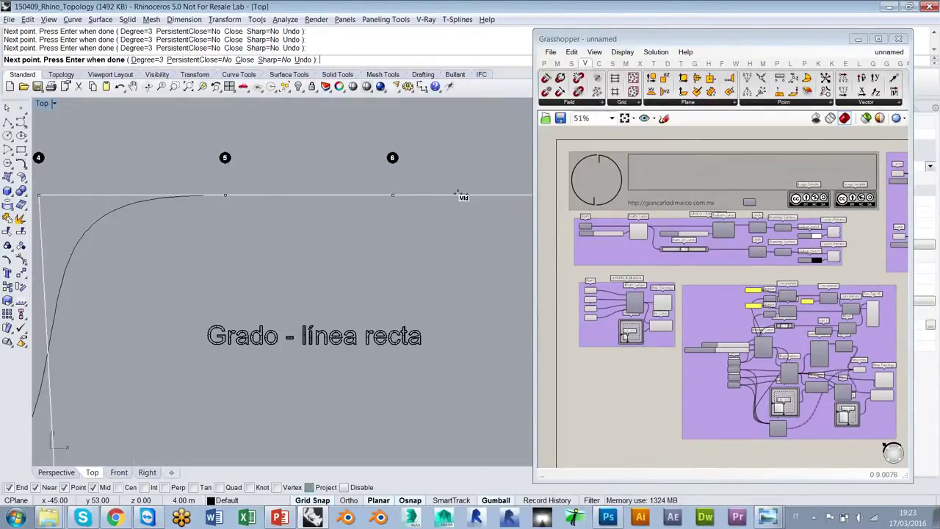
{"action": "scroll", "coordinate": [461, 196], "scroll_direction": "down", "scroll_amount": 4}
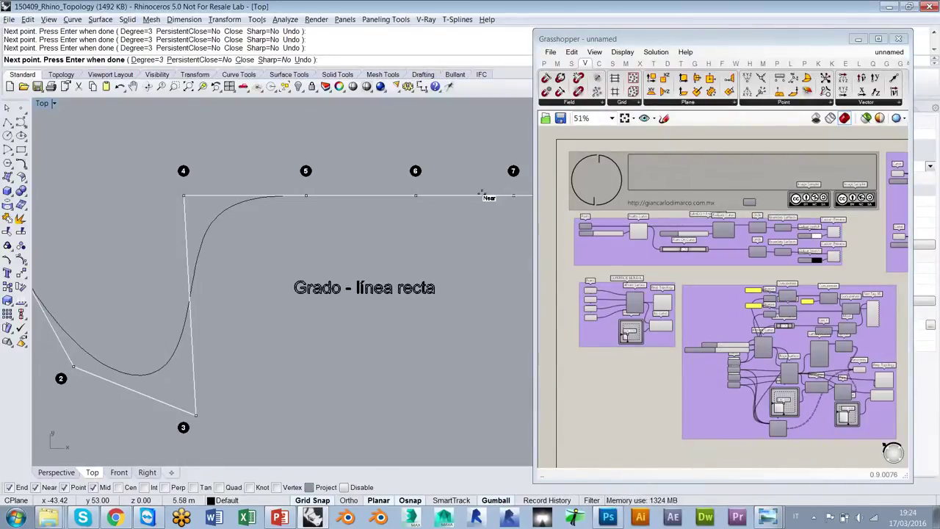
{"action": "key", "text": "Escape"}
- Start a degree 4 control-point curve over numbered points 1 to 6 of the same polyline
{"action": "right_click_drag", "start_coordinate": [278, 221], "coordinate": [357, 214]}
{"action": "right_click", "coordinate": [314, 213]}
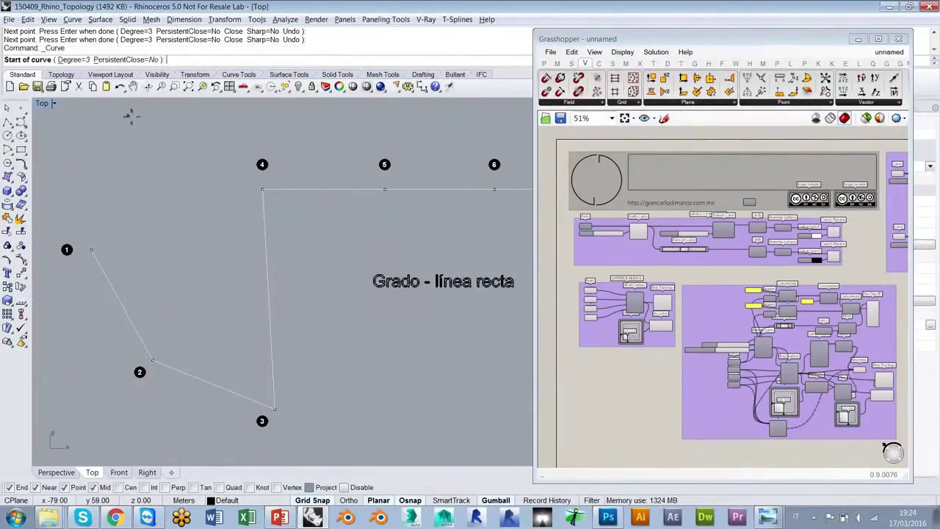
{"action": "left_click", "coordinate": [75, 60]}
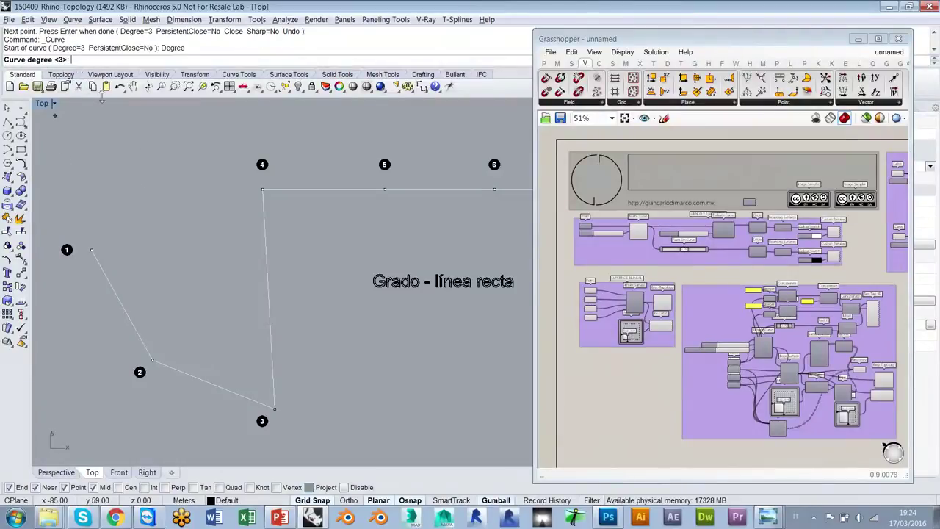
{"action": "type", "text": "4"}
{"action": "key", "text": "Return"}
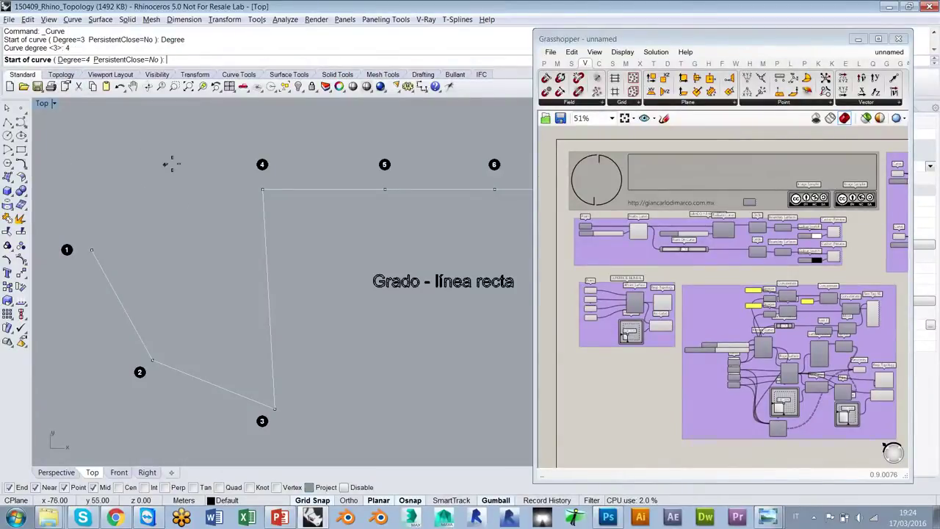
{"action": "left_click", "coordinate": [91, 250]}
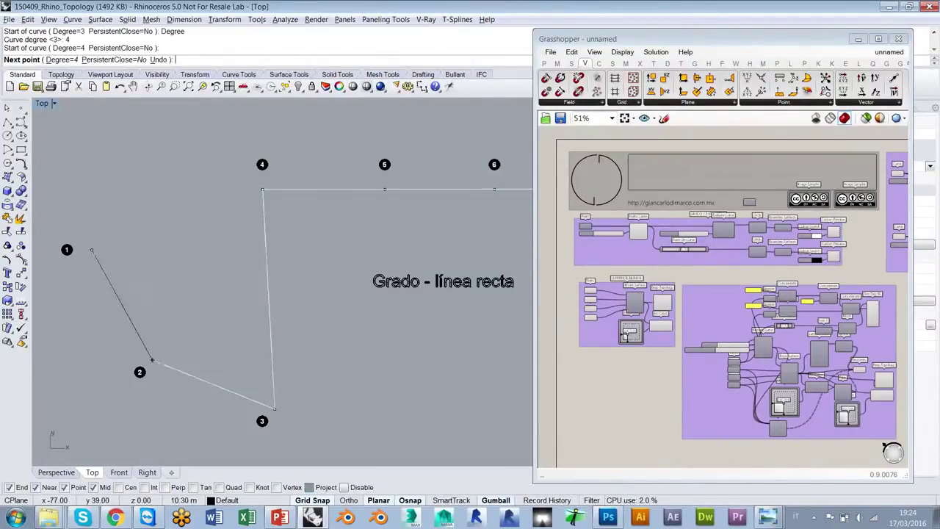
{"action": "left_click", "coordinate": [152, 360]}
{"action": "left_click", "coordinate": [274, 409]}
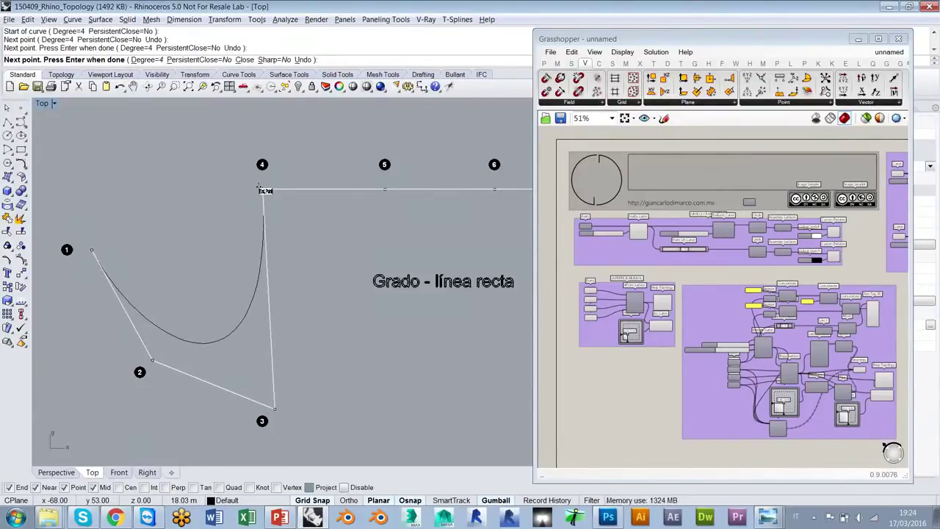
{"action": "right_click_drag", "start_coordinate": [264, 190], "coordinate": [101, 192]}
{"action": "left_click", "coordinate": [101, 191]}
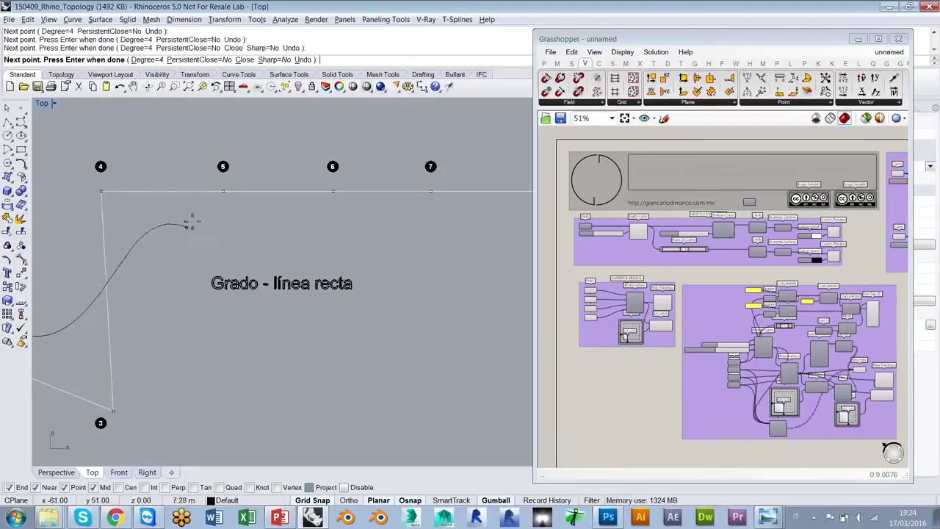
{"action": "left_click", "coordinate": [223, 191]}
{"action": "left_click", "coordinate": [333, 191]}
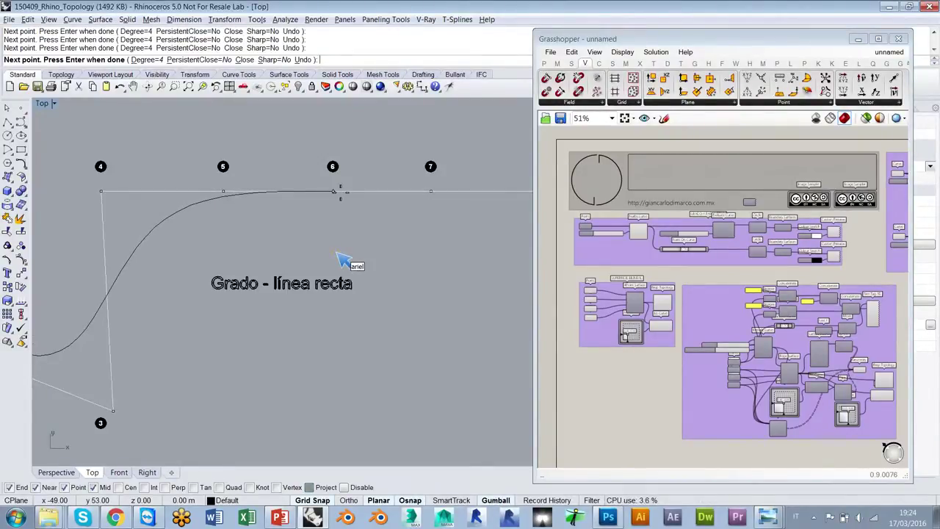
- Inspect the degree 4 curve between points 6 and 7 and extend it to point 7
{"action": "scroll", "coordinate": [340, 193], "scroll_direction": "up", "scroll_amount": 3}
{"action": "right_click_drag", "start_coordinate": [330, 192], "coordinate": [225, 192]}
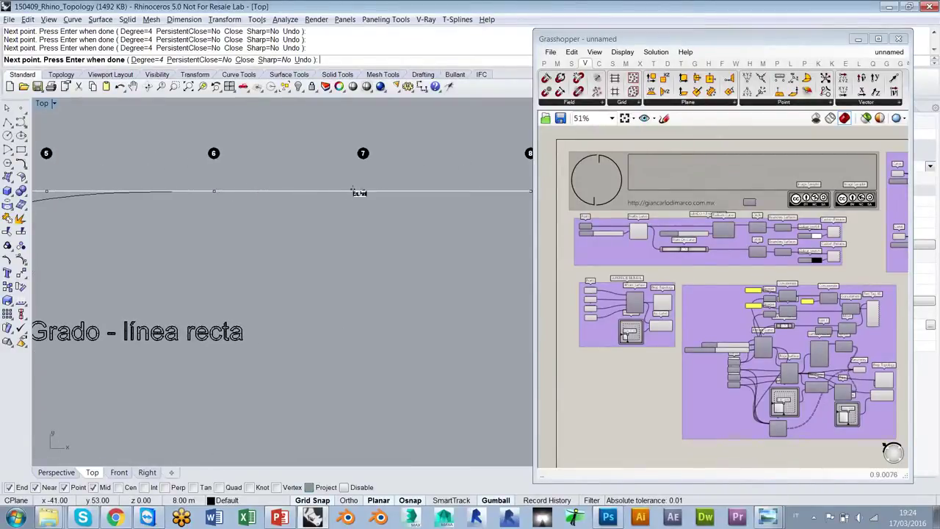
{"action": "scroll", "coordinate": [363, 193], "scroll_direction": "up", "scroll_amount": 5}
{"action": "right_click_drag", "start_coordinate": [362, 192], "coordinate": [442, 191]}
{"action": "scroll", "coordinate": [443, 191], "scroll_direction": "up", "scroll_amount": 2}
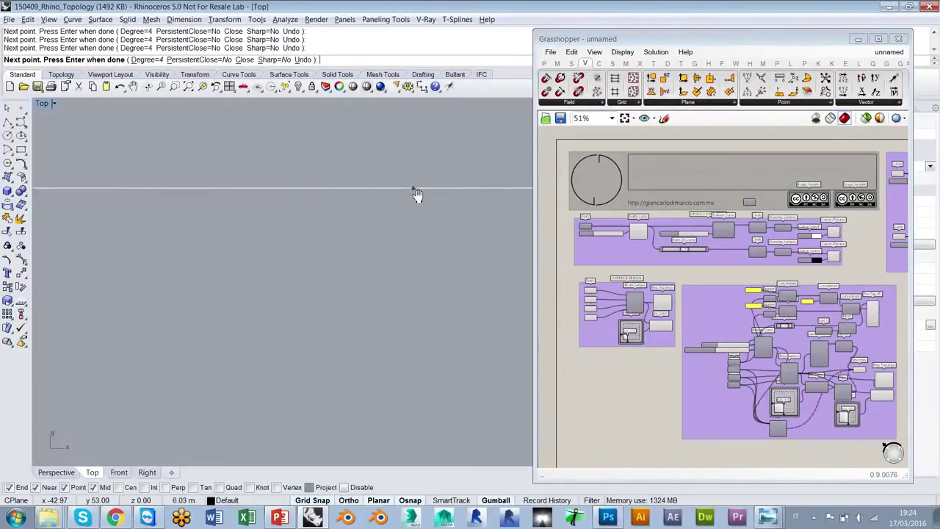
{"action": "scroll", "coordinate": [404, 190], "scroll_direction": "down", "scroll_amount": 3}
{"action": "scroll", "coordinate": [405, 191], "scroll_direction": "up", "scroll_amount": 2}
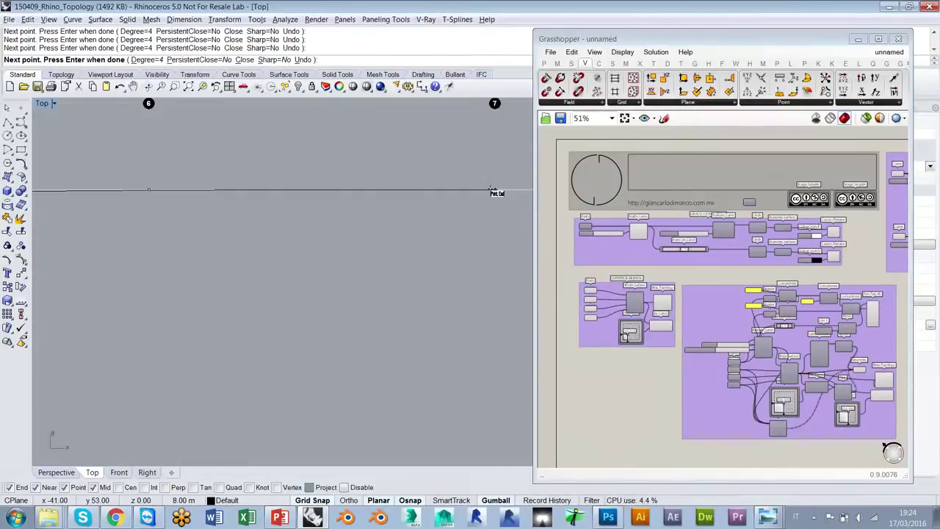
{"action": "right_click_drag", "start_coordinate": [493, 191], "coordinate": [490, 214]}
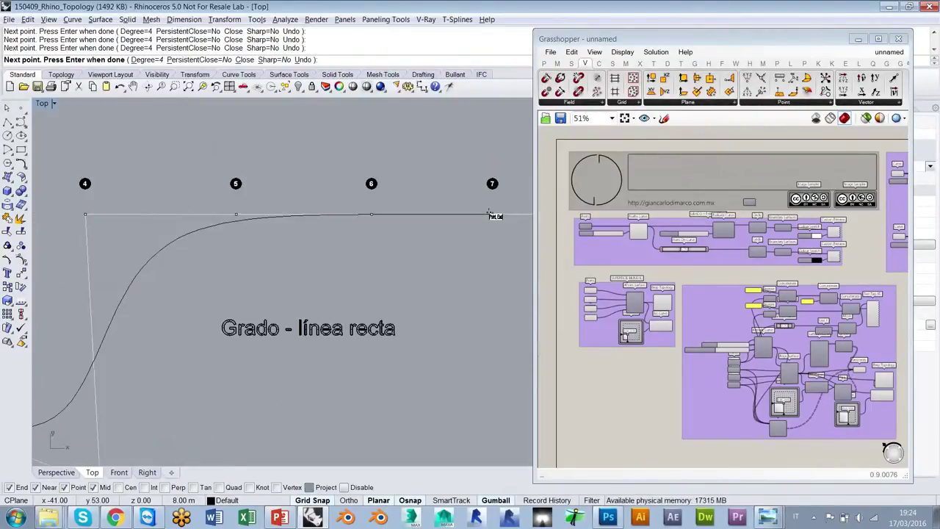
{"action": "right_click_drag", "start_coordinate": [492, 215], "coordinate": [456, 214]}
{"action": "left_click", "coordinate": [457, 213]}
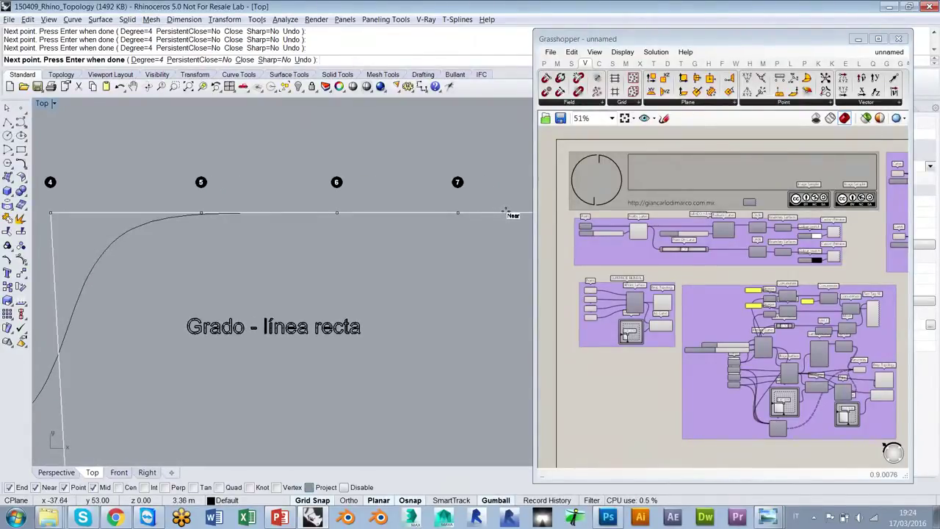
- Examine where the degree 4 curve joins the straight segment, and cancel the curve
{"action": "scroll", "coordinate": [505, 213], "scroll_direction": "up", "scroll_amount": 5}
{"action": "scroll", "coordinate": [507, 213], "scroll_direction": "up", "scroll_amount": 3}
{"action": "scroll", "coordinate": [507, 212], "scroll_direction": "down", "scroll_amount": 8}
{"action": "scroll", "coordinate": [508, 212], "scroll_direction": "down", "scroll_amount": 3}
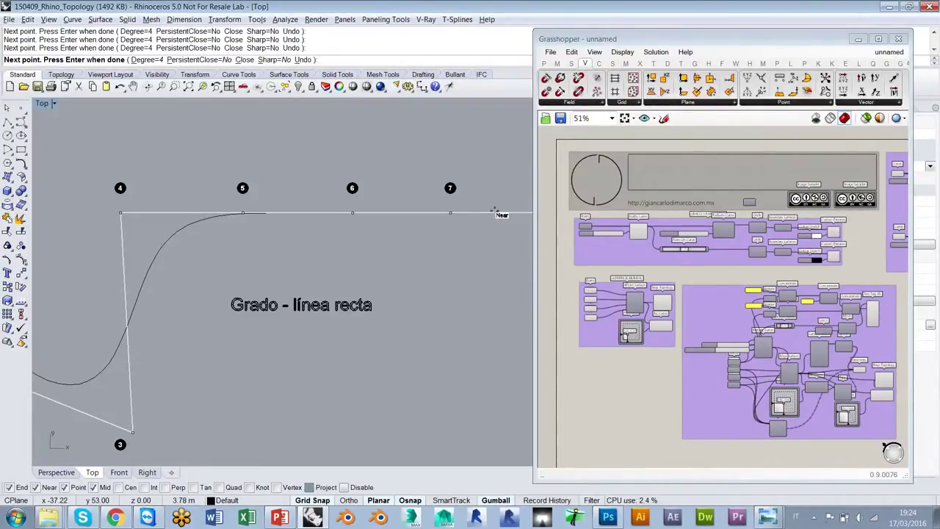
{"action": "key", "text": "Escape"}
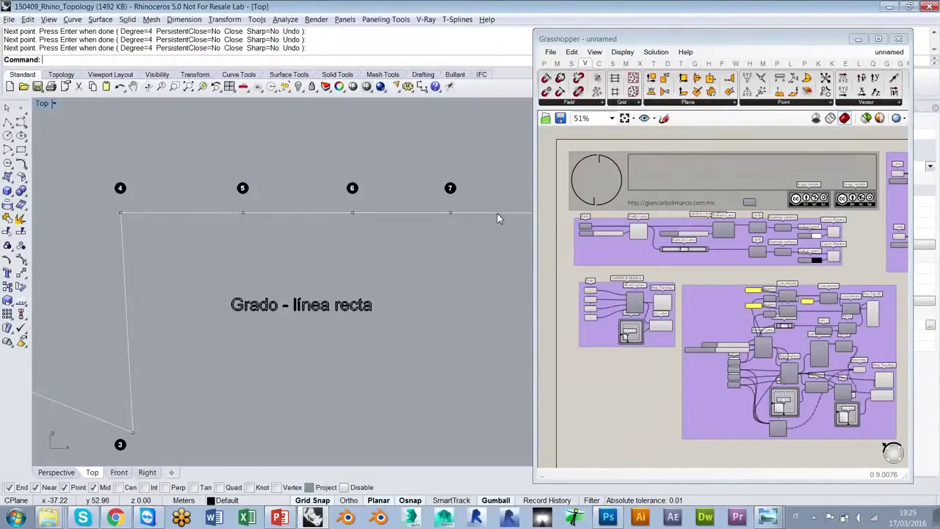
- Start a degree 5 control-point curve over numbered points 1 to 3, placing the second point again after undoing it
{"action": "scroll", "coordinate": [499, 214], "scroll_direction": "down", "scroll_amount": 6}
{"action": "right_click_drag", "start_coordinate": [453, 225], "coordinate": [361, 205]}
{"action": "scroll", "coordinate": [365, 217], "scroll_direction": "up", "scroll_amount": 2}
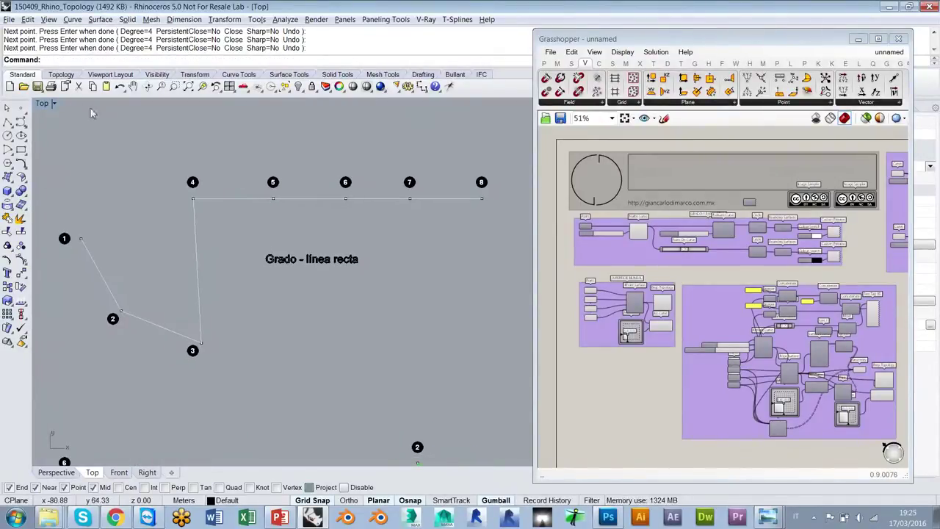
{"action": "right_click", "coordinate": [101, 161]}
{"action": "left_click", "coordinate": [79, 60]}
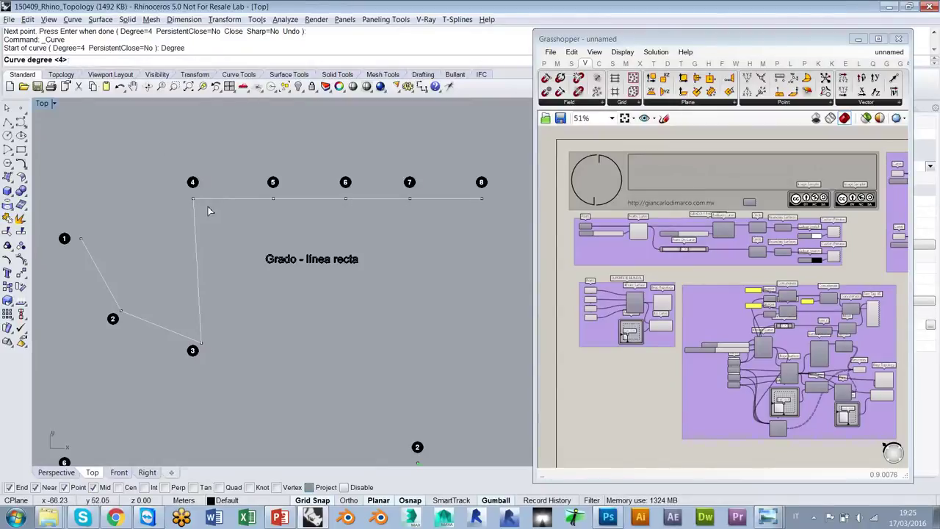
{"action": "type", "text": "5"}
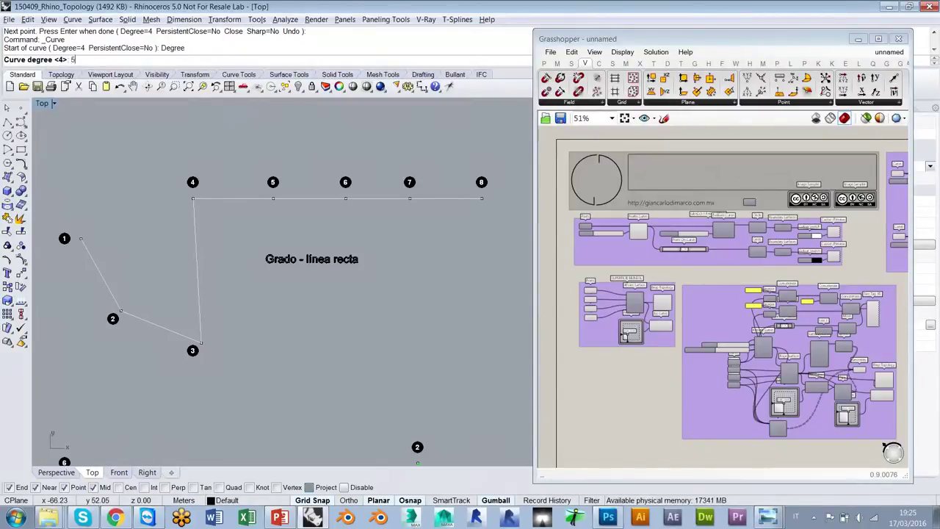
{"action": "key", "text": "Return"}
{"action": "left_click", "coordinate": [81, 239]}
{"action": "left_click", "coordinate": [122, 312]}
{"action": "key", "text": "ctrl+z"}
{"action": "left_click", "coordinate": [121, 312]}
{"action": "left_click", "coordinate": [200, 344]}
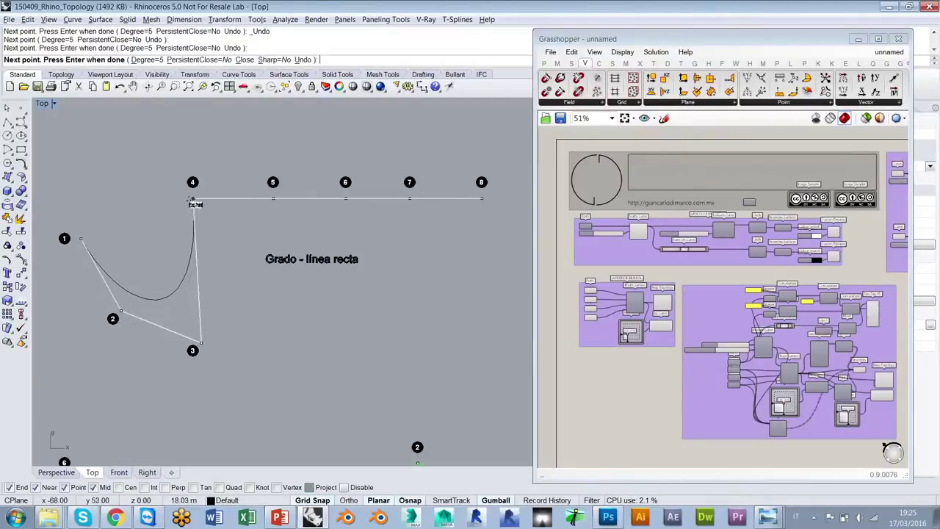
- Continue the degree 5 control-point curve over points 4 to 7 of the numbered polyline
{"action": "left_click", "coordinate": [193, 198]}
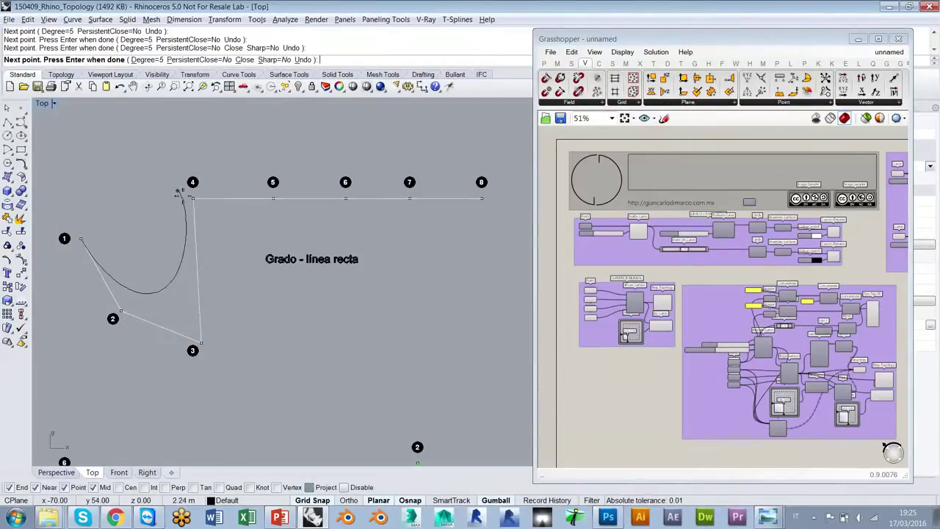
{"action": "left_click", "coordinate": [273, 198]}
{"action": "left_click", "coordinate": [342, 196]}
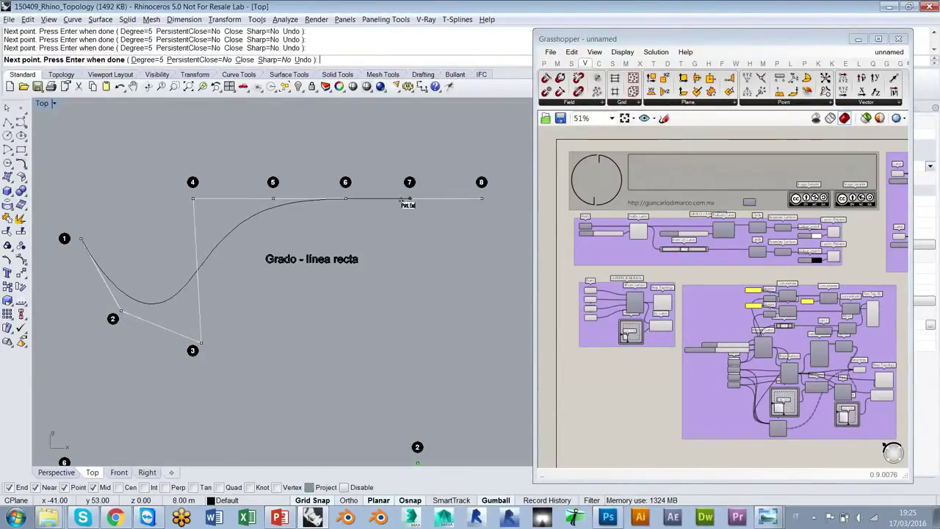
{"action": "left_click", "coordinate": [410, 199]}
- Extend the degree 5 curve to point 8, examine its stretch along the straight segment, and cancel the curve
{"action": "scroll", "coordinate": [475, 198], "scroll_direction": "up", "scroll_amount": 5}
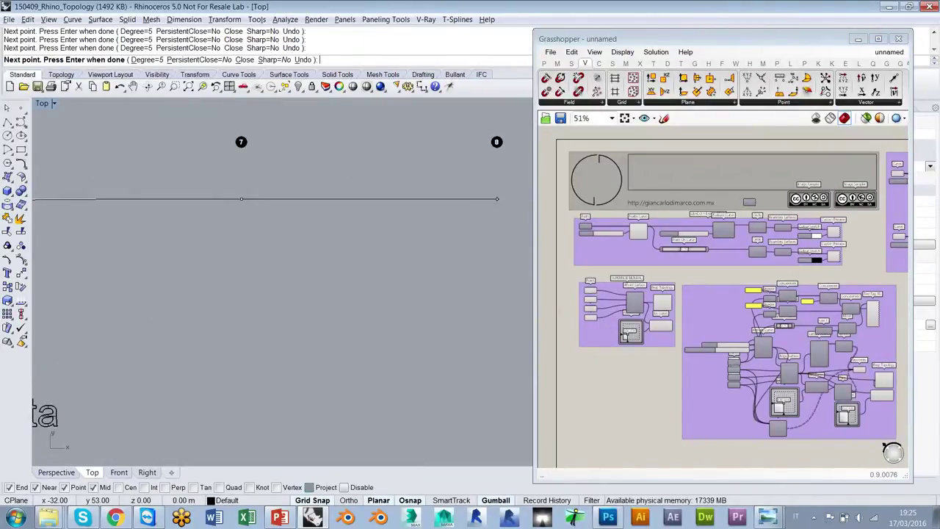
{"action": "scroll", "coordinate": [498, 199], "scroll_direction": "down", "scroll_amount": 5}
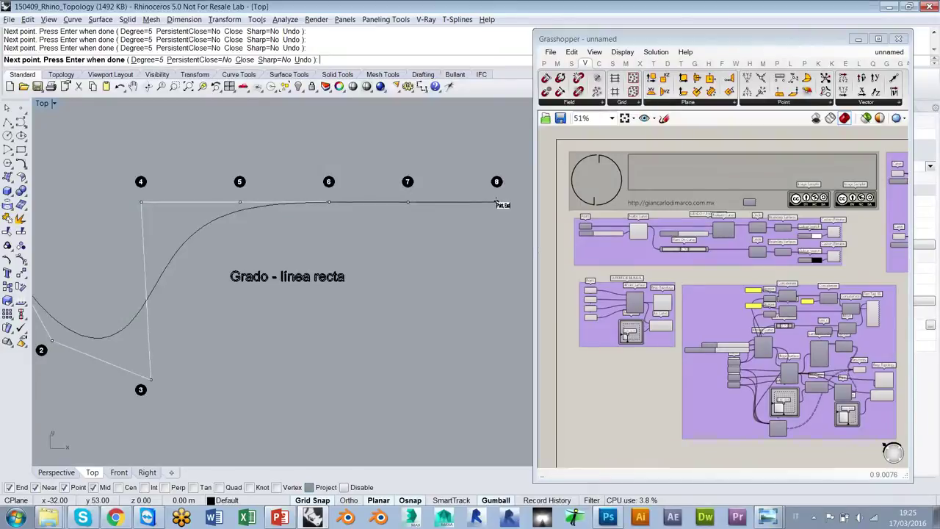
{"action": "right_click_drag", "start_coordinate": [520, 202], "coordinate": [405, 207]}
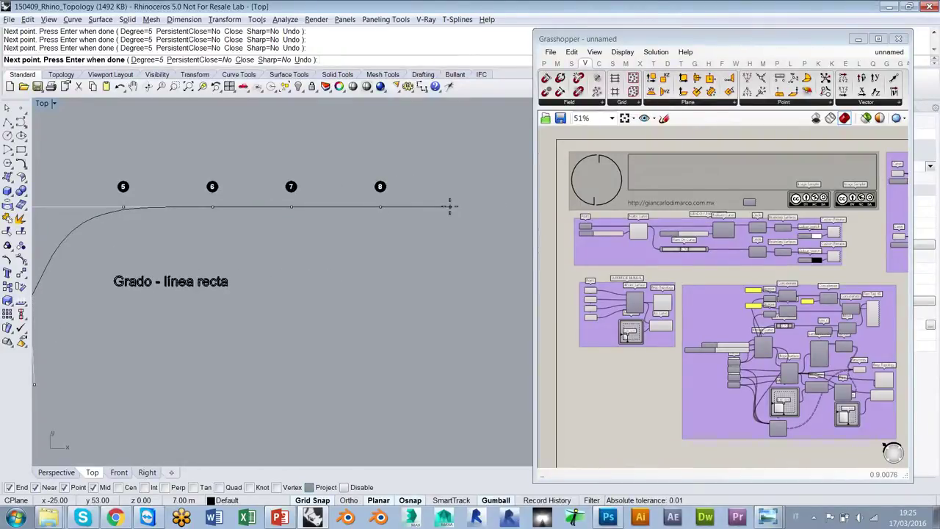
{"action": "key", "text": "Escape"}
{"action": "scroll", "coordinate": [444, 206], "scroll_direction": "down", "scroll_amount": 4}
{"action": "right_click_drag", "start_coordinate": [360, 239], "coordinate": [430, 245]}
{"action": "scroll", "coordinate": [426, 246], "scroll_direction": "up", "scroll_amount": 2}
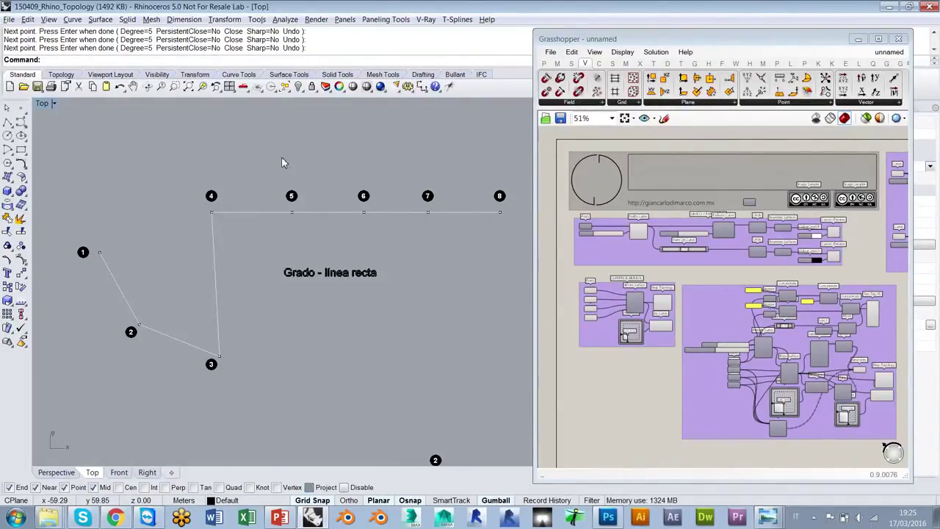
{"action": "right_click_drag", "start_coordinate": [381, 231], "coordinate": [361, 242]}
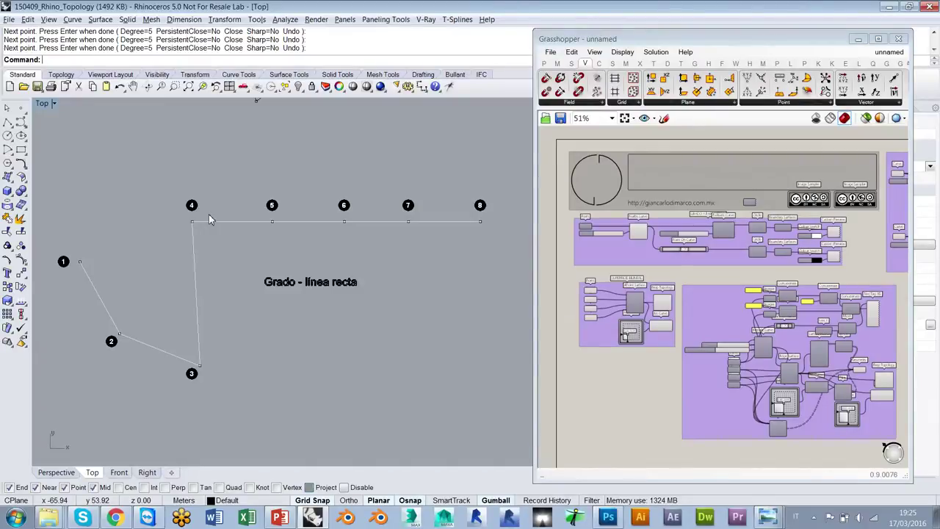
- Start a control-point curve with its degree set to 10
{"action": "right_click", "coordinate": [235, 221]}
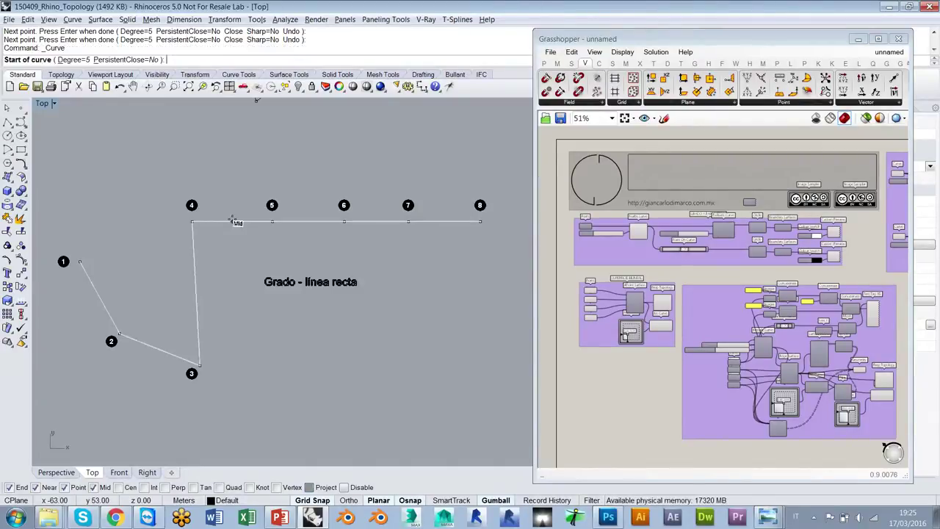
{"action": "left_click", "coordinate": [73, 61]}
{"action": "type", "text": "10"}
{"action": "key", "text": "Return"}
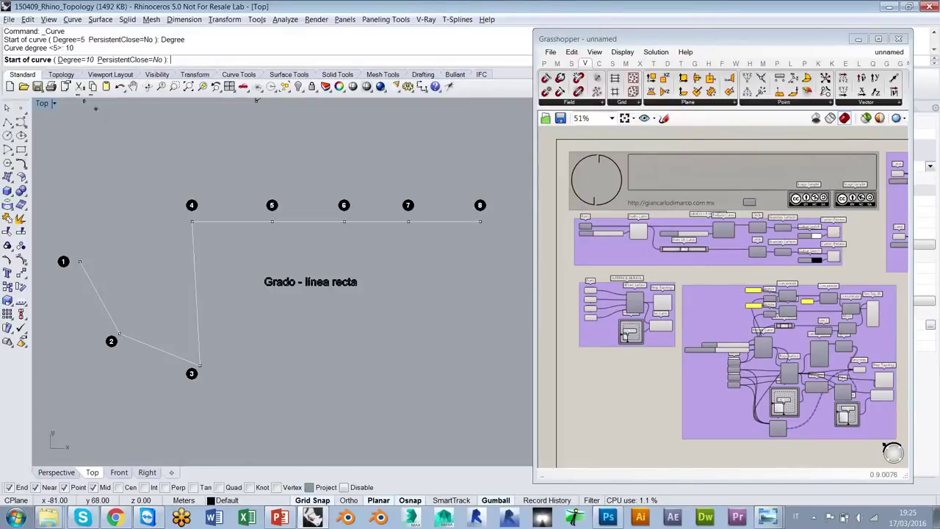
- Try curve degrees of 550 and 100 for the pending control-point curve
{"action": "left_click", "coordinate": [72, 60]}
{"action": "type", "text": "550"}
{"action": "key", "text": "Return"}
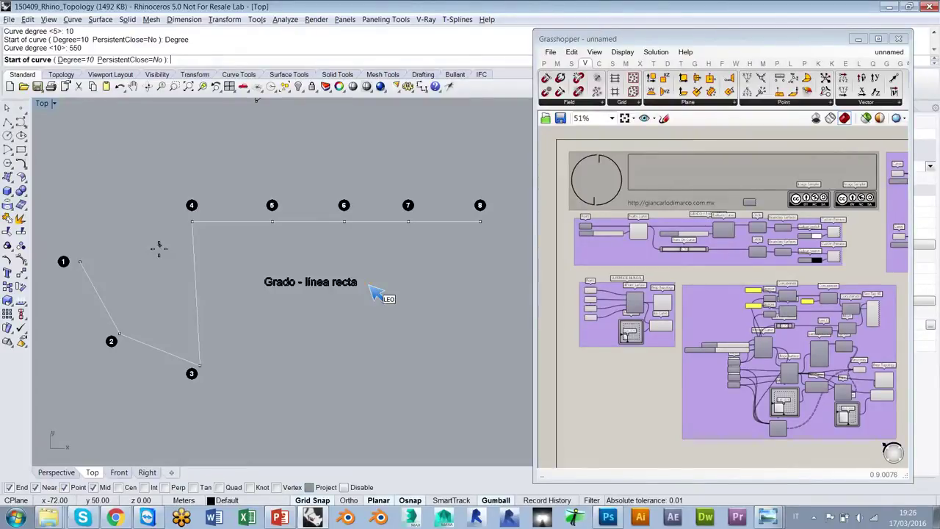
{"action": "left_click", "coordinate": [73, 59]}
{"action": "type", "text": "100"}
{"action": "key", "text": "Return"}
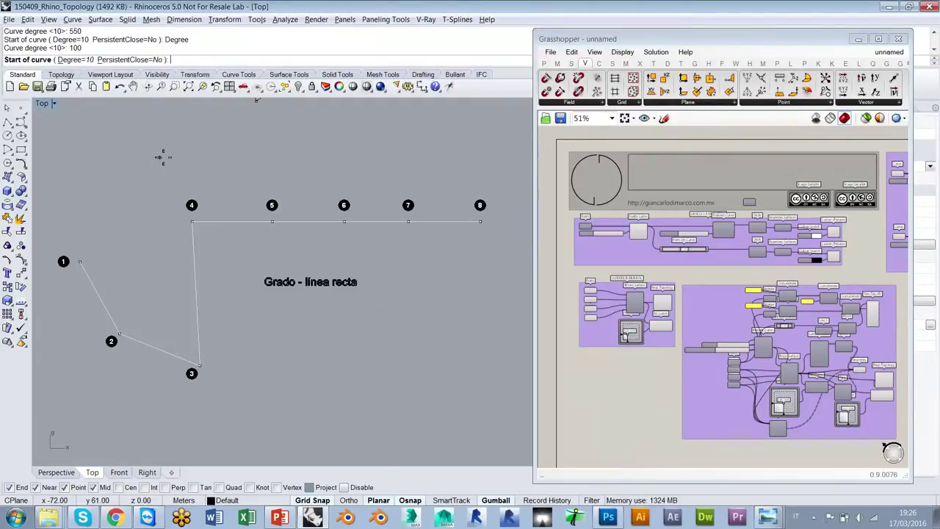
- Set the pending curve's degree to 11, dismiss the desktop notification, and cancel the curve command
{"action": "left_click", "coordinate": [71, 62]}
{"action": "type", "text": "11"}
{"action": "key", "text": "Return"}
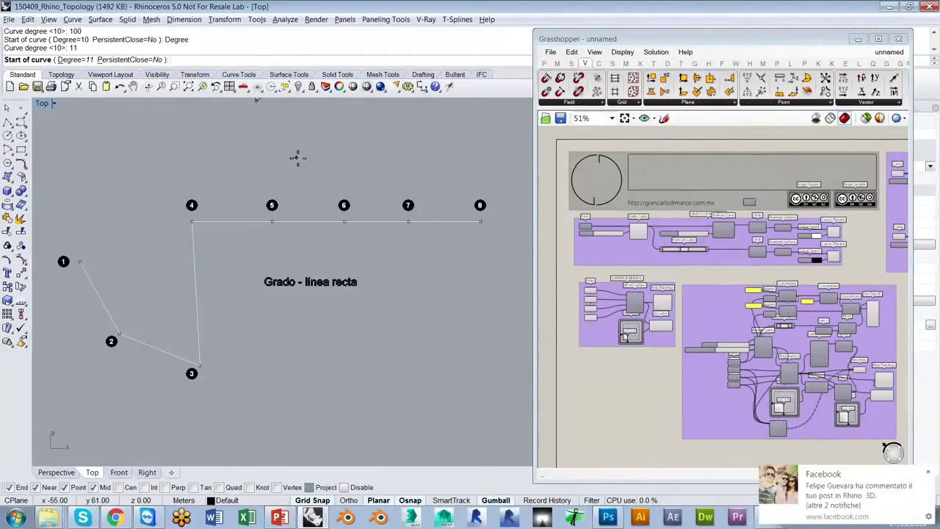
{"action": "left_click", "coordinate": [929, 473]}
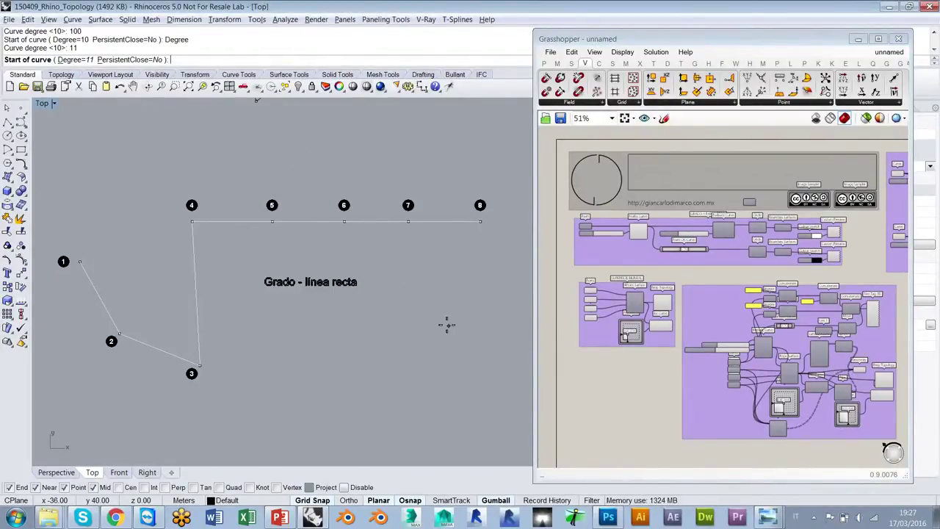
{"action": "key", "text": "Escape"}
{"action": "right_click_drag", "start_coordinate": [436, 302], "coordinate": [434, 312]}
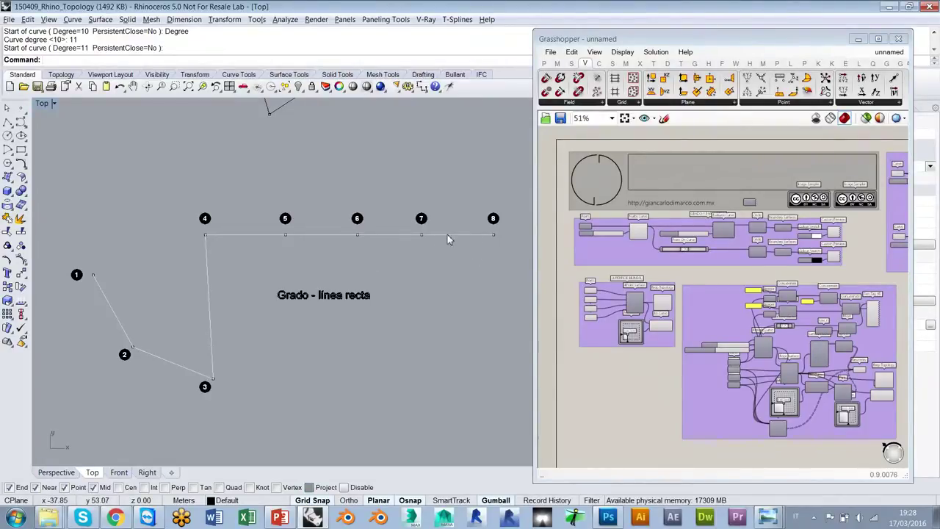
- Start a degree 3 control-point curve with five freehand points in the empty area above the two wavy curves
{"action": "right_click_drag", "start_coordinate": [284, 264], "coordinate": [432, 257]}
{"action": "scroll", "coordinate": [432, 248], "scroll_direction": "down", "scroll_amount": 11}
{"action": "right_click_drag", "start_coordinate": [299, 324], "coordinate": [412, 254]}
{"action": "scroll", "coordinate": [274, 273], "scroll_direction": "up", "scroll_amount": 4}
{"action": "right_click_drag", "start_coordinate": [274, 272], "coordinate": [306, 289]}
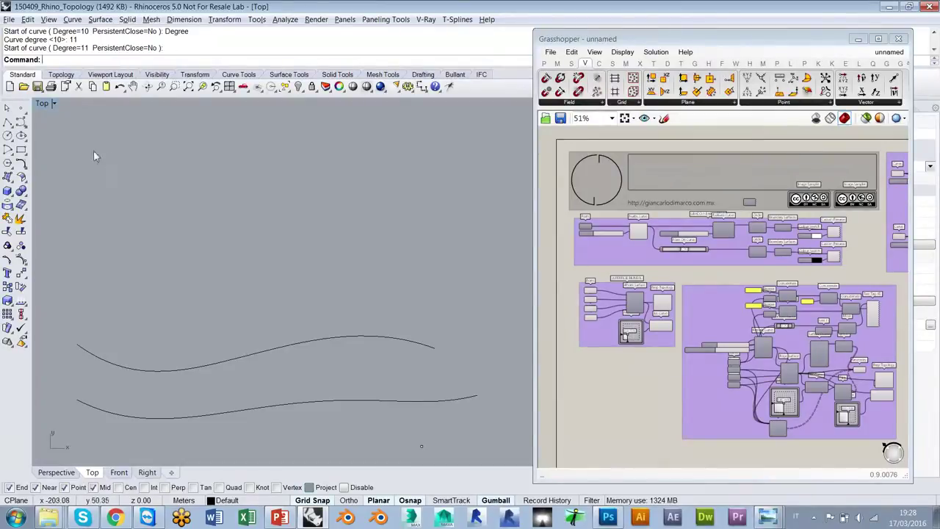
{"action": "left_click", "coordinate": [21, 123]}
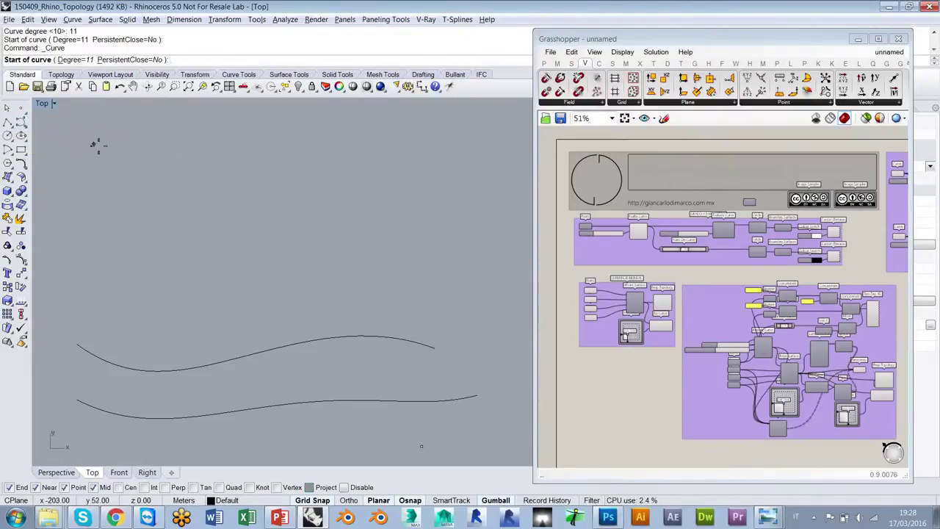
{"action": "left_click", "coordinate": [79, 60]}
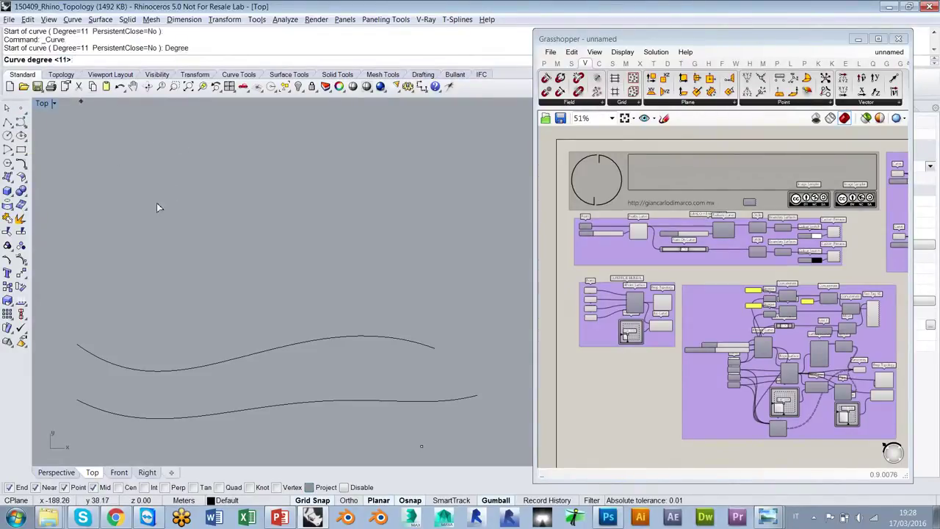
{"action": "type", "text": "3"}
{"action": "key", "text": "Return"}
{"action": "left_click", "coordinate": [60, 220]}
{"action": "left_click", "coordinate": [136, 276]}
{"action": "left_click", "coordinate": [204, 266]}
{"action": "left_click", "coordinate": [221, 211]}
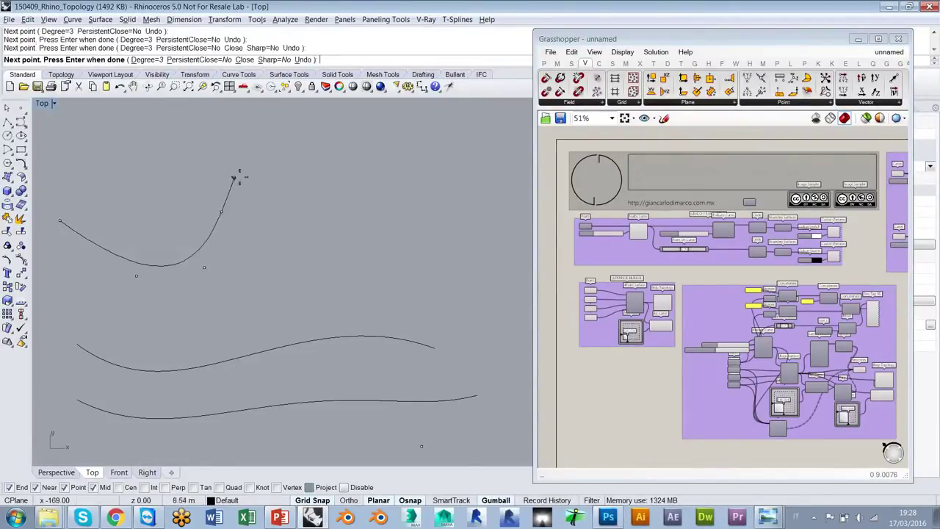
{"action": "left_click", "coordinate": [243, 173]}
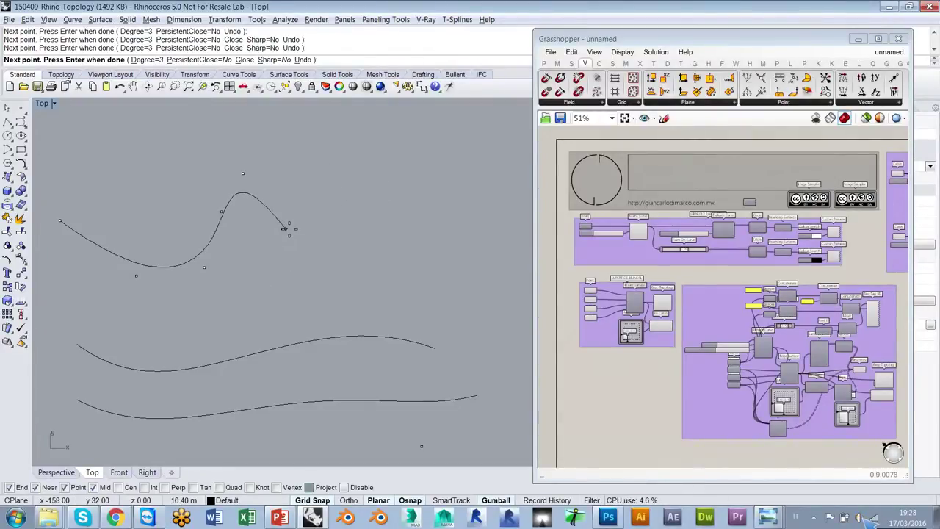
- Continue the degree 3 curve with four horizontally aligned control points, and finish it with a freehand hump
{"action": "right_click_drag", "start_coordinate": [308, 225], "coordinate": [151, 242]}
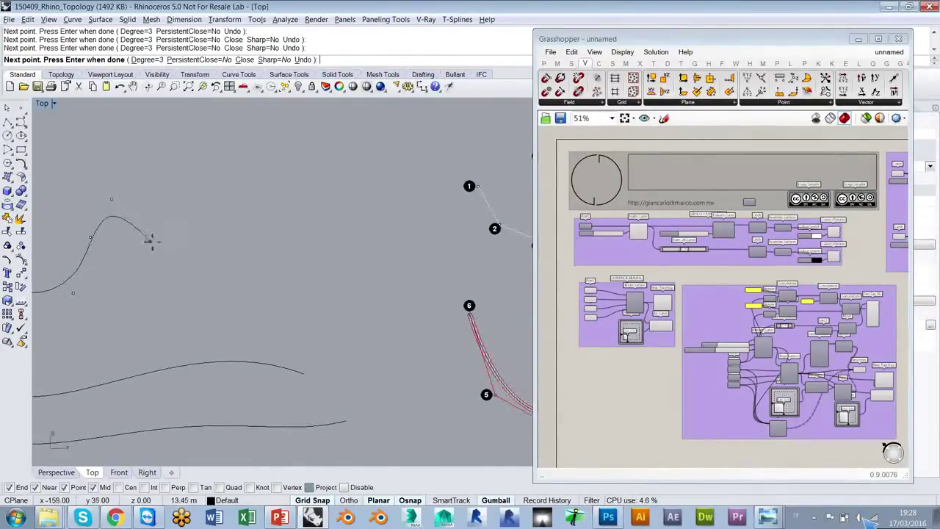
{"action": "left_click", "coordinate": [197, 241]}
{"action": "left_click", "coordinate": [244, 241]}
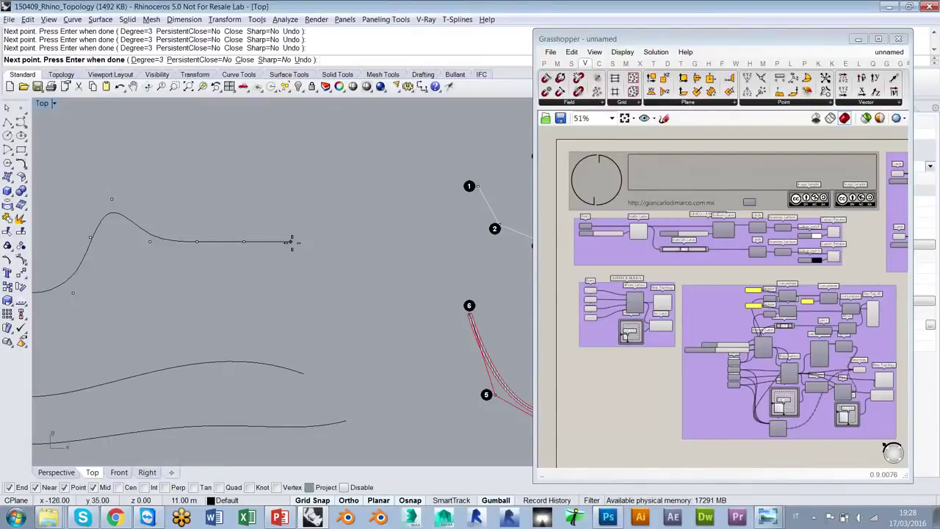
{"action": "left_click", "coordinate": [292, 241]}
{"action": "left_click", "coordinate": [404, 195]}
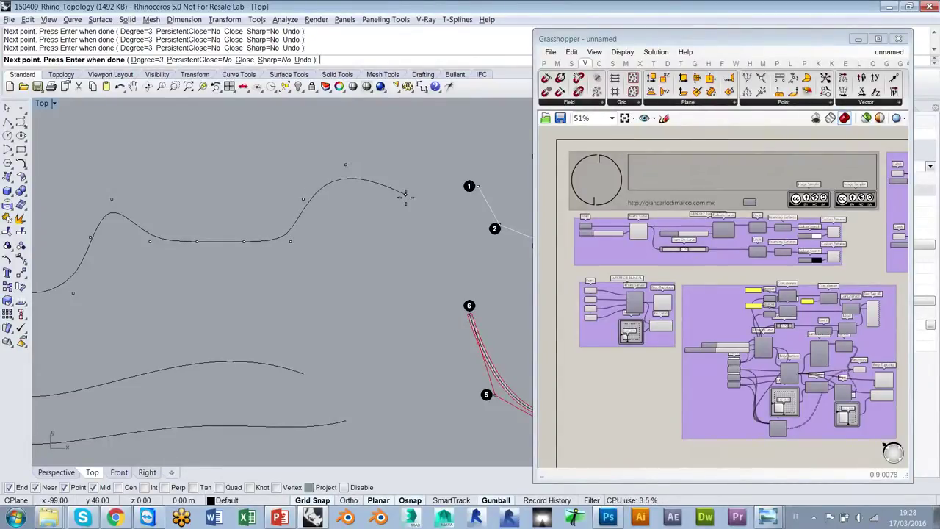
{"action": "key", "text": "Return"}
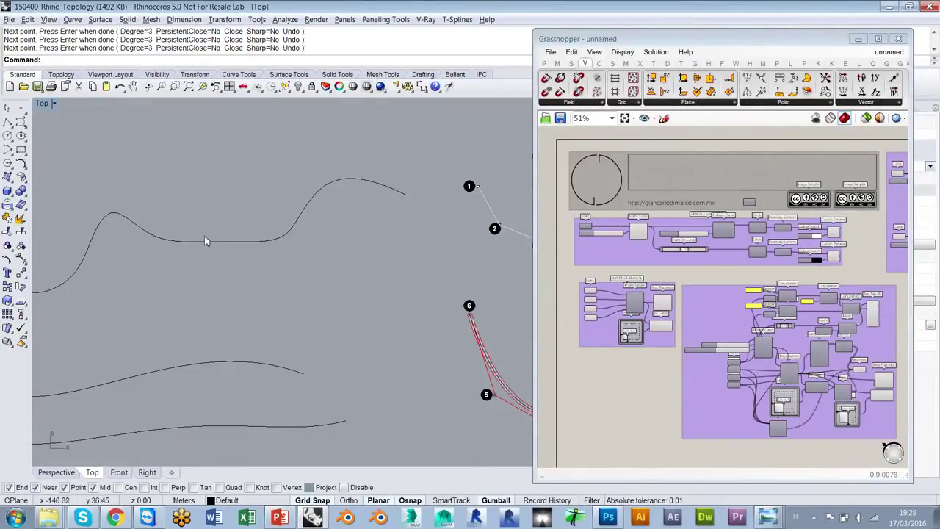
- Start a degree 5 control-point curve with six freehand points above the degree 3 curve
{"action": "right_click_drag", "start_coordinate": [218, 254], "coordinate": [284, 250]}
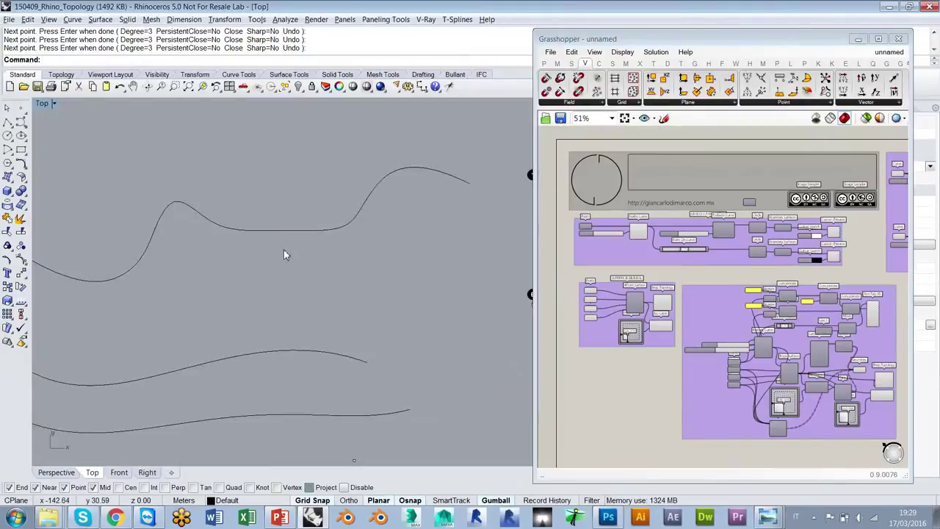
{"action": "right_click_drag", "start_coordinate": [215, 189], "coordinate": [245, 195]}
{"action": "right_click", "coordinate": [152, 178]}
{"action": "left_click", "coordinate": [77, 61]}
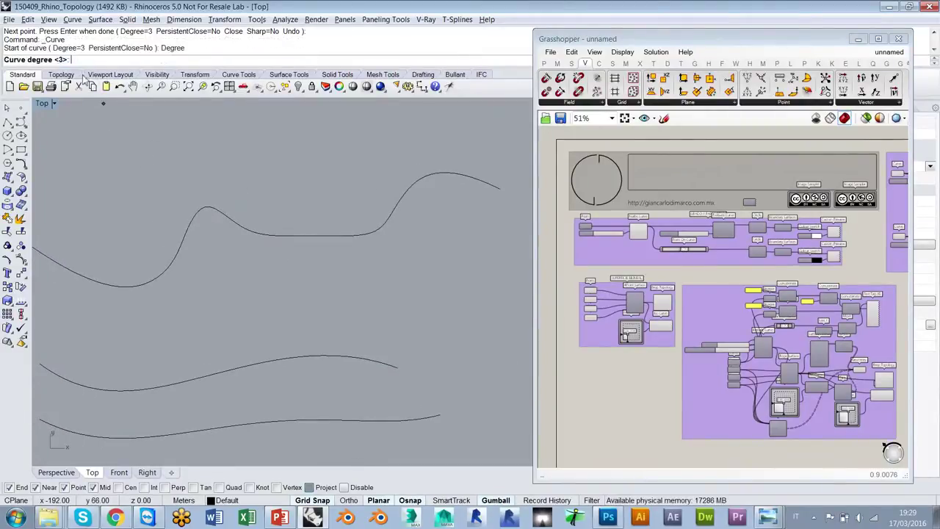
{"action": "type", "text": "5"}
{"action": "key", "text": "Return"}
{"action": "right_click_drag", "start_coordinate": [158, 170], "coordinate": [227, 295]}
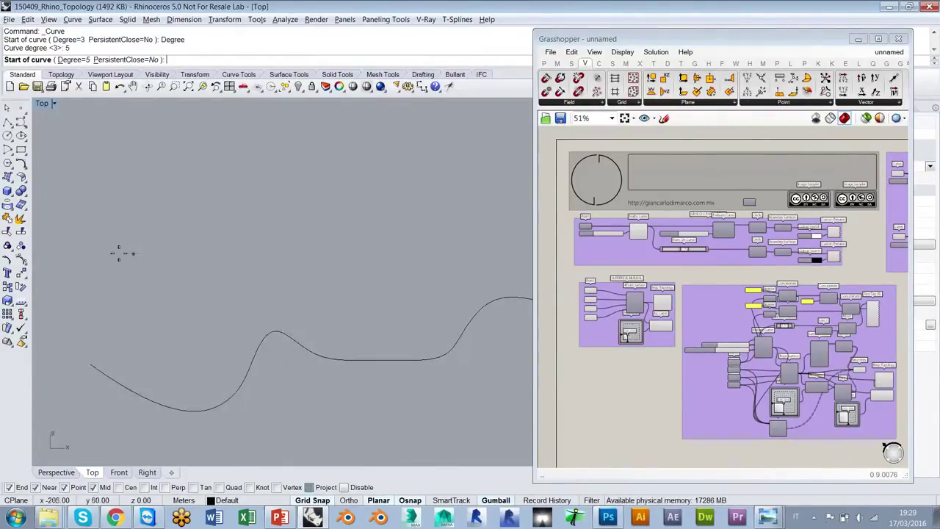
{"action": "left_click", "coordinate": [64, 257]}
{"action": "left_click", "coordinate": [121, 227]}
{"action": "left_click", "coordinate": [168, 147]}
{"action": "left_click", "coordinate": [188, 172]}
{"action": "left_click", "coordinate": [217, 237]}
{"action": "left_click", "coordinate": [255, 241]}
- Continue the degree 5 curve with six horizontally aligned control points, and finish it with two descending points
{"action": "right_click_drag", "start_coordinate": [272, 224], "coordinate": [205, 254]}
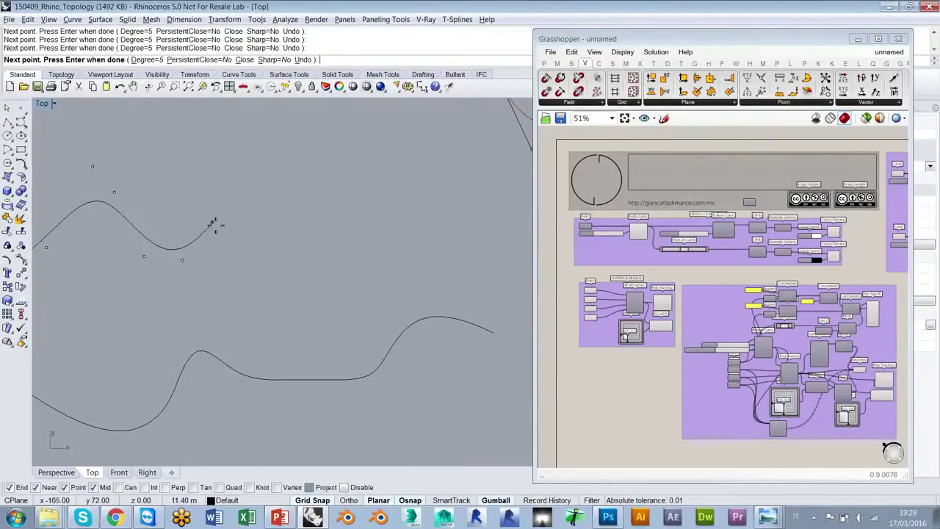
{"action": "left_click", "coordinate": [211, 232]}
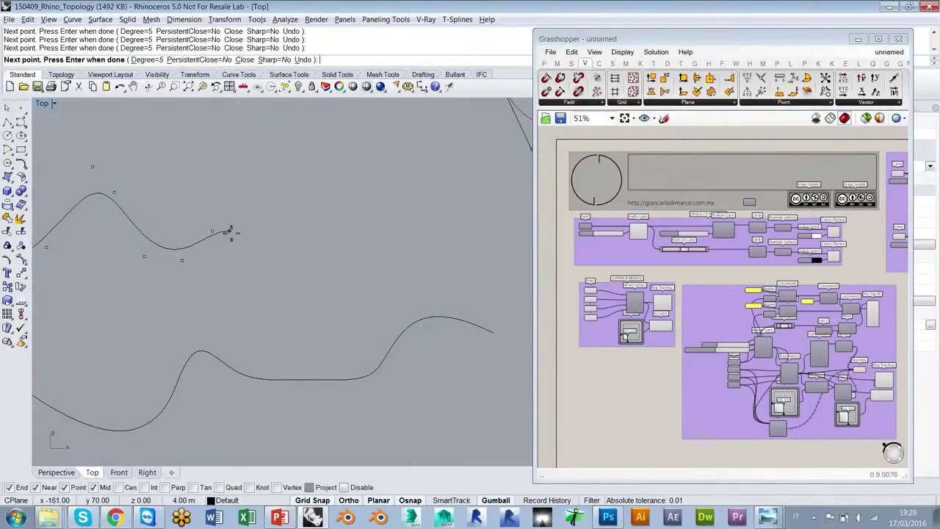
{"action": "left_click", "coordinate": [247, 232]}
{"action": "left_click", "coordinate": [280, 232]}
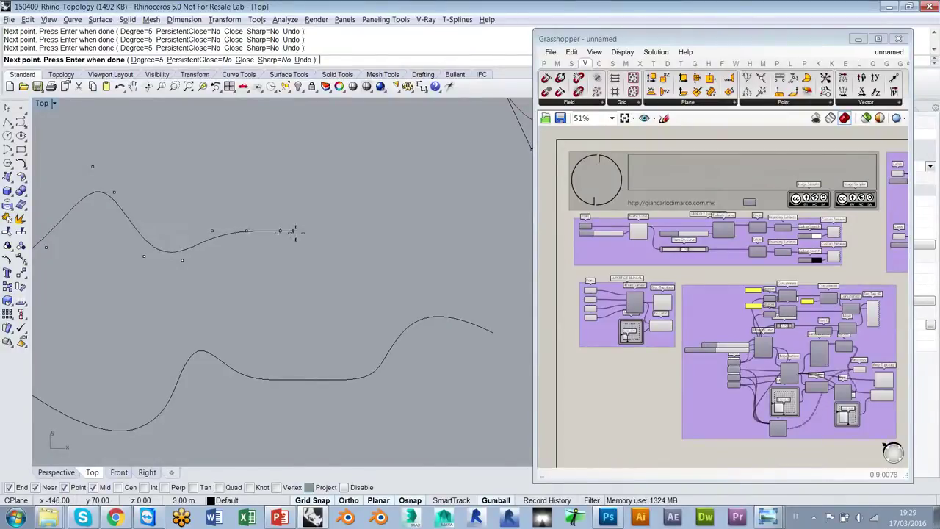
{"action": "left_click", "coordinate": [318, 232]}
{"action": "key", "text": "F8"}
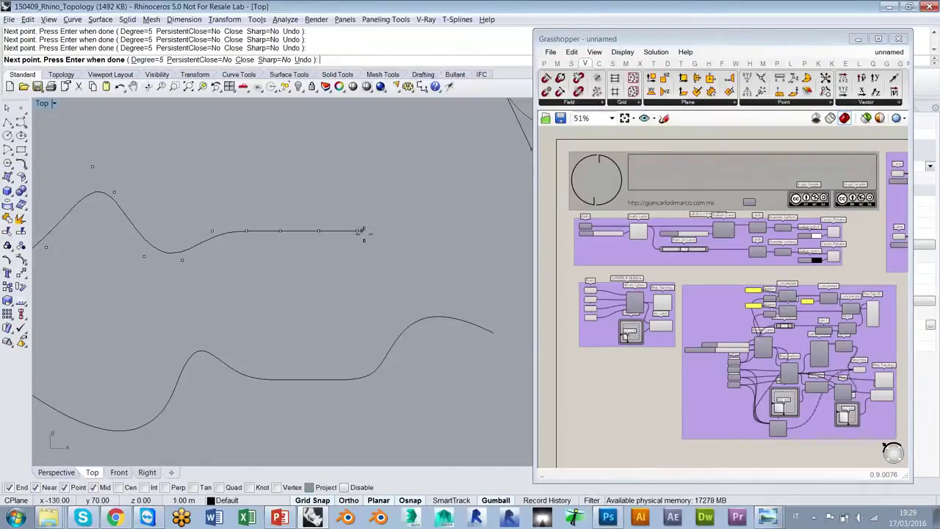
{"action": "left_click", "coordinate": [391, 232]}
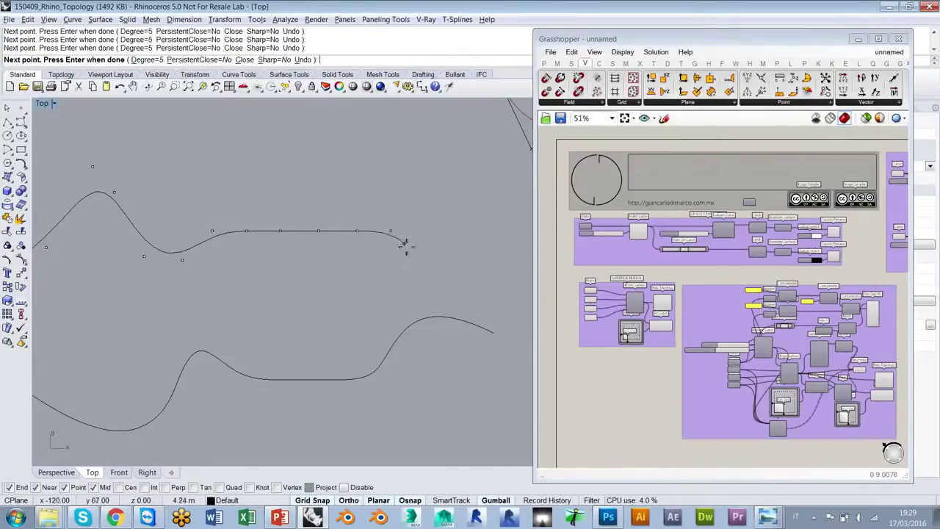
{"action": "left_click", "coordinate": [420, 259]}
{"action": "left_click", "coordinate": [486, 270]}
{"action": "key", "text": "Return"}
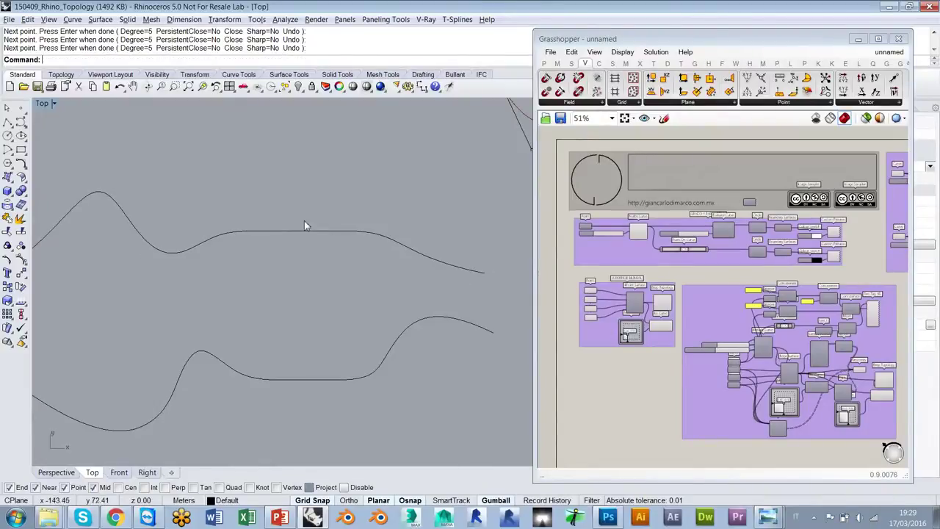
- Compare the straight stretches of the degree 3 and degree 5 curves, and return to the numbered polyline
{"action": "scroll", "coordinate": [298, 221], "scroll_direction": "down", "scroll_amount": 2}
{"action": "scroll", "coordinate": [301, 217], "scroll_direction": "down", "scroll_amount": 1}
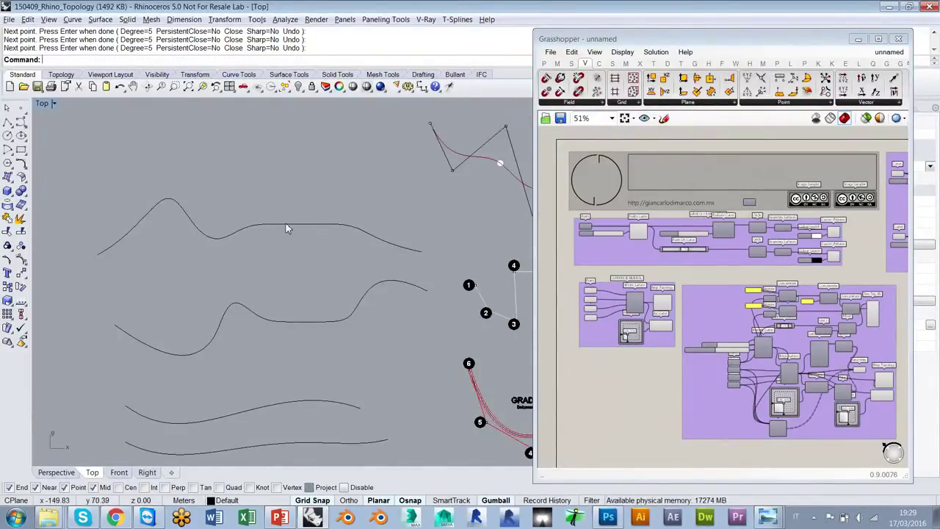
{"action": "right_click_drag", "start_coordinate": [357, 240], "coordinate": [296, 247]}
{"action": "right_click_drag", "start_coordinate": [391, 287], "coordinate": [249, 243]}
{"action": "scroll", "coordinate": [352, 251], "scroll_direction": "up", "scroll_amount": 6}
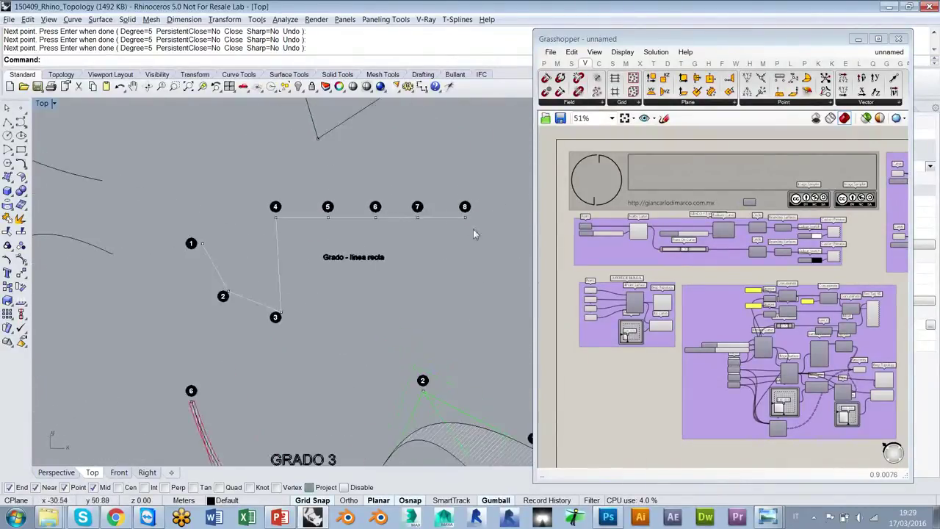
{"action": "right_click_drag", "start_coordinate": [378, 258], "coordinate": [326, 285]}
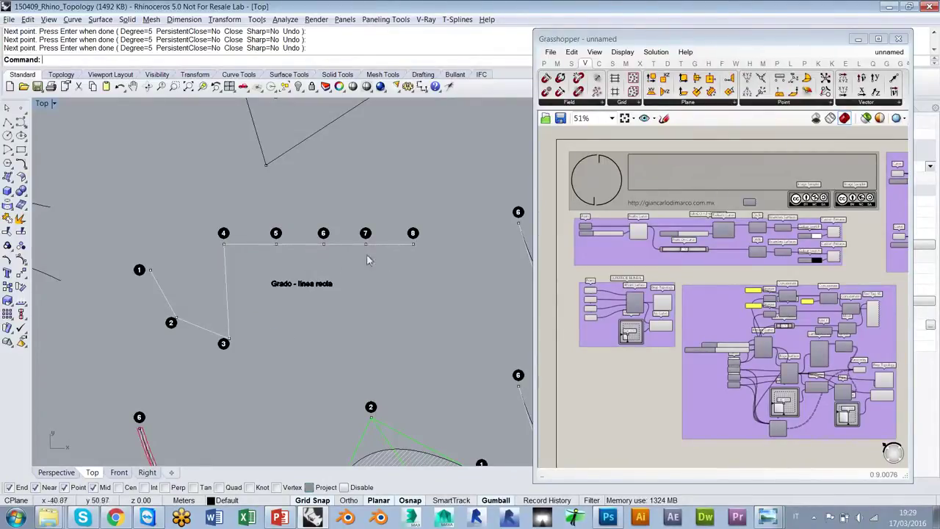
- Draw a nearly horizontal single-segment polyline above the degree 5 curve
{"action": "scroll", "coordinate": [353, 272], "scroll_direction": "down", "scroll_amount": 8}
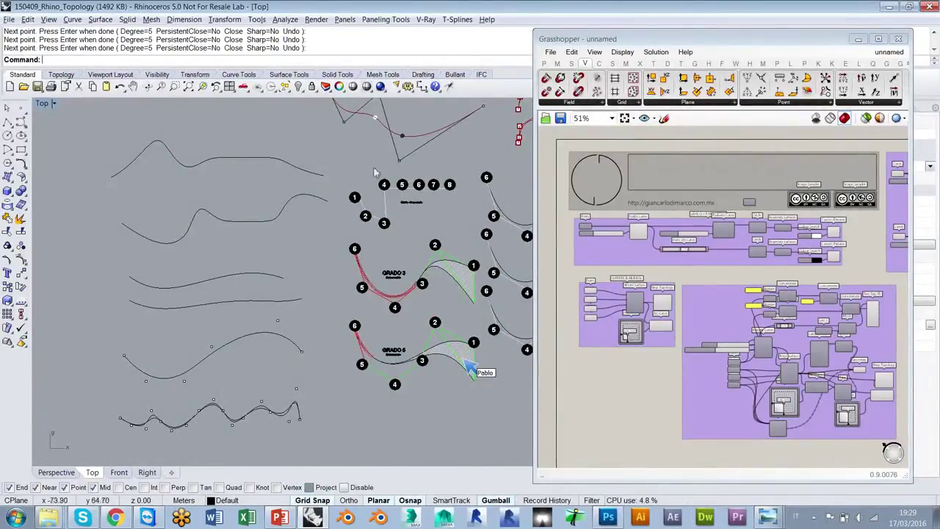
{"action": "left_click", "coordinate": [8, 121]}
{"action": "left_click", "coordinate": [202, 119]}
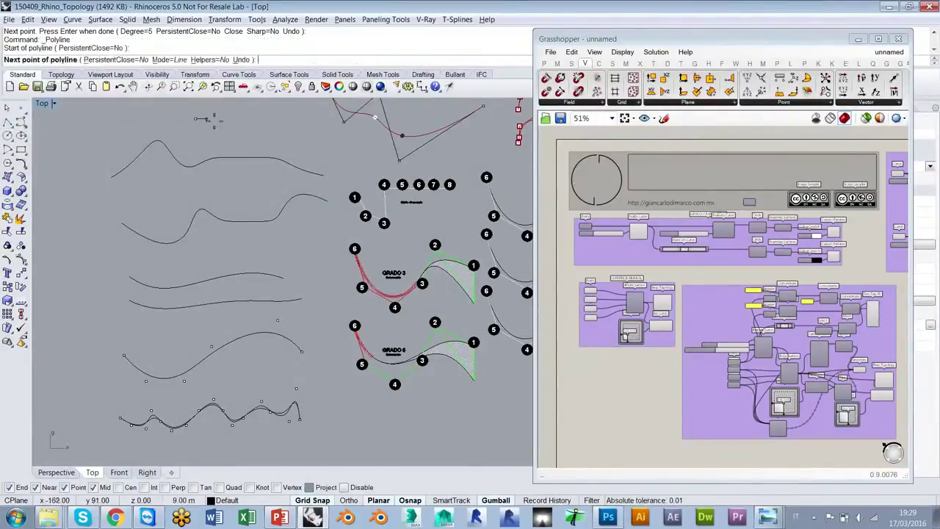
{"action": "left_click", "coordinate": [288, 121]}
{"action": "key", "text": "Return"}
- Draw a degree 5 control-point curve with four freehand points, ending near the start of the straight polyline
{"action": "scroll", "coordinate": [262, 161], "scroll_direction": "up", "scroll_amount": 4}
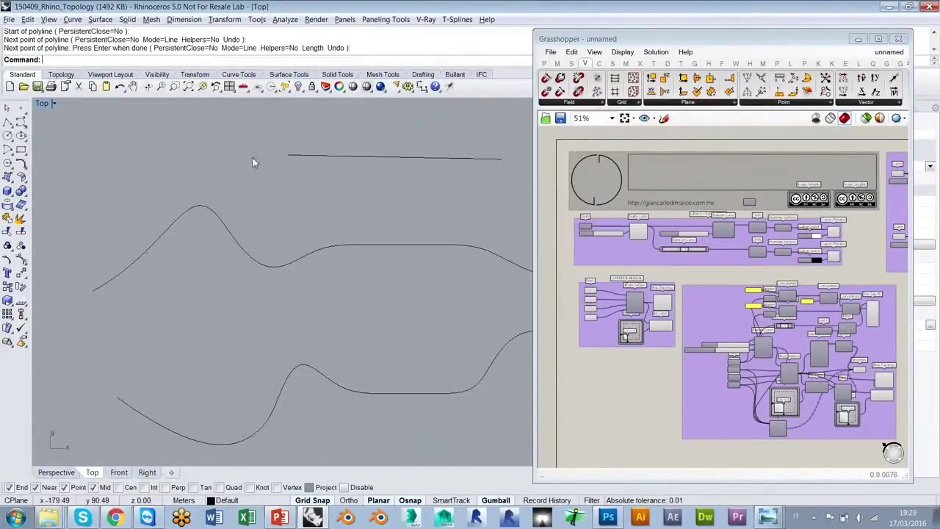
{"action": "left_click", "coordinate": [21, 122]}
{"action": "left_click", "coordinate": [58, 235]}
{"action": "left_click", "coordinate": [118, 175]}
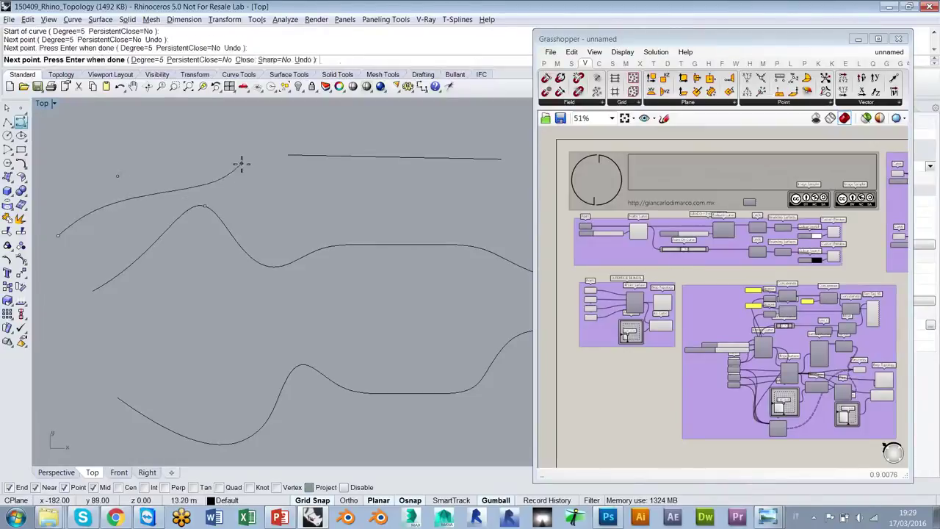
{"action": "left_click", "coordinate": [240, 164]}
{"action": "key", "text": "Return"}
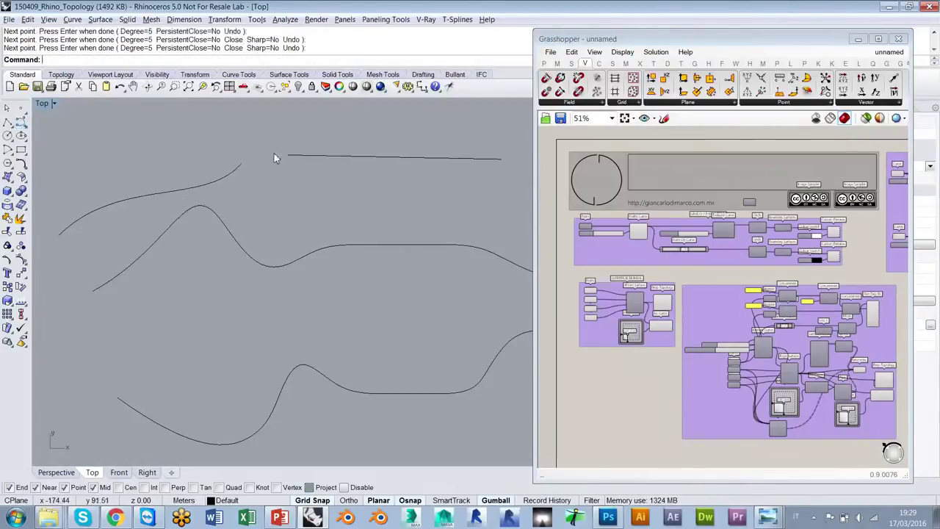
- Highlight the new short curve and the straight polyline together, and clear the selection
{"action": "left_click", "coordinate": [231, 170]}
{"action": "left_click", "coordinate": [320, 155], "text": "shift"}
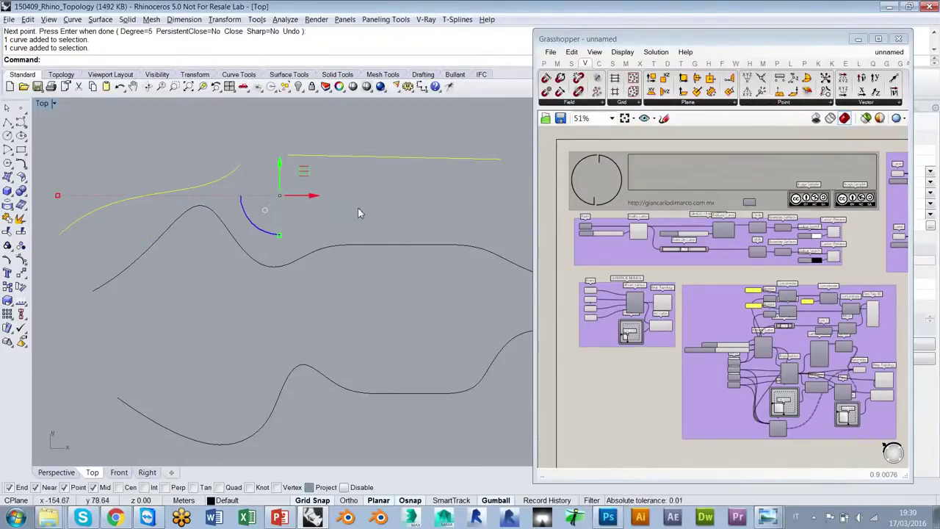
{"action": "left_click", "coordinate": [358, 209]}
- Show the degree 3 curve's control points, spread the two outer aligned points horizontally outward, and hide the points again
{"action": "scroll", "coordinate": [238, 204], "scroll_direction": "down", "scroll_amount": 4}
{"action": "right_click_drag", "start_coordinate": [356, 254], "coordinate": [267, 221]}
{"action": "left_click", "coordinate": [267, 294]}
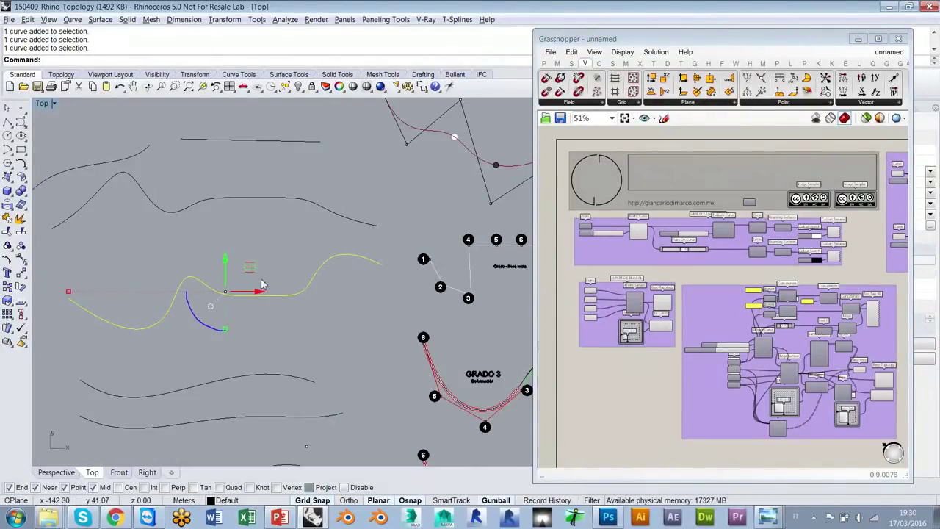
{"action": "key", "text": "F10"}
{"action": "scroll", "coordinate": [274, 312], "scroll_direction": "up", "scroll_amount": 5}
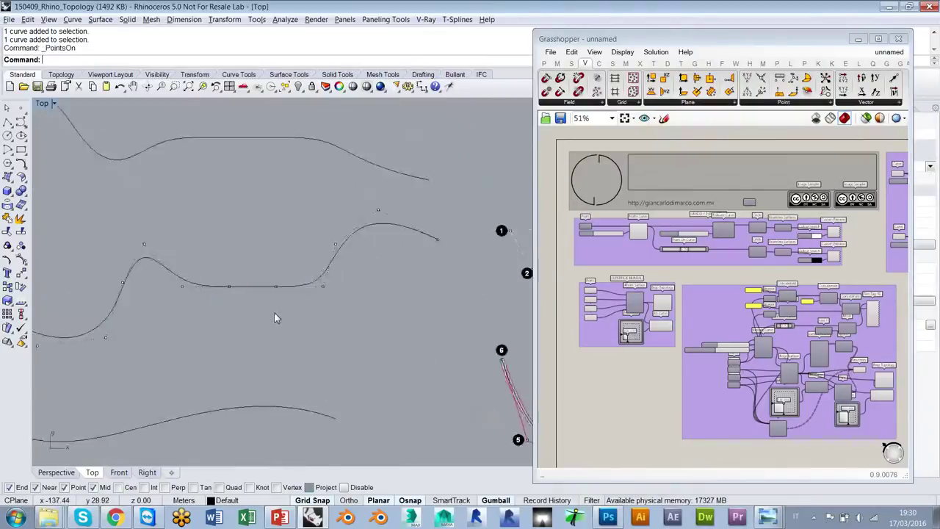
{"action": "left_click", "coordinate": [348, 274]}
{"action": "left_click_drag", "start_coordinate": [369, 290], "coordinate": [417, 288]}
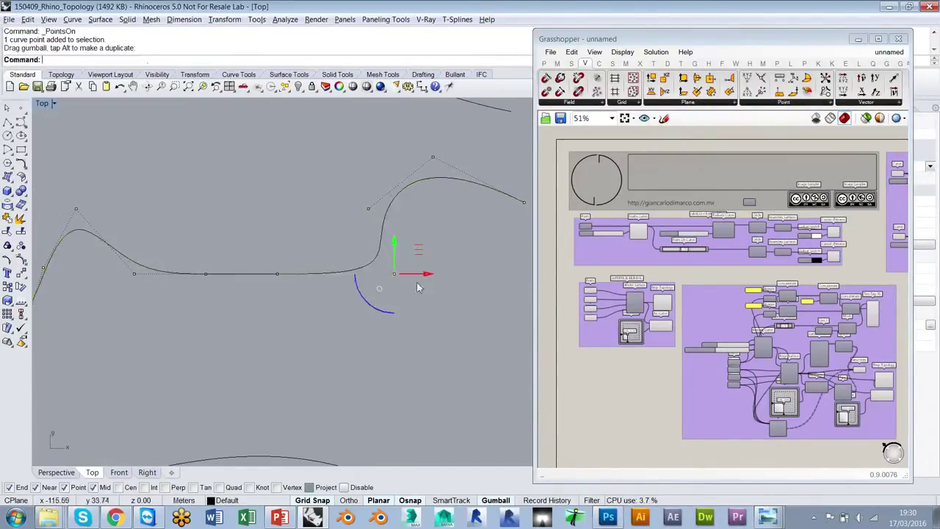
{"action": "left_click", "coordinate": [136, 274]}
{"action": "left_click_drag", "start_coordinate": [171, 275], "coordinate": [101, 275]}
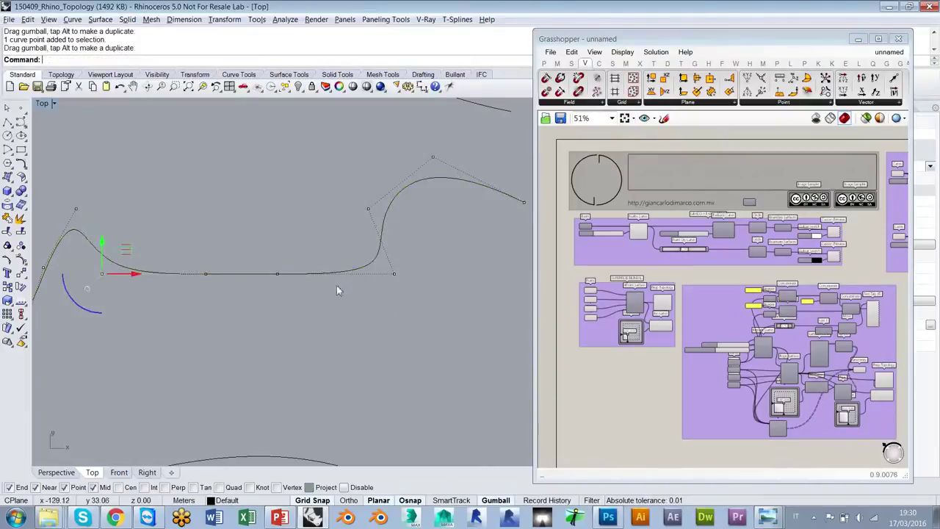
{"action": "key", "text": "Escape"}
- Review the drawn curves, the example NURBS curve with its control polygon, and the two red curves beside it
{"action": "scroll", "coordinate": [264, 257], "scroll_direction": "down", "scroll_amount": 3}
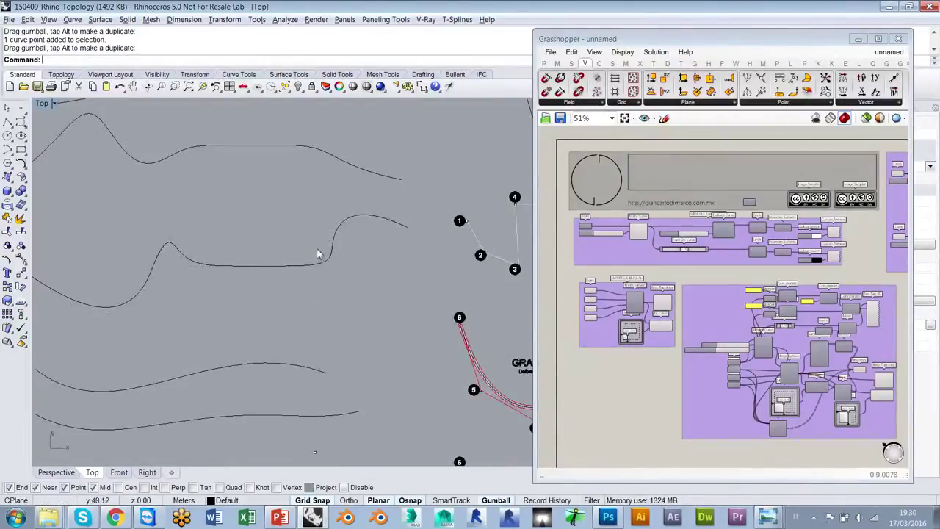
{"action": "scroll", "coordinate": [285, 239], "scroll_direction": "down", "scroll_amount": 3}
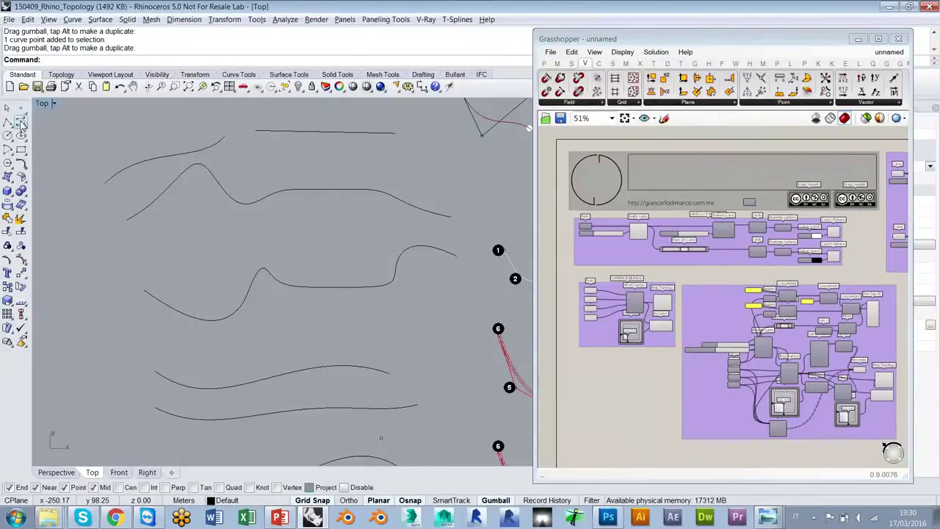
{"action": "scroll", "coordinate": [262, 245], "scroll_direction": "down", "scroll_amount": 6}
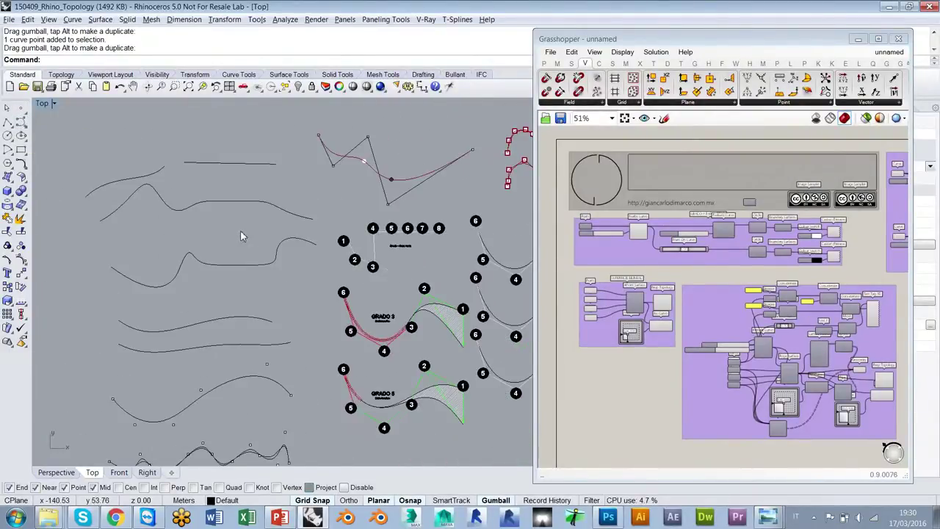
{"action": "right_click_drag", "start_coordinate": [204, 228], "coordinate": [126, 238]}
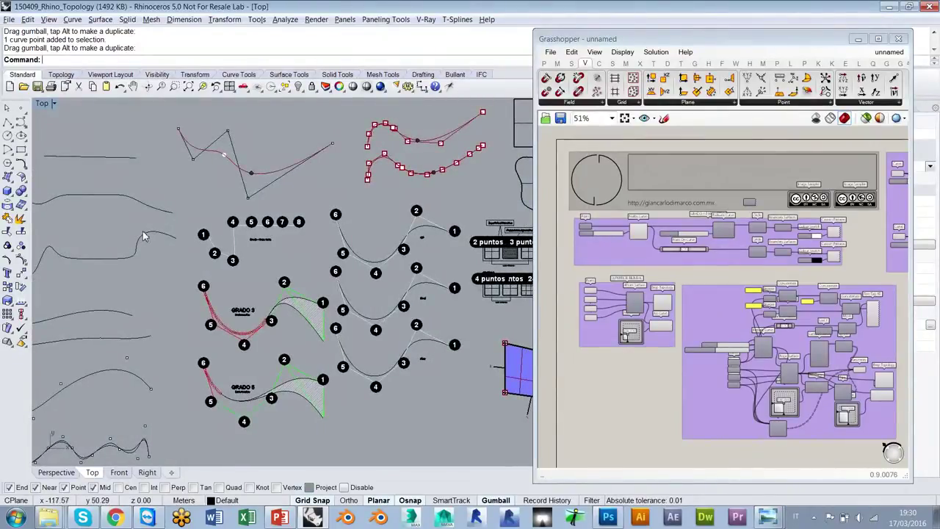
{"action": "scroll", "coordinate": [220, 220], "scroll_direction": "up", "scroll_amount": 5}
{"action": "scroll", "coordinate": [297, 219], "scroll_direction": "up", "scroll_amount": 2}
{"action": "right_click_drag", "start_coordinate": [305, 230], "coordinate": [300, 242]}
{"action": "scroll", "coordinate": [268, 203], "scroll_direction": "down", "scroll_amount": 2}
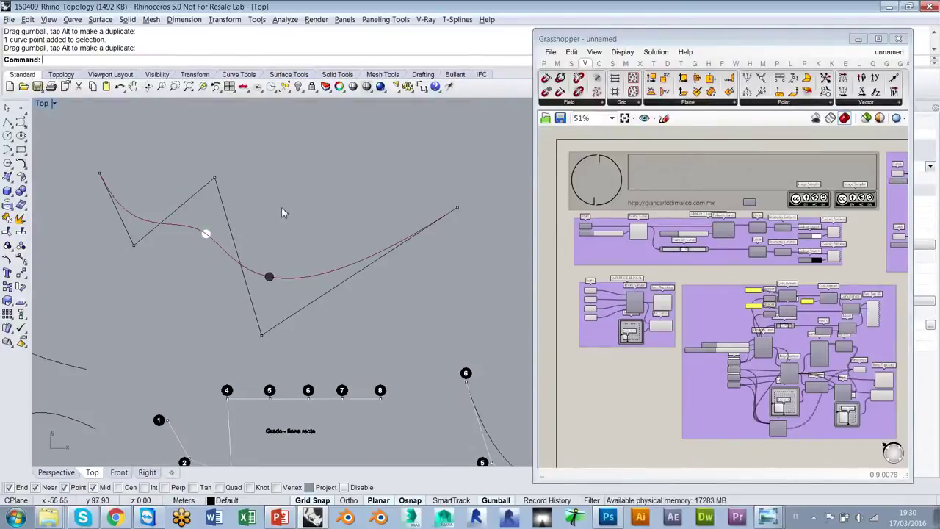
{"action": "scroll", "coordinate": [292, 195], "scroll_direction": "down", "scroll_amount": 2}
{"action": "right_click_drag", "start_coordinate": [233, 197], "coordinate": [259, 253]}
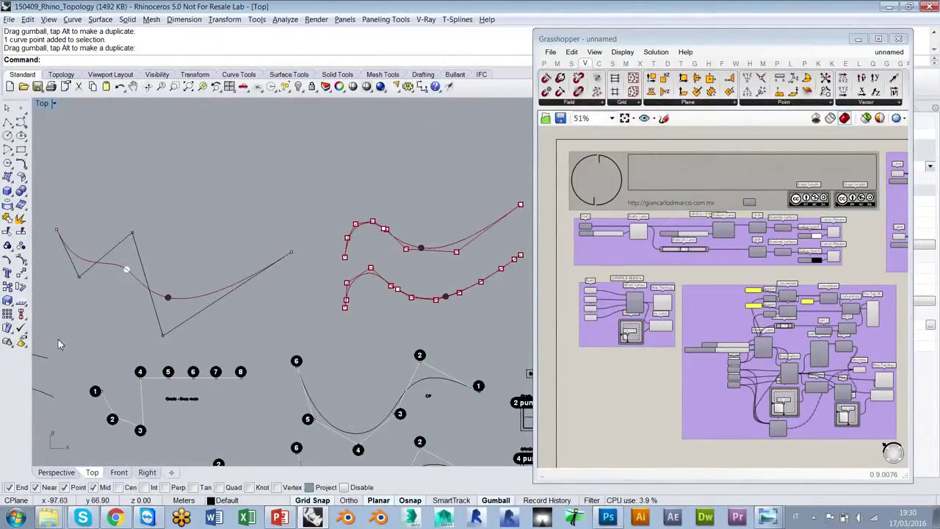
{"action": "left_click_drag", "start_coordinate": [55, 338], "coordinate": [535, 159]}
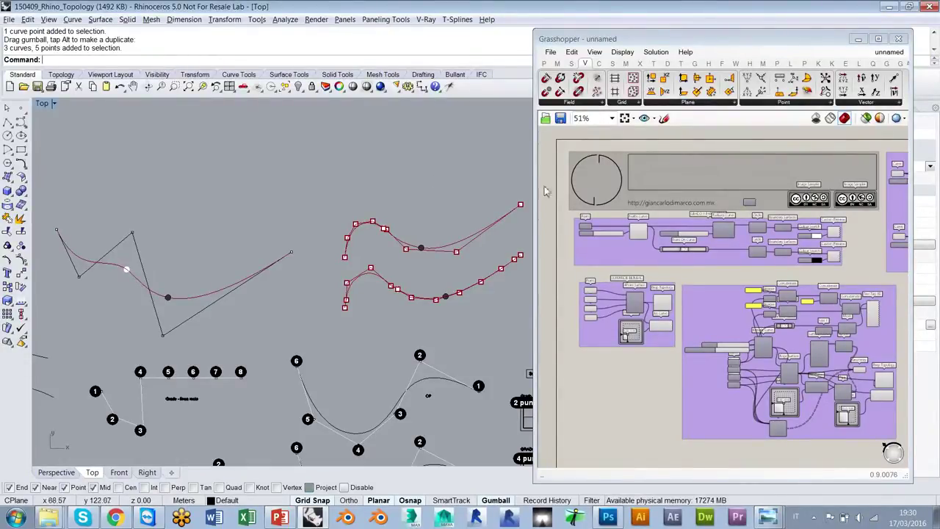
- Show the control points of the lower curve in the GRADO 3 deformation example, and move control point 4 upward
{"action": "right_click_drag", "start_coordinate": [200, 338], "coordinate": [325, 184]}
{"action": "right_click_drag", "start_coordinate": [309, 348], "coordinate": [316, 185]}
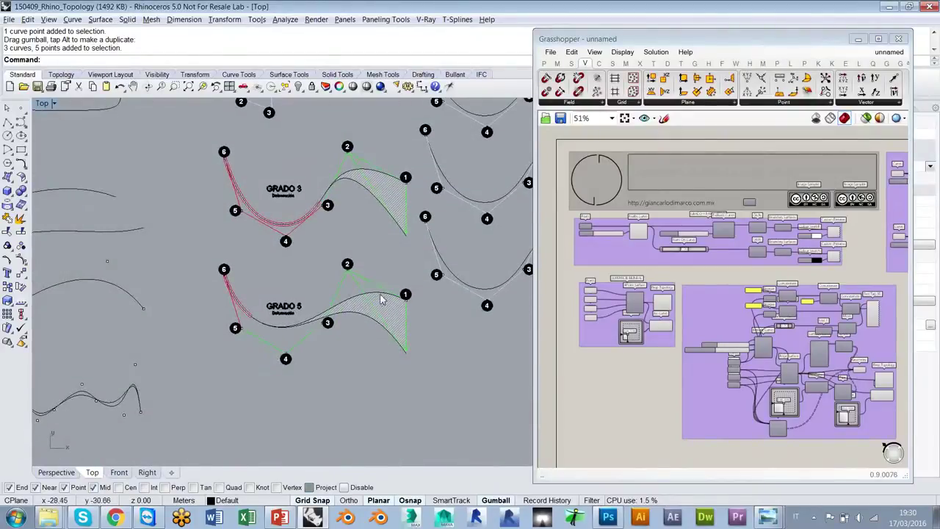
{"action": "scroll", "coordinate": [344, 264], "scroll_direction": "up", "scroll_amount": 4}
{"action": "right_click_drag", "start_coordinate": [346, 266], "coordinate": [316, 294]}
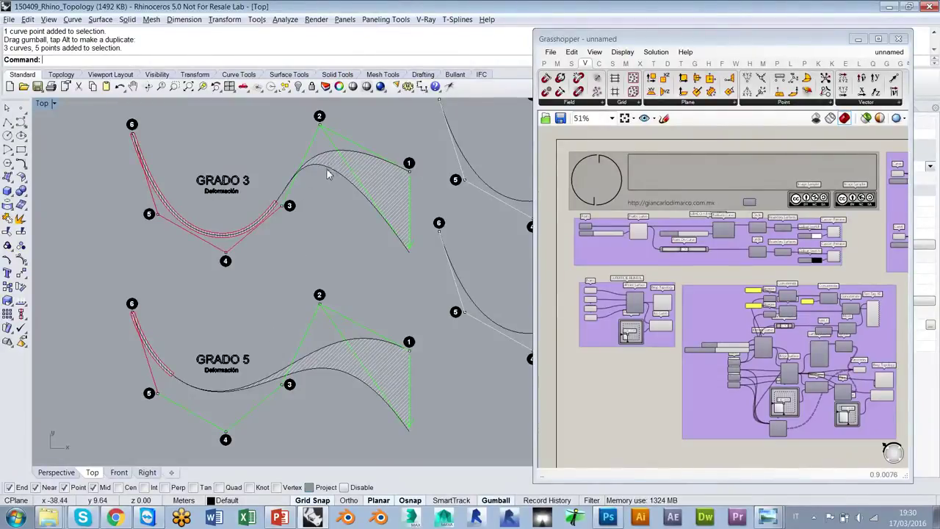
{"action": "left_click", "coordinate": [235, 240]}
{"action": "left_click", "coordinate": [309, 272]}
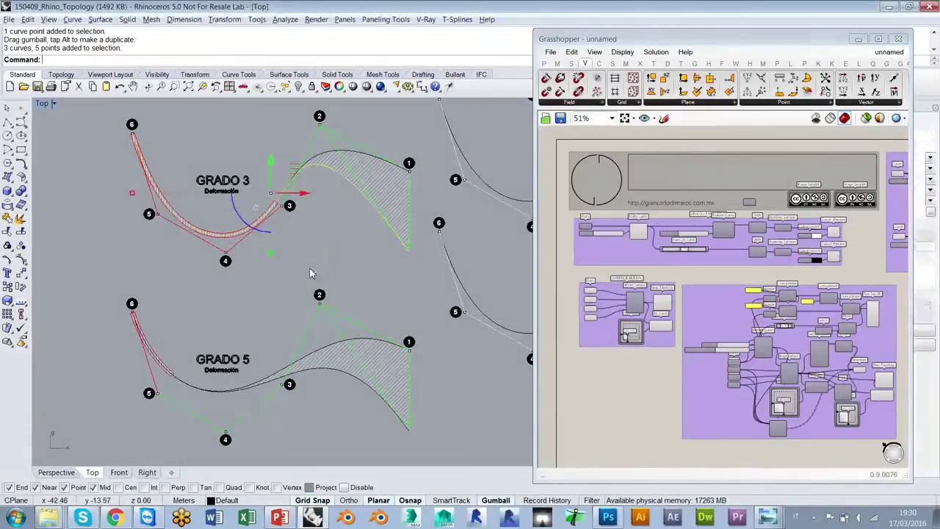
{"action": "key", "text": "F10"}
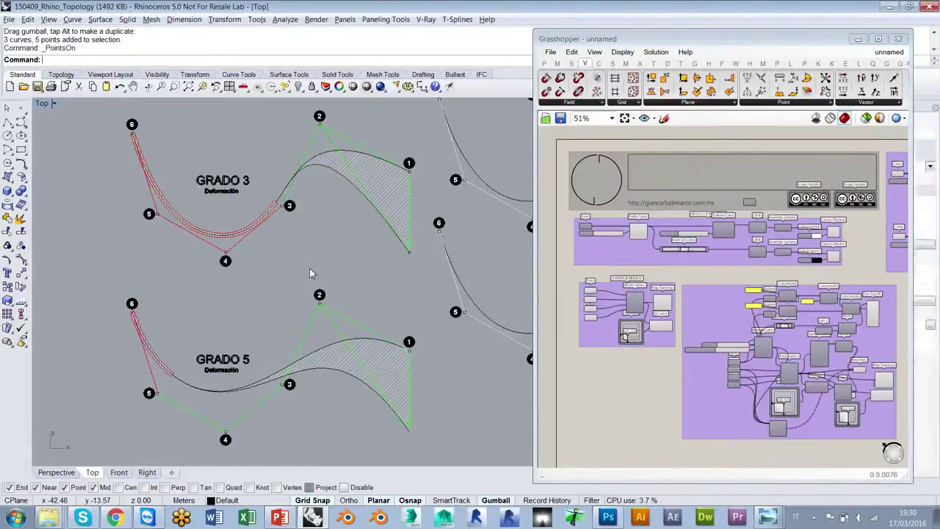
{"action": "left_click", "coordinate": [227, 257]}
{"action": "left_click", "coordinate": [264, 292]}
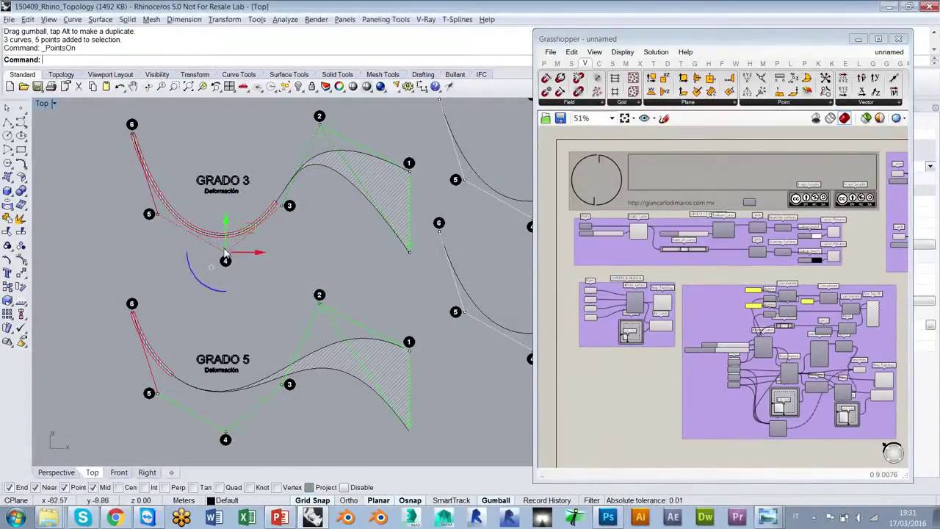
{"action": "left_click_drag", "start_coordinate": [227, 227], "coordinate": [214, 208]}
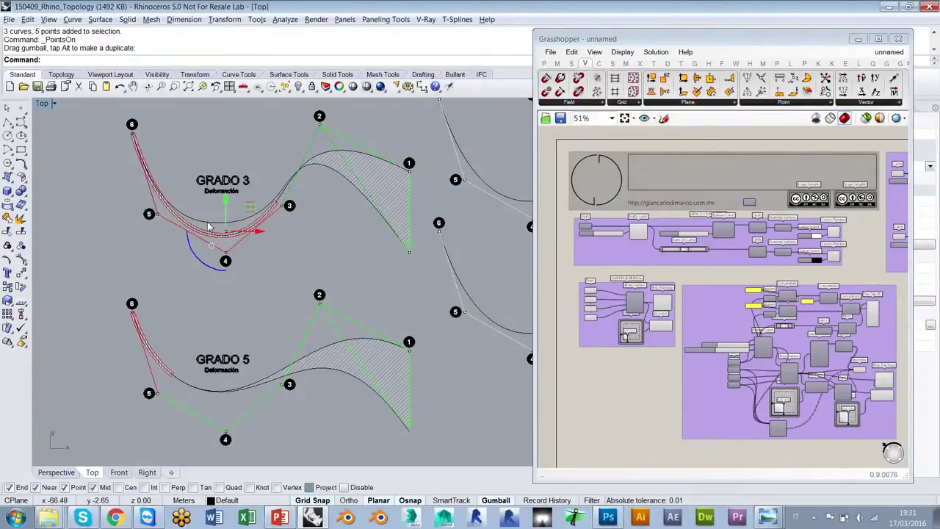
- Show the control points of the upper curve in the GRADO 5 deformation example, and move control point 4 upward
{"action": "right_click_drag", "start_coordinate": [299, 321], "coordinate": [310, 264]}
{"action": "left_click", "coordinate": [300, 326]}
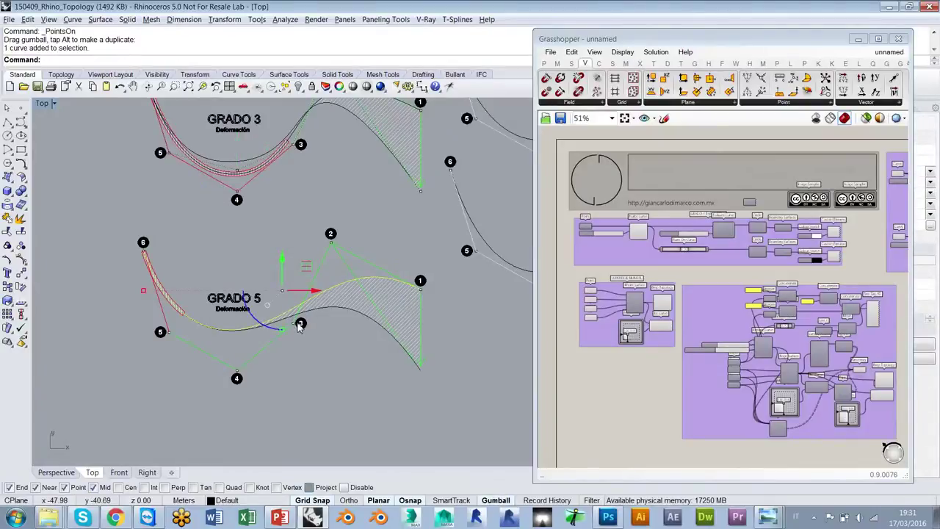
{"action": "key", "text": "F10"}
{"action": "left_click", "coordinate": [236, 376]}
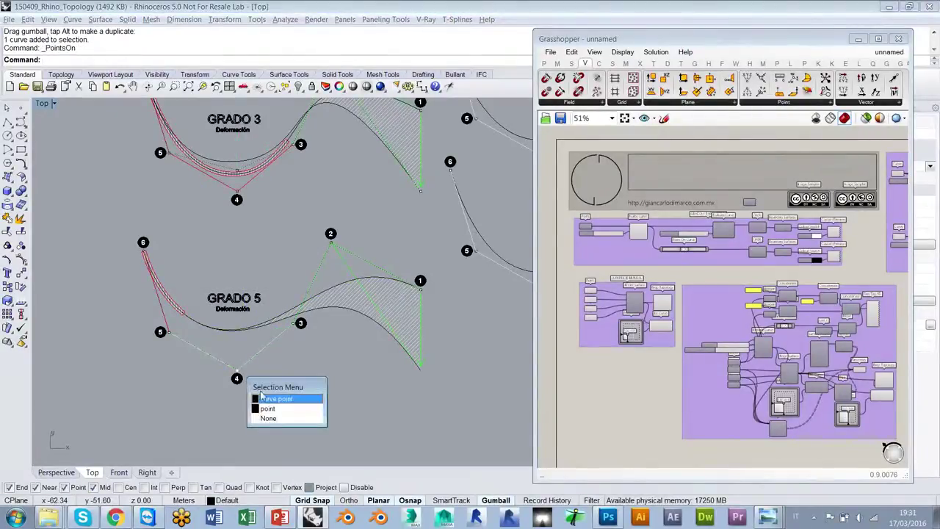
{"action": "left_click", "coordinate": [264, 398]}
{"action": "left_click_drag", "start_coordinate": [234, 348], "coordinate": [239, 293]}
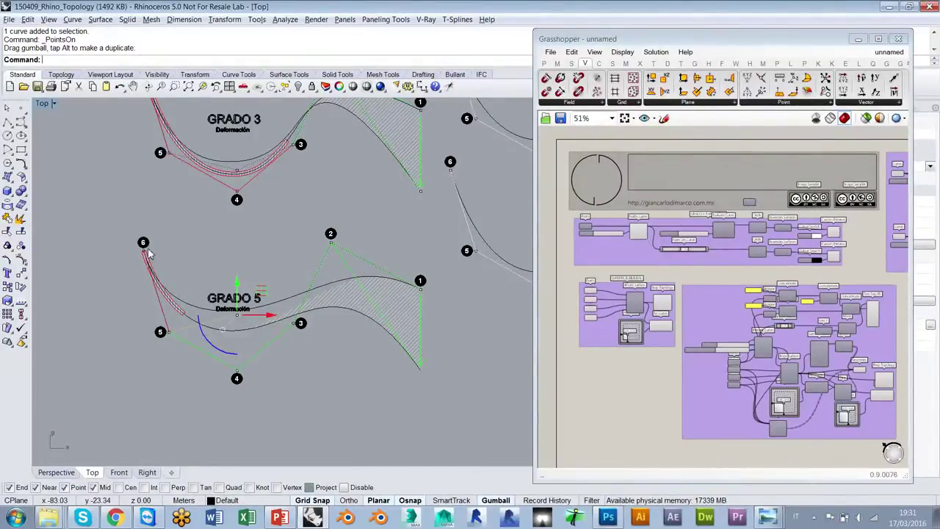
{"action": "right_click_drag", "start_coordinate": [251, 262], "coordinate": [246, 340]}
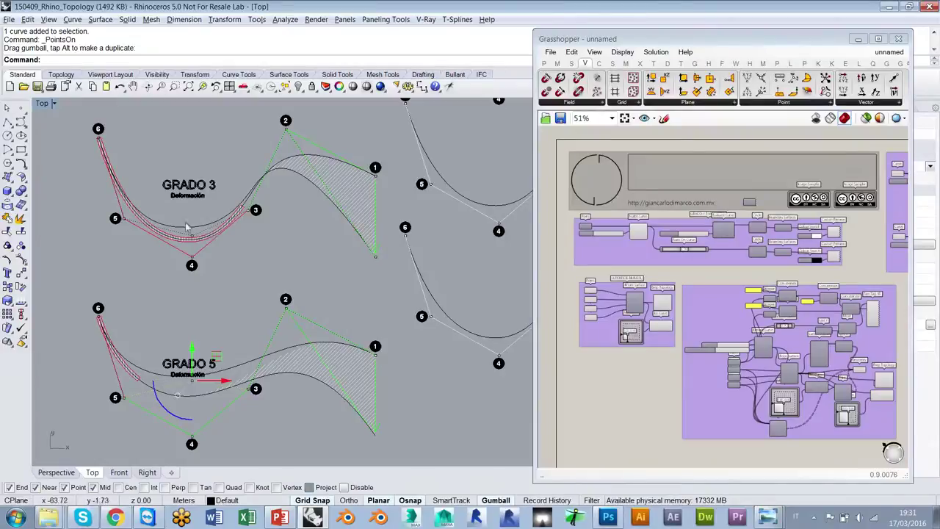
{"action": "left_click", "coordinate": [234, 271]}
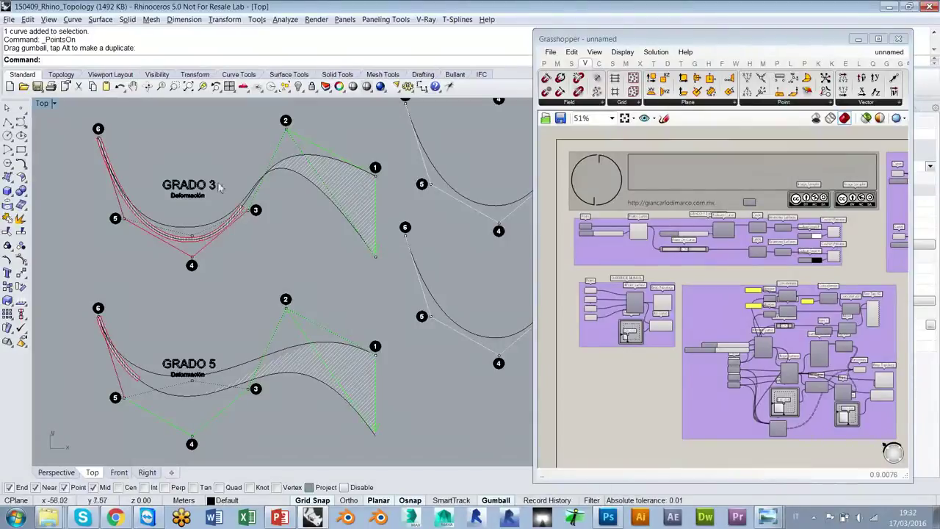
- Examine the two red curves with square point markers and the neighbouring curve with its control polygon
{"action": "right_click_drag", "start_coordinate": [373, 215], "coordinate": [390, 373]}
{"action": "scroll", "coordinate": [388, 375], "scroll_direction": "down", "scroll_amount": 2}
{"action": "right_click_drag", "start_coordinate": [364, 182], "coordinate": [293, 354]}
{"action": "right_click_drag", "start_coordinate": [339, 247], "coordinate": [286, 258]}
{"action": "scroll", "coordinate": [314, 260], "scroll_direction": "down", "scroll_amount": 1}
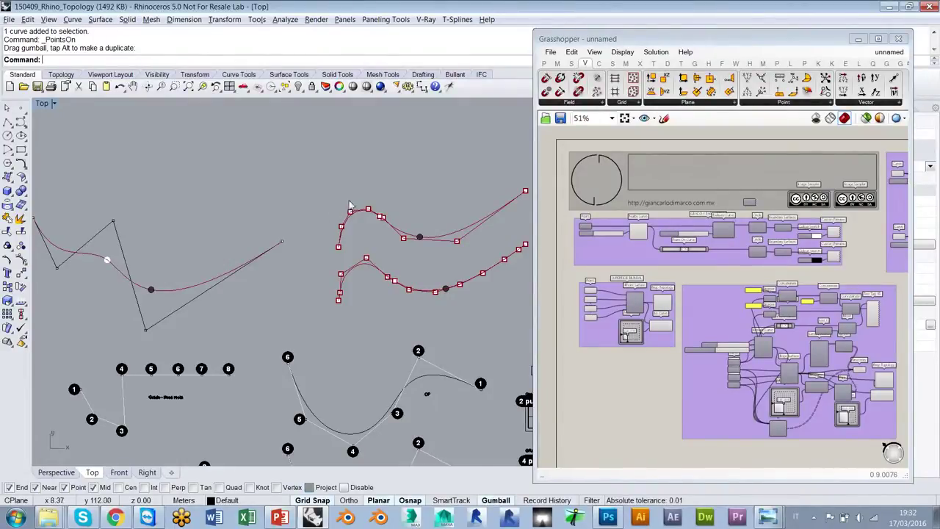
{"action": "scroll", "coordinate": [371, 202], "scroll_direction": "down", "scroll_amount": 2}
{"action": "scroll", "coordinate": [371, 201], "scroll_direction": "up", "scroll_amount": 2}
{"action": "scroll", "coordinate": [372, 196], "scroll_direction": "down", "scroll_amount": 1}
{"action": "right_click_drag", "start_coordinate": [372, 195], "coordinate": [370, 189]}
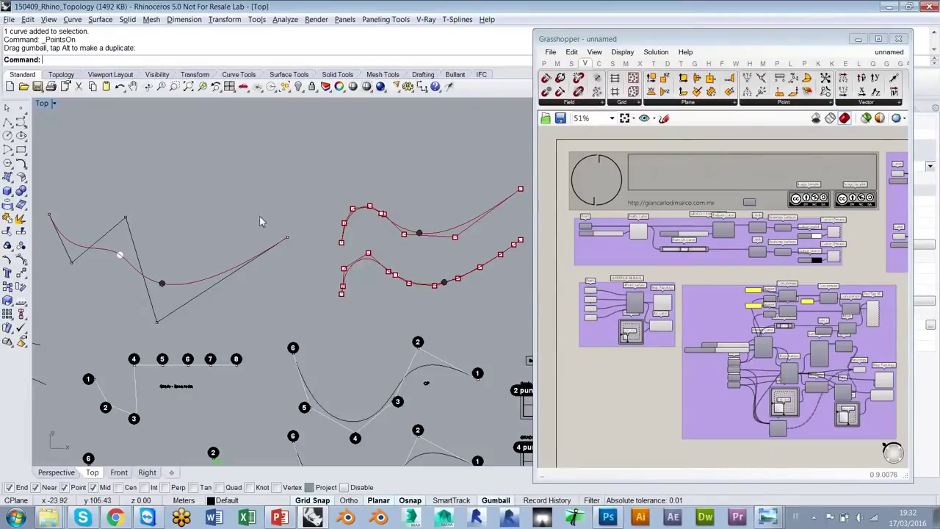
- Widen the Grasshopper window over the viewport, keeping the curve with the black and white markers in view
{"action": "scroll", "coordinate": [257, 235], "scroll_direction": "up", "scroll_amount": 3}
{"action": "scroll", "coordinate": [270, 233], "scroll_direction": "up", "scroll_amount": 2}
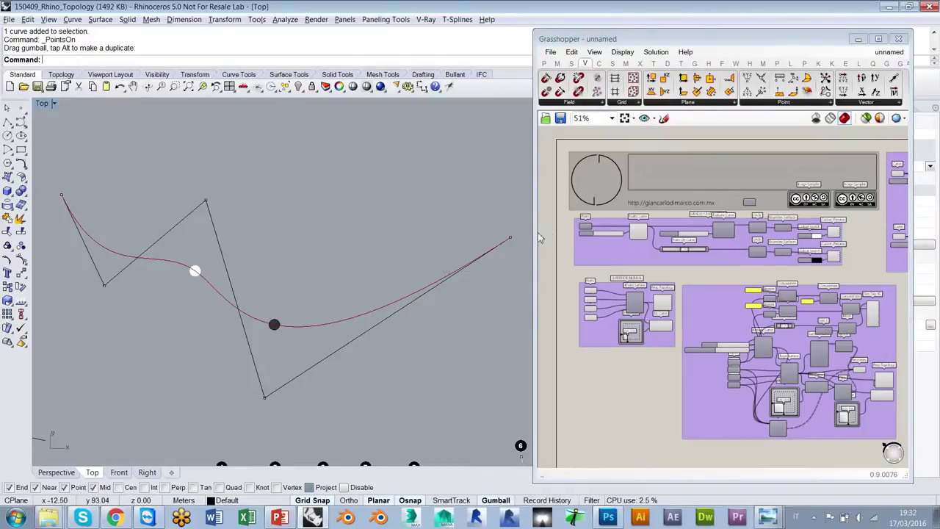
{"action": "right_click_drag", "start_coordinate": [411, 275], "coordinate": [402, 275]}
{"action": "left_click_drag", "start_coordinate": [534, 239], "coordinate": [352, 242]}
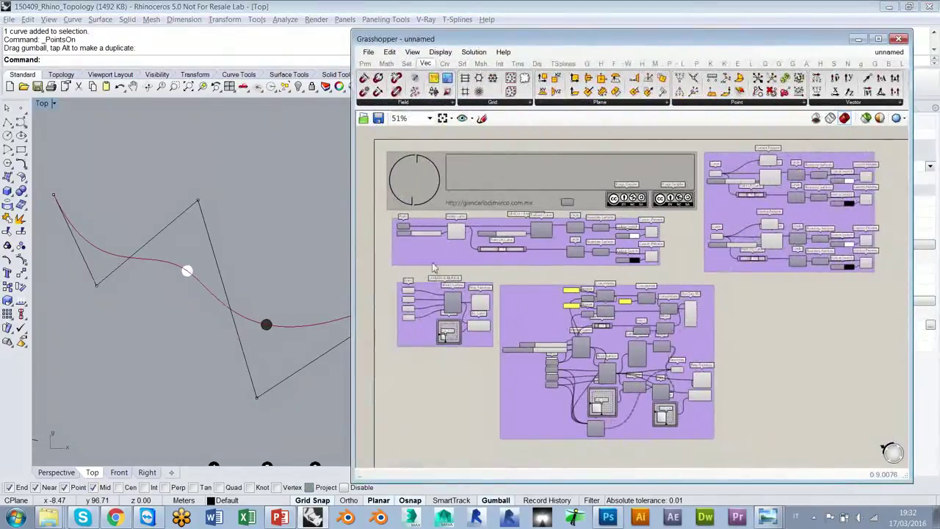
{"action": "scroll", "coordinate": [499, 326], "scroll_direction": "up", "scroll_amount": 5}
{"action": "right_click_drag", "start_coordinate": [499, 325], "coordinate": [544, 321]}
- Select the Point component and the Nurbs Curve component in turn to highlight their geometry in the viewport
{"action": "left_click", "coordinate": [481, 294]}
{"action": "scroll", "coordinate": [188, 277], "scroll_direction": "down", "scroll_amount": 2}
{"action": "mouse_move", "coordinate": [209, 283]}
{"action": "right_mouse_down"}
{"action": "mouse_move", "coordinate": [188, 278]}
{"action": "mouse_move", "coordinate": [233, 272]}
{"action": "mouse_move", "coordinate": [205, 272]}
{"action": "mouse_move", "coordinate": [180, 288]}
{"action": "right_mouse_up"}
{"action": "scroll", "coordinate": [205, 271], "scroll_direction": "down", "scroll_amount": 2}
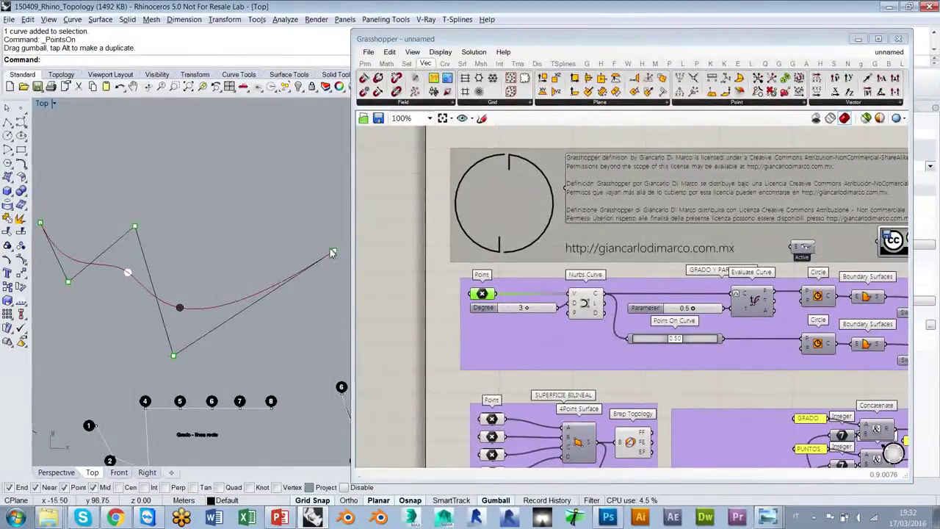
{"action": "scroll", "coordinate": [693, 344], "scroll_direction": "up", "scroll_amount": 2}
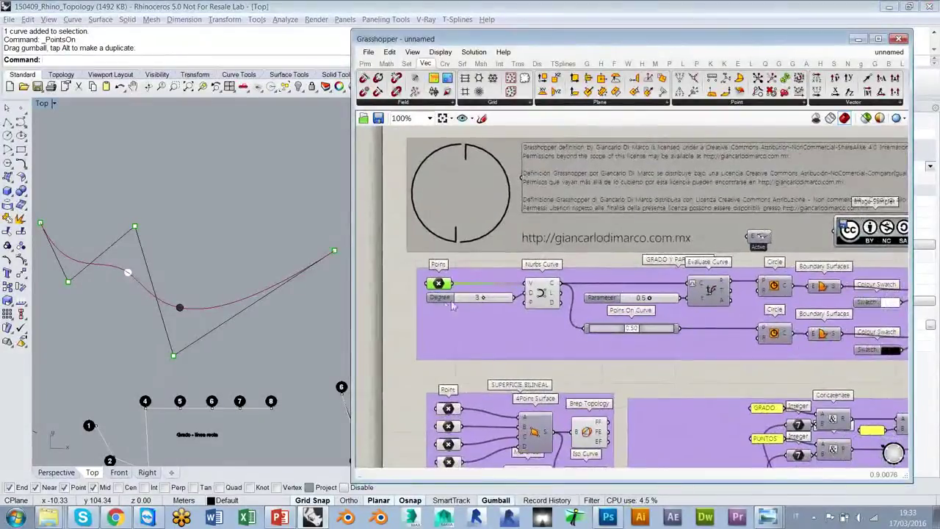
{"action": "left_click", "coordinate": [558, 292]}
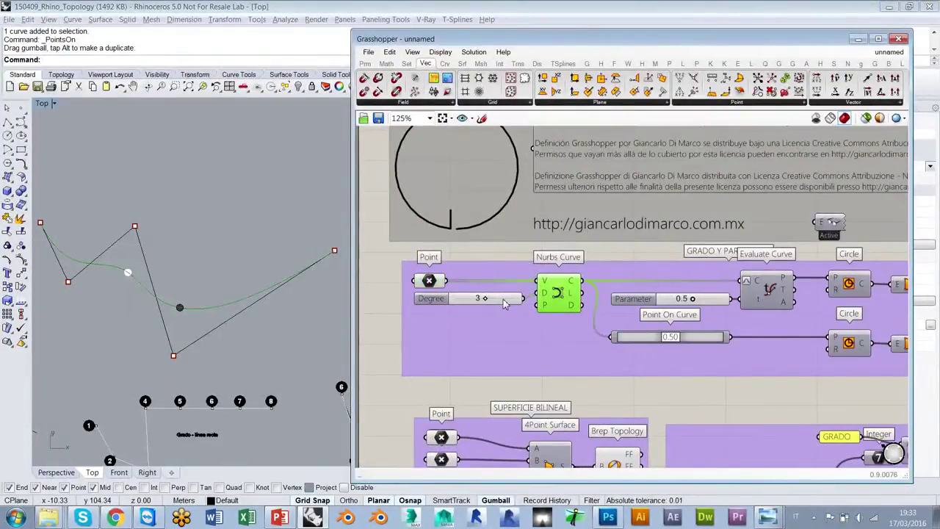
- Deselect the Nurbs Curve component, then select Evaluate Curve and examine how its output relates to the white marker on the curve
{"action": "left_click", "coordinate": [564, 386]}
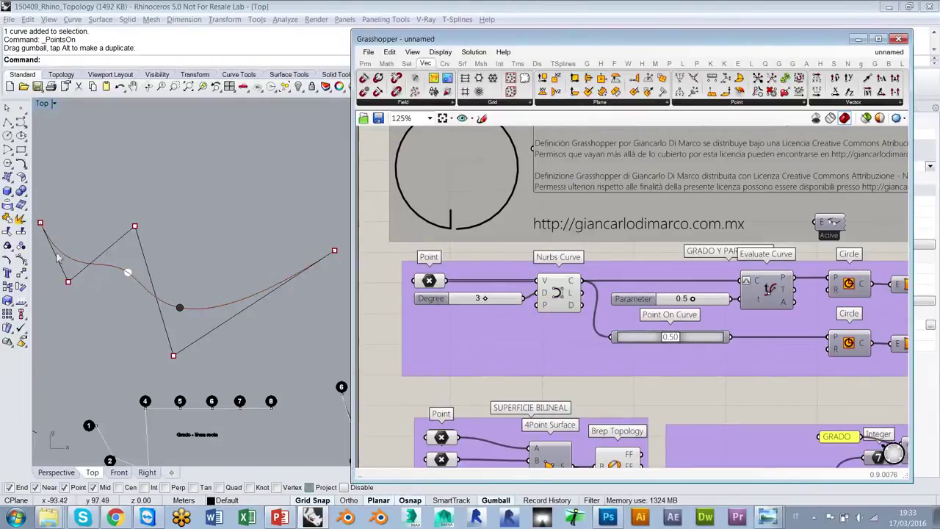
{"action": "mouse_move", "coordinate": [207, 310]}
{"action": "right_mouse_down"}
{"action": "mouse_move", "coordinate": [226, 304]}
{"action": "mouse_move", "coordinate": [206, 300]}
{"action": "right_mouse_up"}
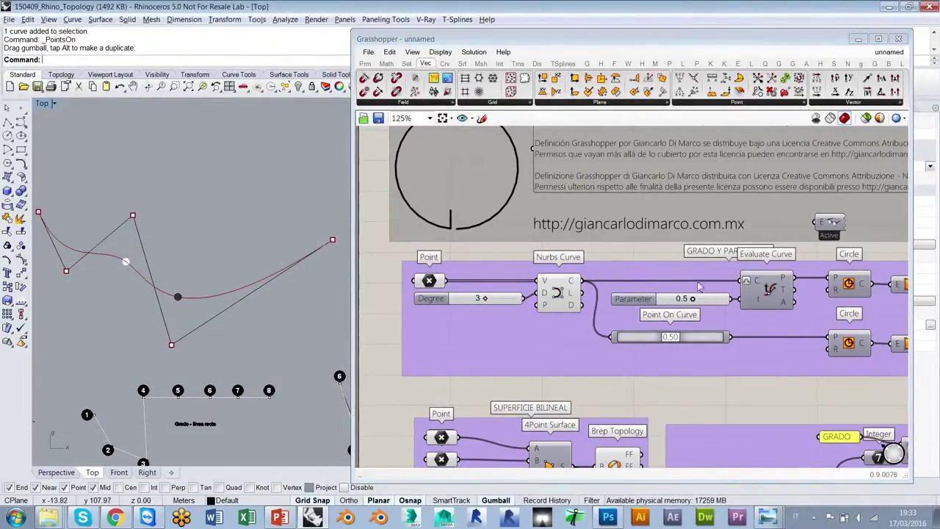
{"action": "right_click_drag", "start_coordinate": [179, 258], "coordinate": [182, 250]}
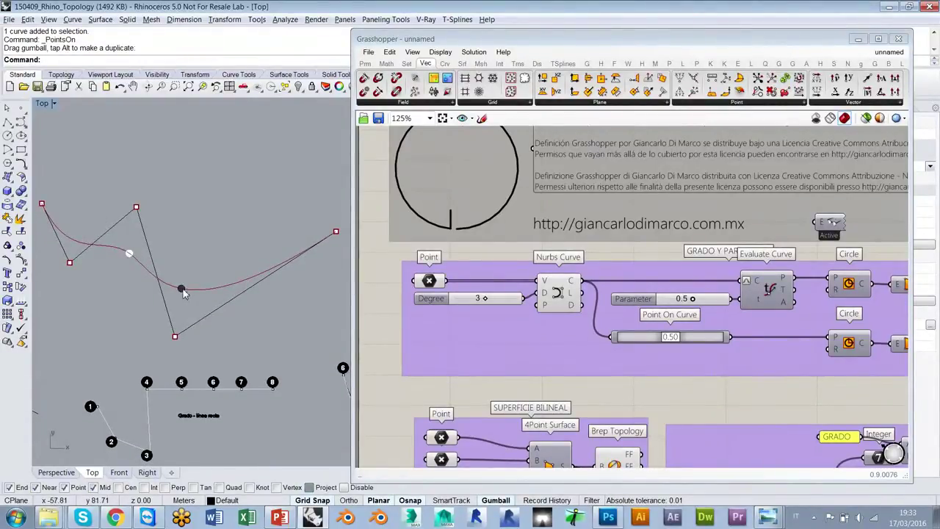
{"action": "right_click_drag", "start_coordinate": [735, 311], "coordinate": [551, 272]}
{"action": "scroll", "coordinate": [551, 272], "scroll_direction": "up", "scroll_amount": 1}
{"action": "scroll", "coordinate": [553, 271], "scroll_direction": "up", "scroll_amount": 1}
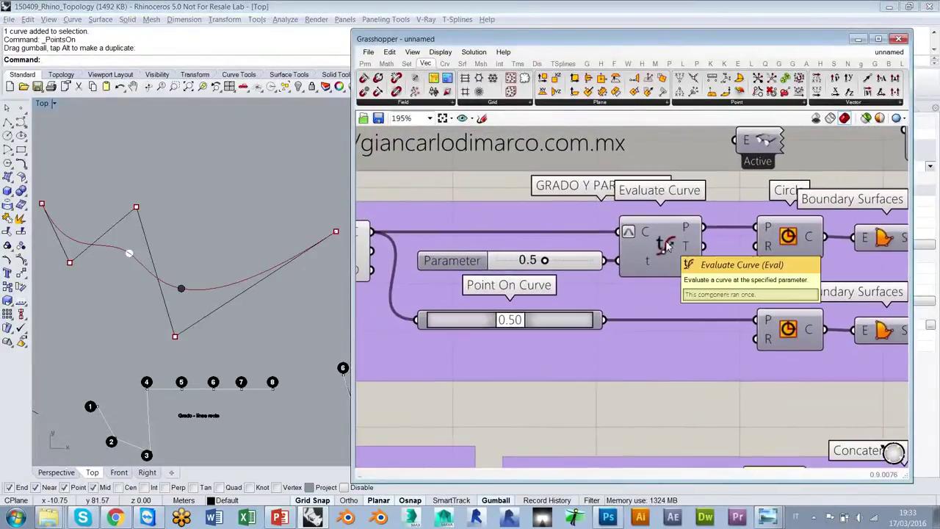
{"action": "left_click", "coordinate": [677, 237]}
{"action": "scroll", "coordinate": [665, 252], "scroll_direction": "down", "scroll_amount": 2}
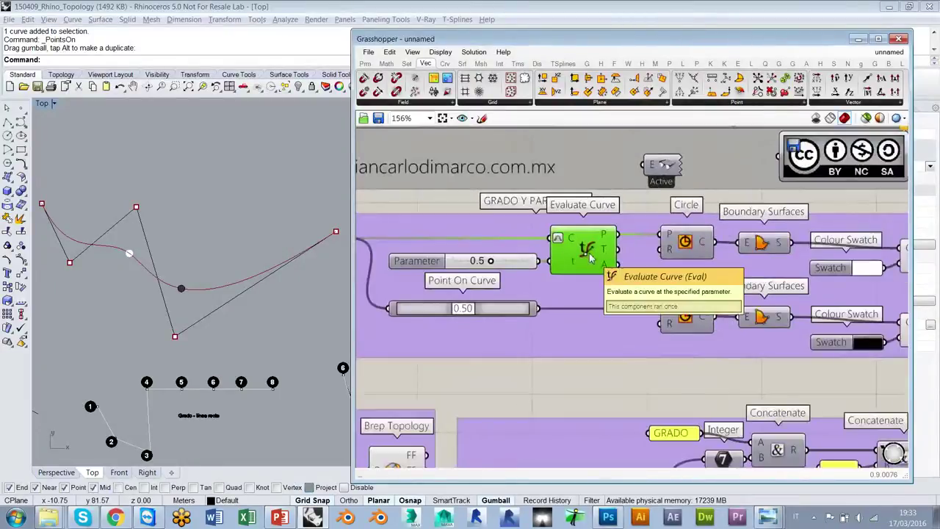
{"action": "right_click_drag", "start_coordinate": [518, 253], "coordinate": [562, 246]}
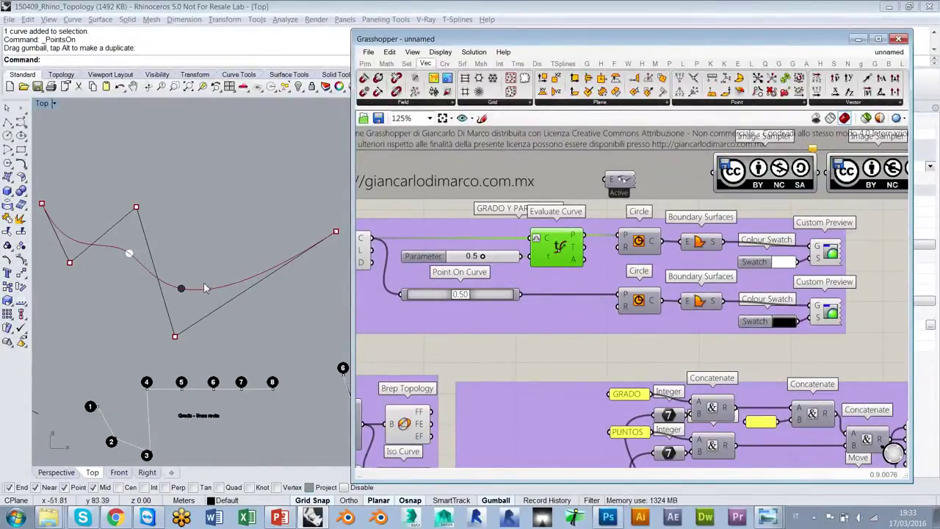
{"action": "right_click_drag", "start_coordinate": [499, 306], "coordinate": [496, 292]}
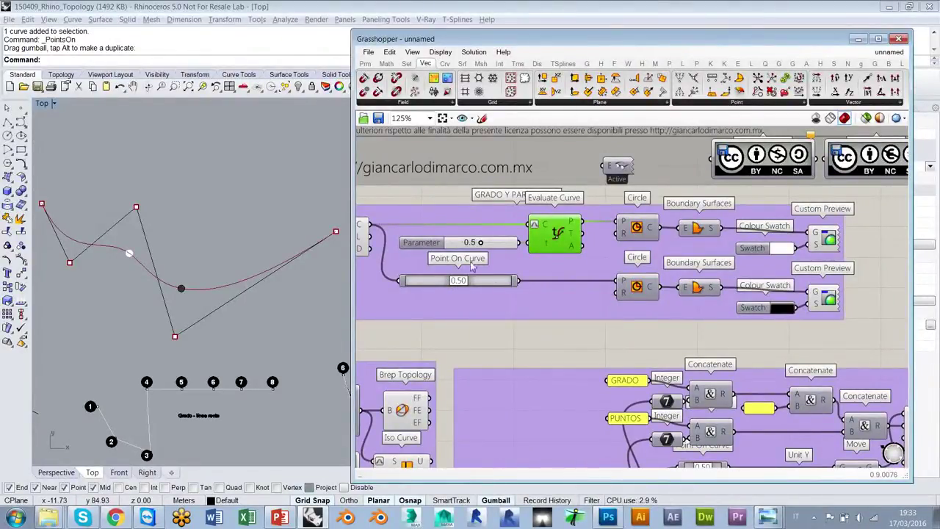
- Narrow the Grasshopper window, deselect Evaluate Curve, and enlarge the curve with the black and white markers in the viewport
{"action": "left_click_drag", "start_coordinate": [352, 197], "coordinate": [433, 197]}
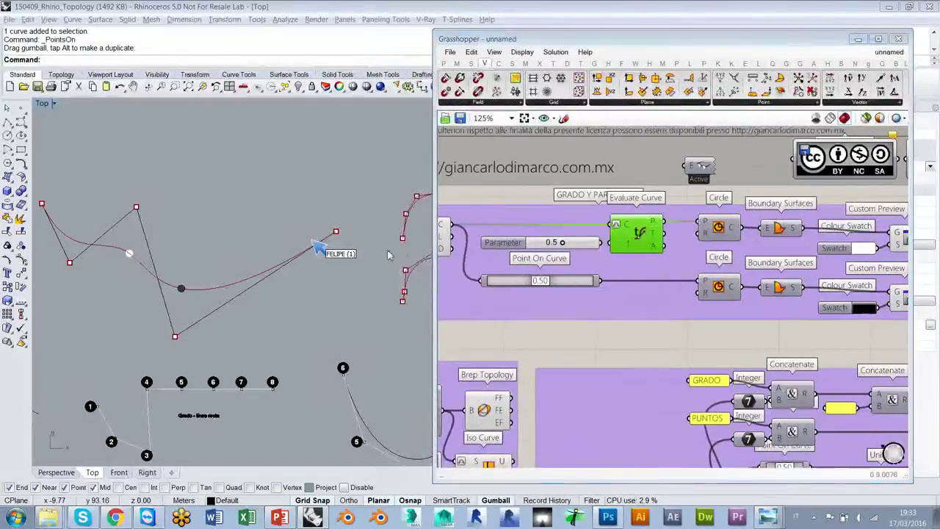
{"action": "right_click_drag", "start_coordinate": [292, 253], "coordinate": [334, 287]}
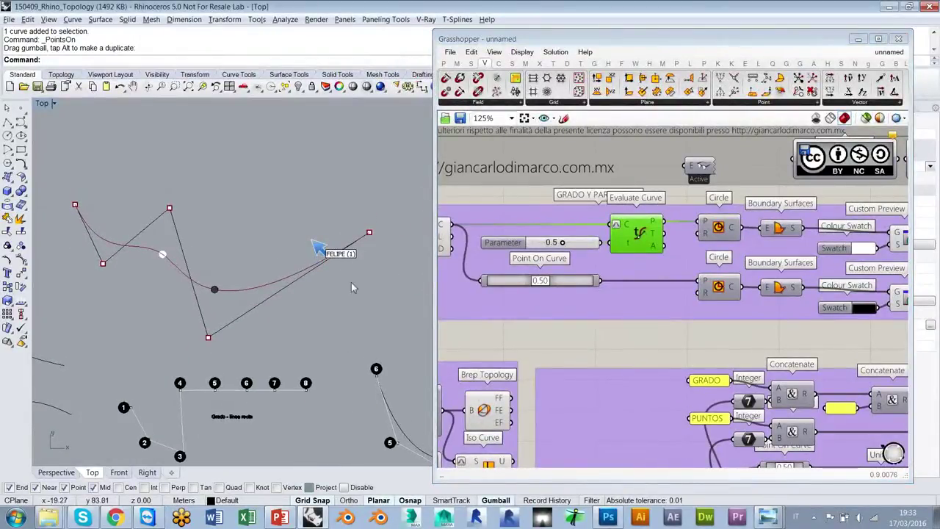
{"action": "left_click", "coordinate": [621, 356]}
{"action": "right_click_drag", "start_coordinate": [249, 244], "coordinate": [239, 228]}
{"action": "scroll", "coordinate": [233, 227], "scroll_direction": "up", "scroll_amount": 2}
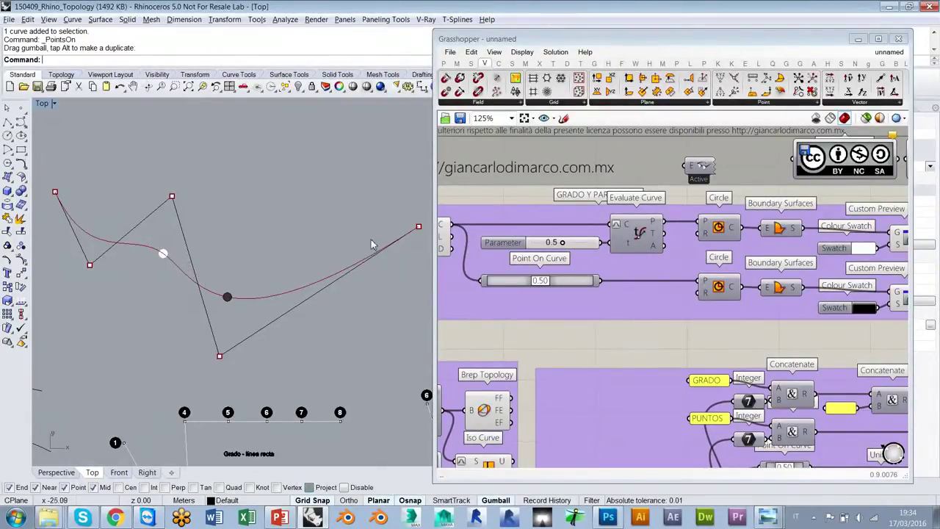
{"action": "right_click_drag", "start_coordinate": [356, 236], "coordinate": [355, 239]}
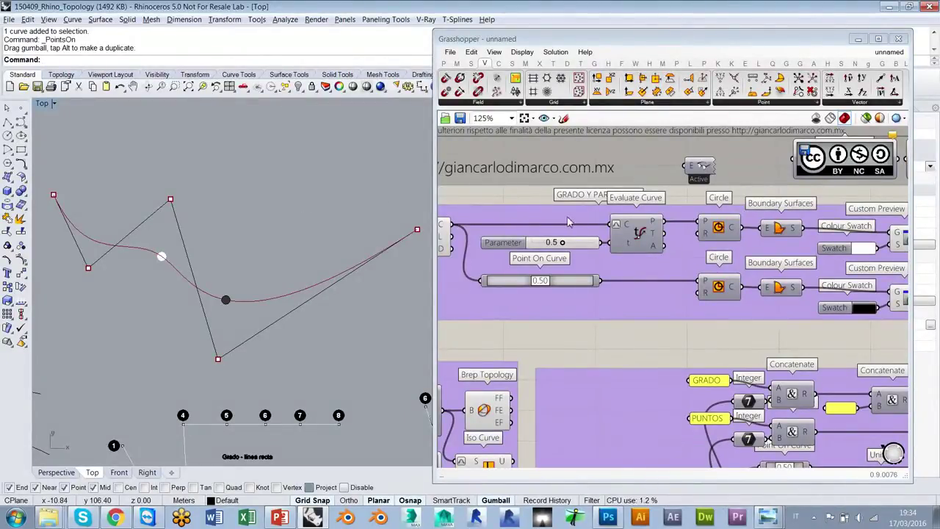
- Set the Point On Curve component beside the Evaluate Curve parameter to 1/2 (mid)
{"action": "scroll", "coordinate": [560, 248], "scroll_direction": "up", "scroll_amount": 3}
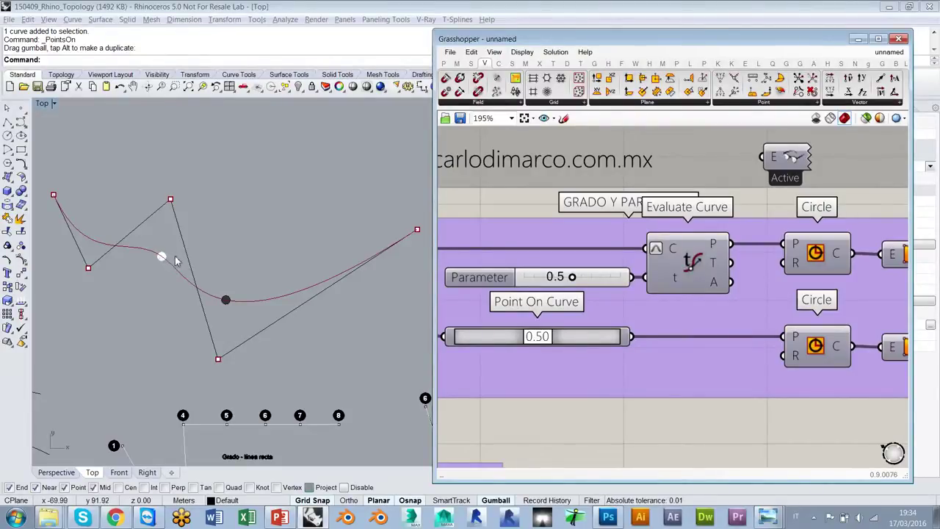
{"action": "scroll", "coordinate": [593, 338], "scroll_direction": "down", "scroll_amount": 3}
{"action": "right_click_drag", "start_coordinate": [593, 338], "coordinate": [667, 344]}
{"action": "left_click", "coordinate": [728, 343]}
{"action": "left_click", "coordinate": [573, 379]}
{"action": "scroll", "coordinate": [528, 315], "scroll_direction": "up", "scroll_amount": 2}
{"action": "right_click_drag", "start_coordinate": [531, 313], "coordinate": [583, 325]}
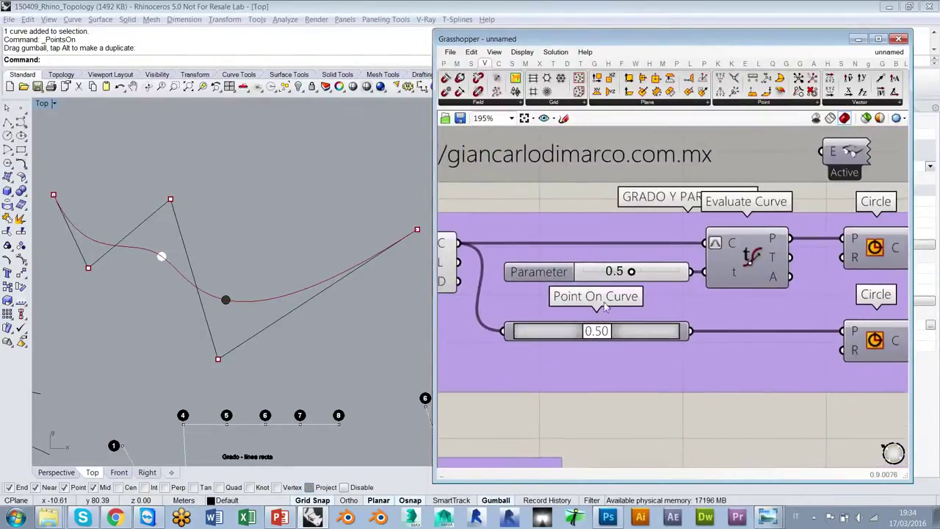
{"action": "right_click", "coordinate": [633, 337]}
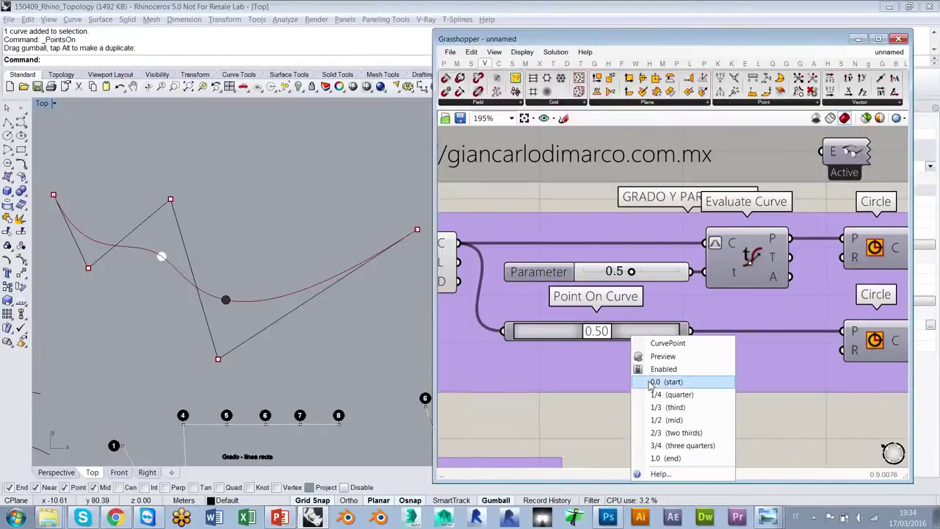
{"action": "left_click", "coordinate": [674, 420]}
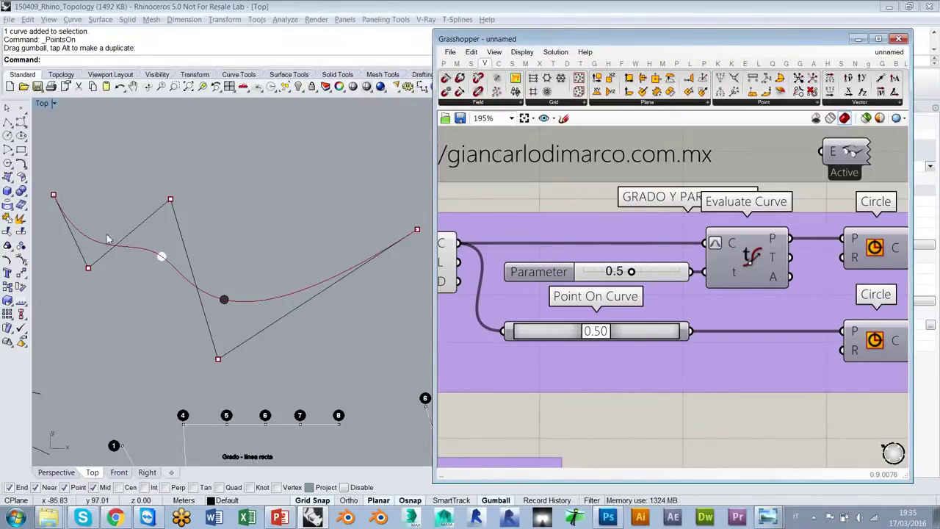
- Examine the two neighbouring red curves with square control points and black and white markers in the Top viewport
{"action": "right_click_drag", "start_coordinate": [334, 254], "coordinate": [237, 262]}
{"action": "scroll", "coordinate": [235, 248], "scroll_direction": "down", "scroll_amount": 2}
{"action": "scroll", "coordinate": [236, 246], "scroll_direction": "down", "scroll_amount": 2}
{"action": "right_click_drag", "start_coordinate": [361, 257], "coordinate": [115, 234]}
{"action": "right_click_drag", "start_coordinate": [288, 220], "coordinate": [337, 242]}
{"action": "scroll", "coordinate": [247, 248], "scroll_direction": "up", "scroll_amount": 8}
{"action": "scroll", "coordinate": [258, 249], "scroll_direction": "down", "scroll_amount": 2}
{"action": "right_click_drag", "start_coordinate": [263, 251], "coordinate": [281, 271]}
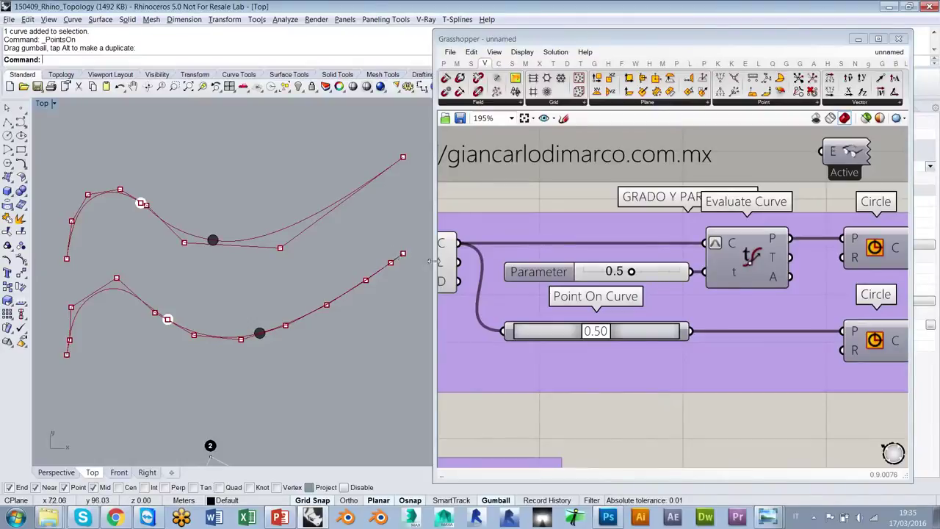
- Find the Grasshopper group that evaluates both red curves with Control Polygon, Parameter and Point On Curve components
{"action": "scroll", "coordinate": [543, 206], "scroll_direction": "down", "scroll_amount": 6}
{"action": "right_click_drag", "start_coordinate": [812, 250], "coordinate": [655, 268]}
{"action": "right_click_drag", "start_coordinate": [751, 212], "coordinate": [581, 255]}
{"action": "scroll", "coordinate": [605, 267], "scroll_direction": "up", "scroll_amount": 2}
{"action": "left_click", "coordinate": [764, 211]}
{"action": "left_click", "coordinate": [724, 154]}
{"action": "right_click_drag", "start_coordinate": [580, 189], "coordinate": [614, 201]}
{"action": "right_click_drag", "start_coordinate": [649, 229], "coordinate": [632, 228]}
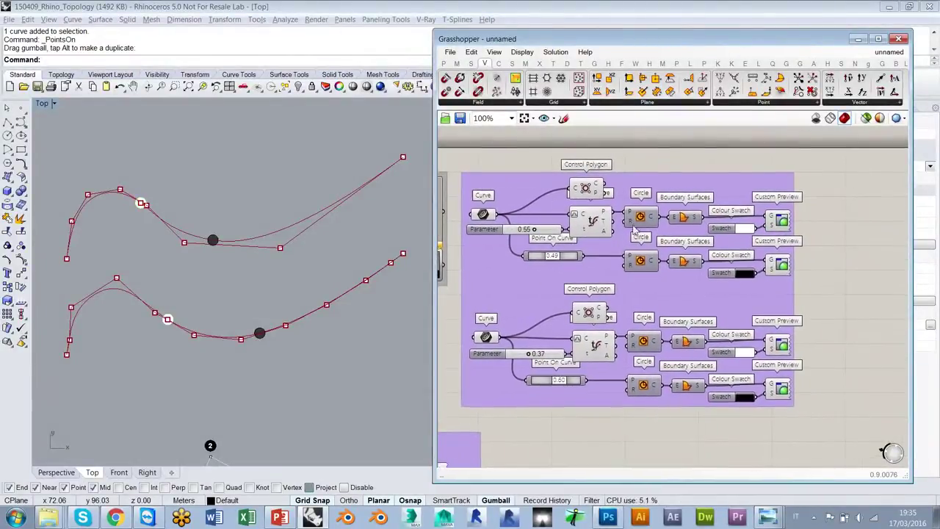
- Move the upper red curve from its left endpoint onto the lower curve's left endpoint to compare their shapes
{"action": "left_click", "coordinate": [192, 246]}
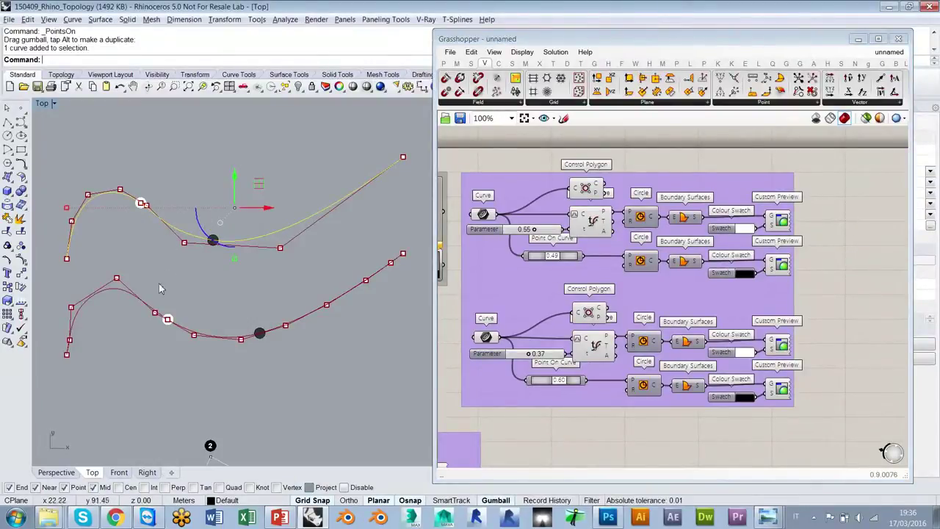
{"action": "left_click", "coordinate": [121, 295], "text": "shift"}
{"action": "scroll", "coordinate": [94, 368], "scroll_direction": "up", "scroll_amount": 3}
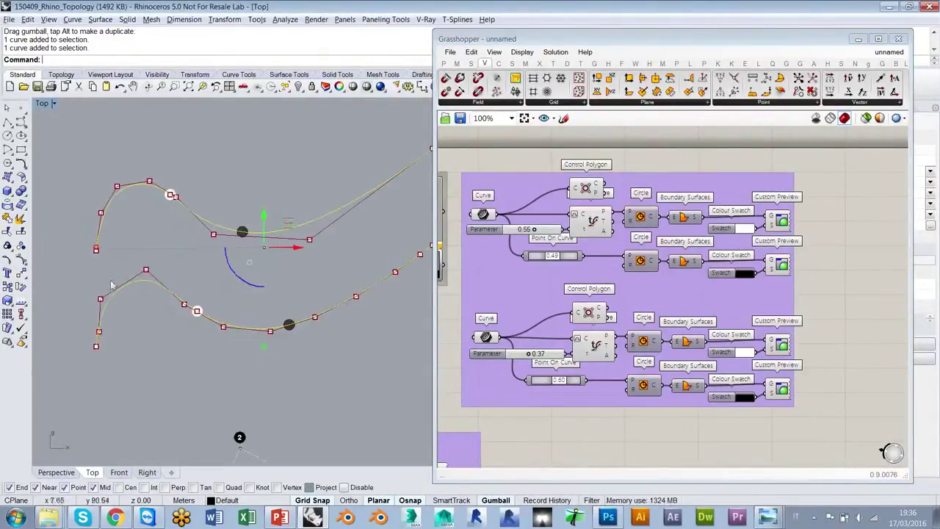
{"action": "left_click", "coordinate": [137, 225]}
{"action": "left_click", "coordinate": [108, 188]}
{"action": "left_click", "coordinate": [21, 273]}
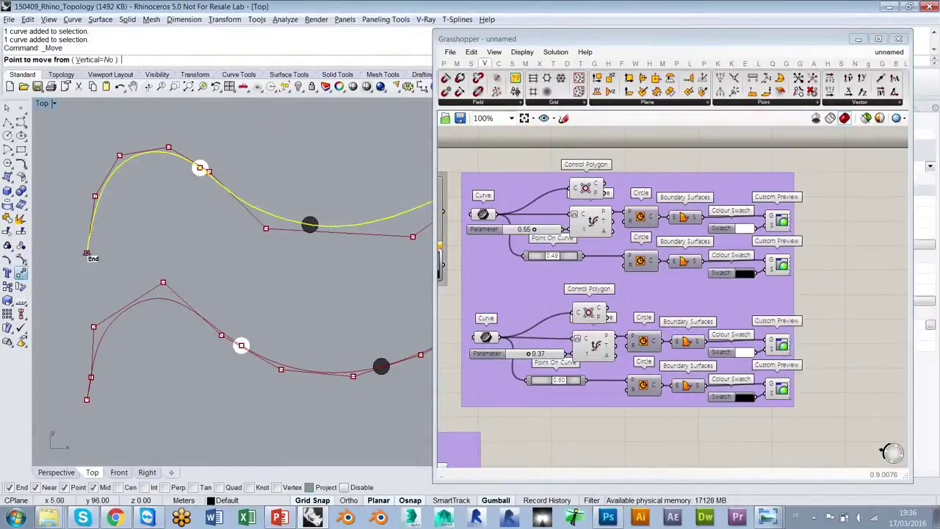
{"action": "left_click", "coordinate": [87, 253]}
{"action": "left_click", "coordinate": [87, 395]}
{"action": "scroll", "coordinate": [139, 308], "scroll_direction": "up", "scroll_amount": 5}
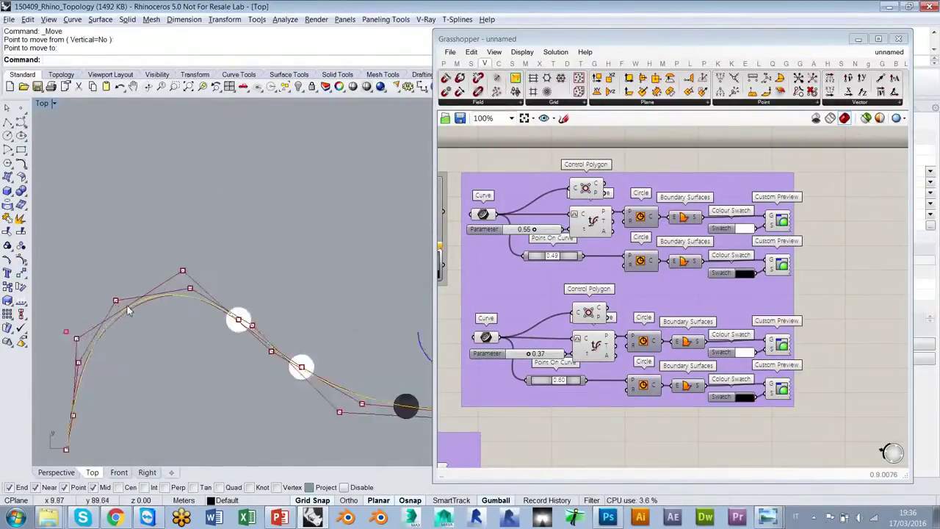
- Compare the overlapping curves, undo the move of the upper curve, and frame both curves in the Top viewport
{"action": "left_click", "coordinate": [144, 304]}
{"action": "scroll", "coordinate": [140, 315], "scroll_direction": "down", "scroll_amount": 3}
{"action": "scroll", "coordinate": [174, 267], "scroll_direction": "up", "scroll_amount": 1}
{"action": "key", "text": "ctrl+z"}
{"action": "scroll", "coordinate": [183, 264], "scroll_direction": "up", "scroll_amount": 2}
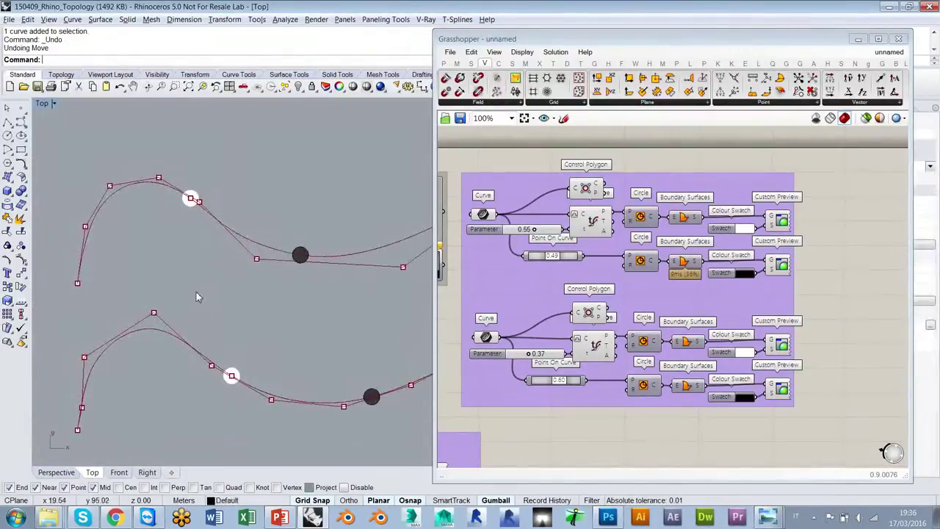
{"action": "right_click_drag", "start_coordinate": [177, 271], "coordinate": [163, 220]}
{"action": "scroll", "coordinate": [154, 217], "scroll_direction": "down", "scroll_amount": 2}
{"action": "right_click_drag", "start_coordinate": [229, 230], "coordinate": [196, 271]}
{"action": "scroll", "coordinate": [183, 238], "scroll_direction": "down", "scroll_amount": 1}
{"action": "scroll", "coordinate": [190, 238], "scroll_direction": "down", "scroll_amount": 1}
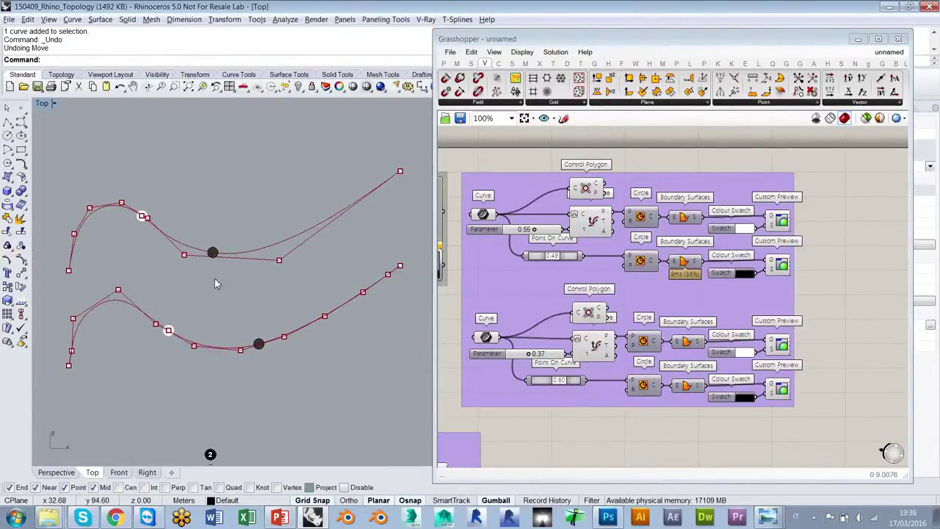
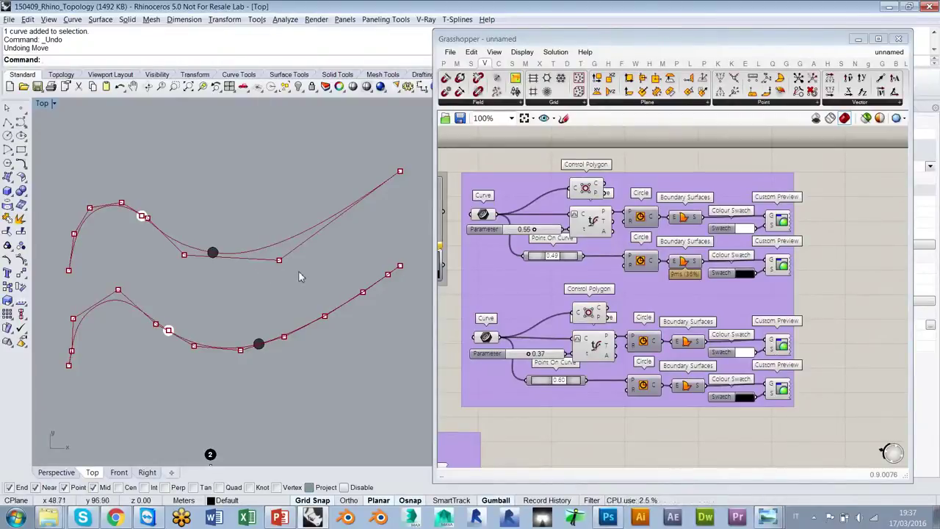
- Reset the upper curve's Parameter and Point On Curve sliders to 0.00, then set both to 0.10
{"action": "right_click_drag", "start_coordinate": [594, 225], "coordinate": [574, 230]}
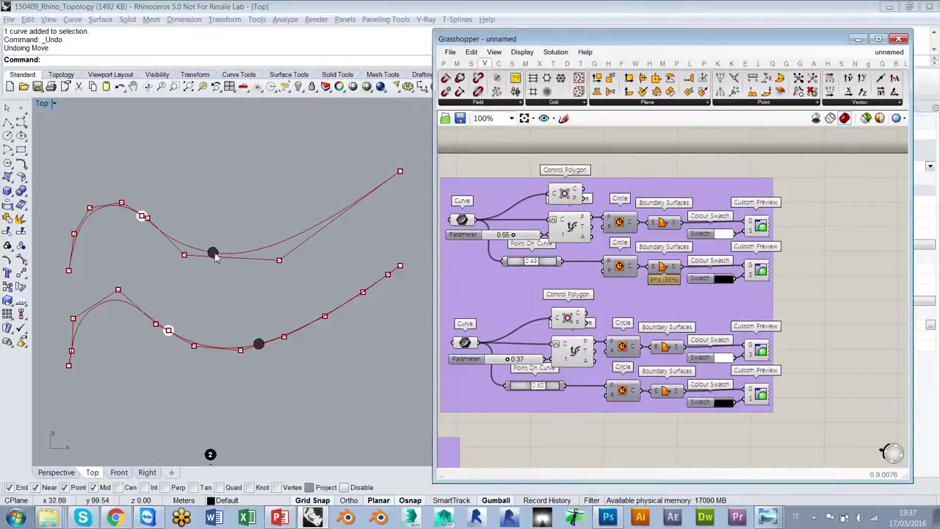
{"action": "left_click_drag", "start_coordinate": [534, 266], "coordinate": [484, 244]}
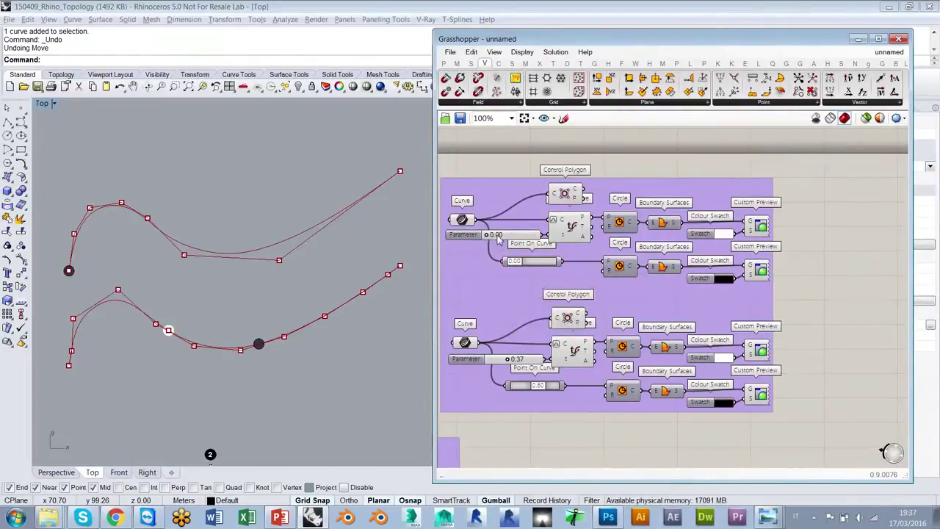
{"action": "scroll", "coordinate": [507, 238], "scroll_direction": "up", "scroll_amount": 5}
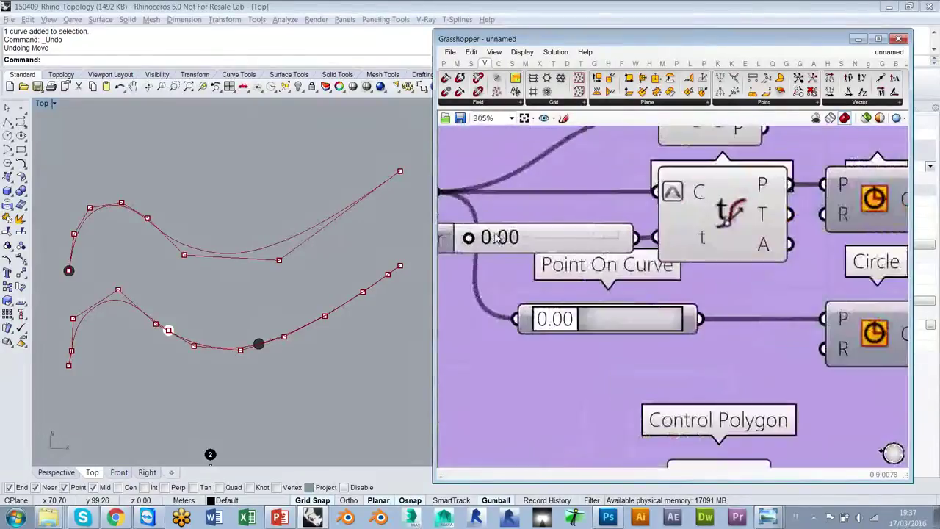
{"action": "double_click", "coordinate": [541, 237]}
{"action": "type", "text": "0.10"}
{"action": "key", "text": "Return"}
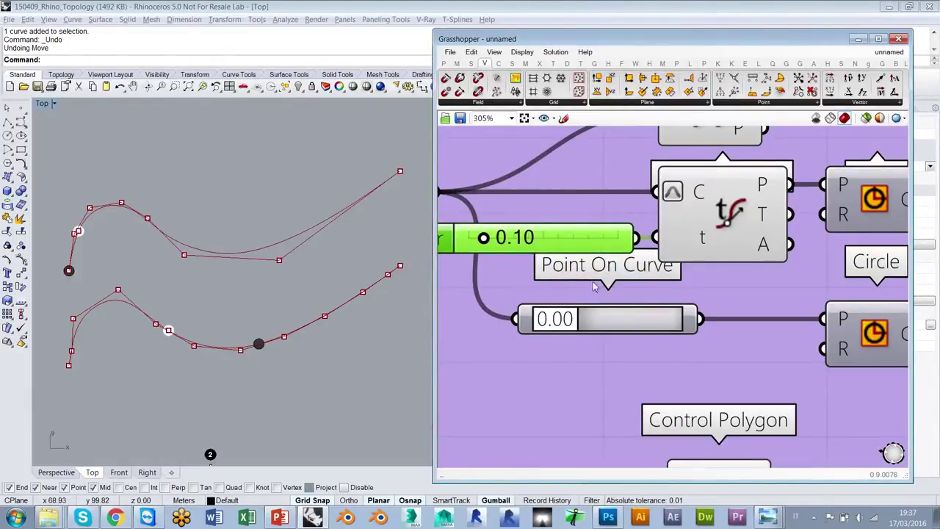
{"action": "left_click_drag", "start_coordinate": [552, 326], "coordinate": [563, 331]}
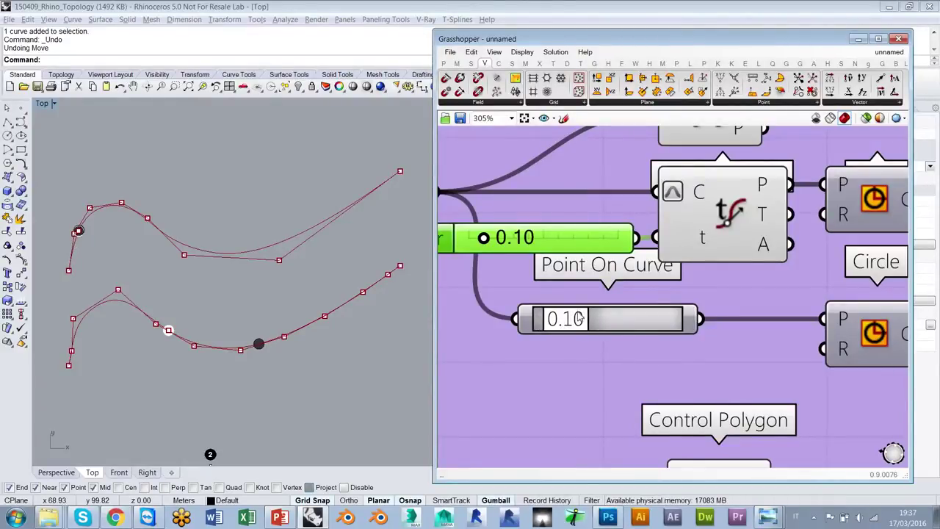
- Compare the upper curve's two markers up close, then set its Parameter to 0.25 and its Point On Curve to 1/4 (quarter)
{"action": "left_click", "coordinate": [78, 233]}
{"action": "scroll", "coordinate": [73, 231], "scroll_direction": "up", "scroll_amount": 5}
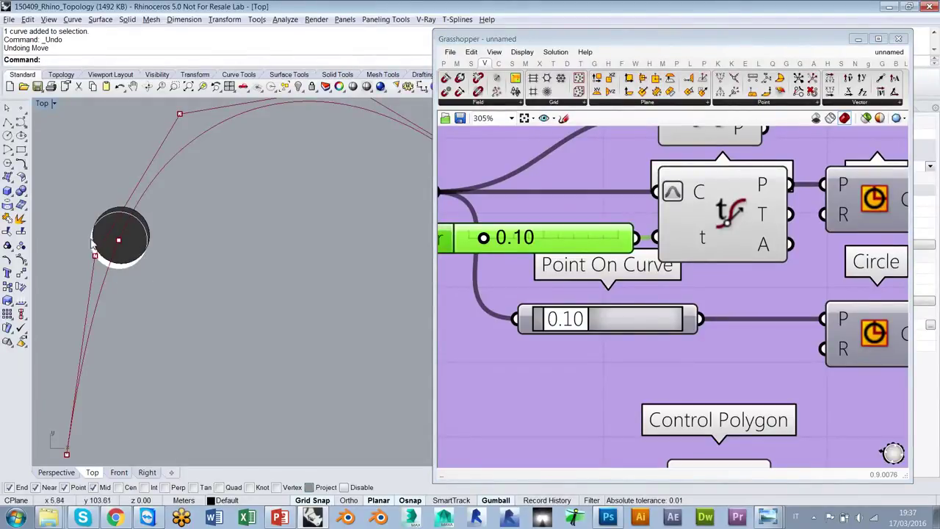
{"action": "scroll", "coordinate": [119, 237], "scroll_direction": "down", "scroll_amount": 2}
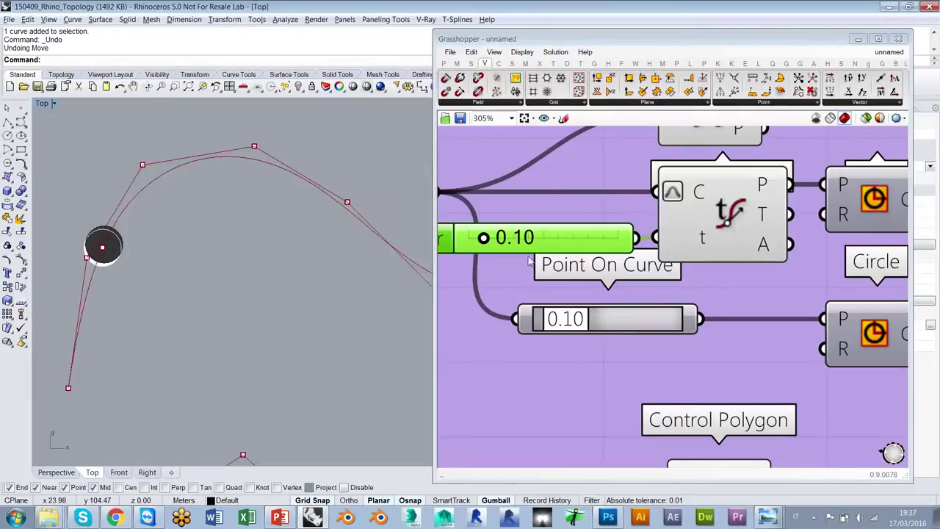
{"action": "right_click_drag", "start_coordinate": [489, 238], "coordinate": [495, 241]}
{"action": "scroll", "coordinate": [490, 240], "scroll_direction": "up", "scroll_amount": 3}
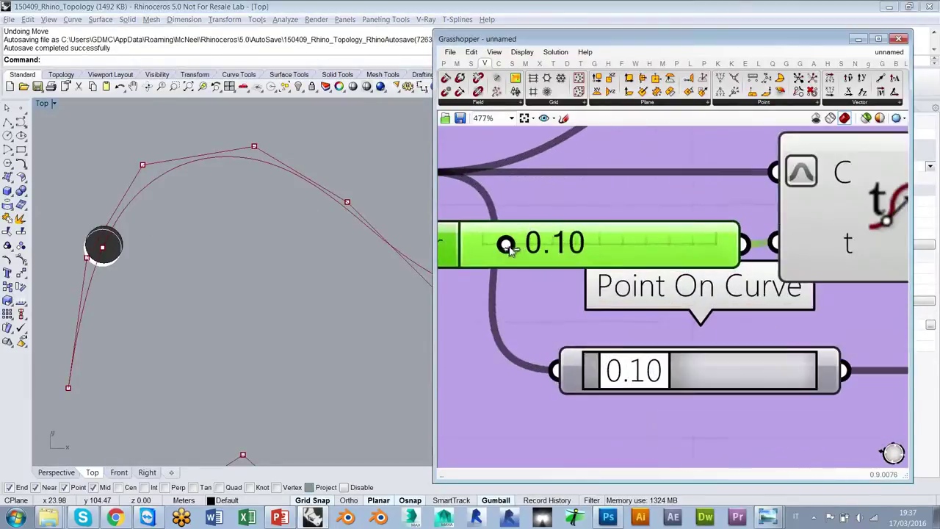
{"action": "left_click_drag", "start_coordinate": [513, 260], "coordinate": [544, 255]}
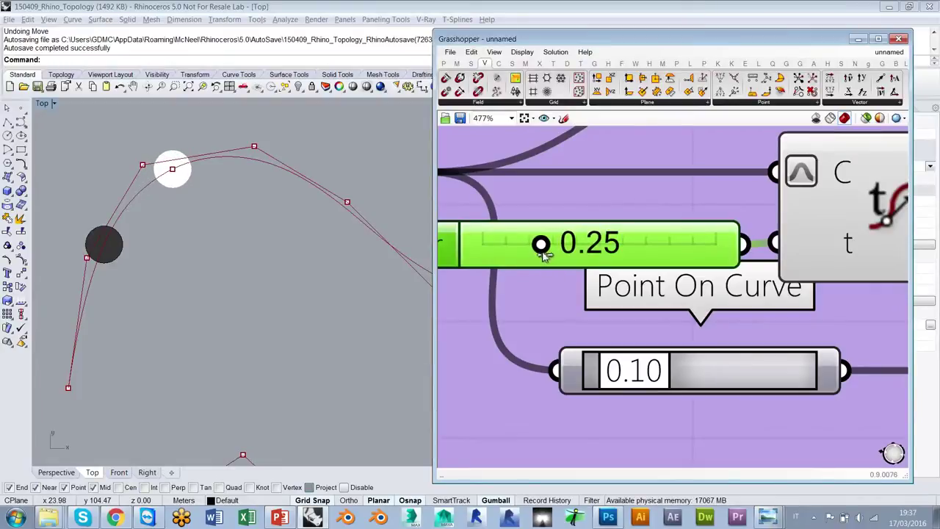
{"action": "right_click_drag", "start_coordinate": [690, 373], "coordinate": [564, 309]}
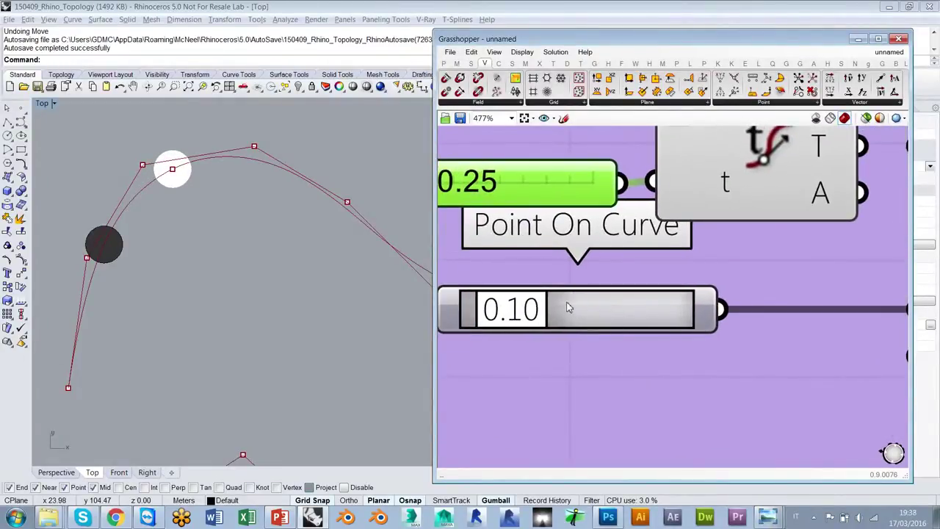
{"action": "right_click", "coordinate": [567, 307]}
{"action": "left_click", "coordinate": [601, 361]}
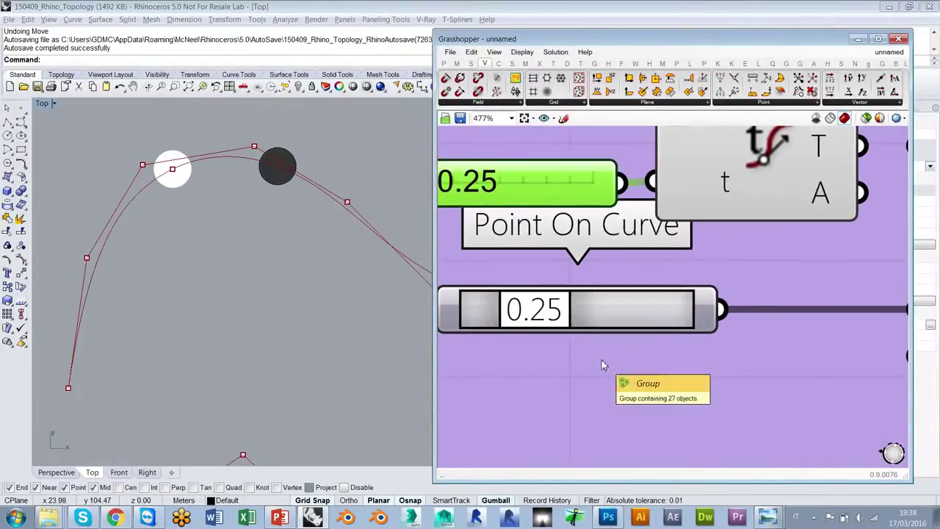
- Set the upper curve's Parameter to 0.50 and its Point On Curve to 1/2 (mid)
{"action": "scroll", "coordinate": [222, 210], "scroll_direction": "down", "scroll_amount": 3}
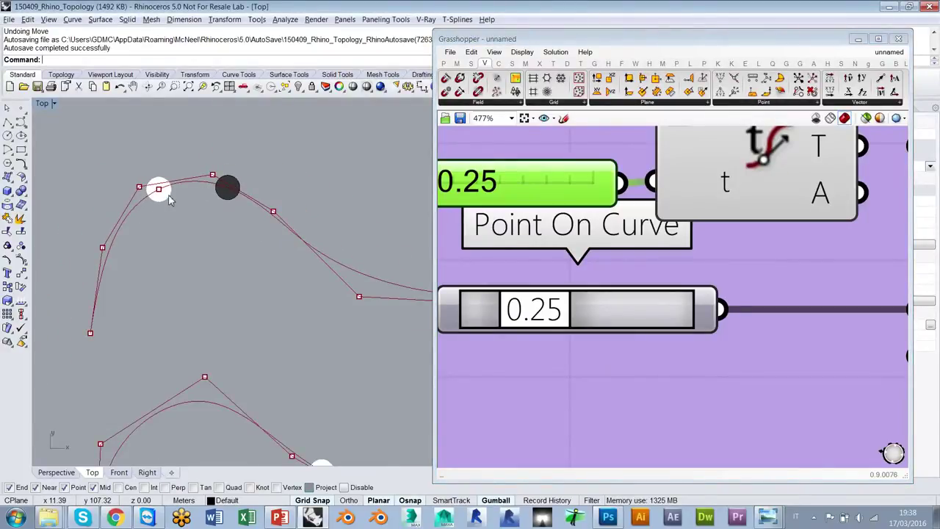
{"action": "right_click_drag", "start_coordinate": [172, 201], "coordinate": [156, 228]}
{"action": "scroll", "coordinate": [153, 226], "scroll_direction": "down", "scroll_amount": 2}
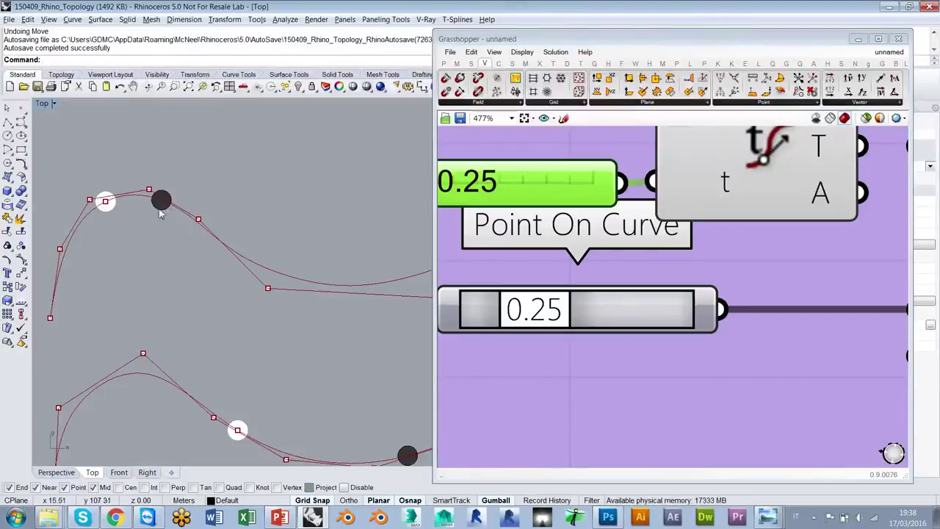
{"action": "scroll", "coordinate": [566, 287], "scroll_direction": "down", "scroll_amount": 2}
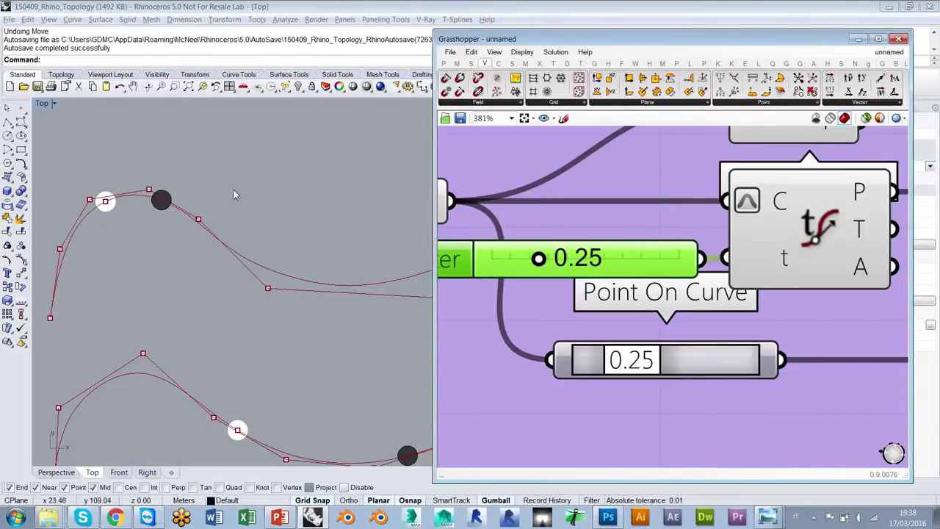
{"action": "right_click_drag", "start_coordinate": [626, 314], "coordinate": [596, 309]}
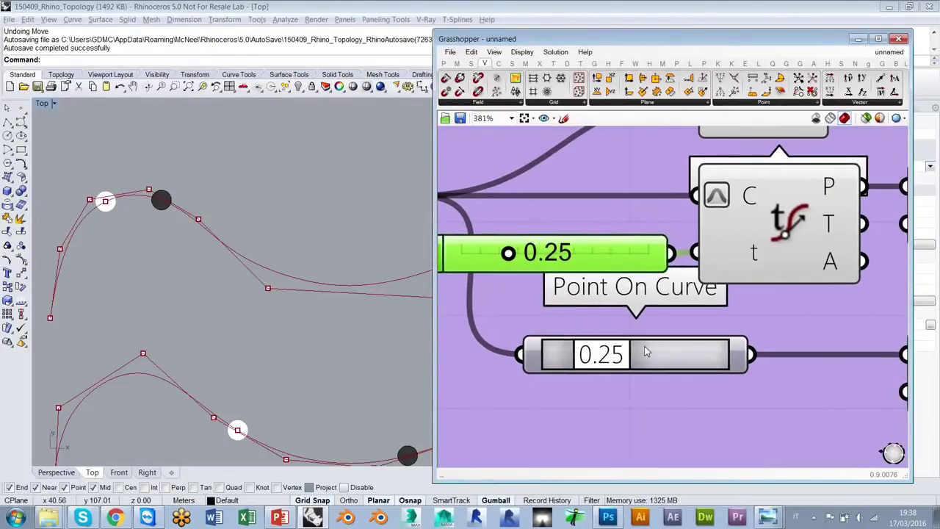
{"action": "left_click_drag", "start_coordinate": [514, 255], "coordinate": [560, 256]}
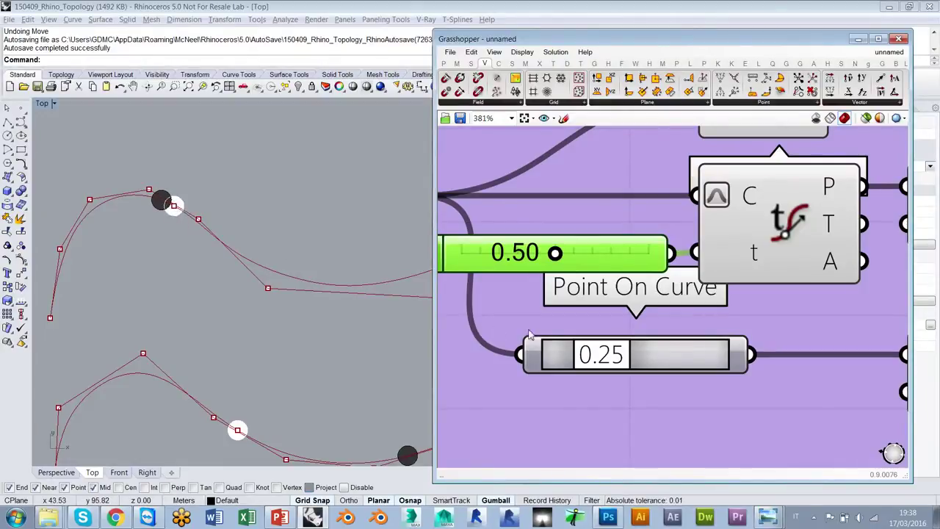
{"action": "right_click", "coordinate": [649, 356]}
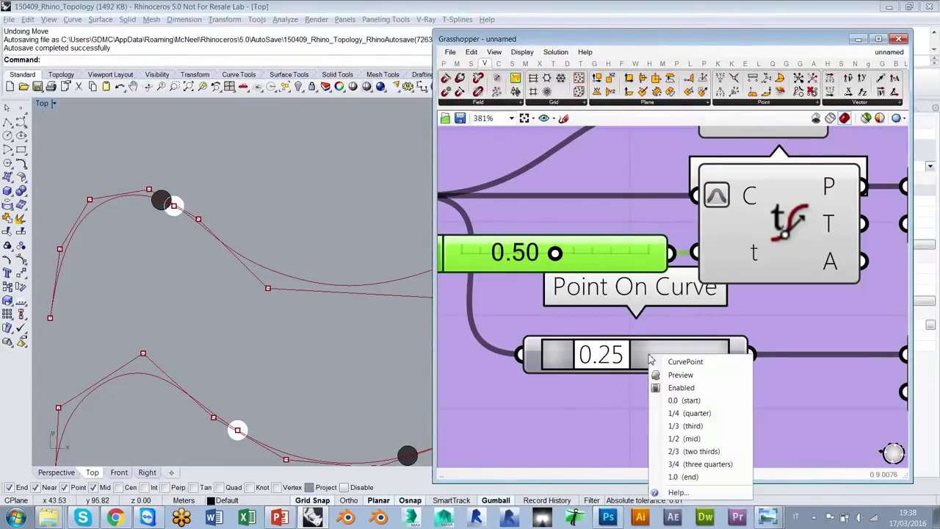
{"action": "left_click", "coordinate": [678, 438]}
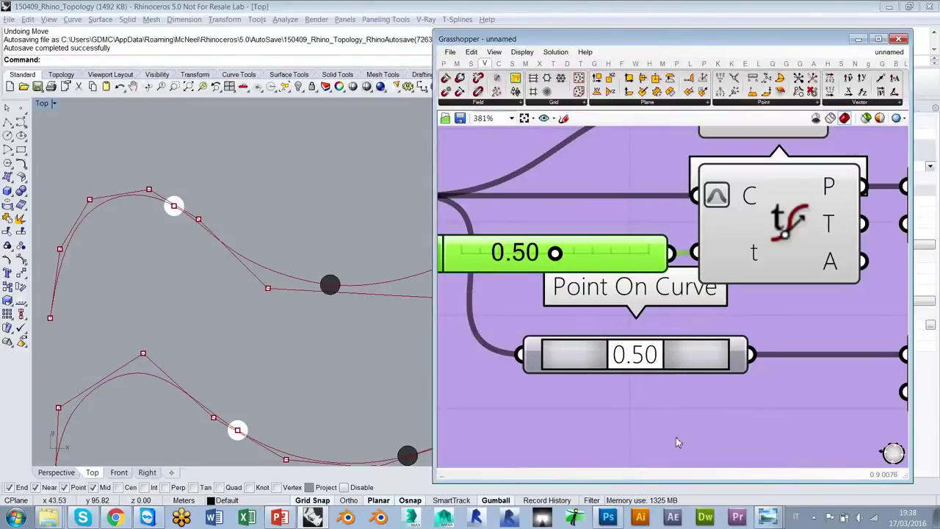
- Set the upper curve's Point On Curve to 2/3 (two thirds) and its Parameter to 0.66, with both curves framed
{"action": "scroll", "coordinate": [252, 253], "scroll_direction": "down", "scroll_amount": 3}
{"action": "right_click_drag", "start_coordinate": [258, 264], "coordinate": [214, 305]}
{"action": "scroll", "coordinate": [197, 296], "scroll_direction": "down", "scroll_amount": 2}
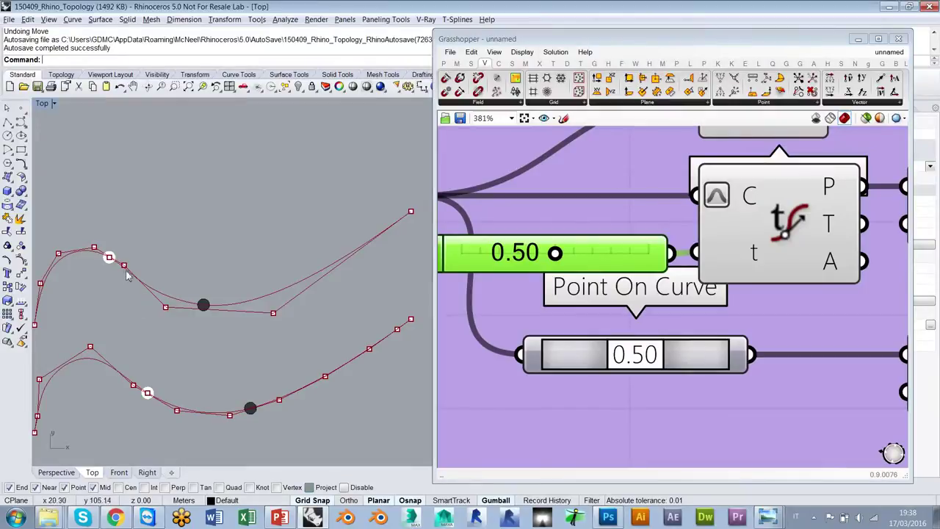
{"action": "right_click", "coordinate": [663, 353]}
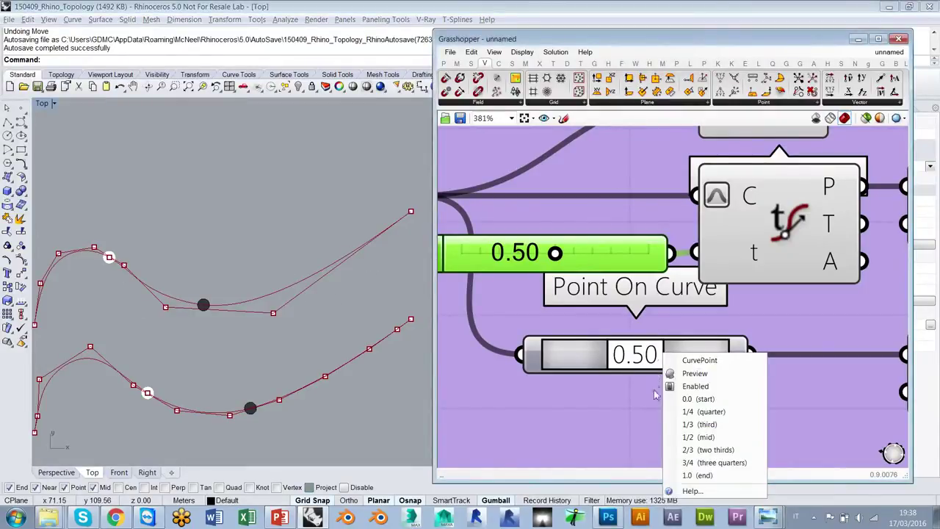
{"action": "left_click", "coordinate": [705, 451]}
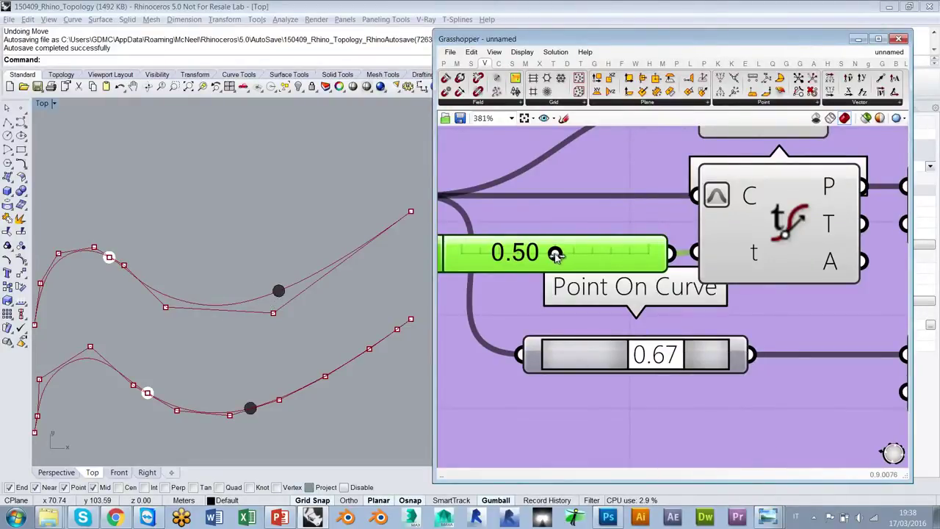
{"action": "left_click_drag", "start_coordinate": [556, 254], "coordinate": [584, 254]}
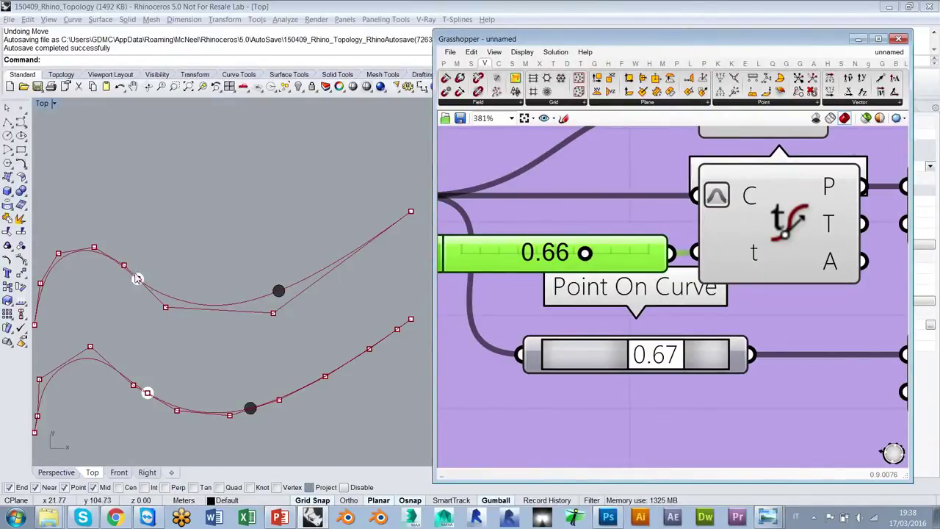
{"action": "mouse_move", "coordinate": [584, 253]}
{"action": "left_mouse_down"}
{"action": "mouse_move", "coordinate": [562, 253]}
{"action": "mouse_move", "coordinate": [585, 254]}
{"action": "left_mouse_up"}
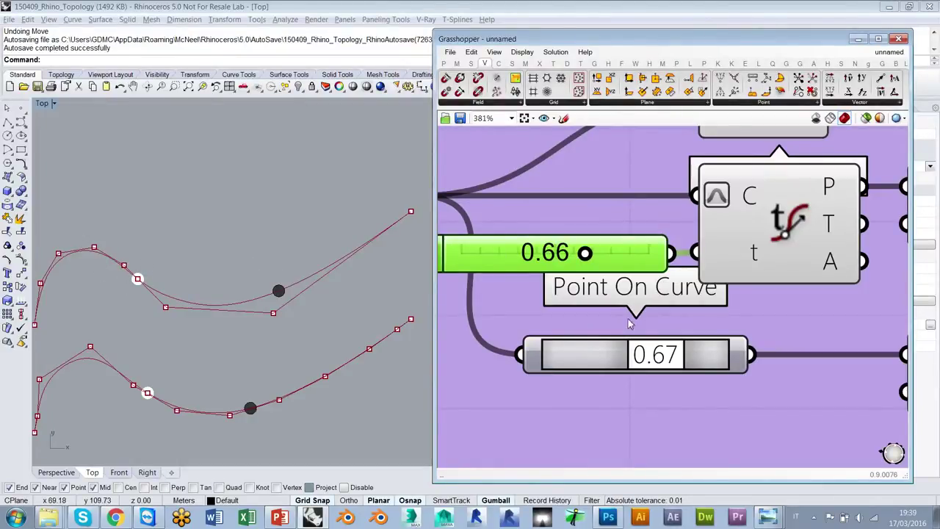
- Set the upper curve's Point On Curve to 3/4 (three quarters) and its Parameter to 0.75
{"action": "right_click", "coordinate": [702, 357]}
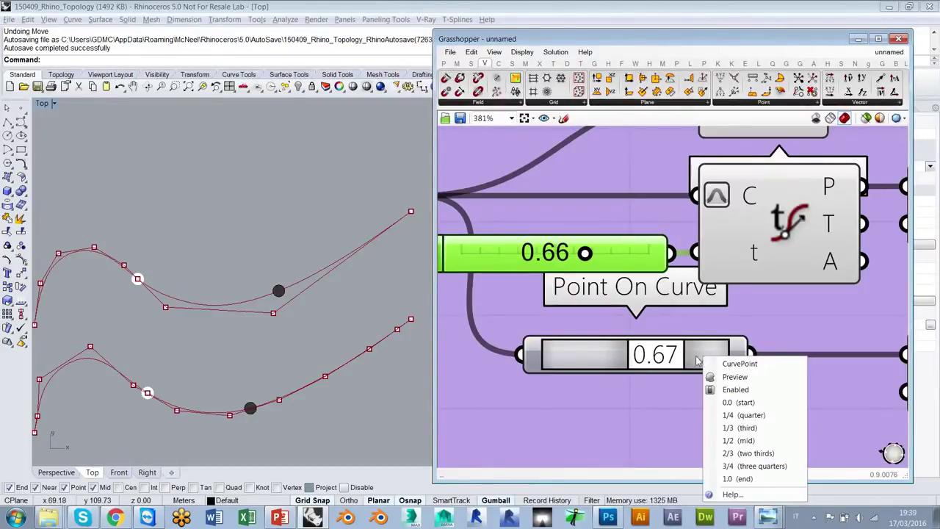
{"action": "left_click", "coordinate": [732, 465]}
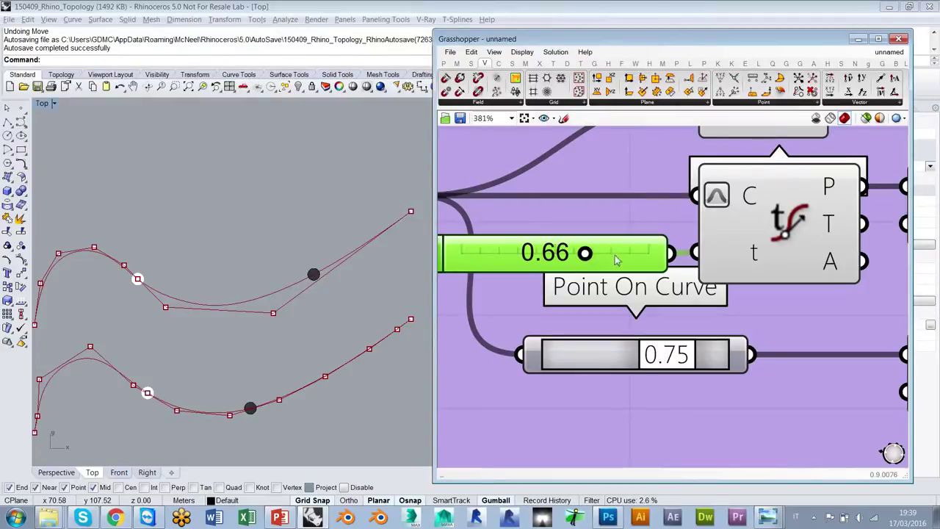
{"action": "scroll", "coordinate": [585, 257], "scroll_direction": "up", "scroll_amount": 1}
{"action": "left_click_drag", "start_coordinate": [564, 259], "coordinate": [587, 258]}
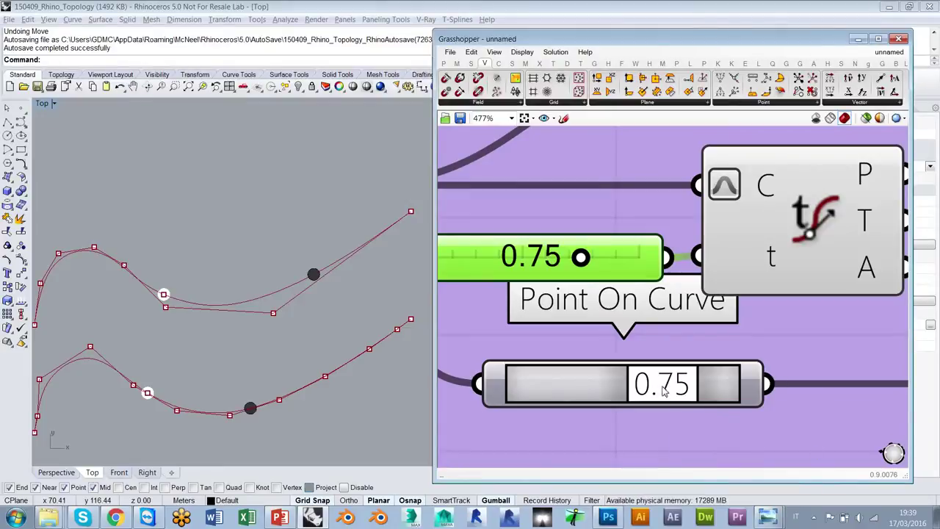
- Set both the upper curve's Point On Curve and its Parameter to 1.00
{"action": "left_click_drag", "start_coordinate": [663, 391], "coordinate": [725, 392]}
{"action": "left_click_drag", "start_coordinate": [579, 257], "coordinate": [639, 257]}
{"action": "scroll", "coordinate": [640, 257], "scroll_direction": "down", "scroll_amount": 3}
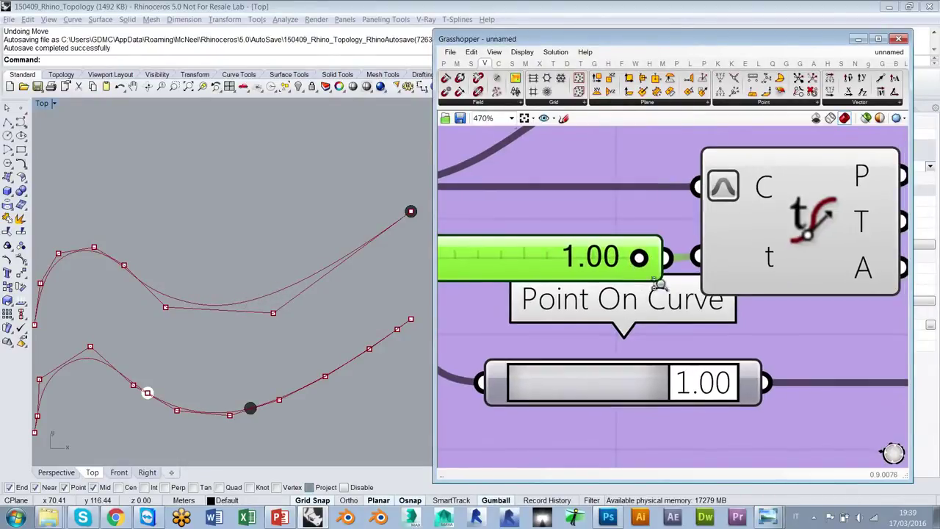
- Reset the upper curve's Parameter to 0.00, then lengthen its slider and widen the Grasshopper window to make room for it
{"action": "left_click_drag", "start_coordinate": [693, 269], "coordinate": [536, 273]}
{"action": "scroll", "coordinate": [536, 273], "scroll_direction": "down", "scroll_amount": 3}
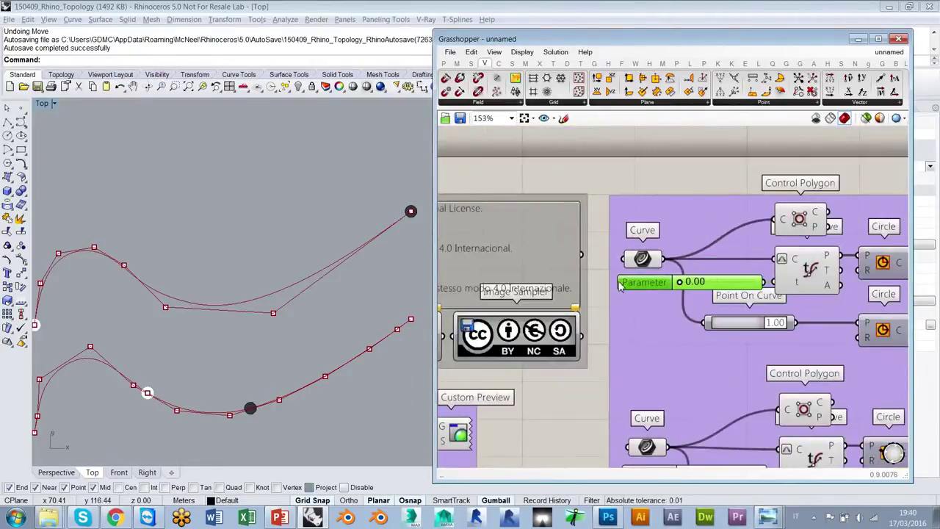
{"action": "left_click_drag", "start_coordinate": [737, 286], "coordinate": [758, 276]}
{"action": "right_click_drag", "start_coordinate": [541, 287], "coordinate": [573, 295]}
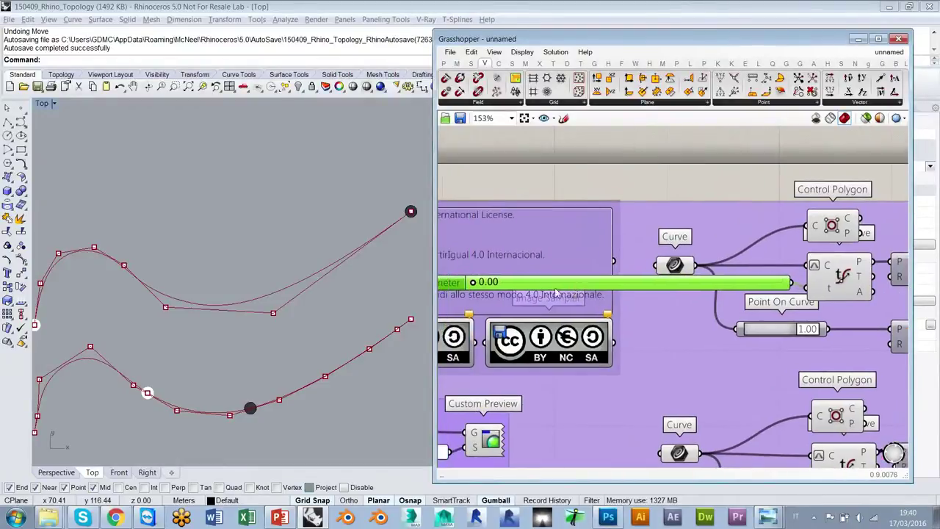
{"action": "left_click_drag", "start_coordinate": [432, 260], "coordinate": [404, 260]}
{"action": "right_click_drag", "start_coordinate": [464, 289], "coordinate": [476, 290]}
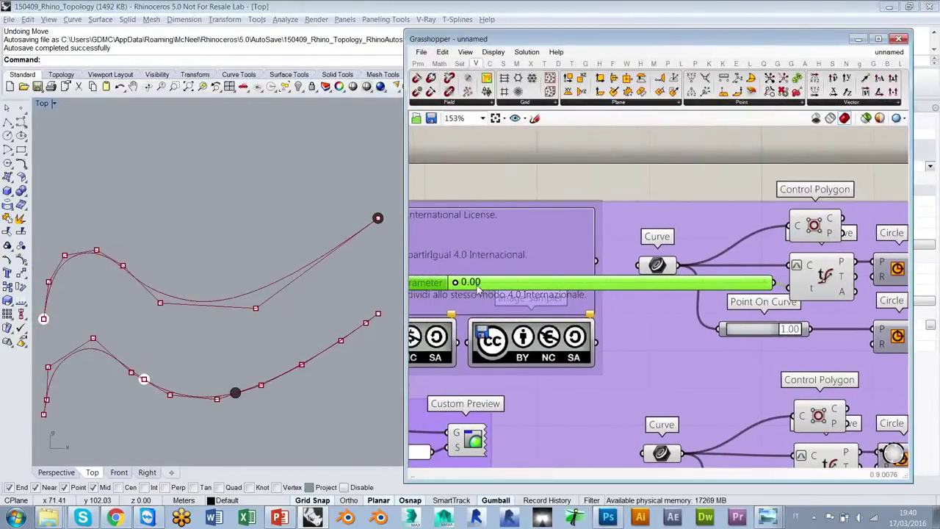
- Sweep the upper curve's Parameter from 0.00 to 1.00 and examine the curve with its control points from start to end
{"action": "left_click_drag", "start_coordinate": [454, 284], "coordinate": [764, 283]}
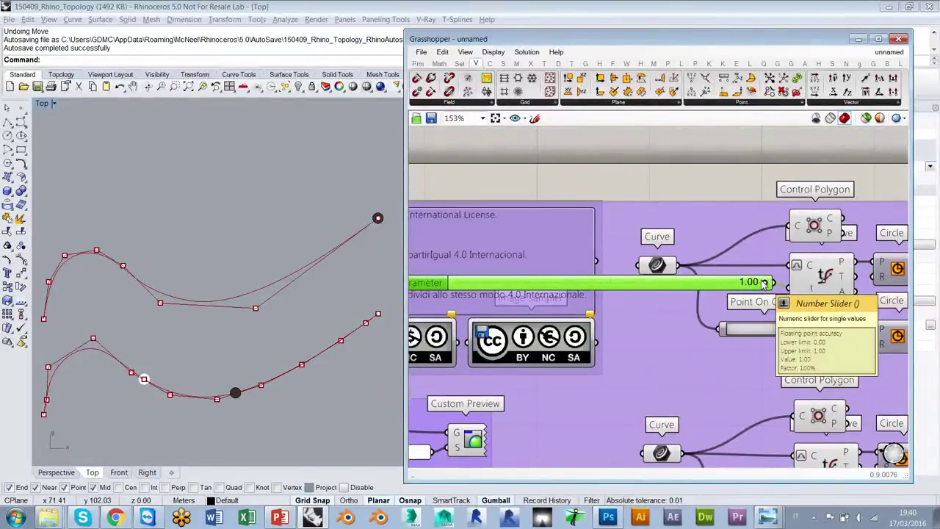
{"action": "right_click_drag", "start_coordinate": [252, 295], "coordinate": [261, 282]}
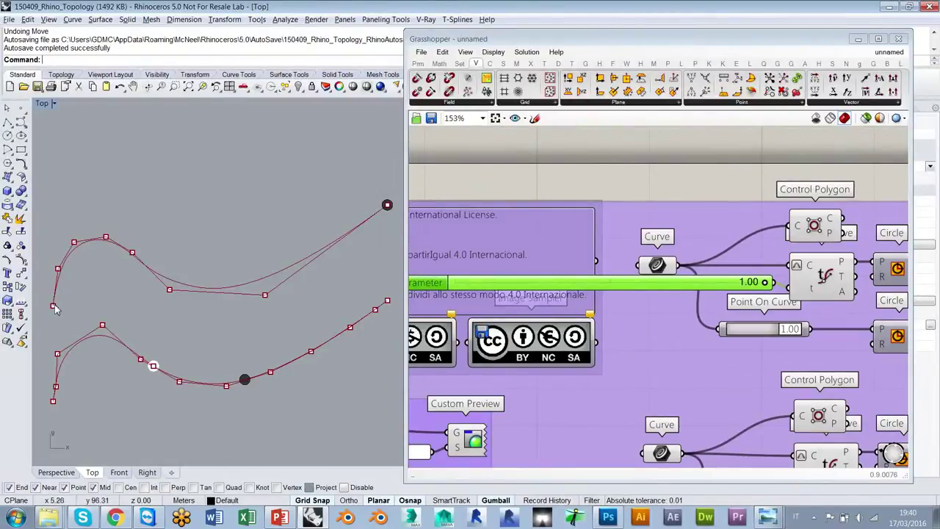
{"action": "scroll", "coordinate": [114, 292], "scroll_direction": "up", "scroll_amount": 3}
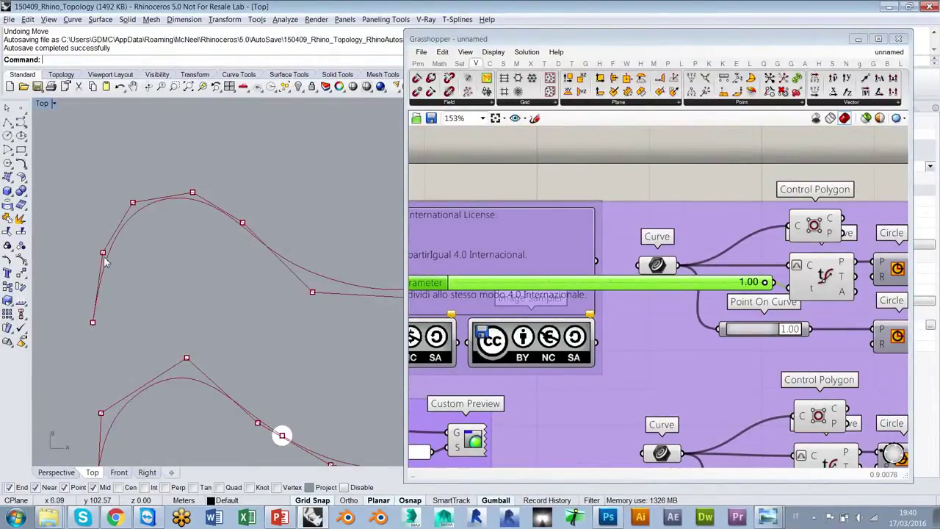
{"action": "scroll", "coordinate": [192, 290], "scroll_direction": "down", "scroll_amount": 4}
{"action": "right_click_drag", "start_coordinate": [173, 286], "coordinate": [95, 293]}
{"action": "scroll", "coordinate": [235, 284], "scroll_direction": "down", "scroll_amount": 2}
{"action": "right_click_drag", "start_coordinate": [239, 284], "coordinate": [194, 303]}
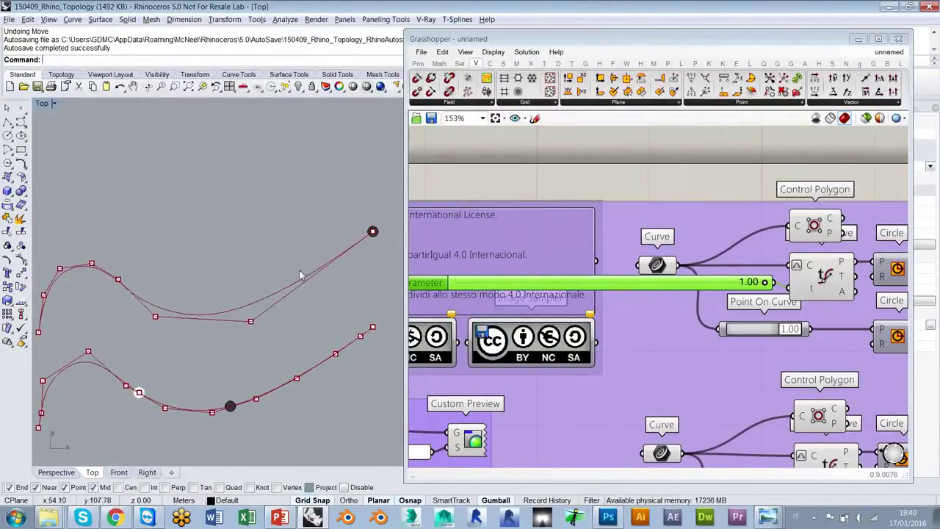
{"action": "right_click_drag", "start_coordinate": [370, 233], "coordinate": [386, 228]}
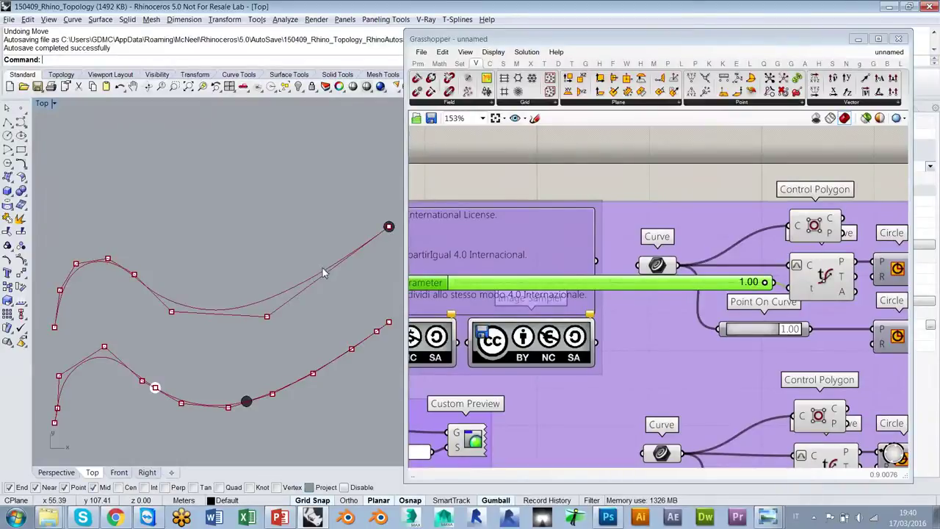
{"action": "right_click_drag", "start_coordinate": [322, 267], "coordinate": [316, 261]}
- Shorten the upper curve's Parameter slider back to a compact width between the Curve and Evaluate Curve components
{"action": "left_click_drag", "start_coordinate": [781, 288], "coordinate": [547, 287]}
{"action": "left_click_drag", "start_coordinate": [477, 286], "coordinate": [710, 293]}
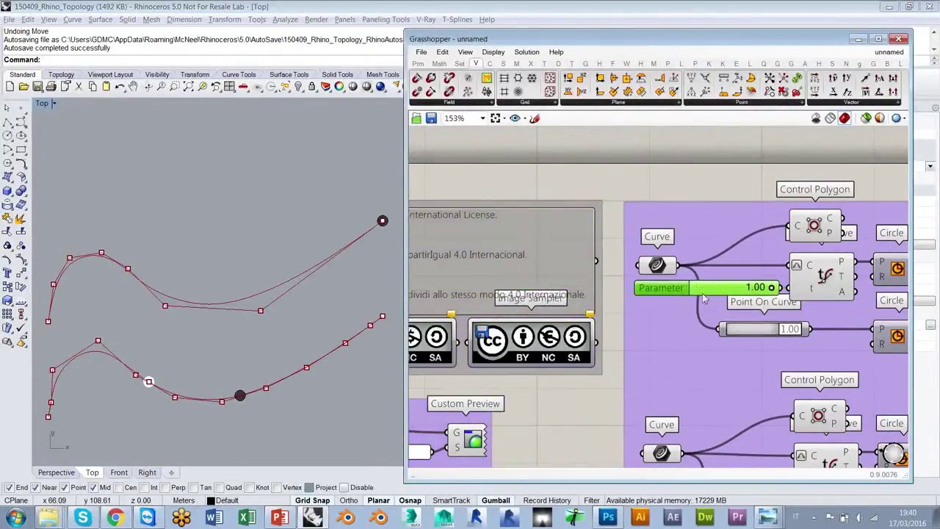
{"action": "right_click_drag", "start_coordinate": [709, 293], "coordinate": [553, 293]}
{"action": "left_click_drag", "start_coordinate": [531, 293], "coordinate": [525, 290]}
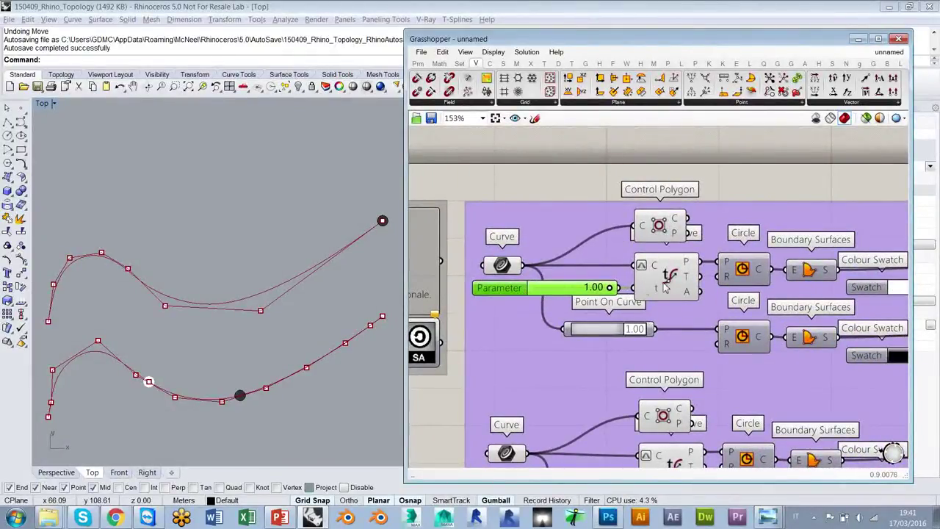
- Deselect the slider and lower the upper curve's Parameter to about the middle of its range
{"action": "left_click", "coordinate": [442, 356]}
{"action": "scroll", "coordinate": [279, 249], "scroll_direction": "down", "scroll_amount": 2}
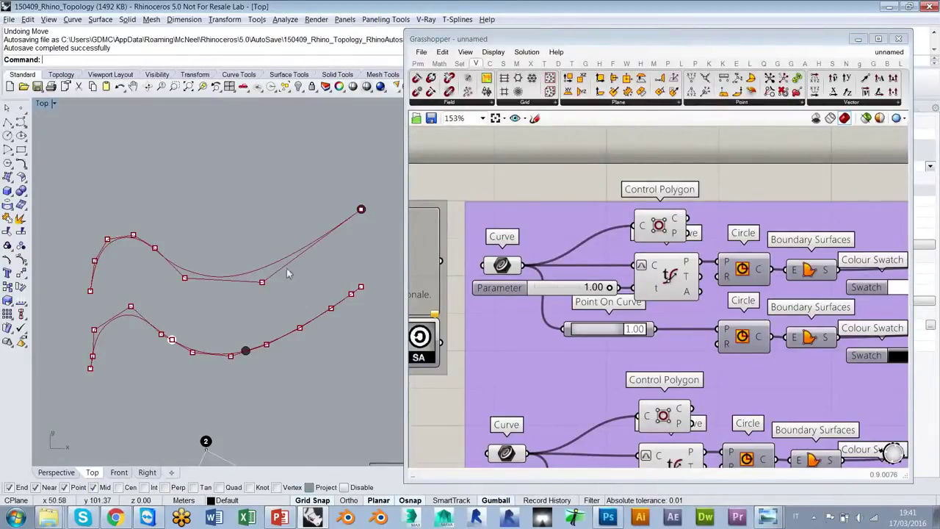
{"action": "left_click", "coordinate": [452, 190]}
{"action": "right_click_drag", "start_coordinate": [254, 294], "coordinate": [258, 282]}
{"action": "left_click_drag", "start_coordinate": [611, 288], "coordinate": [574, 292]}
- Lengthen the lower curve's Parameter slider for finer control and reset its value to 0.00
{"action": "right_click_drag", "start_coordinate": [617, 381], "coordinate": [639, 327]}
{"action": "scroll", "coordinate": [563, 292], "scroll_direction": "up", "scroll_amount": 2}
{"action": "scroll", "coordinate": [600, 301], "scroll_direction": "down", "scroll_amount": 5}
{"action": "left_click_drag", "start_coordinate": [585, 302], "coordinate": [476, 297]}
{"action": "left_click_drag", "start_coordinate": [536, 296], "coordinate": [472, 297]}
{"action": "scroll", "coordinate": [525, 301], "scroll_direction": "up", "scroll_amount": 5}
{"action": "right_click_drag", "start_coordinate": [619, 336], "coordinate": [570, 333]}
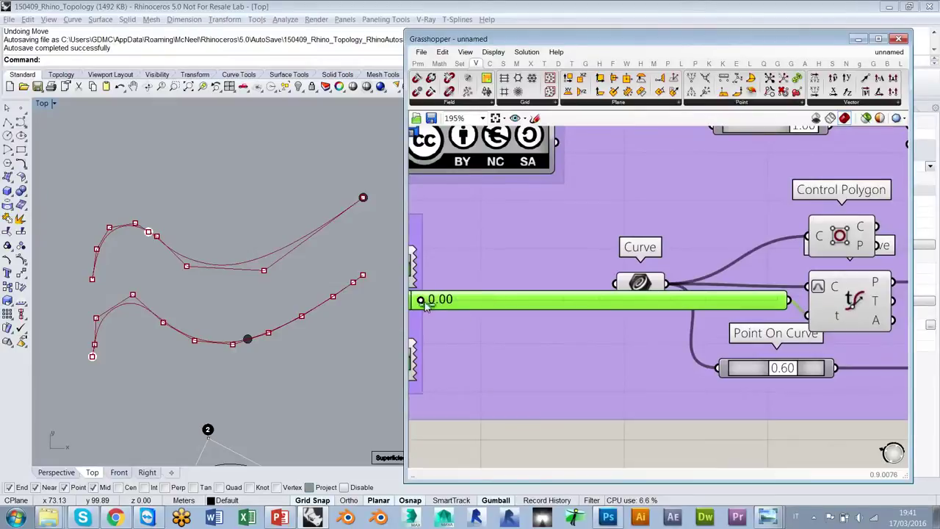
- Sweep the lower curve's Parameter up from 0.00, then enter an exact value of 0.5
{"action": "left_click_drag", "start_coordinate": [421, 301], "coordinate": [467, 305]}
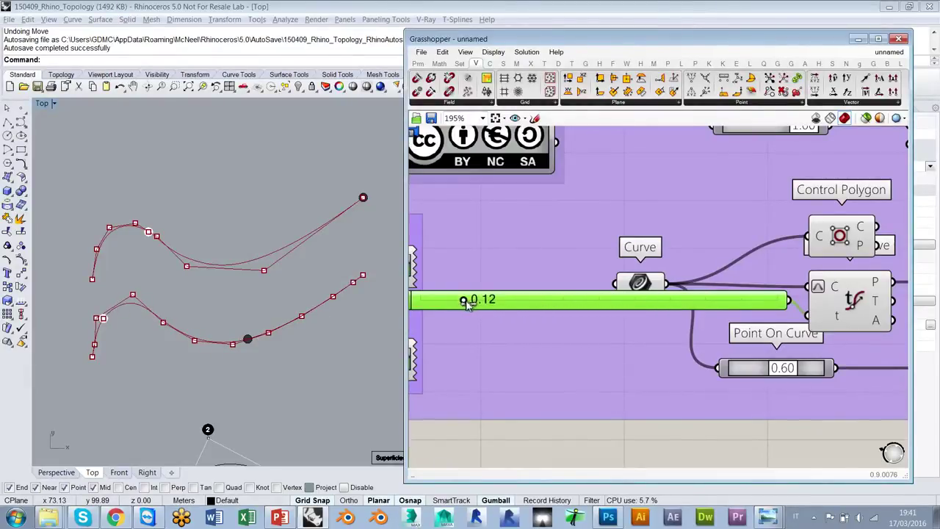
{"action": "double_click", "coordinate": [573, 302]}
{"action": "type", "text": "0.5"}
{"action": "key", "text": "Return"}
- Set the lower curve's Point On Curve to 1/2 (mid) and compare its two markers up close
{"action": "right_click_drag", "start_coordinate": [662, 343], "coordinate": [449, 298]}
{"action": "scroll", "coordinate": [516, 323], "scroll_direction": "up", "scroll_amount": 2}
{"action": "left_click_drag", "start_coordinate": [599, 324], "coordinate": [597, 325]}
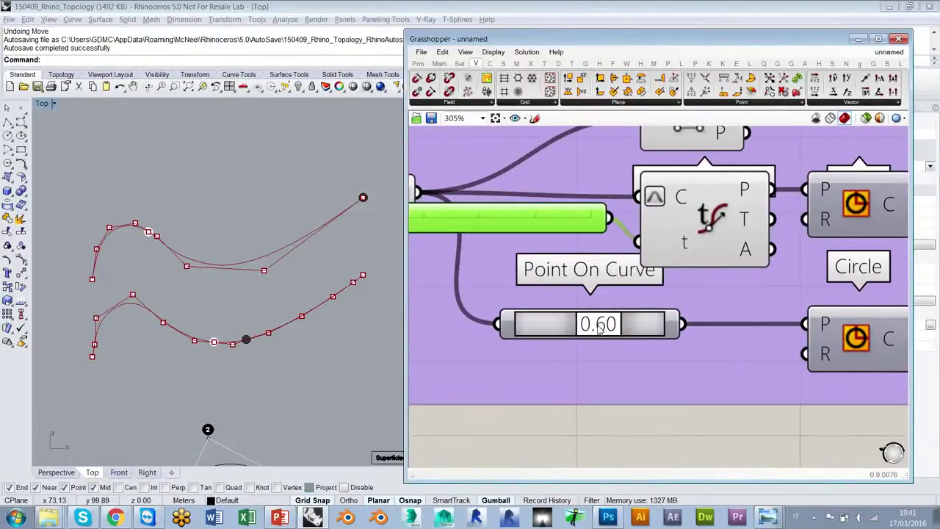
{"action": "right_click", "coordinate": [549, 324]}
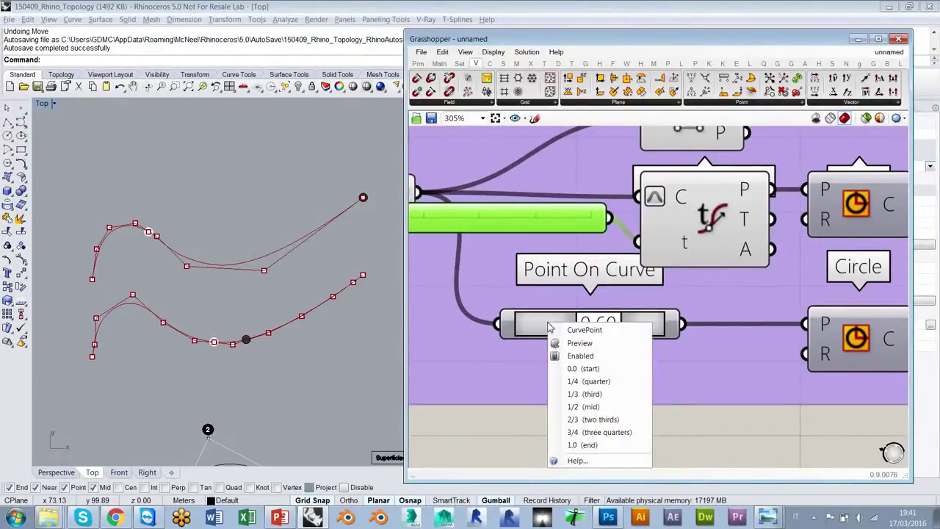
{"action": "left_click", "coordinate": [573, 408]}
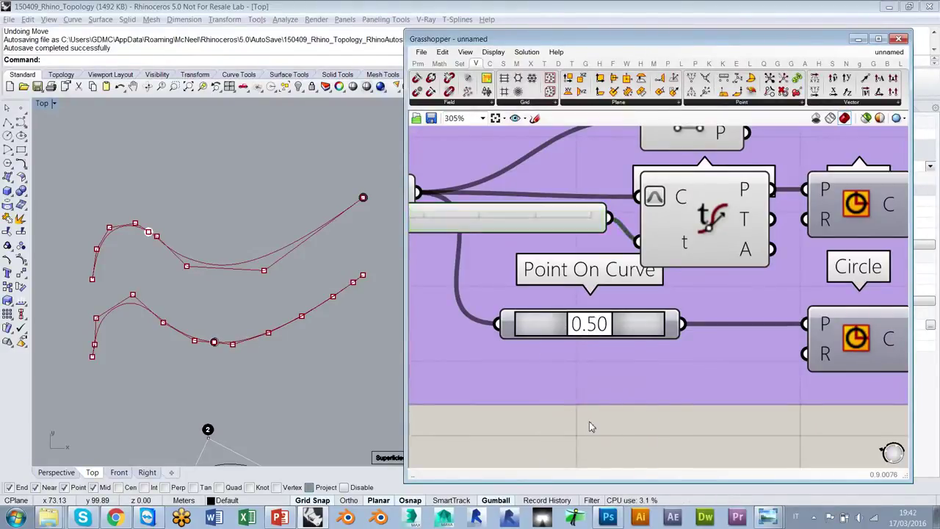
{"action": "scroll", "coordinate": [235, 334], "scroll_direction": "up", "scroll_amount": 3}
{"action": "scroll", "coordinate": [220, 328], "scroll_direction": "up", "scroll_amount": 4}
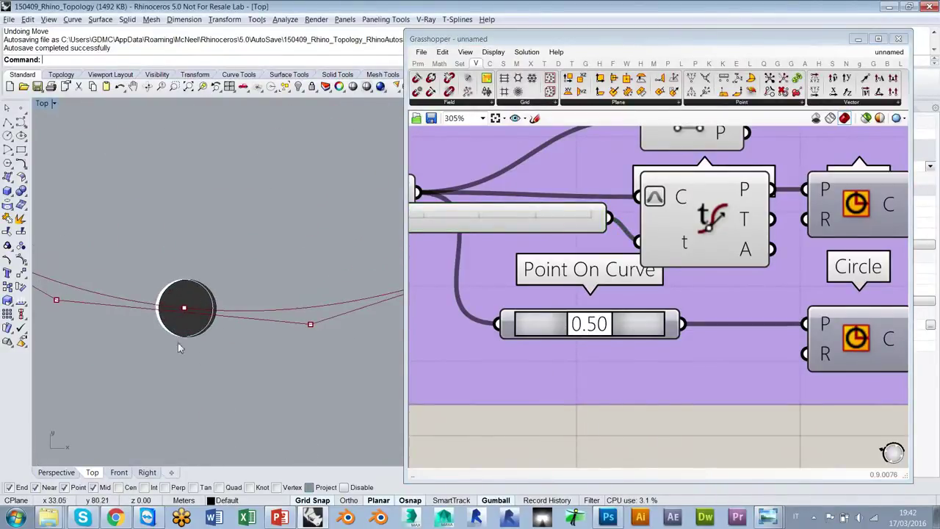
{"action": "scroll", "coordinate": [219, 316], "scroll_direction": "down", "scroll_amount": 6}
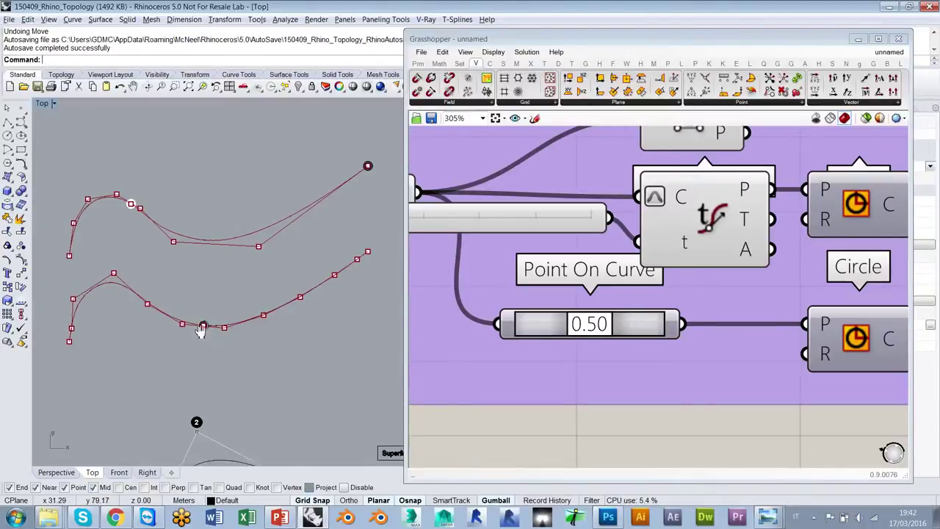
{"action": "scroll", "coordinate": [216, 300], "scroll_direction": "up", "scroll_amount": 5}
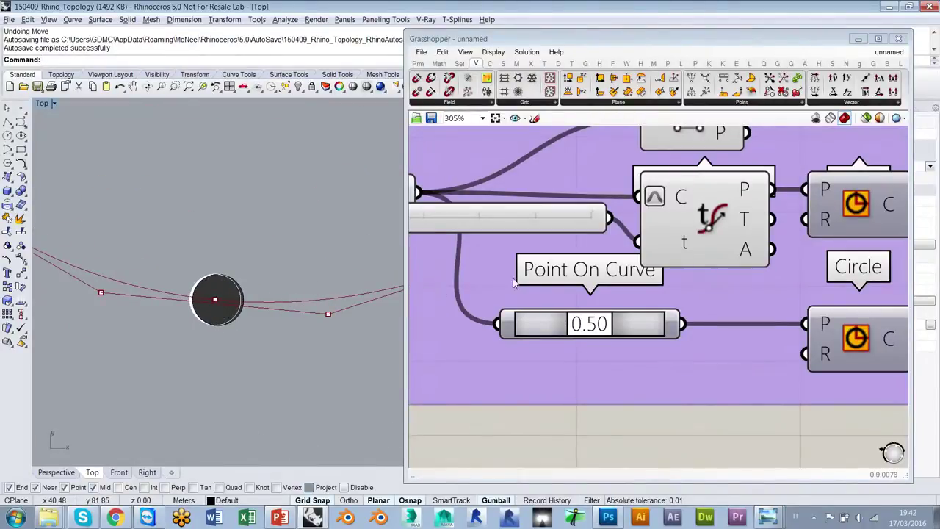
- Move the lower curve's Parameter slider closer to its Curve component so the whole slider is readable
{"action": "scroll", "coordinate": [504, 284], "scroll_direction": "down", "scroll_amount": 1}
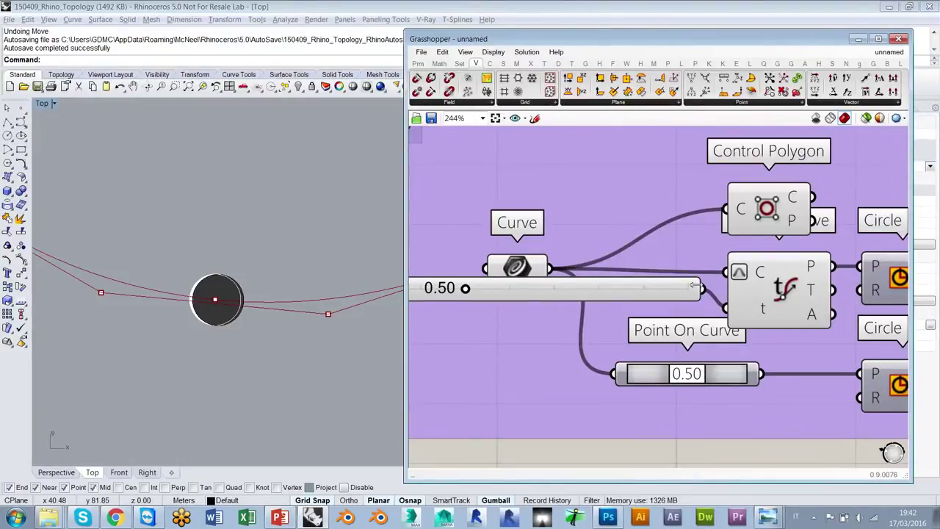
{"action": "left_click_drag", "start_coordinate": [669, 292], "coordinate": [588, 311]}
{"action": "right_click_drag", "start_coordinate": [580, 349], "coordinate": [564, 348]}
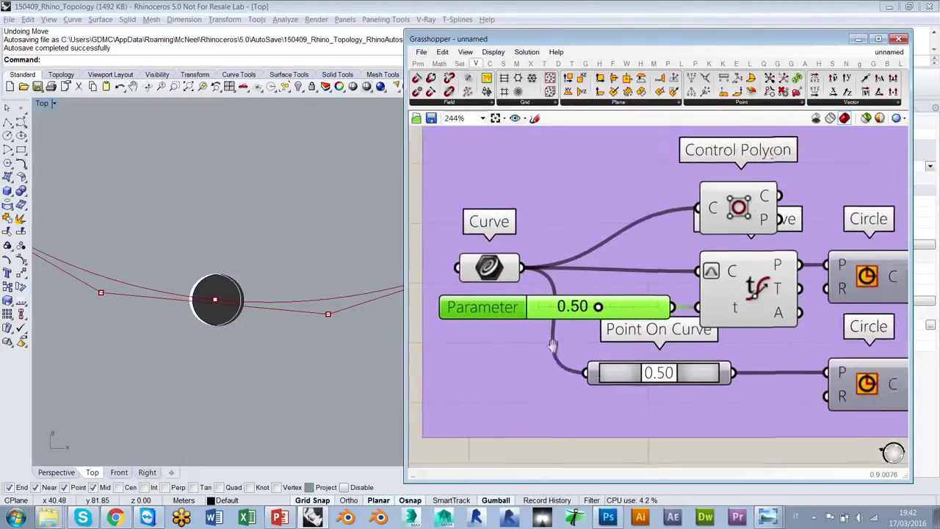
{"action": "scroll", "coordinate": [564, 346], "scroll_direction": "down", "scroll_amount": 5}
{"action": "left_click", "coordinate": [550, 400]}
- Compare the marker positions along both full curves in the Top view
{"action": "scroll", "coordinate": [294, 319], "scroll_direction": "down", "scroll_amount": 6}
{"action": "scroll", "coordinate": [219, 330], "scroll_direction": "down", "scroll_amount": 2}
{"action": "right_click_drag", "start_coordinate": [273, 300], "coordinate": [255, 315]}
{"action": "right_click_drag", "start_coordinate": [235, 256], "coordinate": [232, 282]}
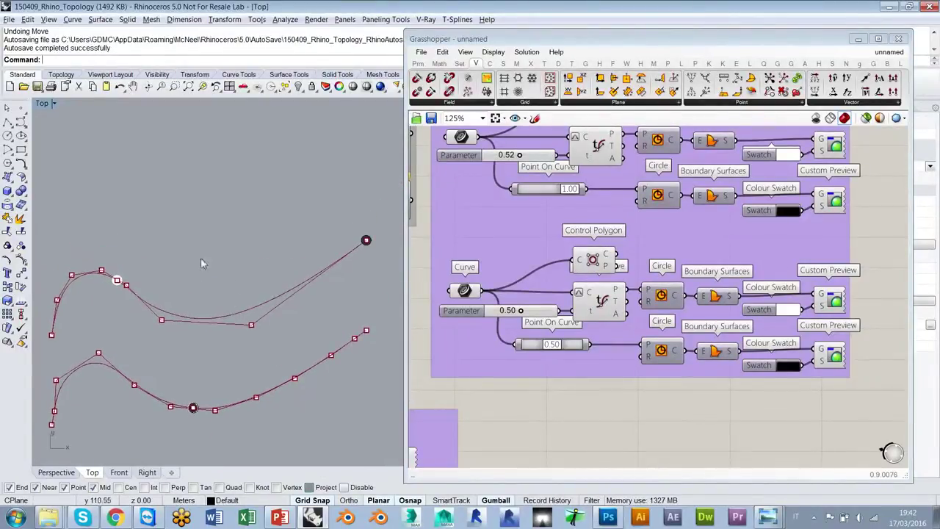
{"action": "right_click_drag", "start_coordinate": [216, 240], "coordinate": [225, 243]}
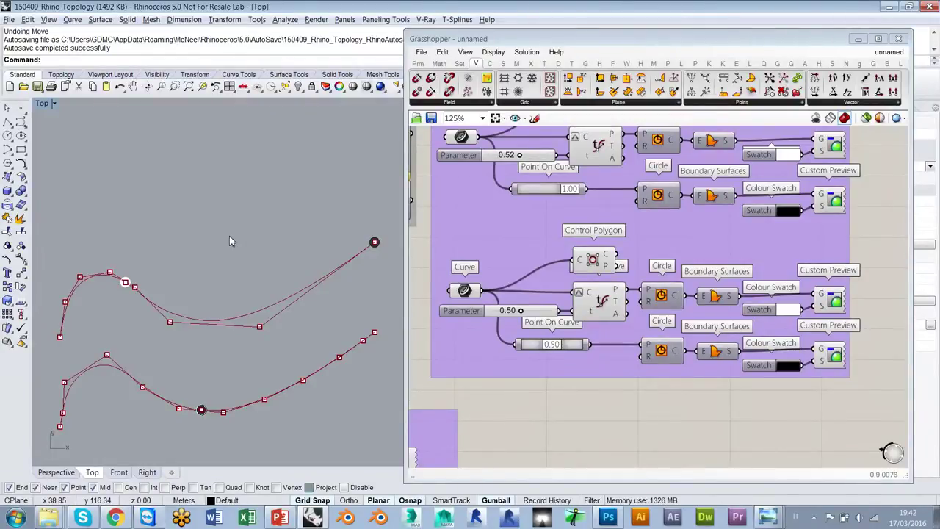
- Duplicate the upper curve and place the copy straight above the original
{"action": "left_click", "coordinate": [22, 163]}
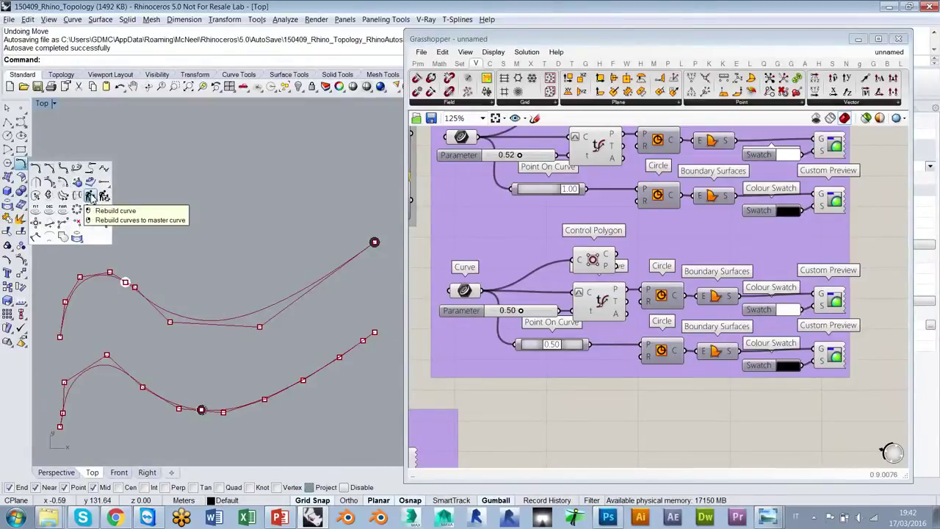
{"action": "right_click_drag", "start_coordinate": [150, 174], "coordinate": [156, 268]}
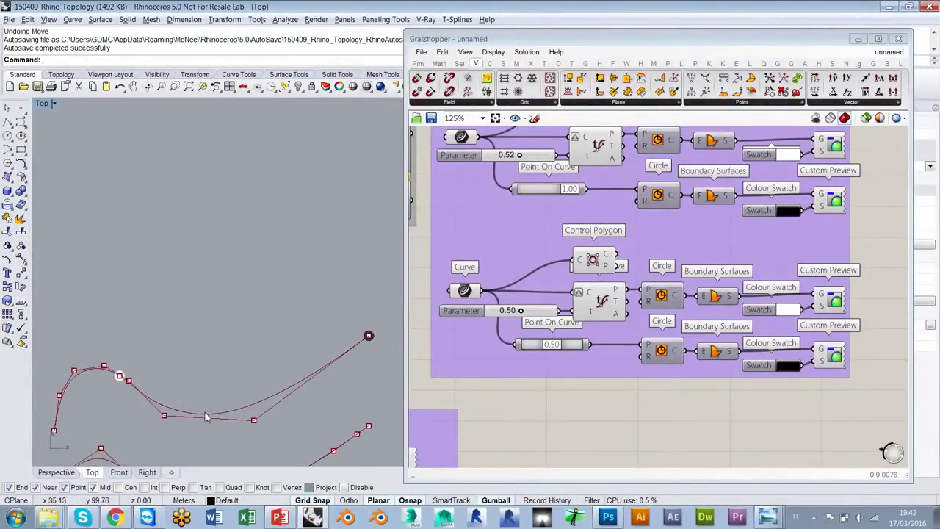
{"action": "left_click", "coordinate": [226, 413]}
{"action": "left_click_drag", "start_coordinate": [211, 378], "coordinate": [210, 204]}
{"action": "left_click", "coordinate": [261, 287]}
- Turn on the copied curve's control points, select all of them, and clear the point selection
{"action": "left_click", "coordinate": [258, 230]}
{"action": "key", "text": "F10"}
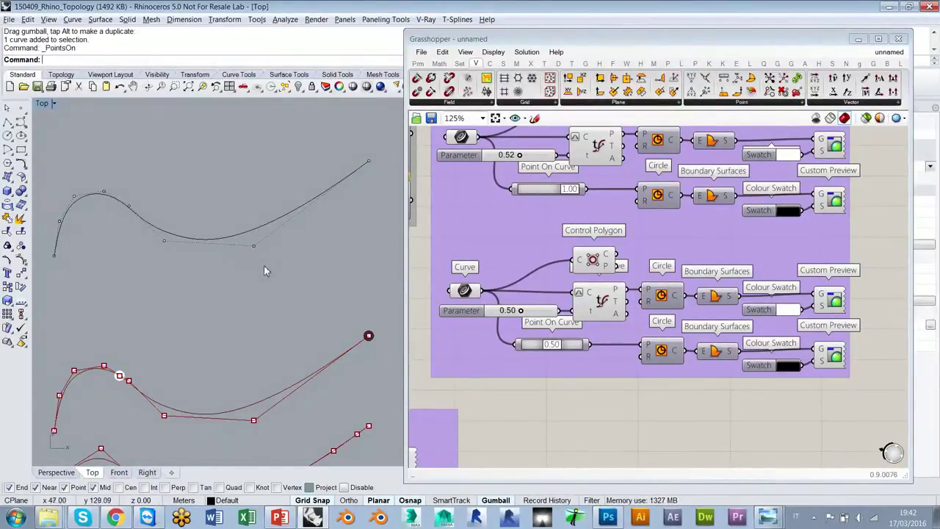
{"action": "left_click_drag", "start_coordinate": [42, 274], "coordinate": [373, 136]}
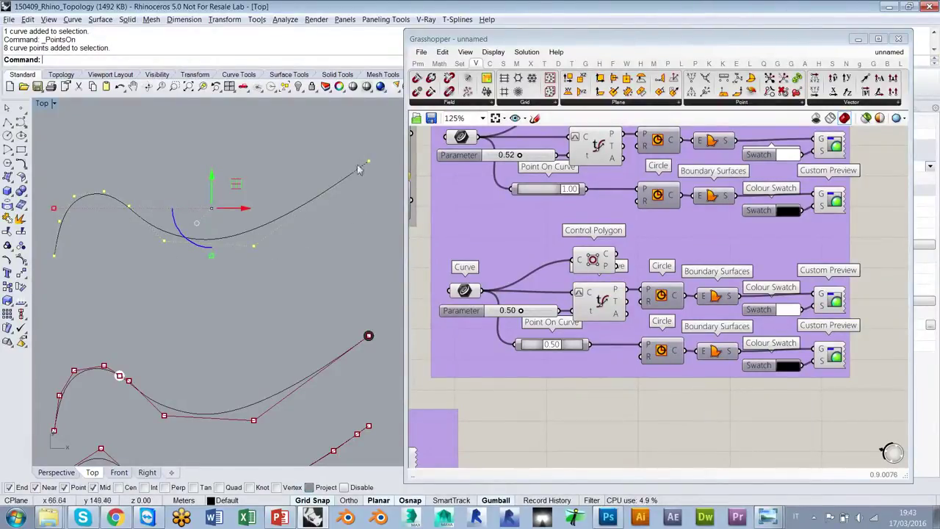
{"action": "key", "text": "Escape"}
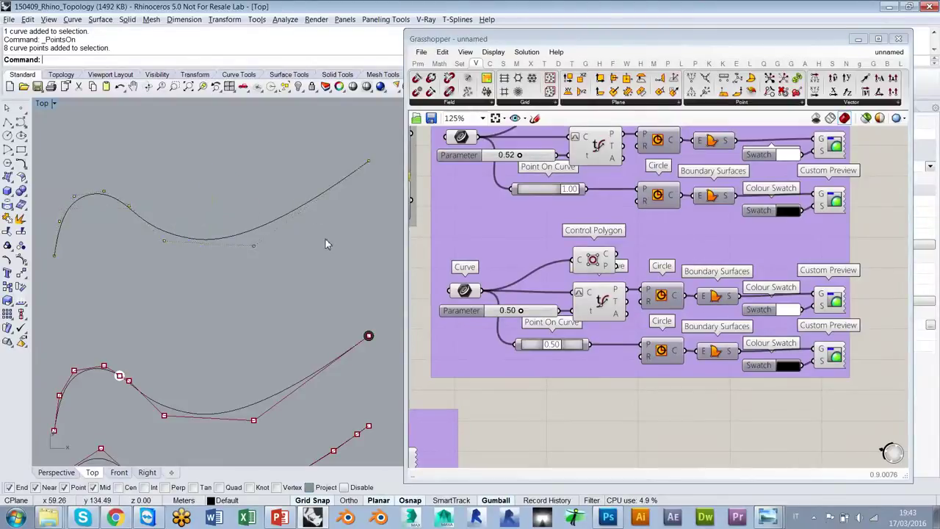
- Rebuild the copied curve with 16 points at degree 3, deleting the input, and turn on its control points
{"action": "left_click", "coordinate": [269, 226]}
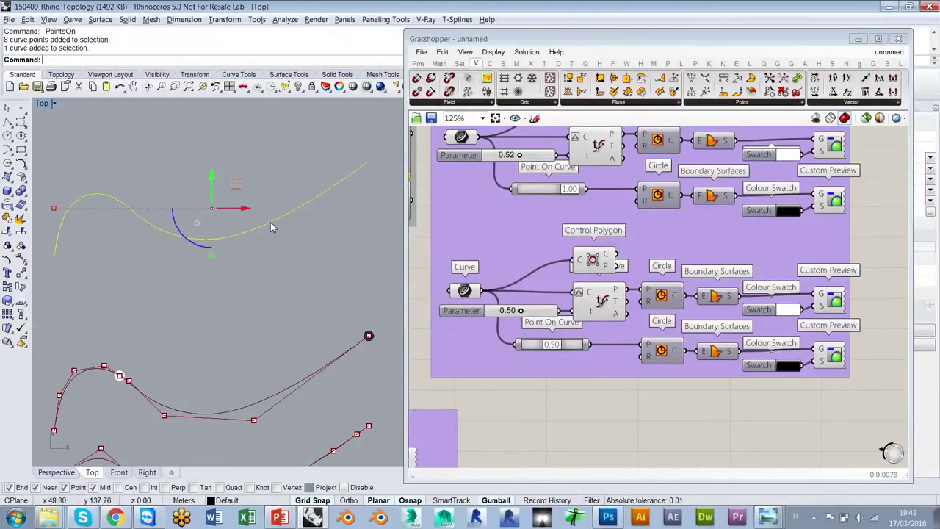
{"action": "left_click", "coordinate": [21, 163]}
{"action": "left_click", "coordinate": [90, 196]}
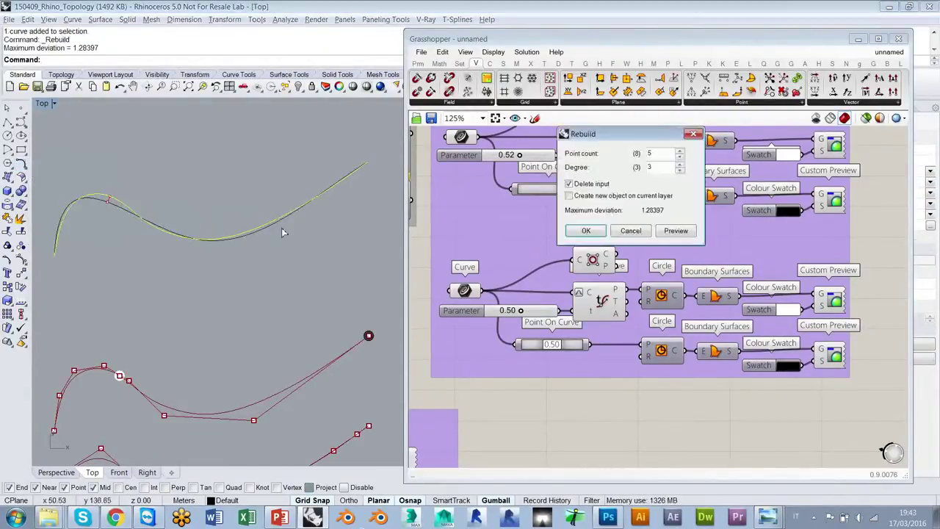
{"action": "left_click_drag", "start_coordinate": [613, 140], "coordinate": [201, 281]}
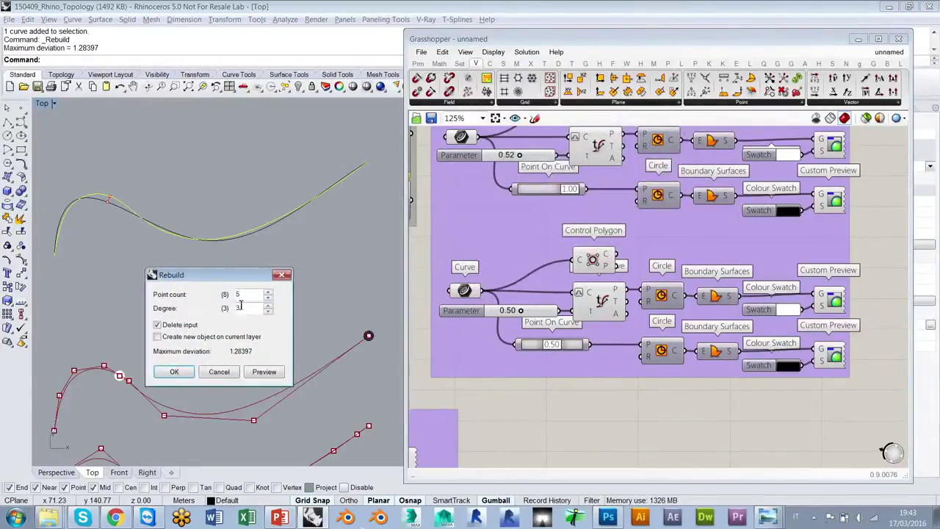
{"action": "double_click", "coordinate": [249, 293]}
{"action": "type", "text": "16"}
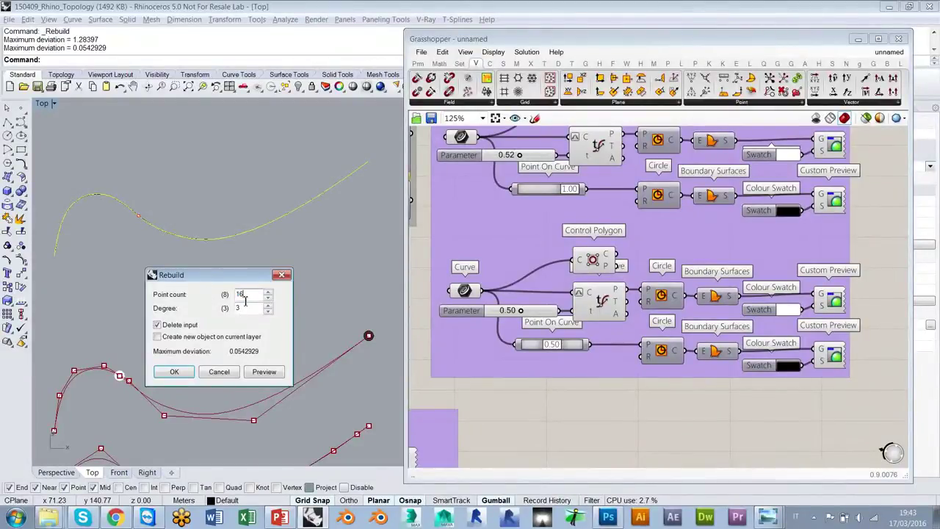
{"action": "left_click", "coordinate": [185, 371]}
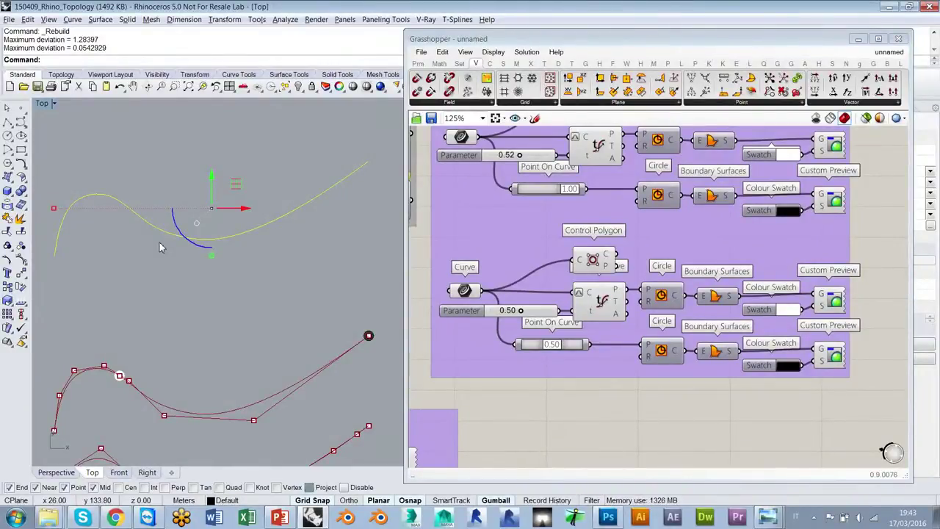
{"action": "key", "text": "F10"}
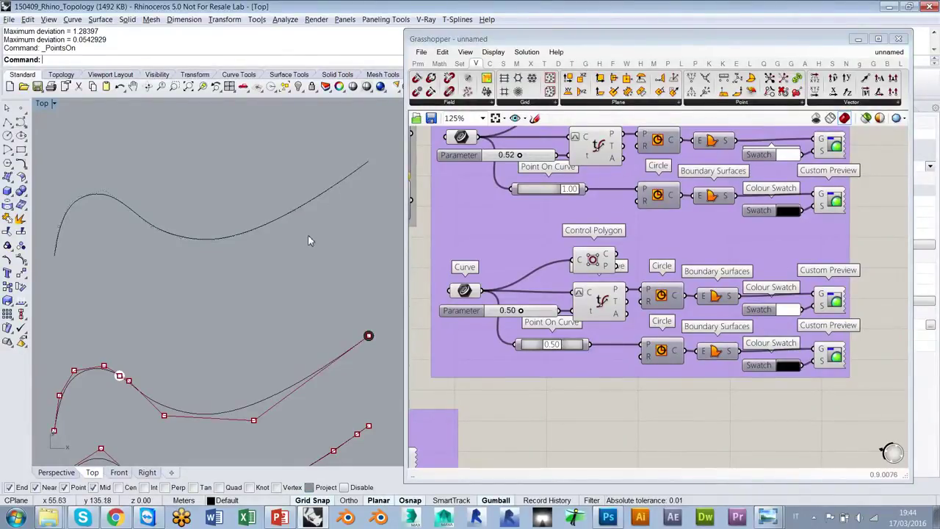
- Delete the rebuilt copy and return to the two original curves
{"action": "left_click", "coordinate": [204, 238]}
{"action": "key", "text": "Delete"}
{"action": "scroll", "coordinate": [169, 196], "scroll_direction": "down", "scroll_amount": 1}
{"action": "scroll", "coordinate": [169, 196], "scroll_direction": "down", "scroll_amount": 2}
{"action": "right_click_drag", "start_coordinate": [232, 283], "coordinate": [207, 239]}
{"action": "scroll", "coordinate": [119, 317], "scroll_direction": "up", "scroll_amount": 2}
{"action": "scroll", "coordinate": [119, 317], "scroll_direction": "up", "scroll_amount": 2}
{"action": "right_click_drag", "start_coordinate": [177, 300], "coordinate": [189, 286]}
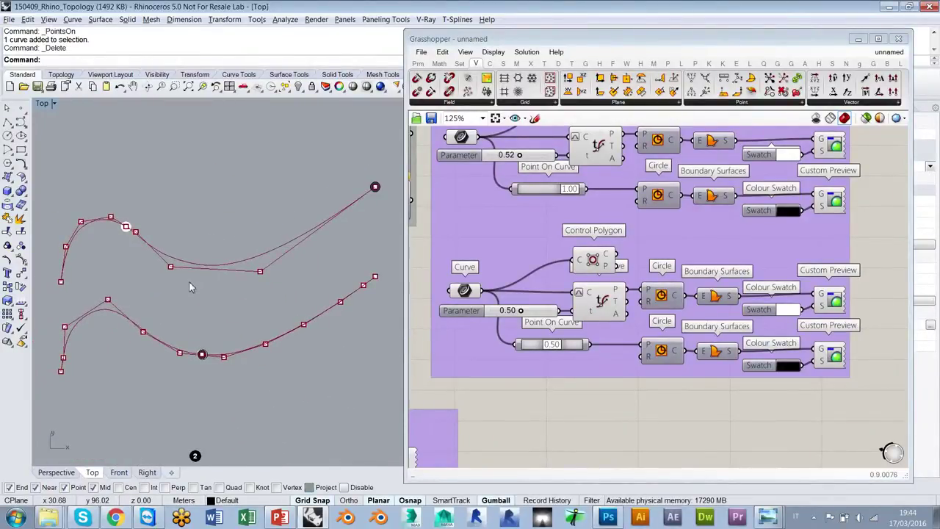
- Locate the CP, Knot and Kink example curves in the model and look over the remaining groups of the Grasshopper definition
{"action": "right_click_drag", "start_coordinate": [331, 287], "coordinate": [269, 288]}
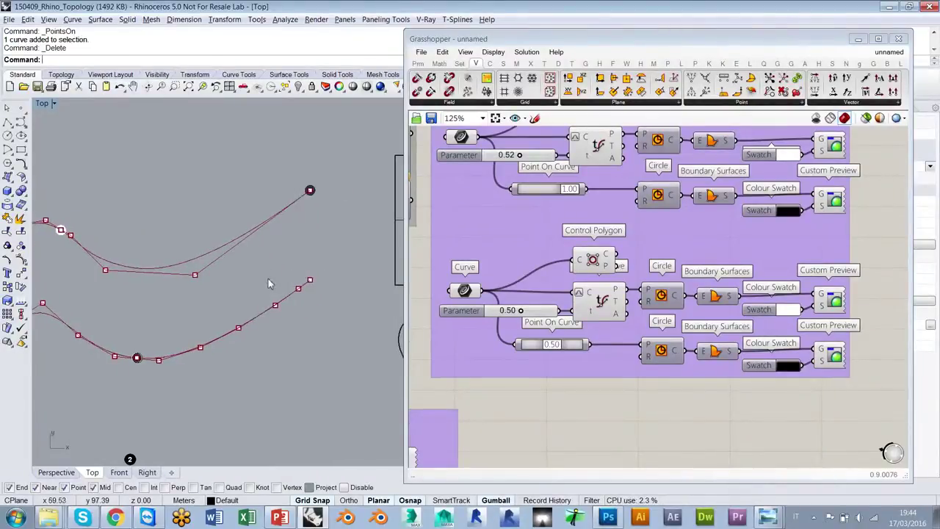
{"action": "scroll", "coordinate": [254, 219], "scroll_direction": "down", "scroll_amount": 5}
{"action": "right_click_drag", "start_coordinate": [200, 374], "coordinate": [271, 190]}
{"action": "scroll", "coordinate": [270, 190], "scroll_direction": "up", "scroll_amount": 2}
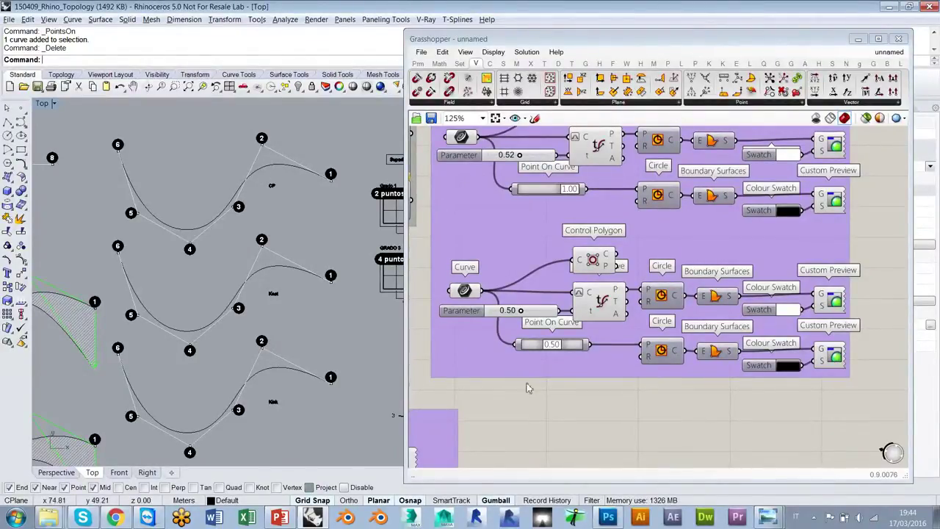
{"action": "scroll", "coordinate": [648, 208], "scroll_direction": "down", "scroll_amount": 4}
{"action": "right_click_drag", "start_coordinate": [477, 298], "coordinate": [595, 268]}
{"action": "right_click_drag", "start_coordinate": [523, 296], "coordinate": [607, 290]}
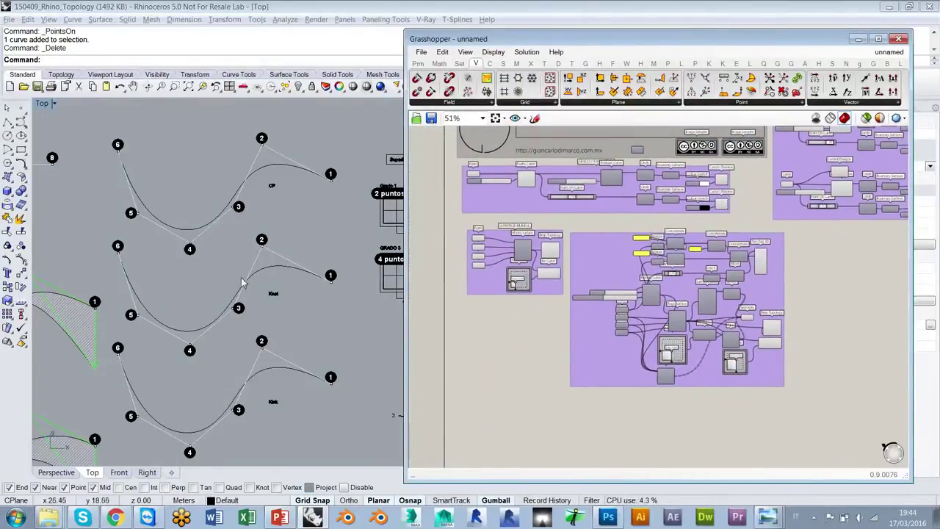
- Minimize the Grasshopper window and frame the CP, Knot and Kink curves in the Top view
{"action": "left_click_drag", "start_coordinate": [766, 45], "coordinate": [588, 42]}
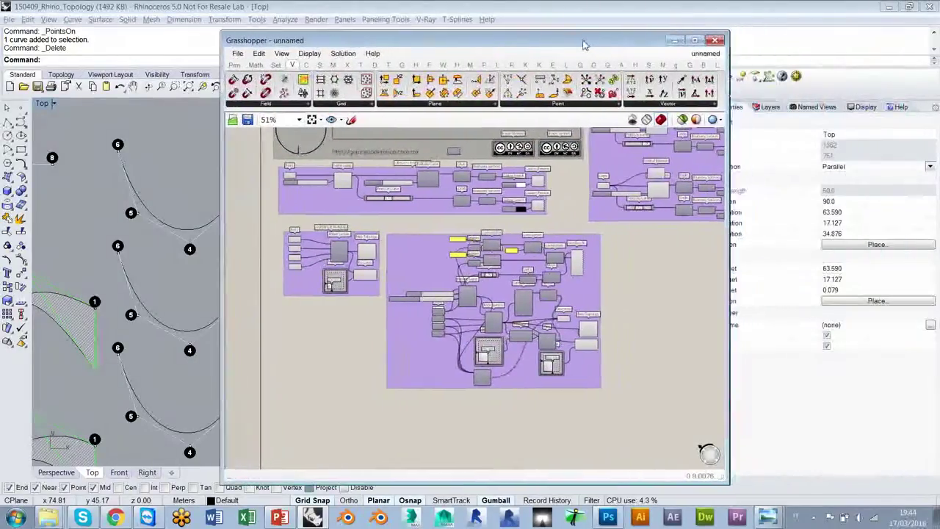
{"action": "left_click", "coordinate": [678, 39]}
{"action": "right_click_drag", "start_coordinate": [282, 309], "coordinate": [417, 323]}
{"action": "scroll", "coordinate": [323, 175], "scroll_direction": "up", "scroll_amount": 4}
{"action": "scroll", "coordinate": [330, 174], "scroll_direction": "up", "scroll_amount": 1}
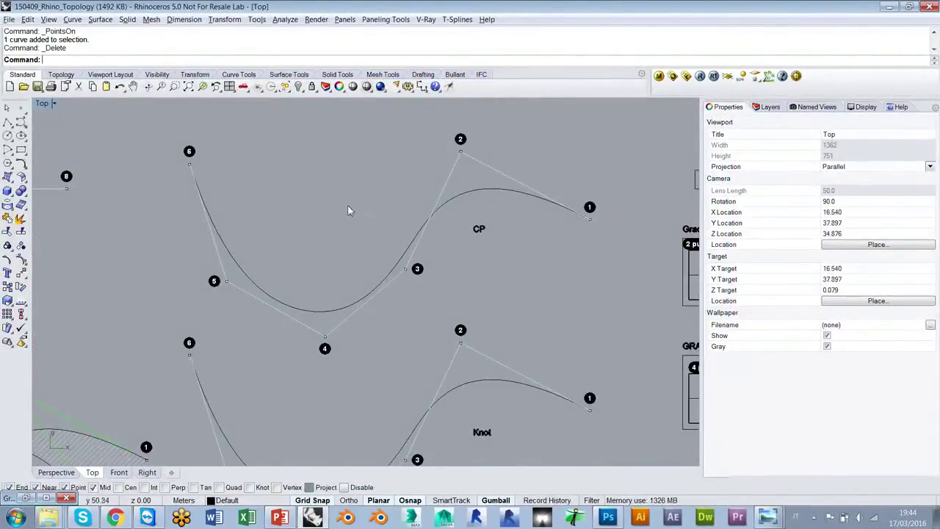
{"action": "scroll", "coordinate": [330, 174], "scroll_direction": "down", "scroll_amount": 3}
{"action": "right_click_drag", "start_coordinate": [333, 248], "coordinate": [380, 235]}
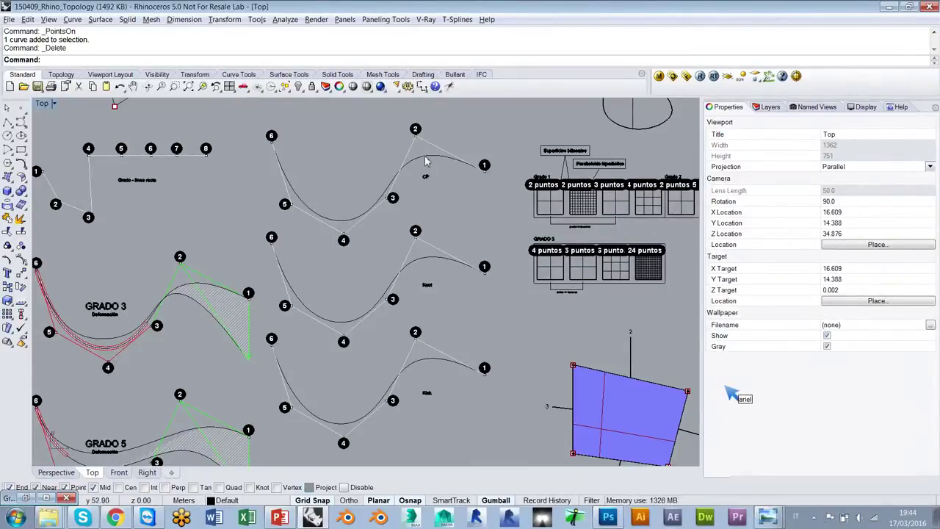
- Highlight the CP, Knot and Kink curves together, pick out the CP curve's control polygon, and clear the selection
{"action": "left_click", "coordinate": [428, 160]}
{"action": "left_click", "coordinate": [423, 260], "text": "shift"}
{"action": "left_click", "coordinate": [417, 360], "text": "shift"}
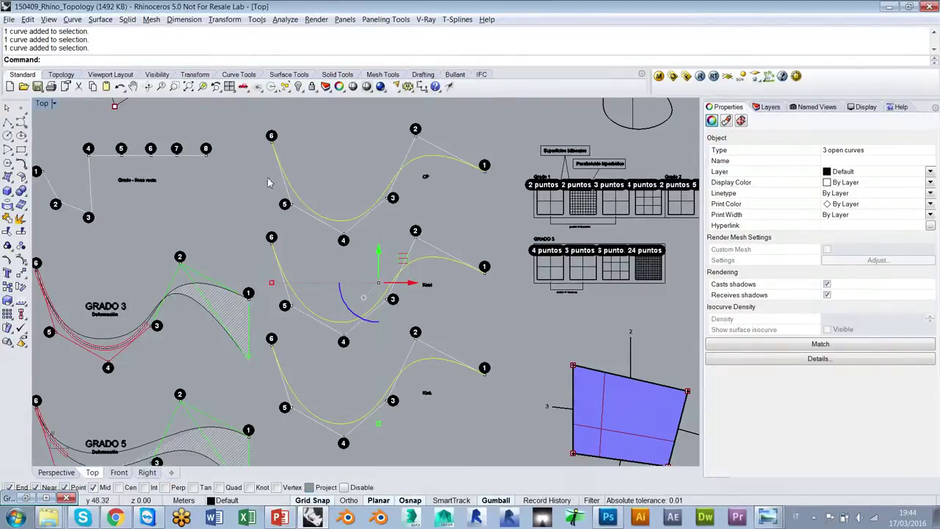
{"action": "left_click", "coordinate": [328, 226]}
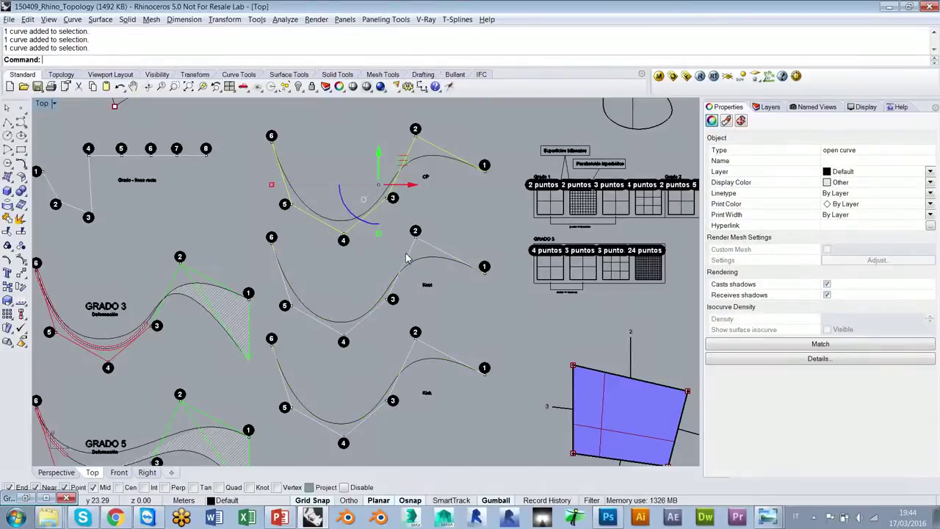
{"action": "left_click", "coordinate": [406, 360]}
{"action": "left_click", "coordinate": [427, 304]}
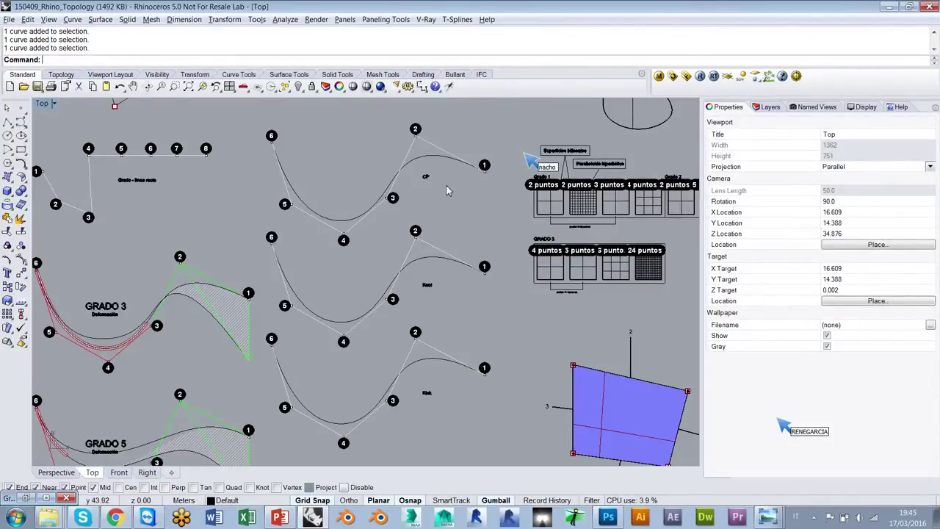
- Highlight point 2 of the CP curve together with its control polygon, and deselect everything
{"action": "left_click", "coordinate": [415, 131]}
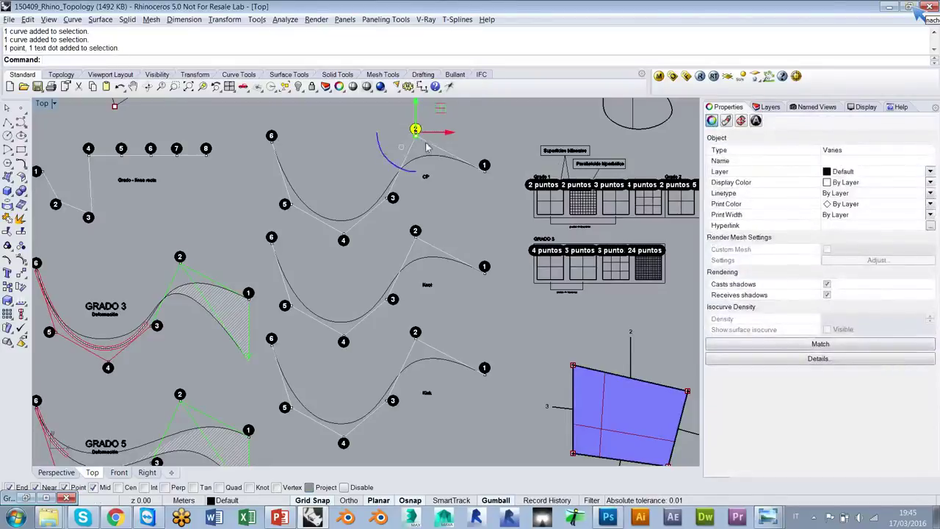
{"action": "left_click", "coordinate": [441, 148], "text": "shift"}
{"action": "left_click", "coordinate": [465, 128]}
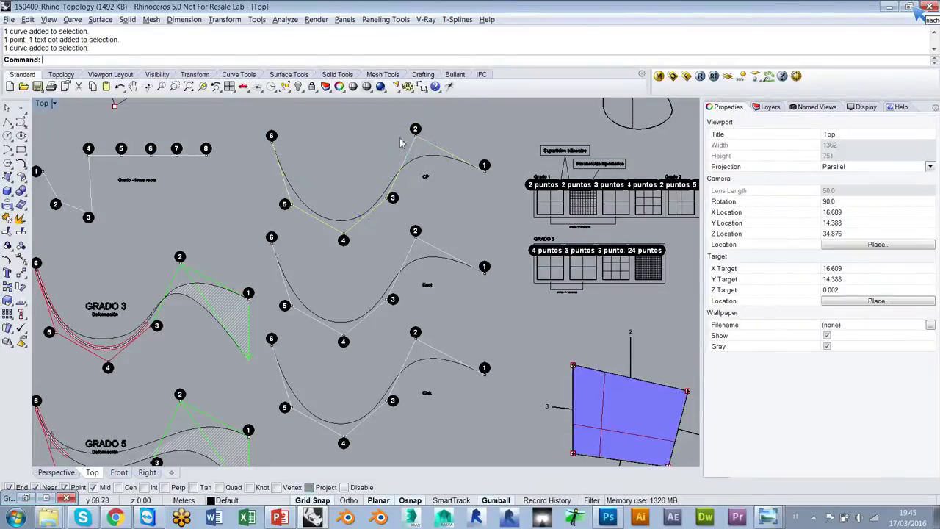
- Turn on the control points of the CP, Knot and Kink curves
{"action": "left_click", "coordinate": [421, 162]}
{"action": "left_click", "coordinate": [428, 261], "text": "shift"}
{"action": "left_click", "coordinate": [430, 359], "text": "shift"}
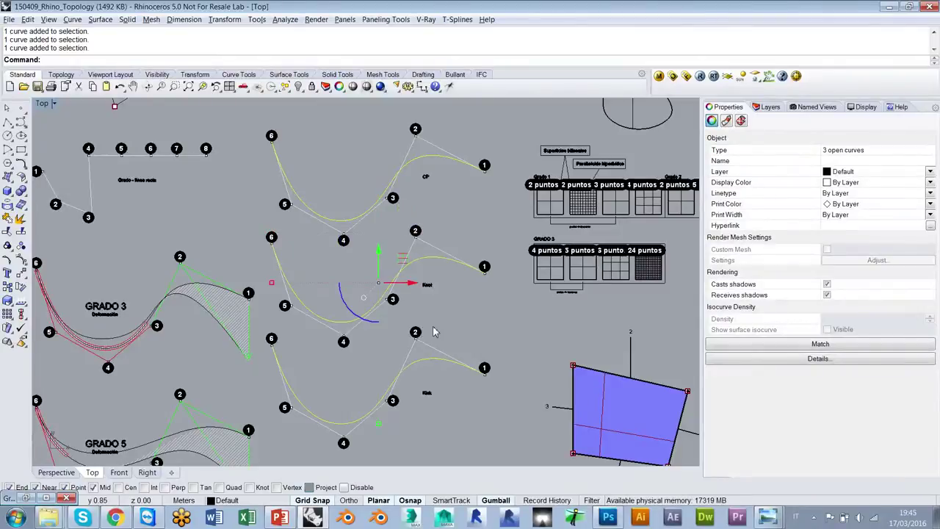
{"action": "left_click", "coordinate": [21, 261]}
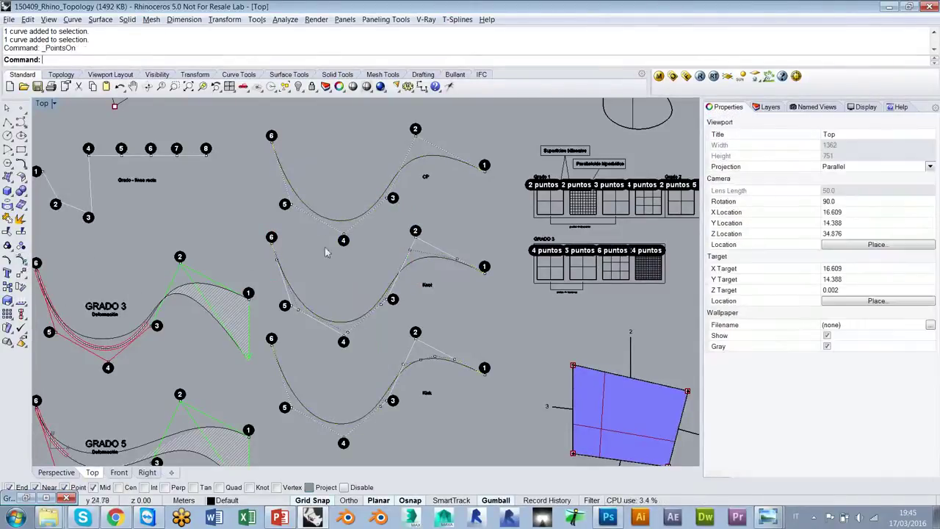
- Compare the control points of the CP, Knot and Kink curves with their numbered control polygons up close
{"action": "mouse_move", "coordinate": [439, 226]}
{"action": "right_mouse_down"}
{"action": "mouse_move", "coordinate": [452, 223]}
{"action": "mouse_move", "coordinate": [440, 245]}
{"action": "right_mouse_up"}
{"action": "scroll", "coordinate": [441, 245], "scroll_direction": "up", "scroll_amount": 5}
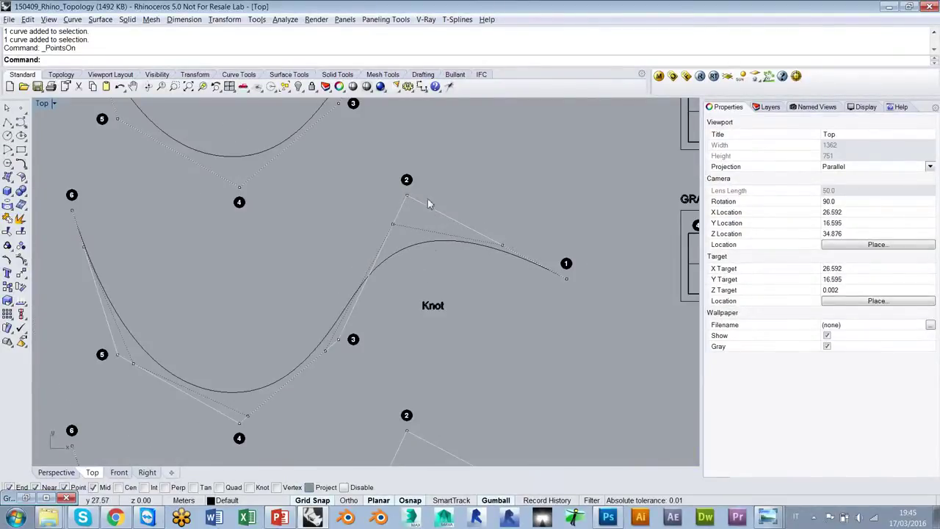
{"action": "scroll", "coordinate": [426, 307], "scroll_direction": "down", "scroll_amount": 10}
{"action": "scroll", "coordinate": [438, 268], "scroll_direction": "up", "scroll_amount": 12}
{"action": "right_click_drag", "start_coordinate": [423, 212], "coordinate": [486, 233]}
{"action": "scroll", "coordinate": [470, 192], "scroll_direction": "down", "scroll_amount": 2}
{"action": "scroll", "coordinate": [469, 191], "scroll_direction": "down", "scroll_amount": 1}
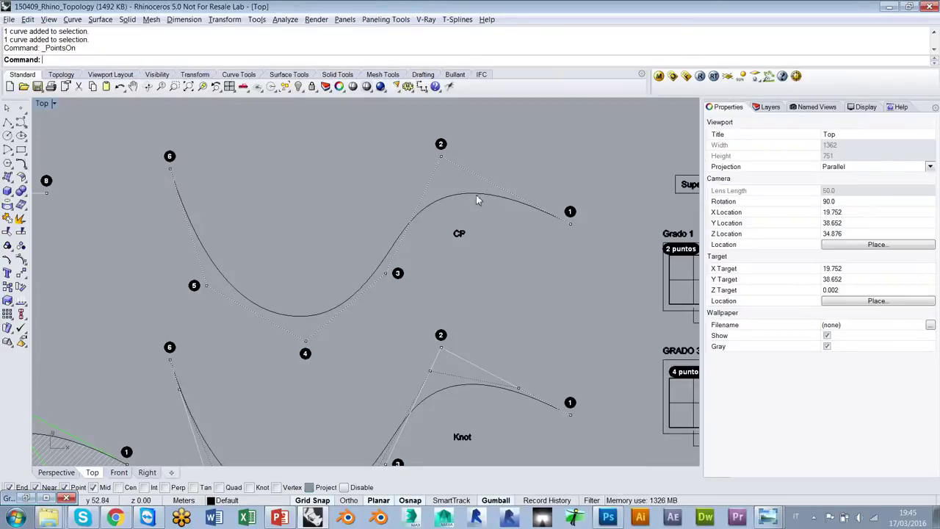
{"action": "scroll", "coordinate": [477, 151], "scroll_direction": "down", "scroll_amount": 1}
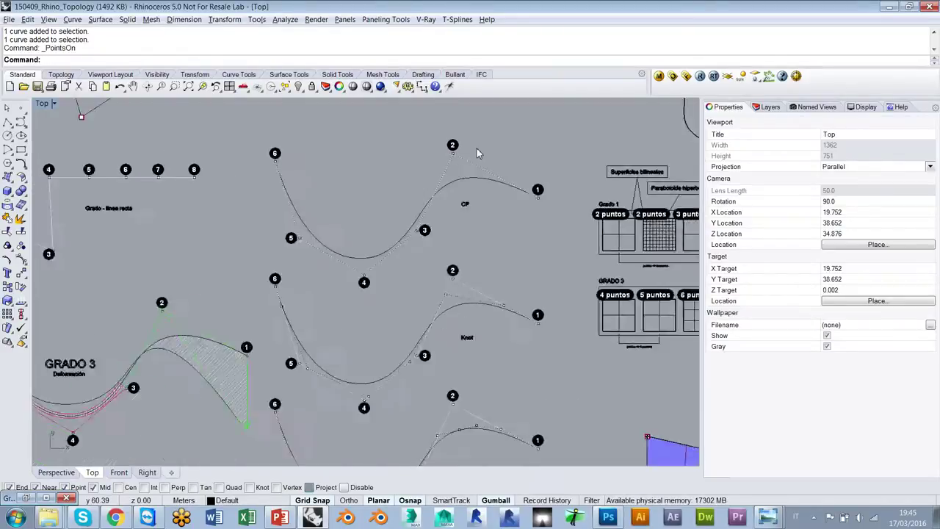
{"action": "scroll", "coordinate": [477, 148], "scroll_direction": "down", "scroll_amount": 2}
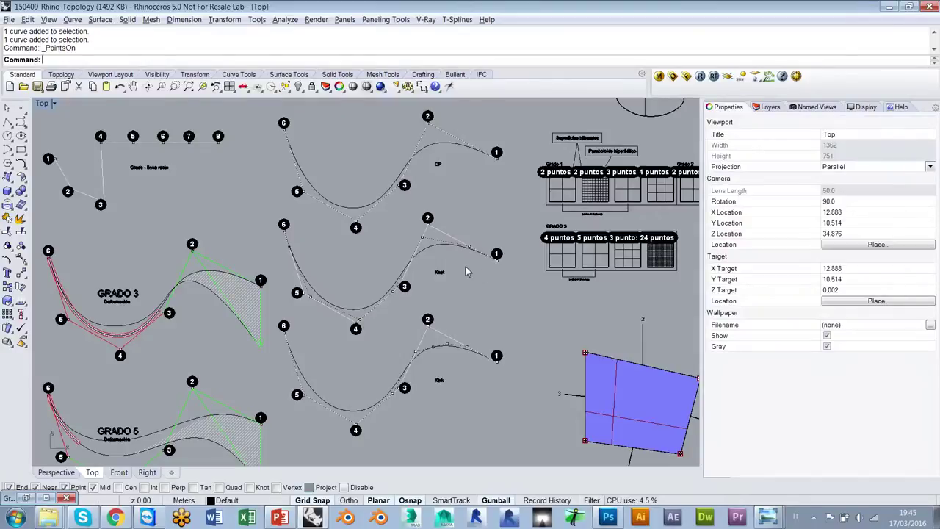
{"action": "scroll", "coordinate": [417, 243], "scroll_direction": "up", "scroll_amount": 2}
{"action": "scroll", "coordinate": [422, 246], "scroll_direction": "up", "scroll_amount": 1}
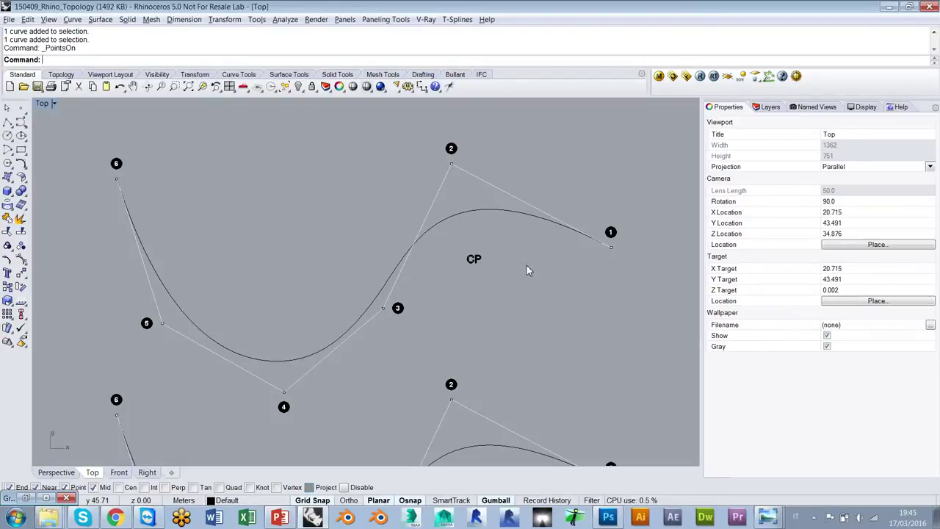
{"action": "scroll", "coordinate": [465, 243], "scroll_direction": "down", "scroll_amount": 2}
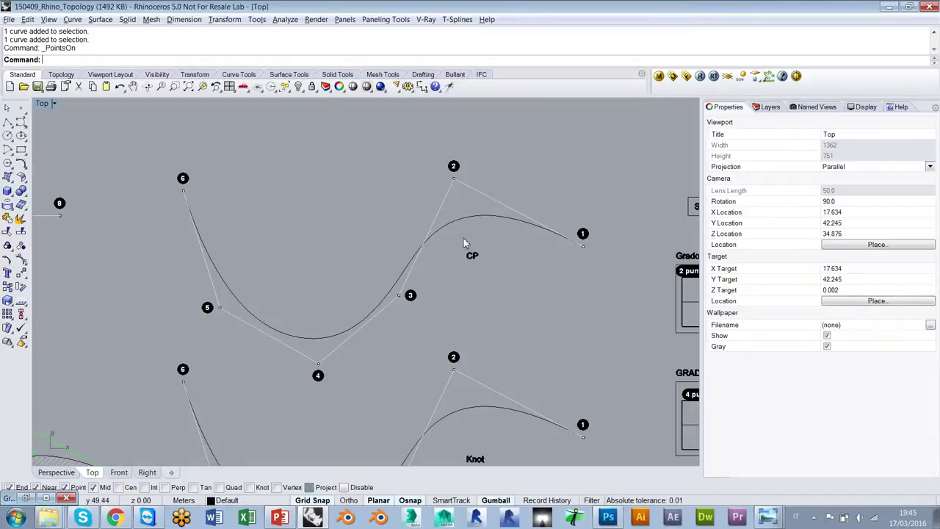
- Detach the Point Edit tools as a floating palette beside the CP curve
{"action": "right_click_drag", "start_coordinate": [498, 224], "coordinate": [533, 291]}
{"action": "scroll", "coordinate": [544, 273], "scroll_direction": "down", "scroll_amount": 4}
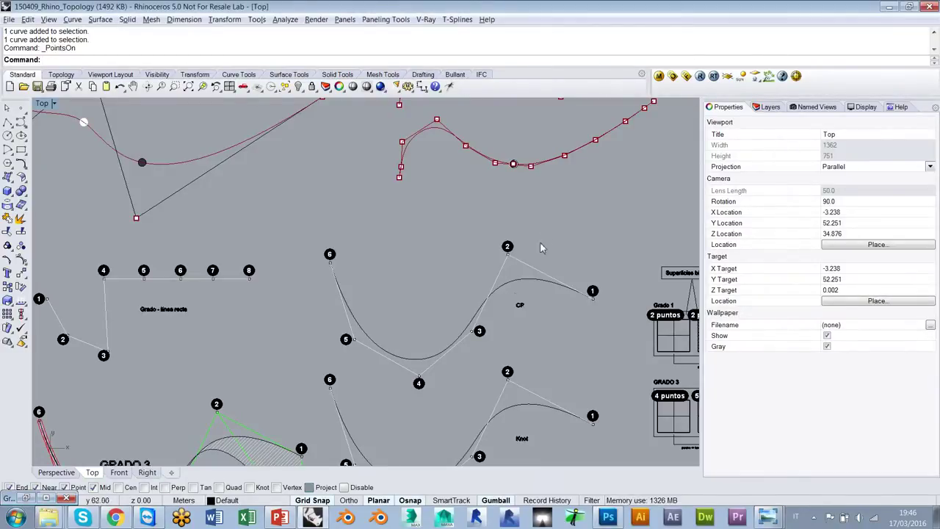
{"action": "right_click_drag", "start_coordinate": [467, 331], "coordinate": [437, 228]}
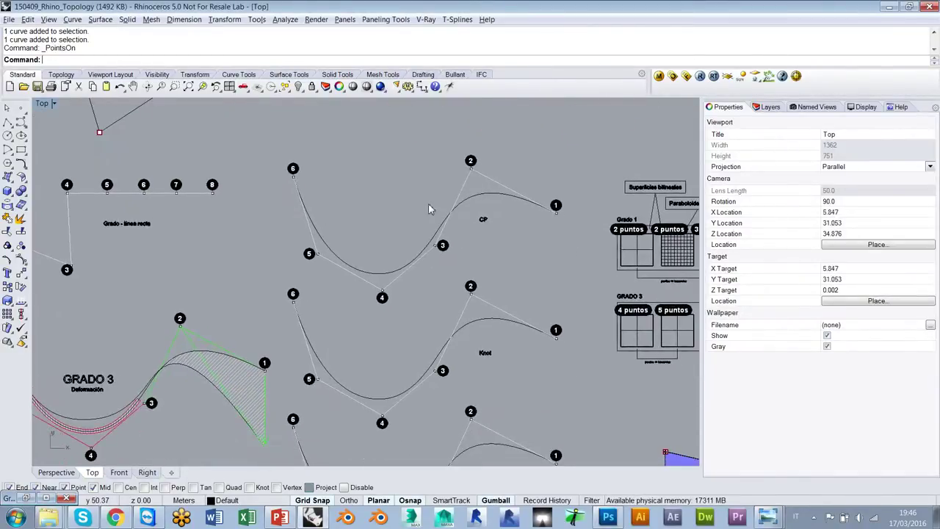
{"action": "scroll", "coordinate": [446, 191], "scroll_direction": "up", "scroll_amount": 6}
{"action": "right_click_drag", "start_coordinate": [474, 196], "coordinate": [443, 215]}
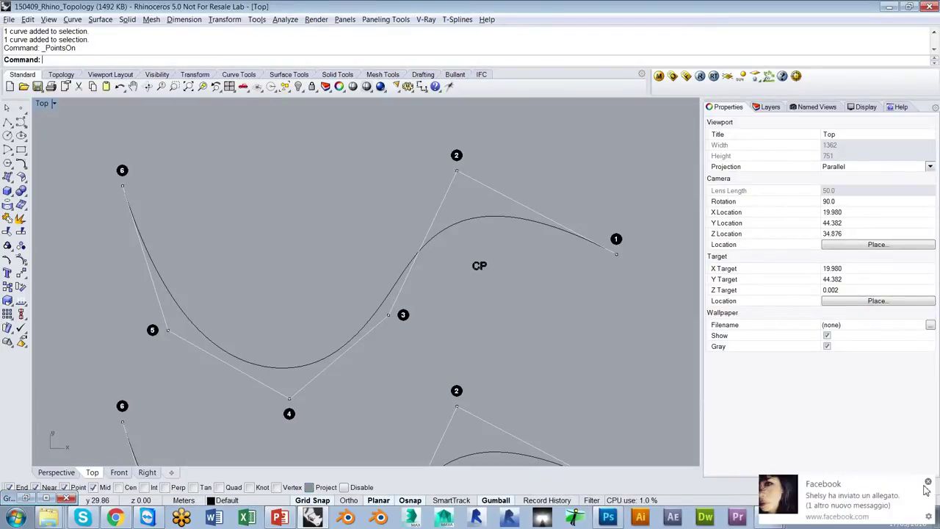
{"action": "right_click_drag", "start_coordinate": [507, 248], "coordinate": [516, 252]}
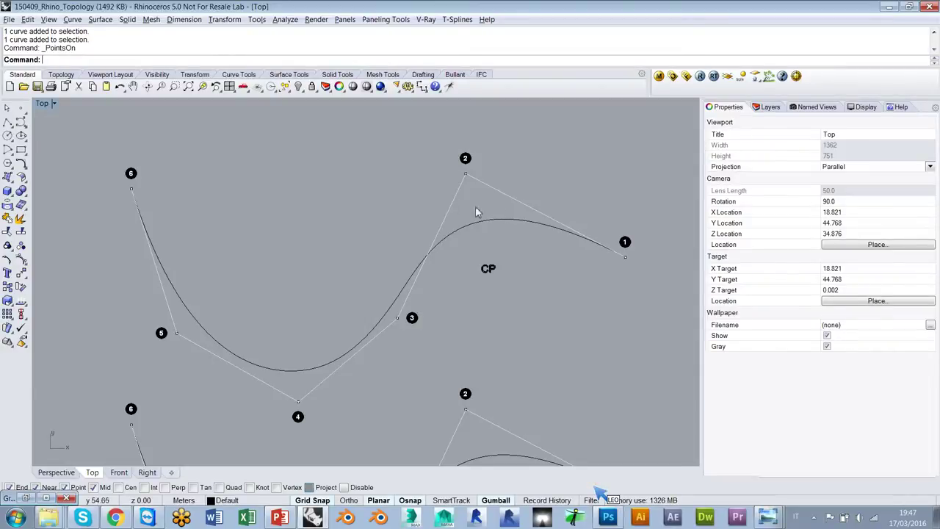
{"action": "left_click", "coordinate": [25, 261]}
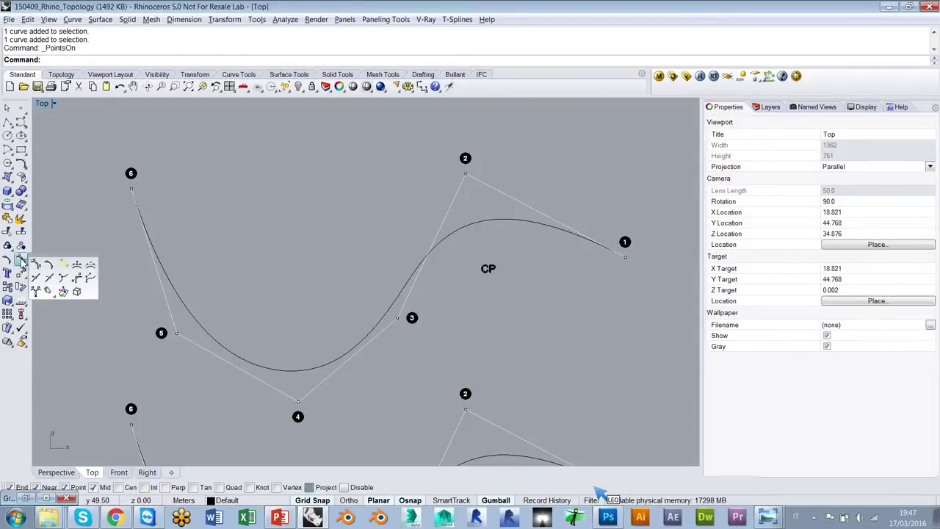
{"action": "left_click_drag", "start_coordinate": [29, 259], "coordinate": [75, 245]}
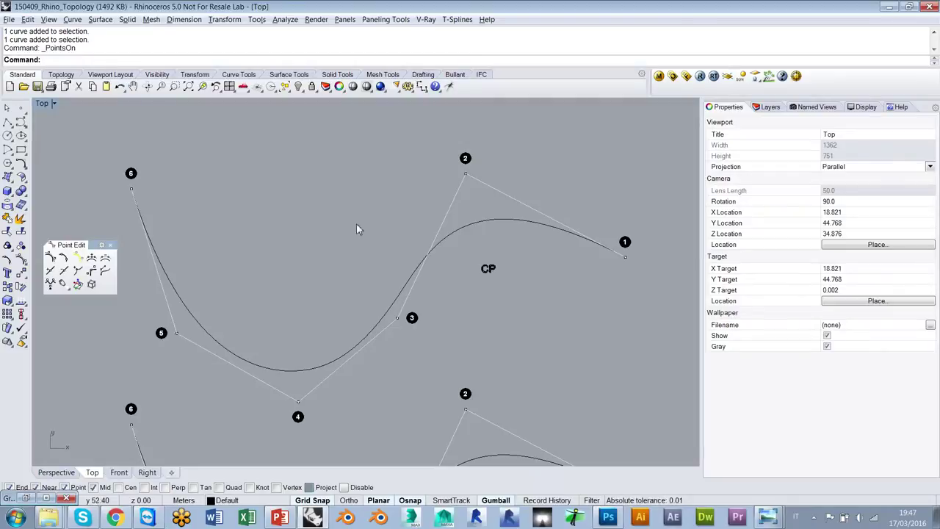
- Turn on the CP curve's control points, highlight points 1 to 4 in order, and clear the selection
{"action": "left_click", "coordinate": [524, 220]}
{"action": "key", "text": "F10"}
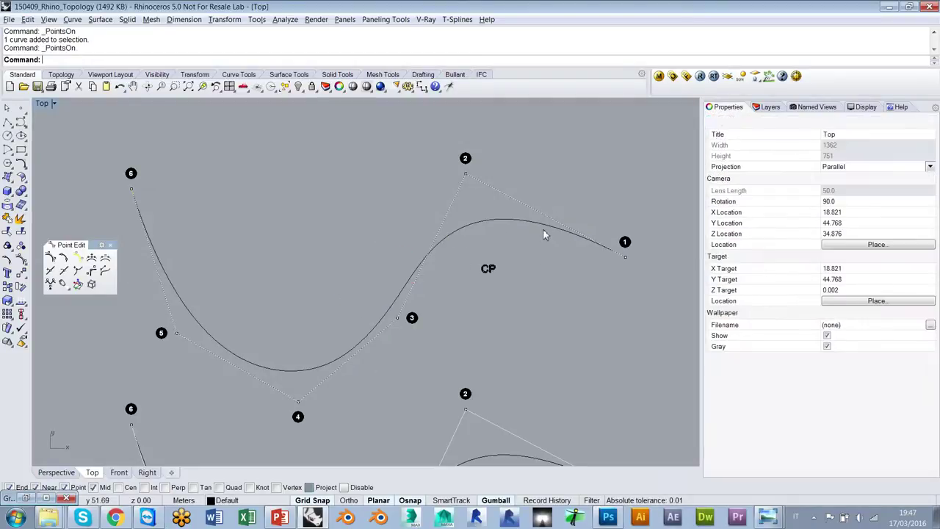
{"action": "left_click", "coordinate": [625, 256]}
{"action": "left_click", "coordinate": [668, 291]}
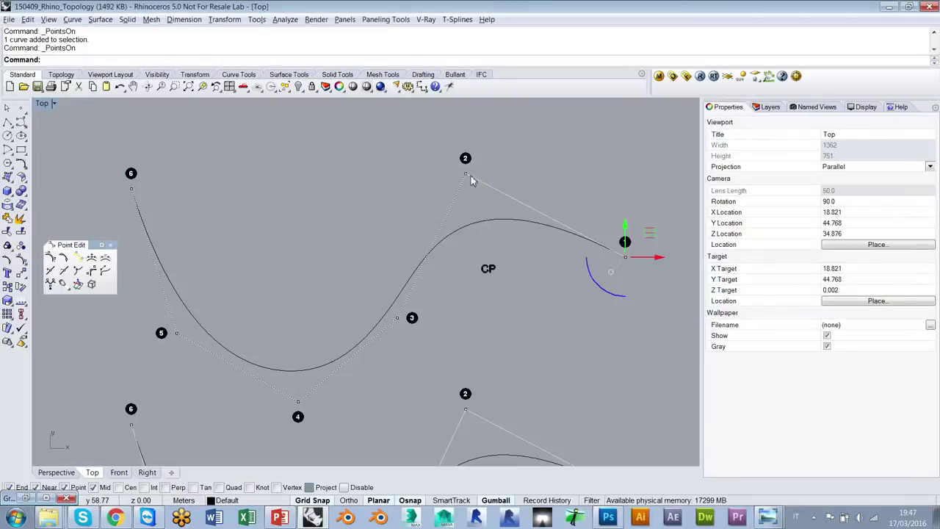
{"action": "left_click", "coordinate": [470, 179]}
{"action": "left_click", "coordinate": [499, 205]}
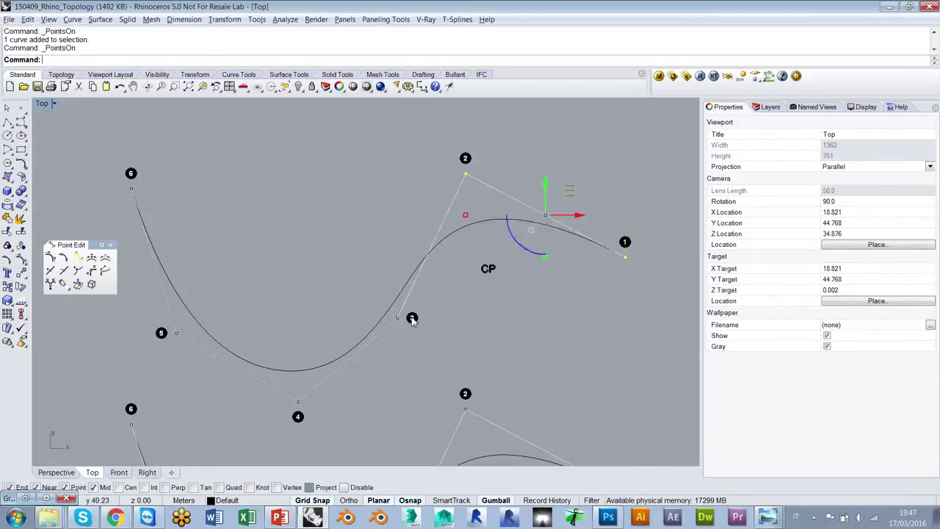
{"action": "left_click", "coordinate": [400, 321], "text": "shift"}
{"action": "left_click", "coordinate": [429, 349]}
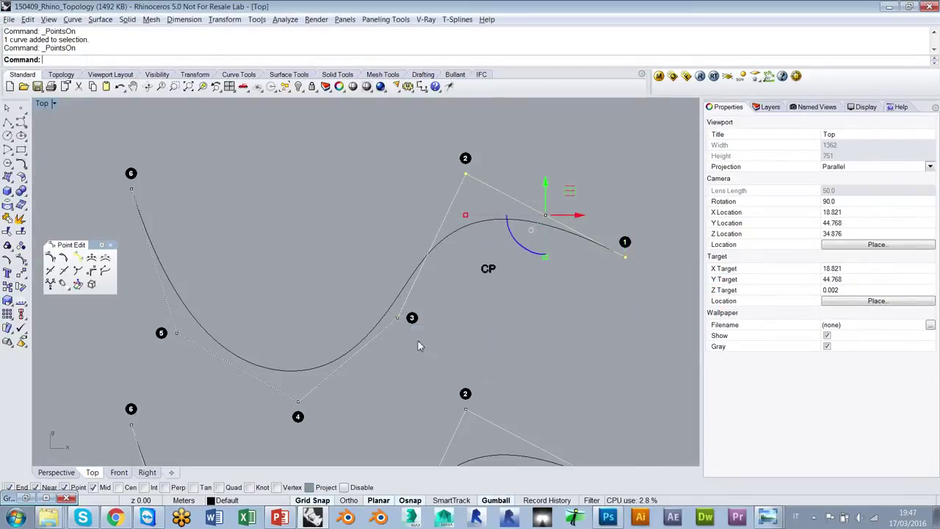
{"action": "left_click", "coordinate": [298, 405], "text": "shift"}
{"action": "left_click", "coordinate": [331, 433]}
{"action": "key", "text": "Escape"}
{"action": "left_click", "coordinate": [497, 205]}
{"action": "left_click", "coordinate": [545, 161]}
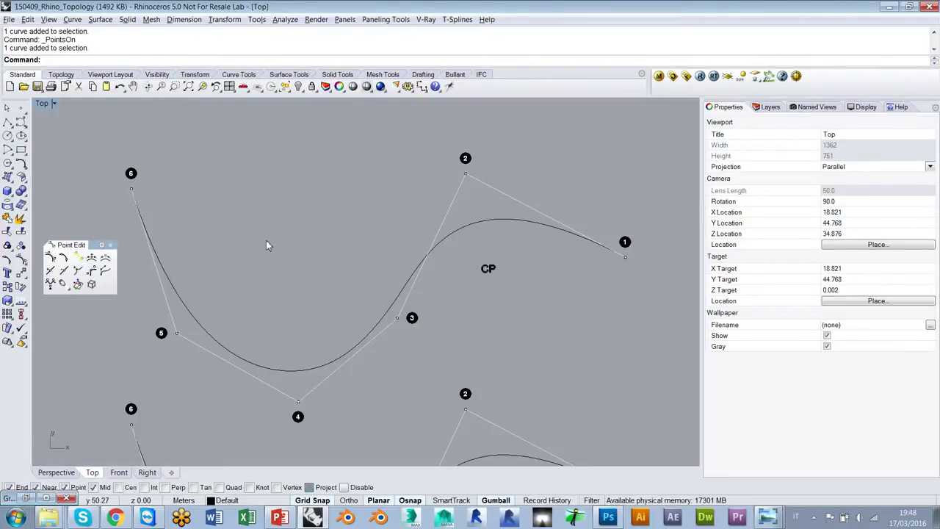
- Insert two control points into the CP curve, one on each side of point 2
{"action": "left_click", "coordinate": [91, 257]}
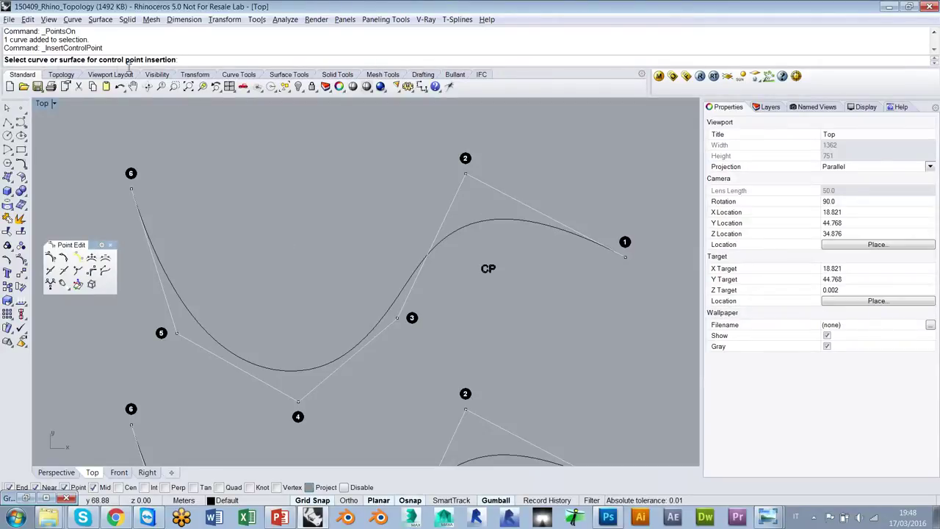
{"action": "left_click", "coordinate": [528, 227]}
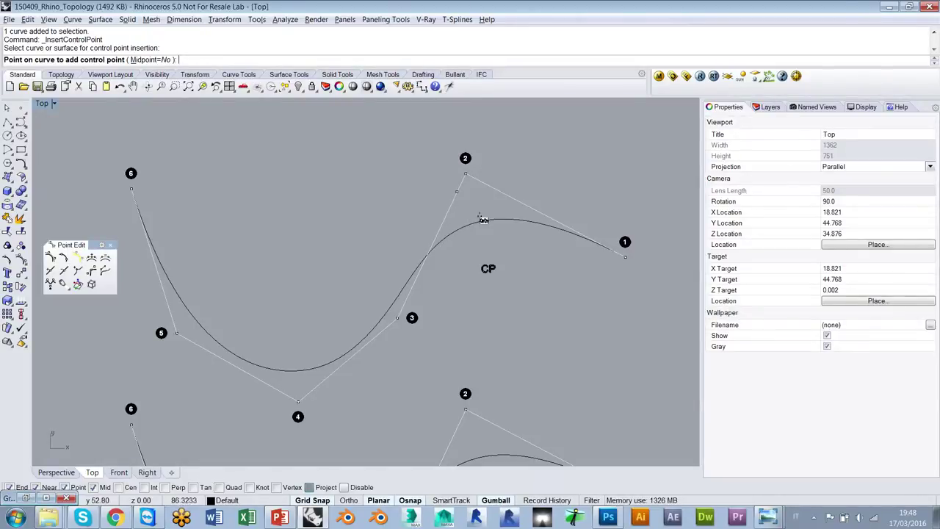
{"action": "left_click", "coordinate": [536, 225]}
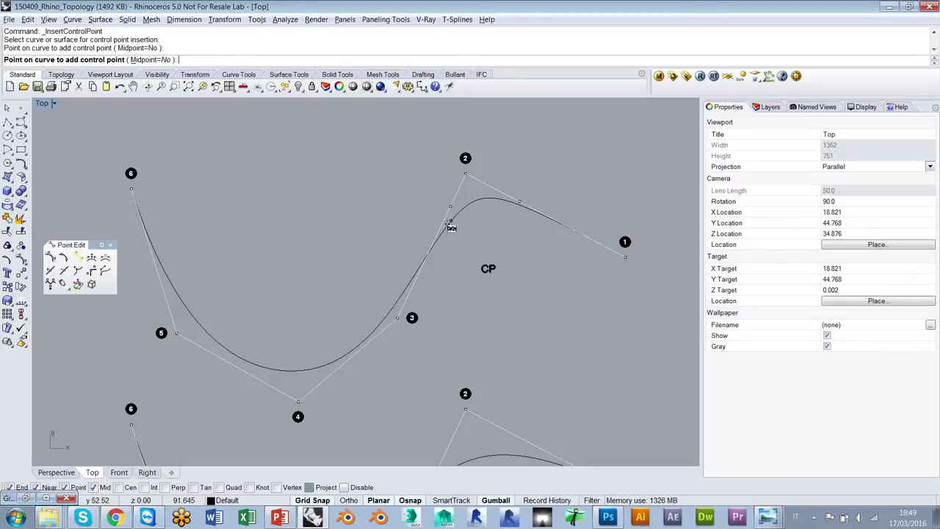
{"action": "left_click", "coordinate": [451, 223]}
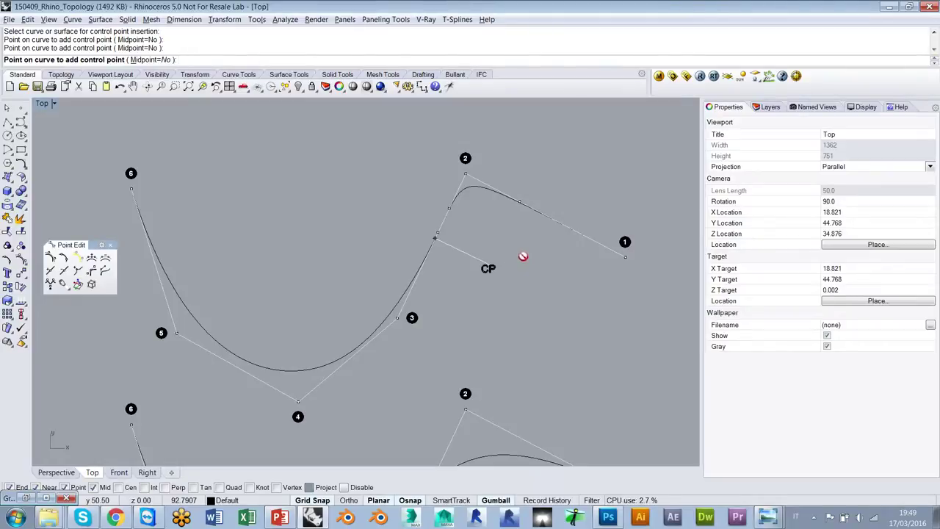
{"action": "key", "text": "Return"}
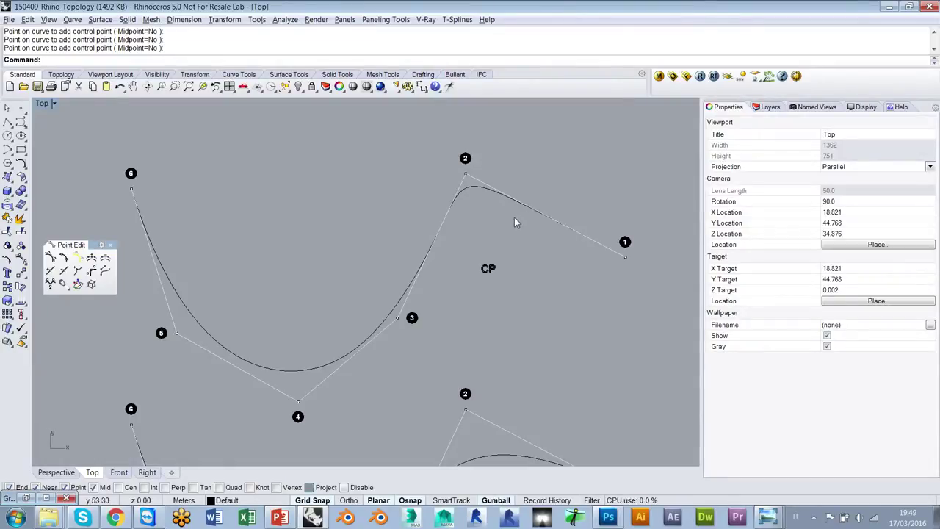
- Undo the control point insertion on the CP curve and redo it to compare the two shapes
{"action": "key", "text": "ctrl+z"}
{"action": "key", "text": "Escape"}
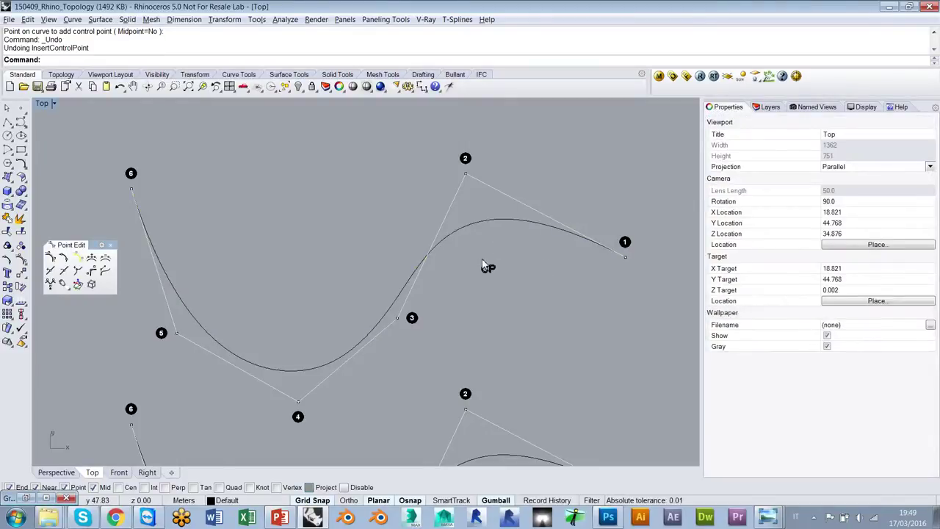
{"action": "key", "text": "ctrl+y"}
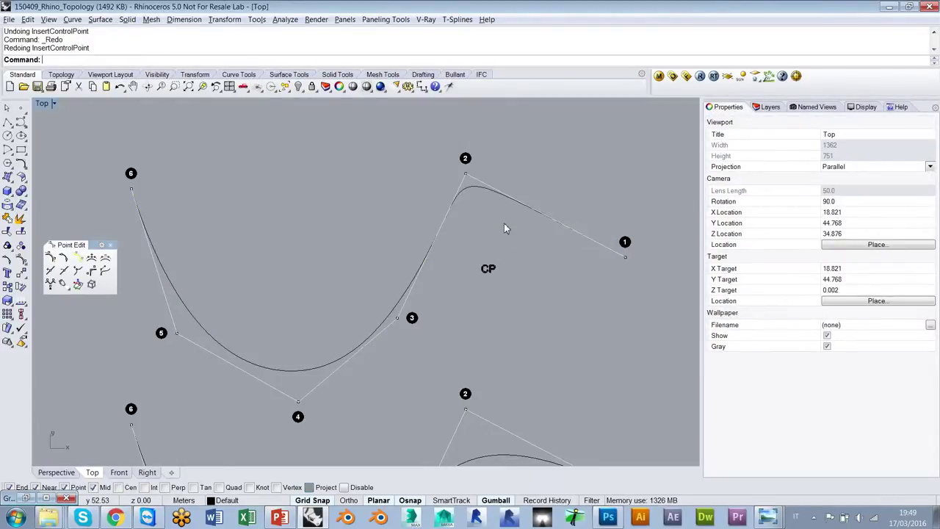
- Show the edited CP curve's control points and move the inserted one between points 1 and 2 down beside the CP label
{"action": "left_click", "coordinate": [473, 188]}
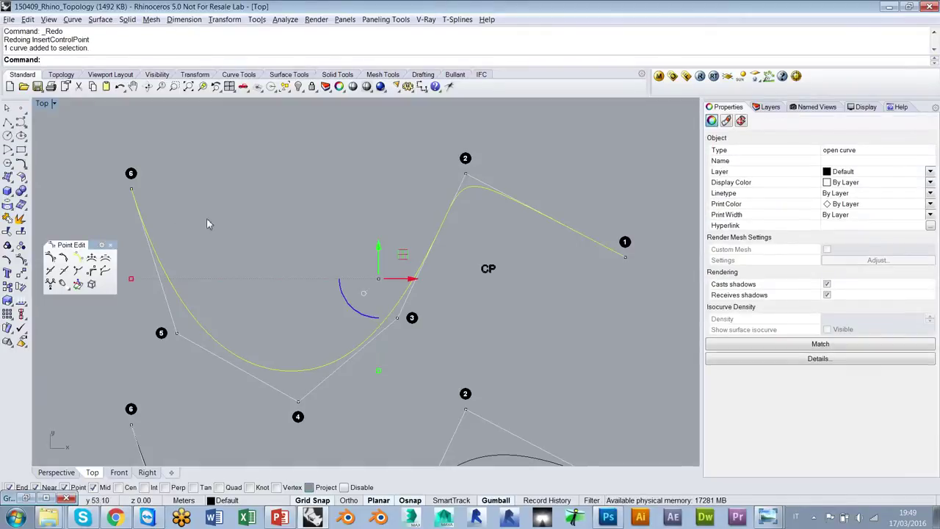
{"action": "left_click", "coordinate": [50, 257]}
{"action": "left_click", "coordinate": [520, 202]}
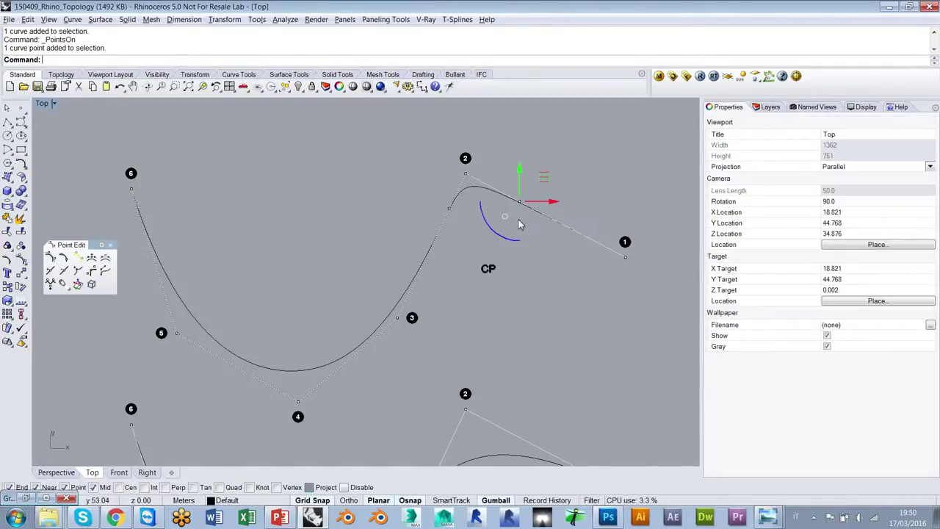
{"action": "left_click", "coordinate": [449, 209], "text": "shift"}
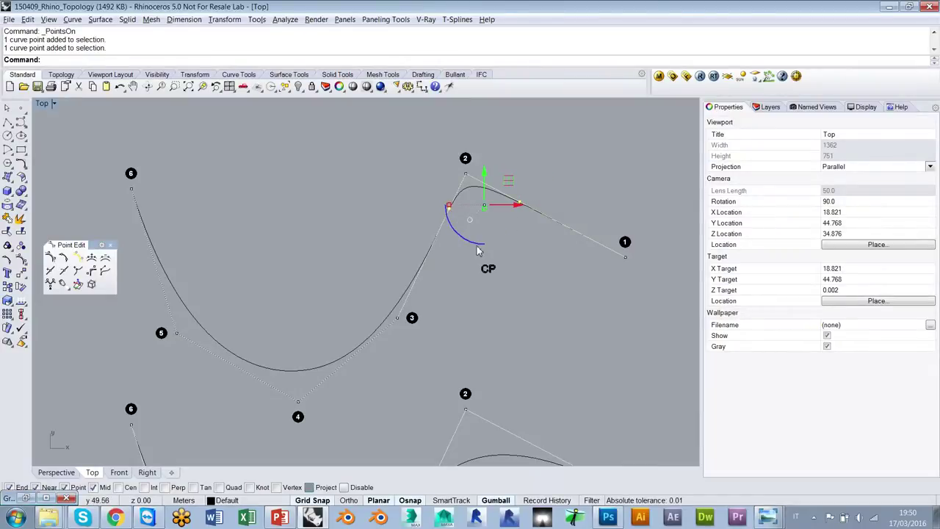
{"action": "key", "text": "Escape"}
{"action": "left_click", "coordinate": [522, 206]}
{"action": "left_click_drag", "start_coordinate": [552, 177], "coordinate": [536, 264]}
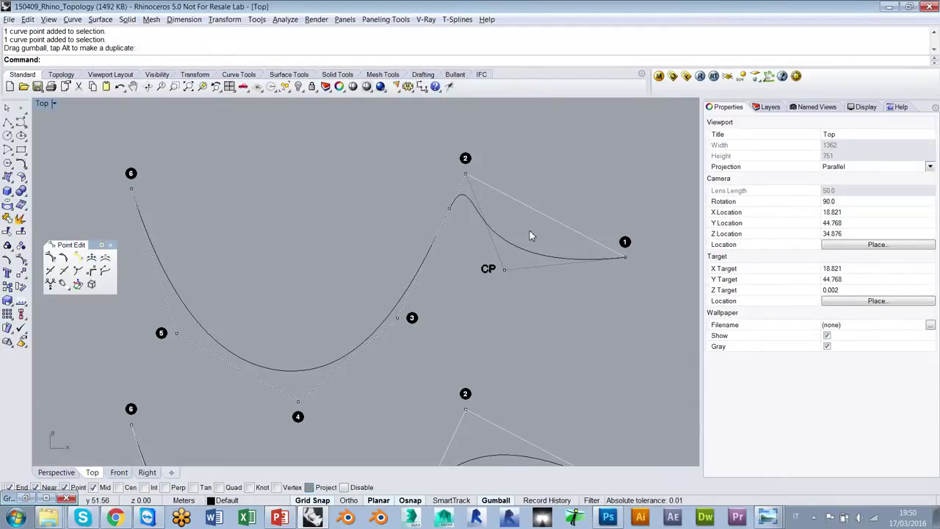
- Insert six additional knots along the Knot curve, spread between its ends and existing knots
{"action": "right_click_drag", "start_coordinate": [478, 362], "coordinate": [460, 195]}
{"action": "mouse_move", "coordinate": [476, 342]}
{"action": "right_mouse_down"}
{"action": "mouse_move", "coordinate": [486, 279]}
{"action": "mouse_move", "coordinate": [514, 257]}
{"action": "right_mouse_up"}
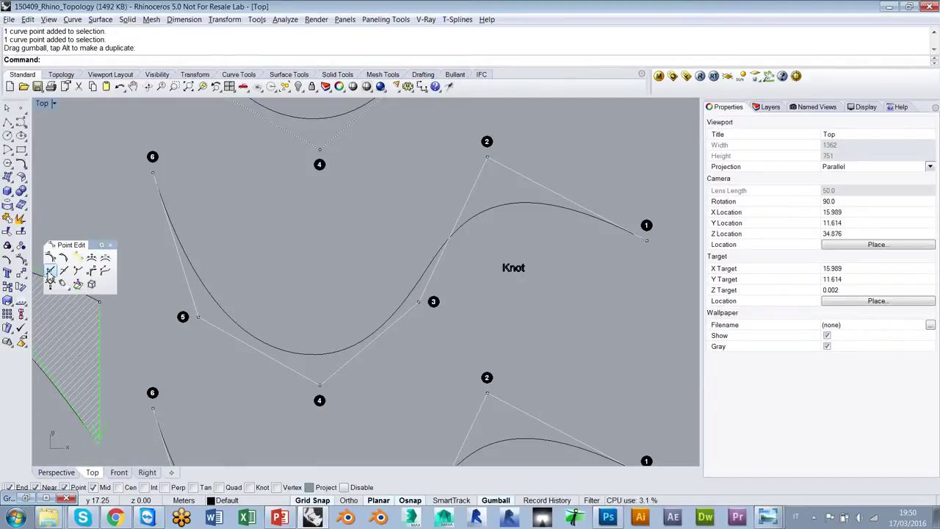
{"action": "left_click", "coordinate": [50, 271]}
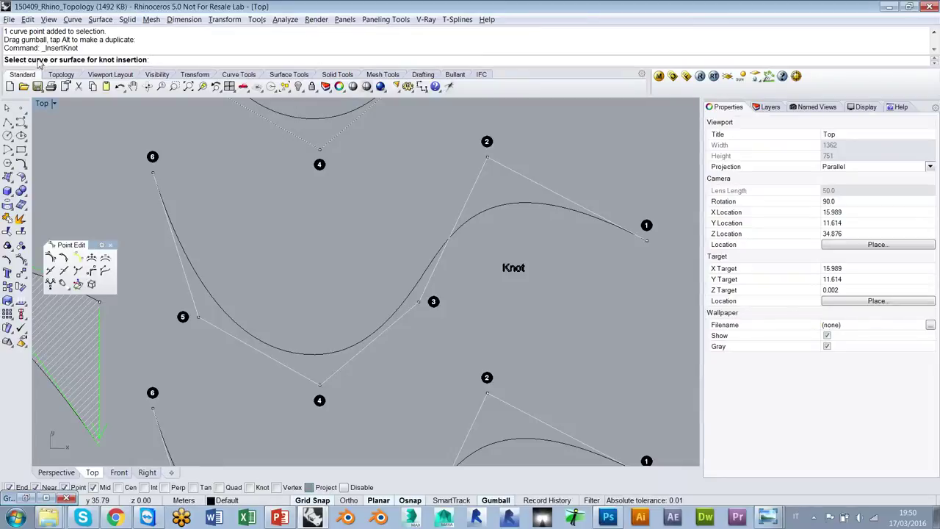
{"action": "left_click", "coordinate": [498, 207]}
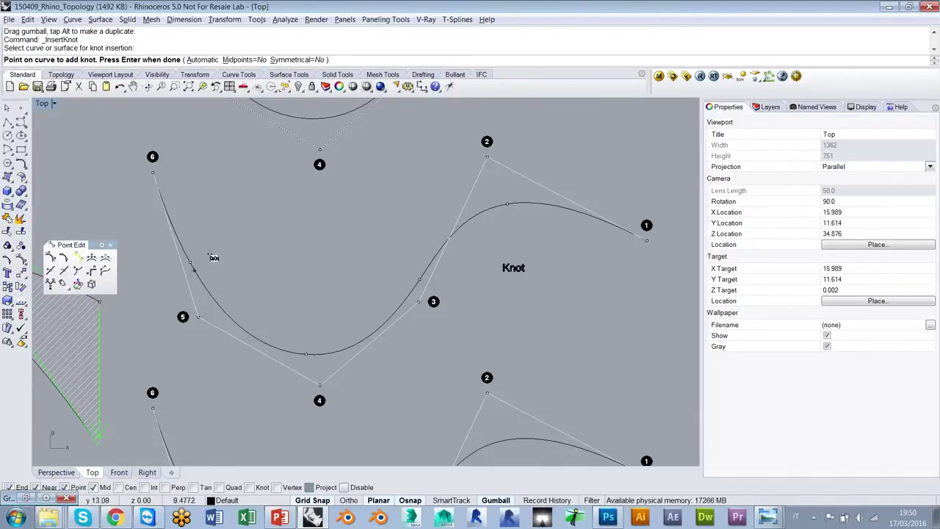
{"action": "left_click", "coordinate": [215, 303]}
{"action": "left_click", "coordinate": [571, 211]}
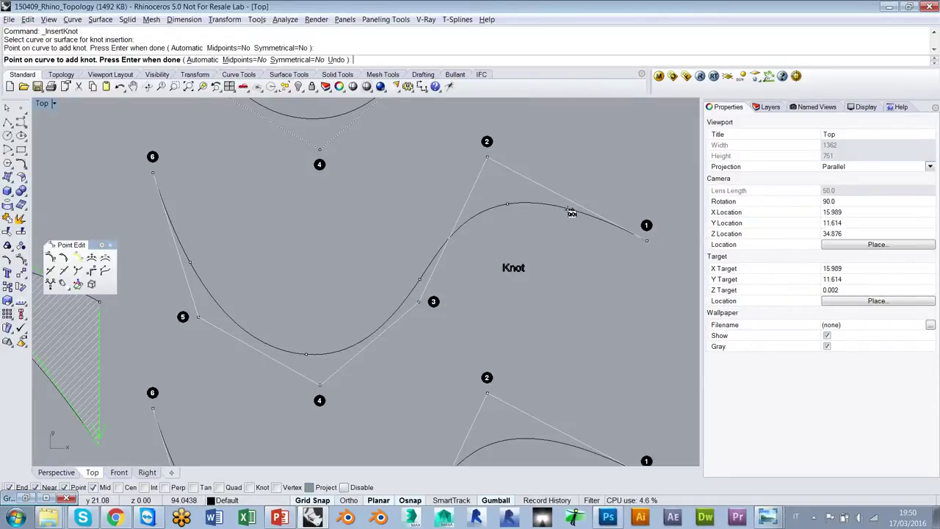
{"action": "left_click", "coordinate": [468, 220]}
{"action": "left_click", "coordinate": [372, 334]}
{"action": "left_click", "coordinate": [255, 338]}
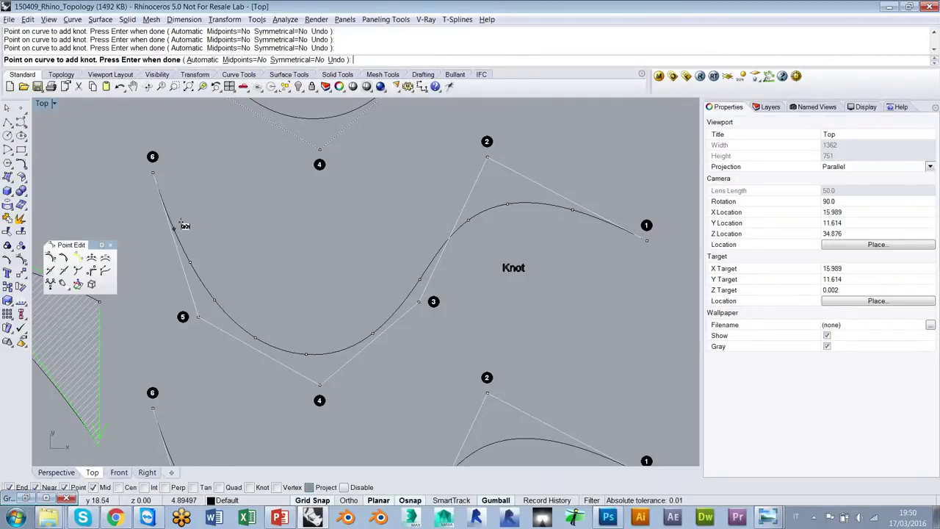
{"action": "left_click", "coordinate": [171, 224]}
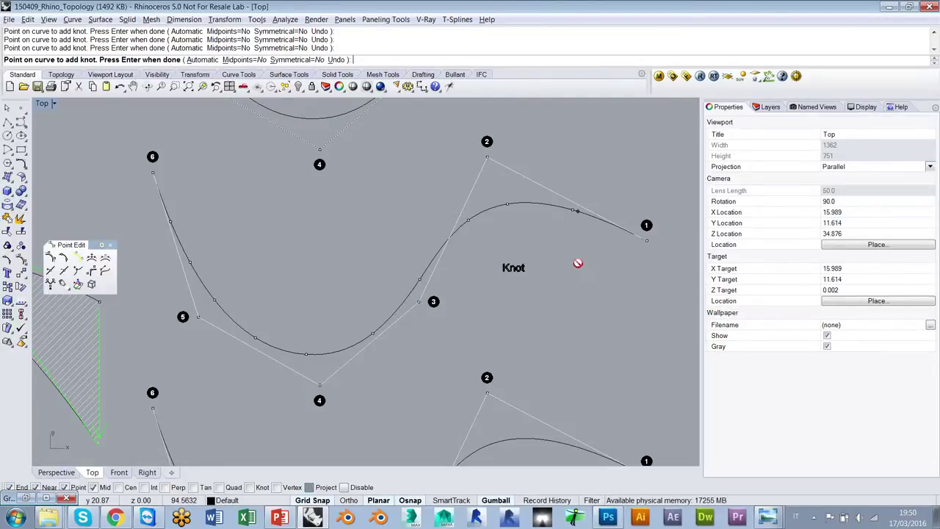
{"action": "key", "text": "Return"}
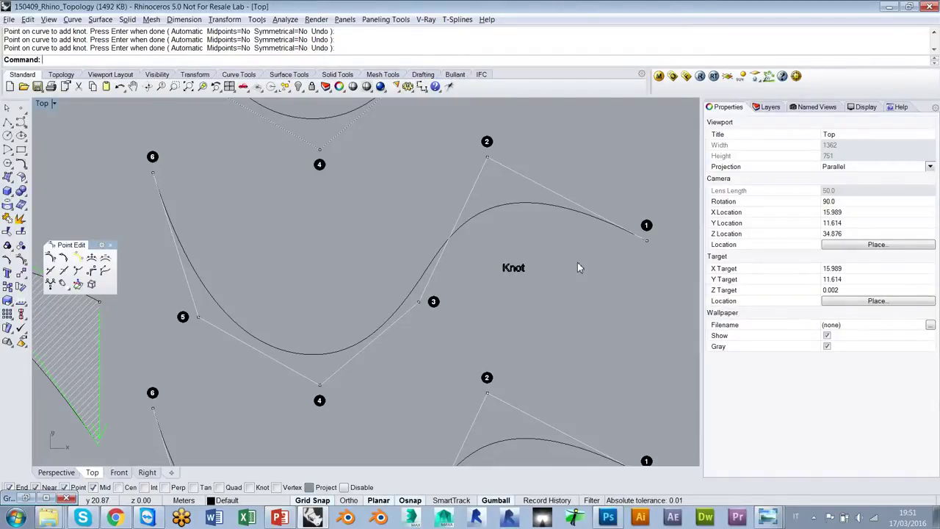
- Turn on the control points of the Knot example curve and select all its interior points
{"action": "left_click", "coordinate": [545, 209]}
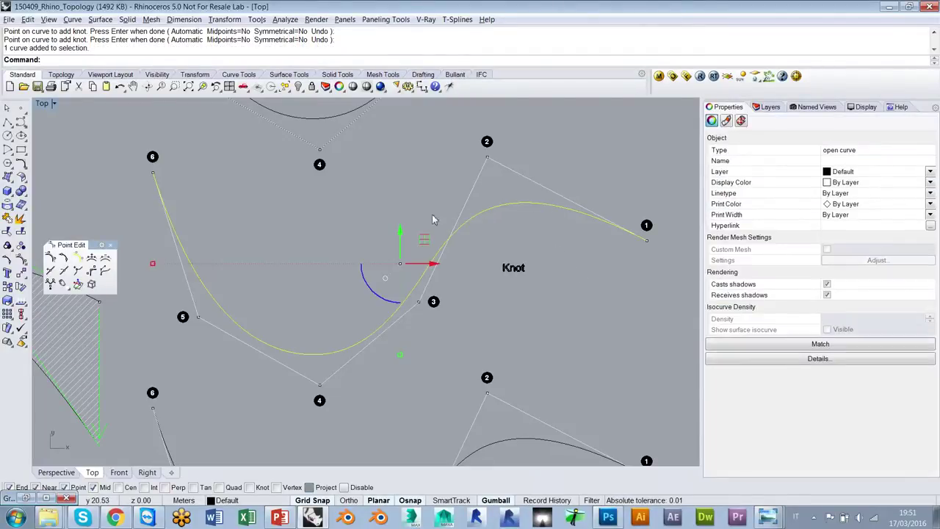
{"action": "left_click", "coordinate": [50, 257]}
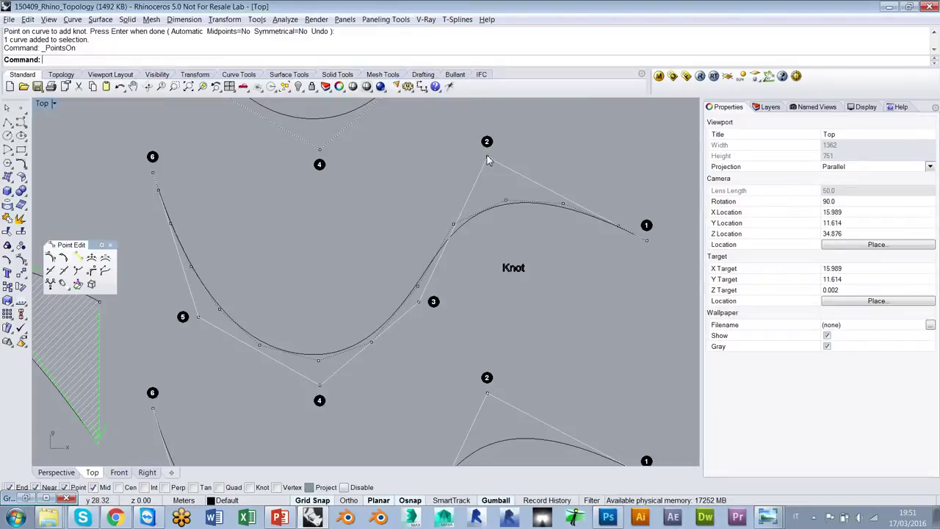
{"action": "left_click", "coordinate": [159, 192]}
{"action": "left_click", "coordinate": [171, 224], "text": "shift"}
{"action": "left_click", "coordinate": [192, 268], "text": "shift"}
{"action": "left_click", "coordinate": [259, 351]}
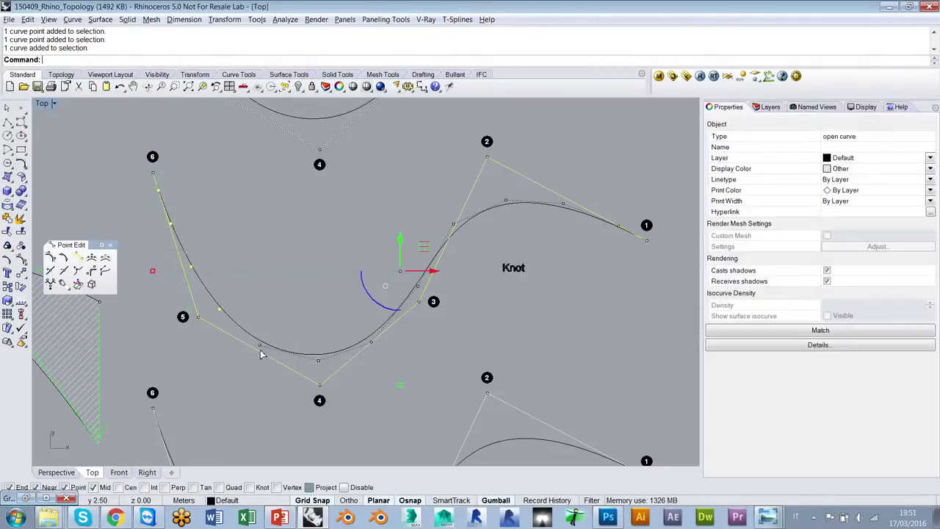
{"action": "left_click", "coordinate": [261, 351], "text": "ctrl"}
{"action": "left_click", "coordinate": [260, 345], "text": "shift"}
{"action": "left_click", "coordinate": [319, 360], "text": "shift"}
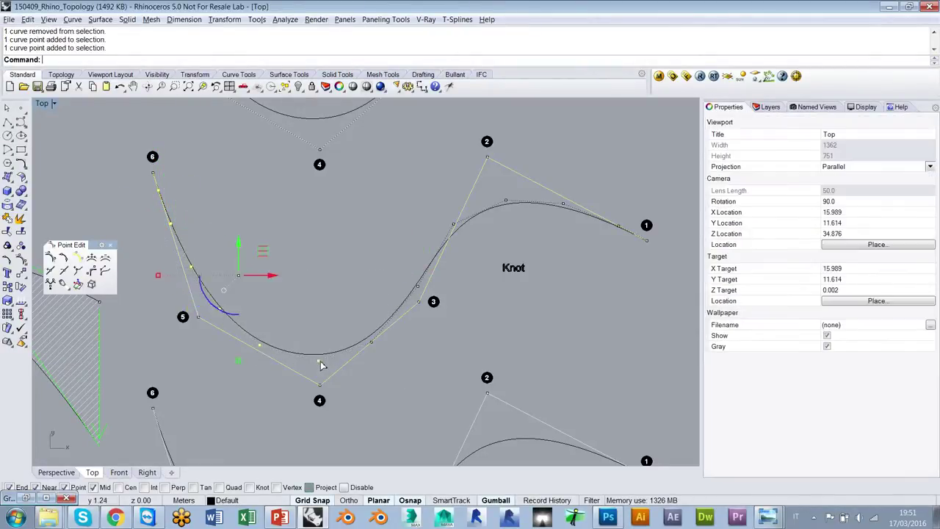
{"action": "left_click", "coordinate": [370, 342], "text": "shift"}
{"action": "left_click", "coordinate": [417, 286], "text": "shift"}
{"action": "left_click", "coordinate": [453, 224], "text": "shift"}
{"action": "left_click", "coordinate": [563, 204], "text": "shift"}
{"action": "left_click", "coordinate": [506, 199], "text": "shift"}
{"action": "left_click", "coordinate": [619, 227], "text": "shift"}
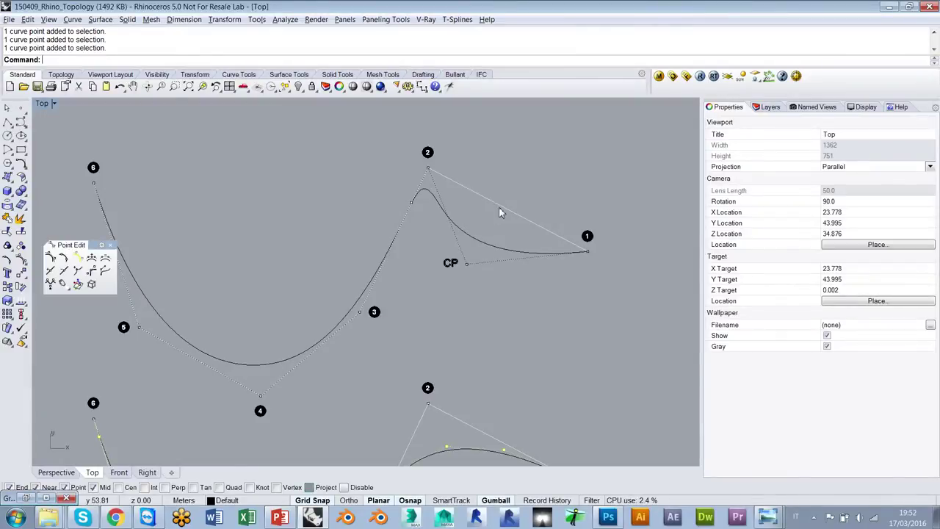
- Compare the control point layout of the CP curve with the points added along the Knot curve
{"action": "right_click_drag", "start_coordinate": [509, 252], "coordinate": [501, 220]}
{"action": "scroll", "coordinate": [501, 221], "scroll_direction": "down", "scroll_amount": 2}
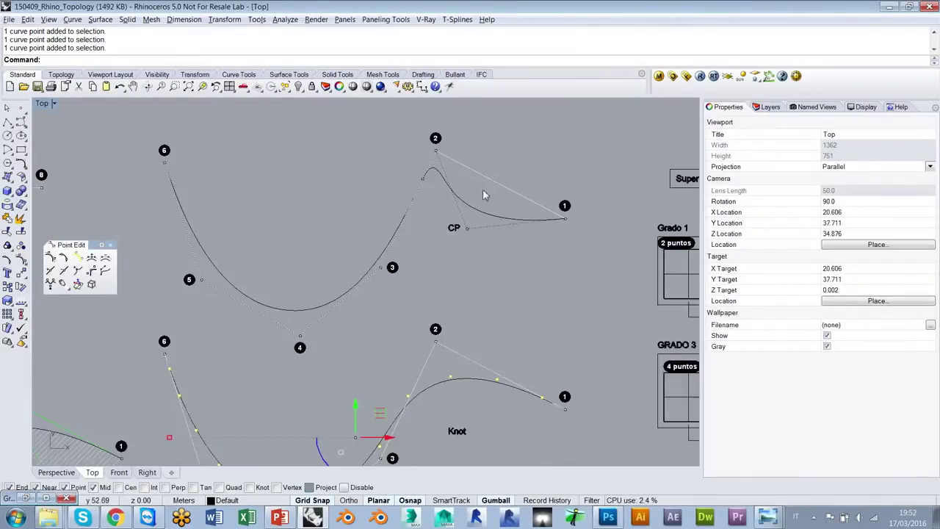
{"action": "scroll", "coordinate": [487, 184], "scroll_direction": "up", "scroll_amount": 2}
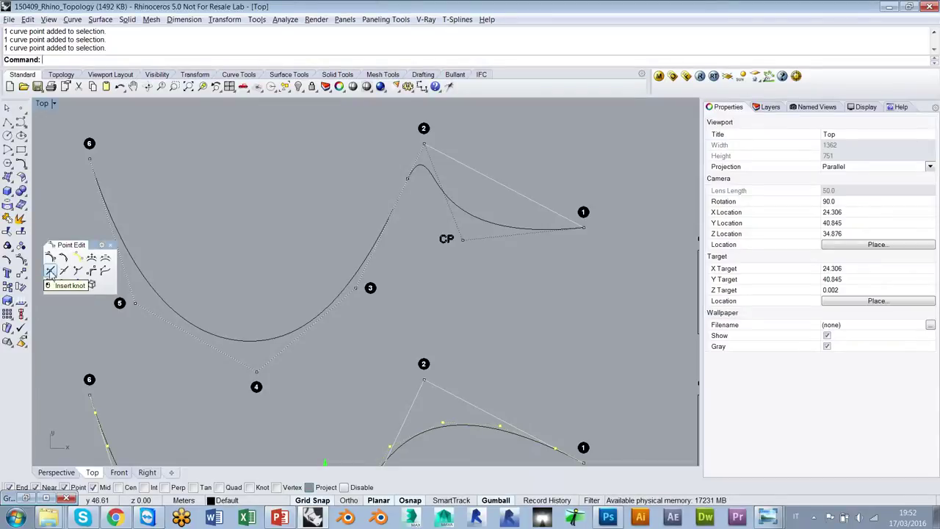
{"action": "right_click_drag", "start_coordinate": [473, 368], "coordinate": [503, 214]}
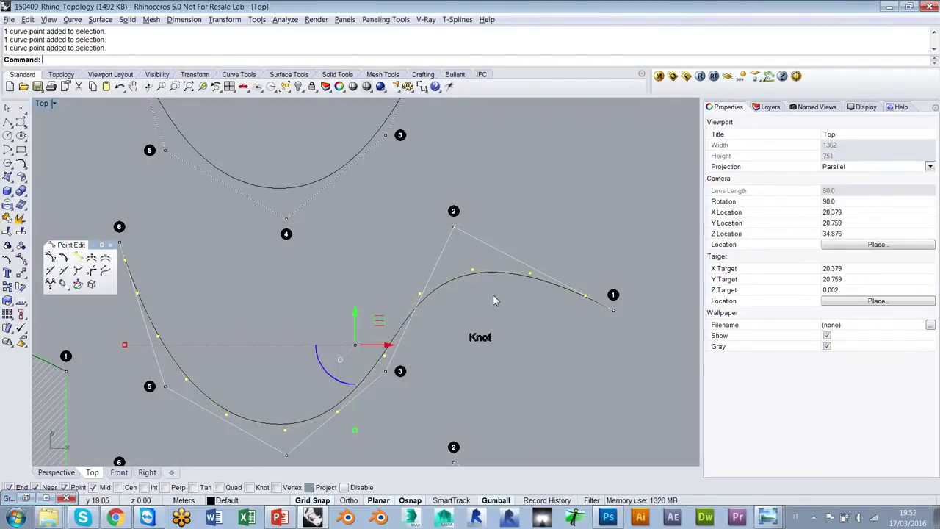
{"action": "right_click_drag", "start_coordinate": [497, 218], "coordinate": [507, 270]}
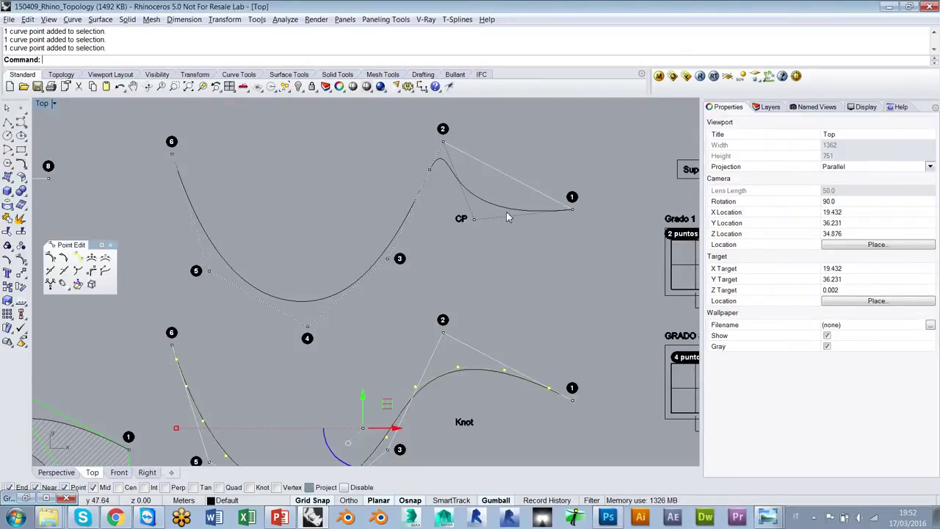
{"action": "right_click_drag", "start_coordinate": [439, 383], "coordinate": [416, 265]}
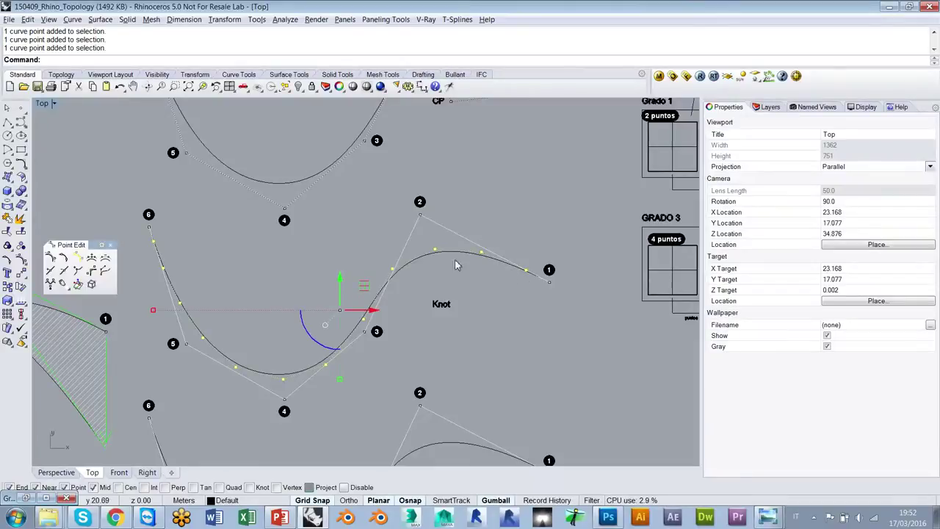
{"action": "scroll", "coordinate": [446, 267], "scroll_direction": "up", "scroll_amount": 3}
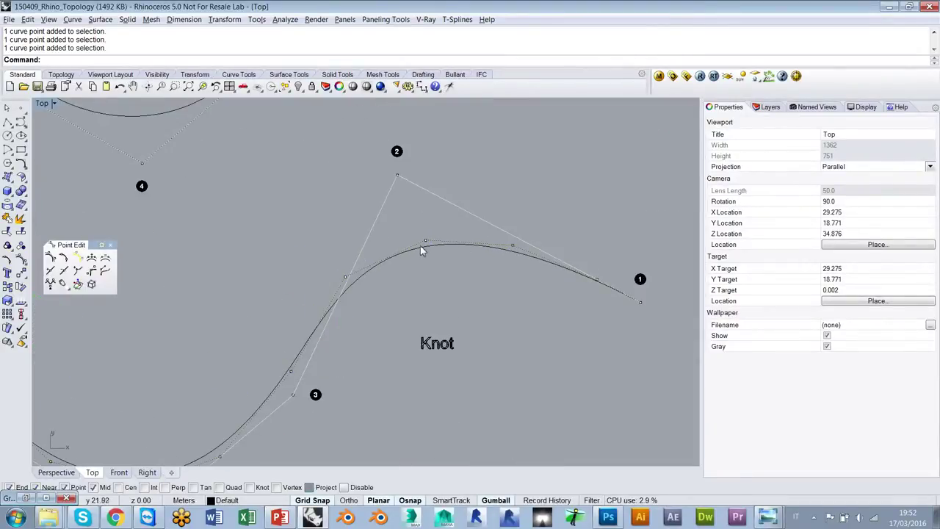
{"action": "left_click", "coordinate": [424, 243]}
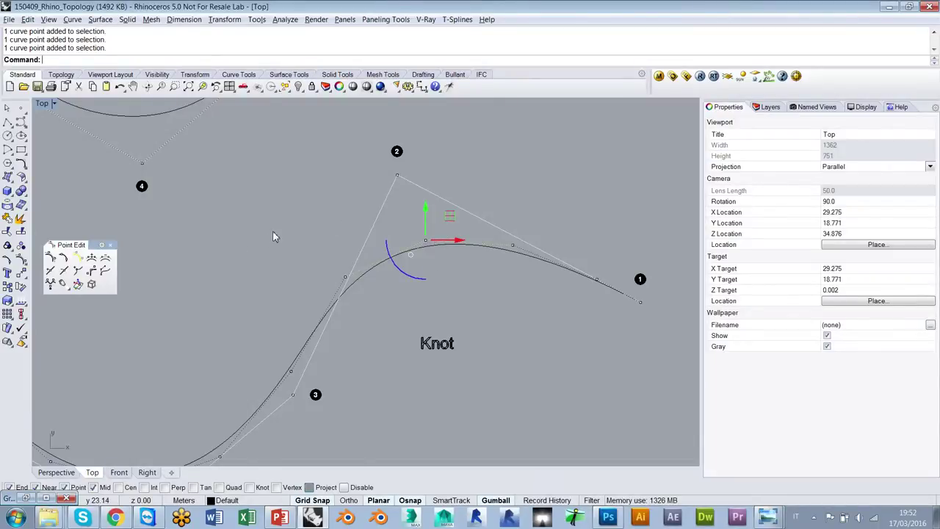
{"action": "key", "text": "Escape"}
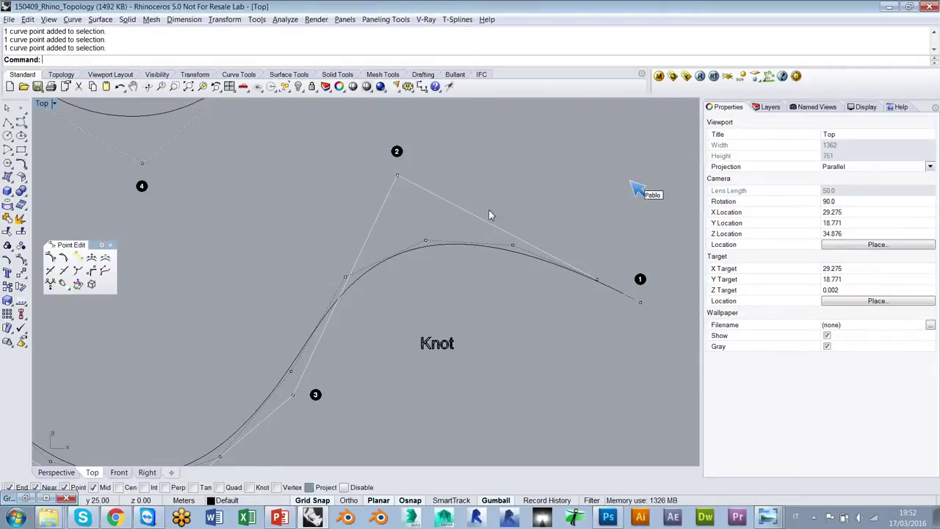
{"action": "scroll", "coordinate": [490, 211], "scroll_direction": "down", "scroll_amount": 8}
{"action": "right_click_drag", "start_coordinate": [504, 160], "coordinate": [506, 242]}
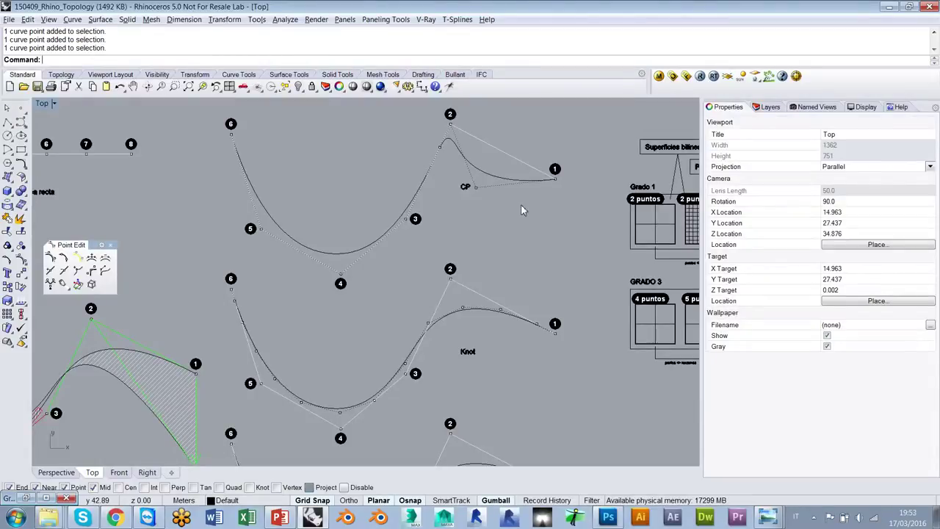
- Insert a kink on the Kink example curve, on the descending stretch between control points 5 and 4
{"action": "right_click_drag", "start_coordinate": [464, 397], "coordinate": [463, 205]}
{"action": "scroll", "coordinate": [374, 363], "scroll_direction": "up", "scroll_amount": 4}
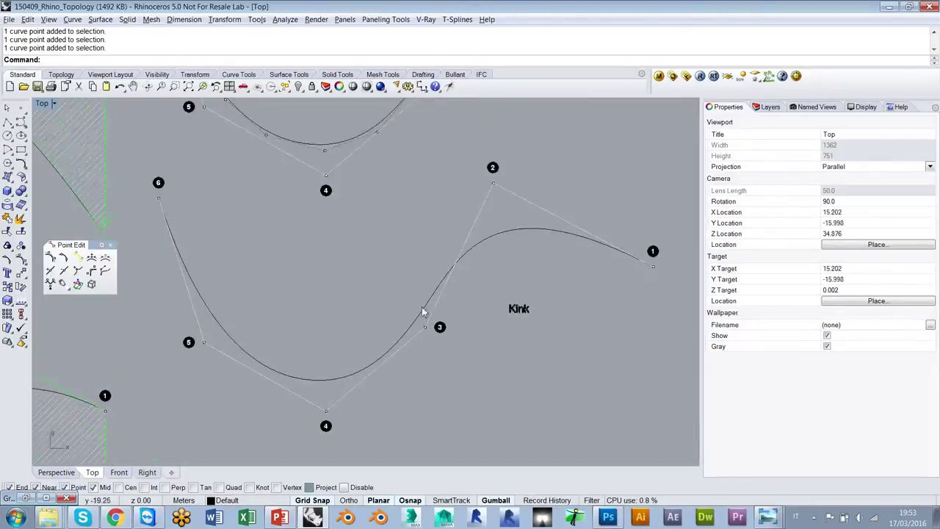
{"action": "left_click", "coordinate": [585, 259]}
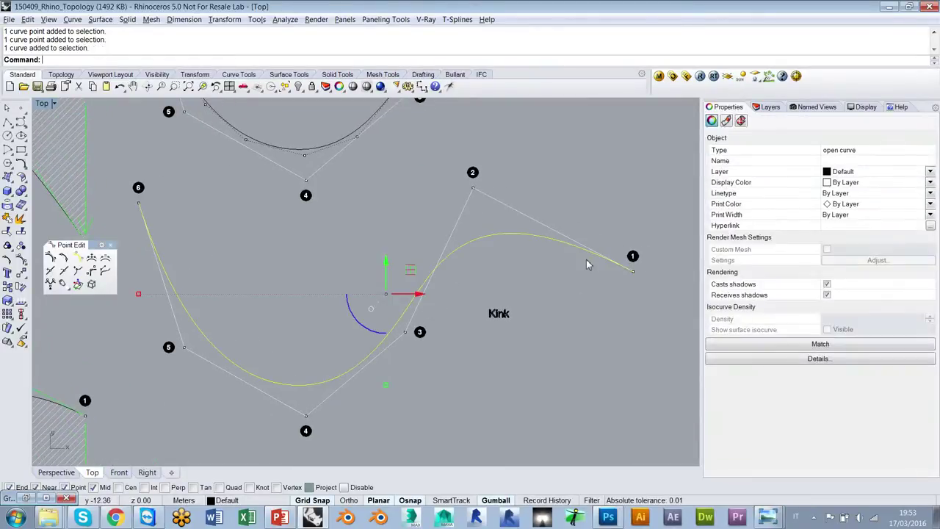
{"action": "left_click", "coordinate": [481, 392]}
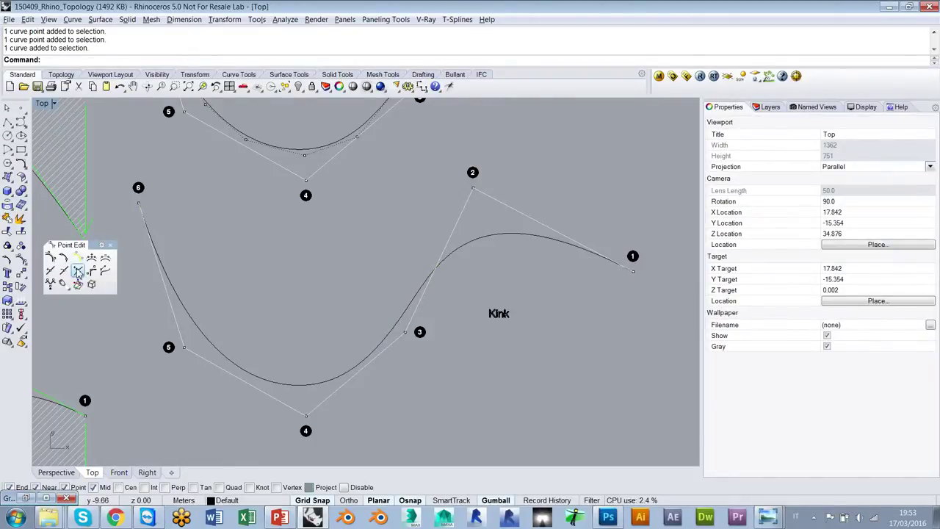
{"action": "left_click", "coordinate": [78, 271]}
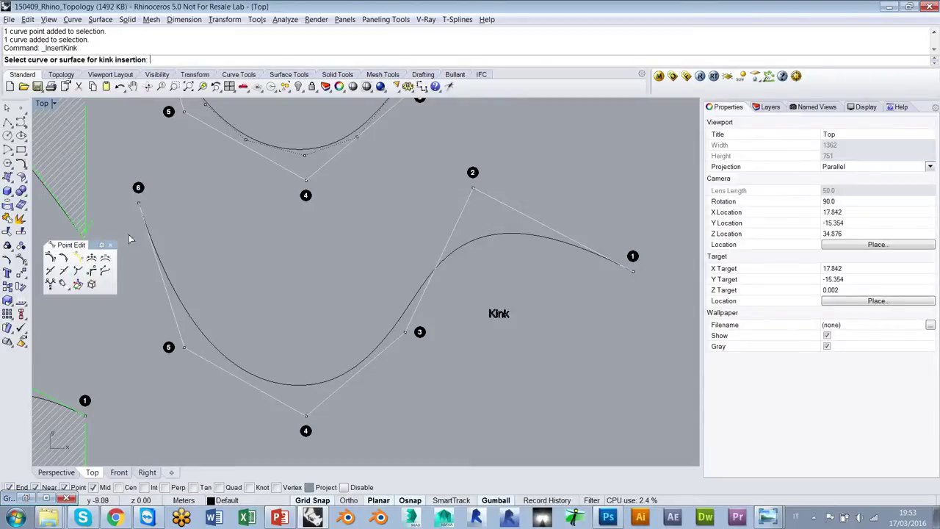
{"action": "left_click", "coordinate": [196, 323]}
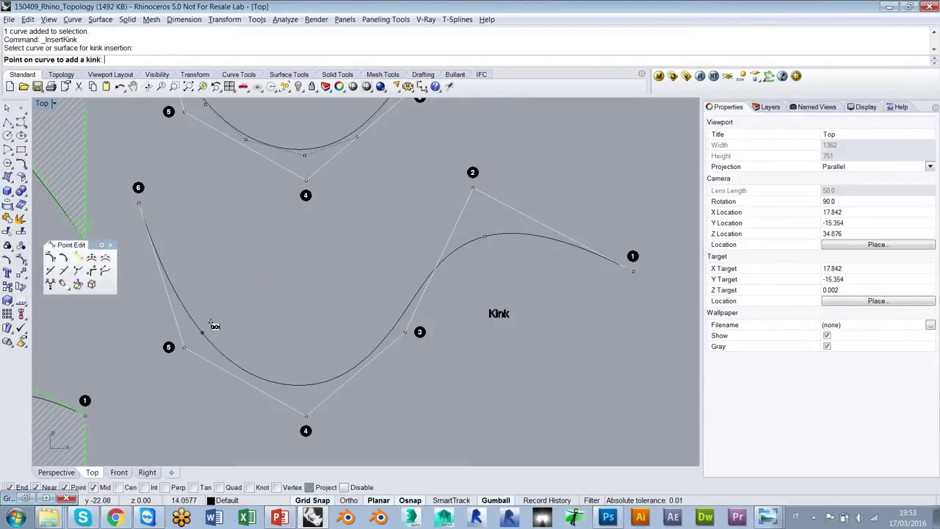
{"action": "left_click", "coordinate": [231, 359]}
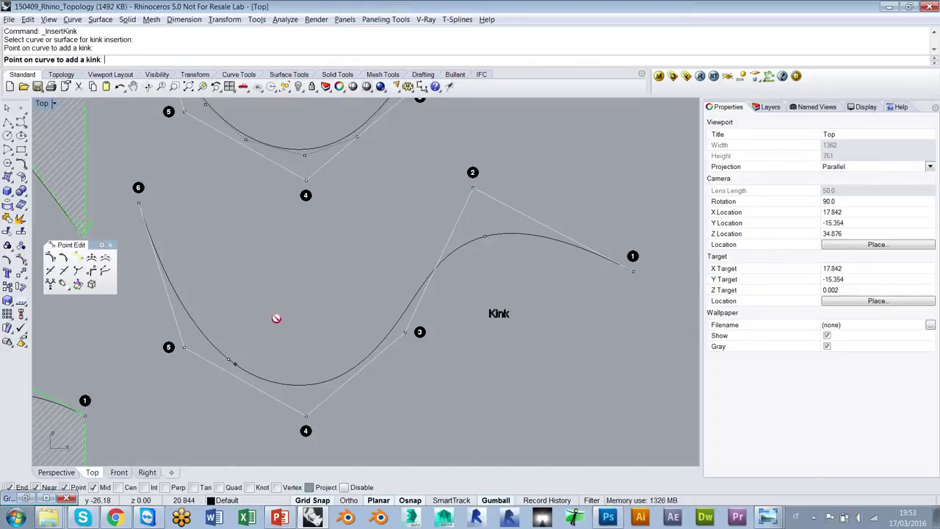
{"action": "key", "text": "Return"}
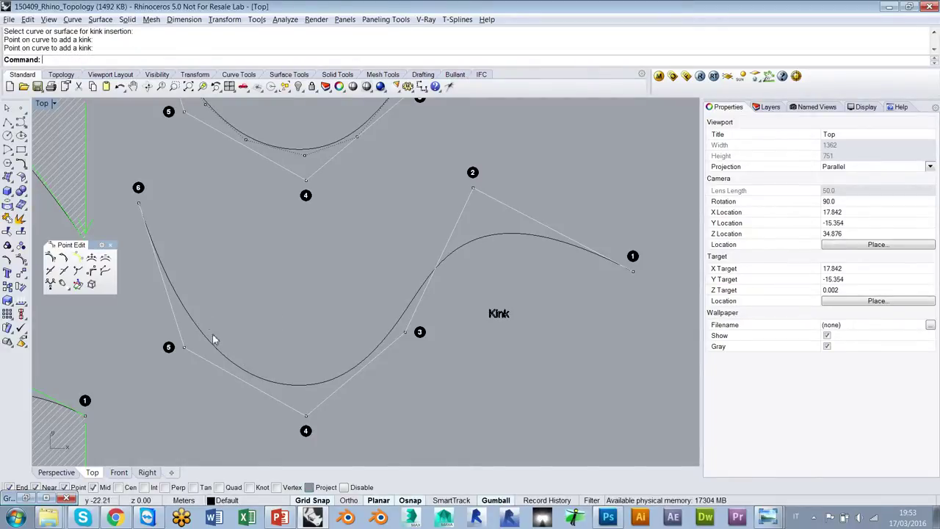
- Turn on the Kink curve's control points and examine the kink point and its two neighbours by selecting them
{"action": "scroll", "coordinate": [373, 311], "scroll_direction": "up", "scroll_amount": 5}
{"action": "left_click", "coordinate": [391, 343]}
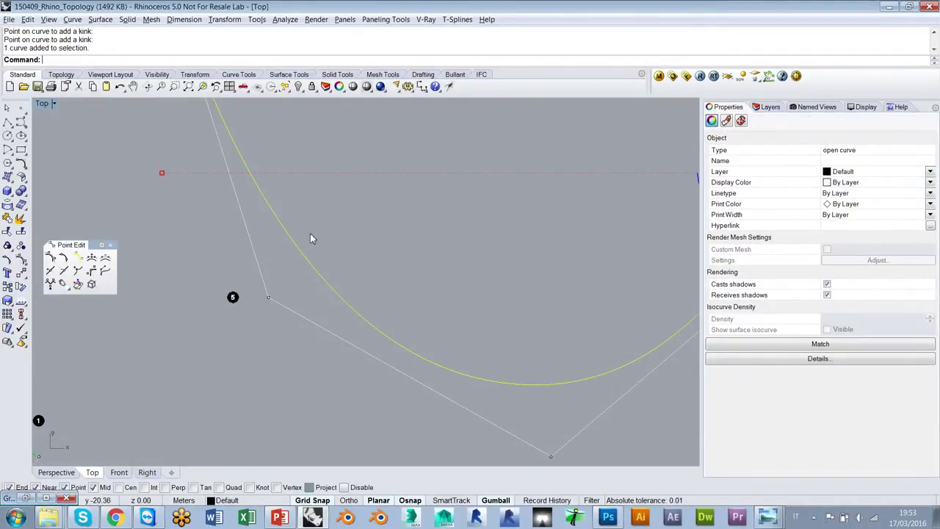
{"action": "left_click", "coordinate": [50, 257]}
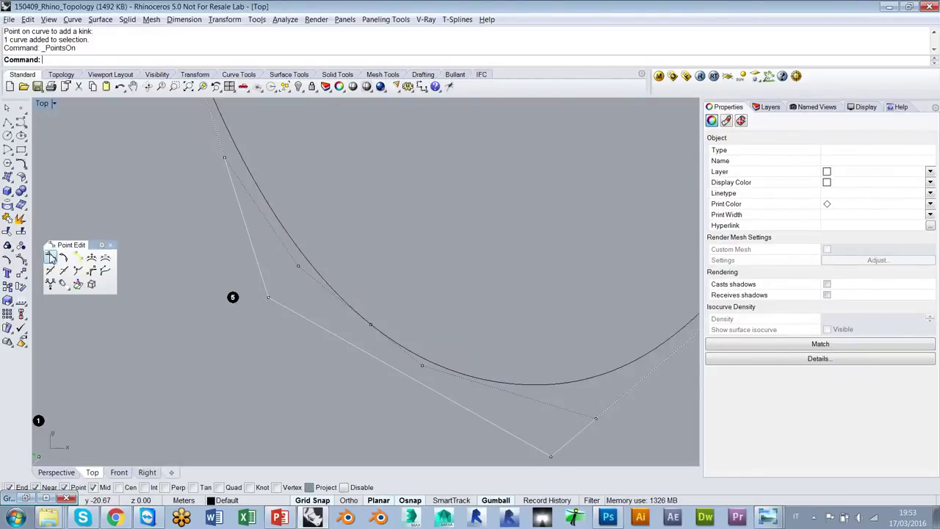
{"action": "left_click", "coordinate": [372, 329]}
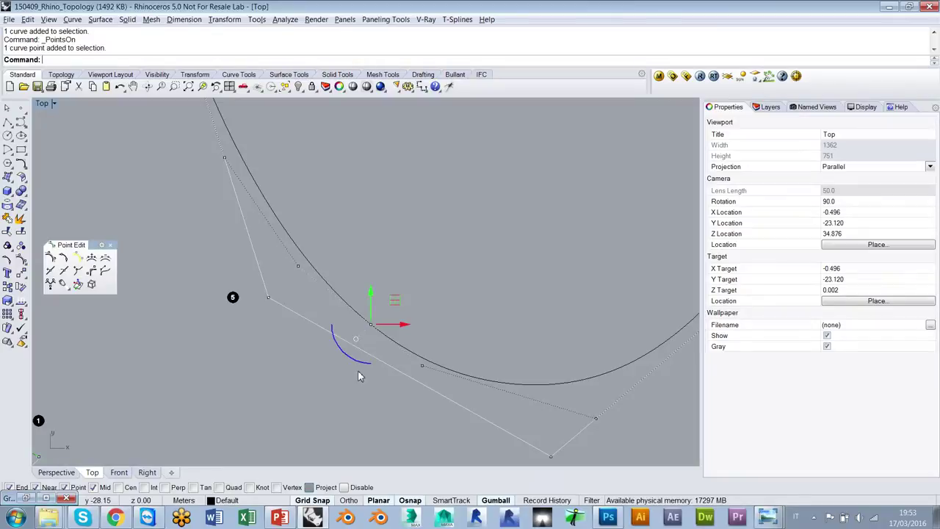
{"action": "left_click", "coordinate": [298, 268]}
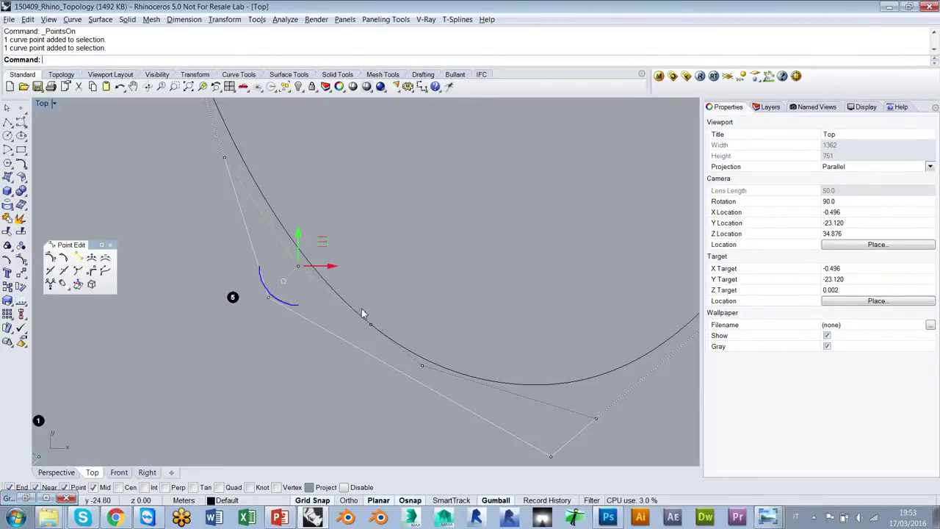
{"action": "left_click", "coordinate": [423, 367], "text": "shift"}
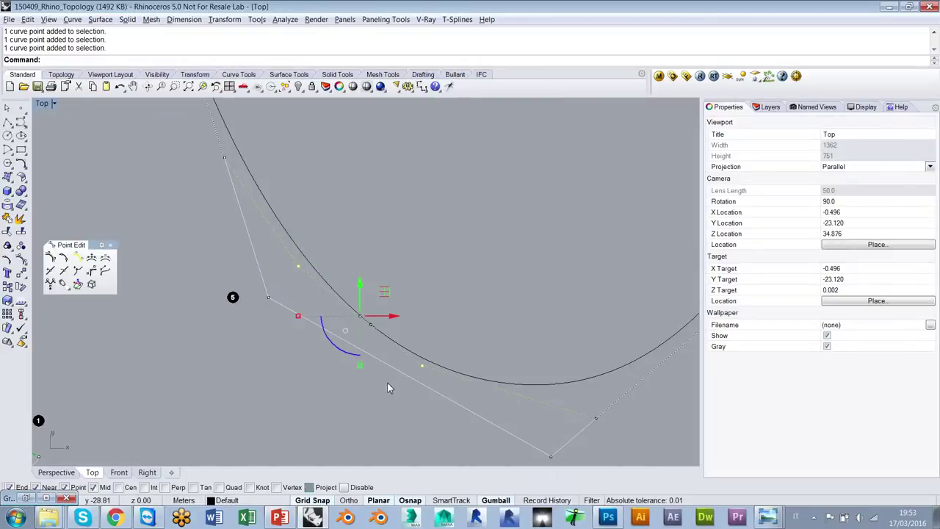
{"action": "key", "text": "Escape"}
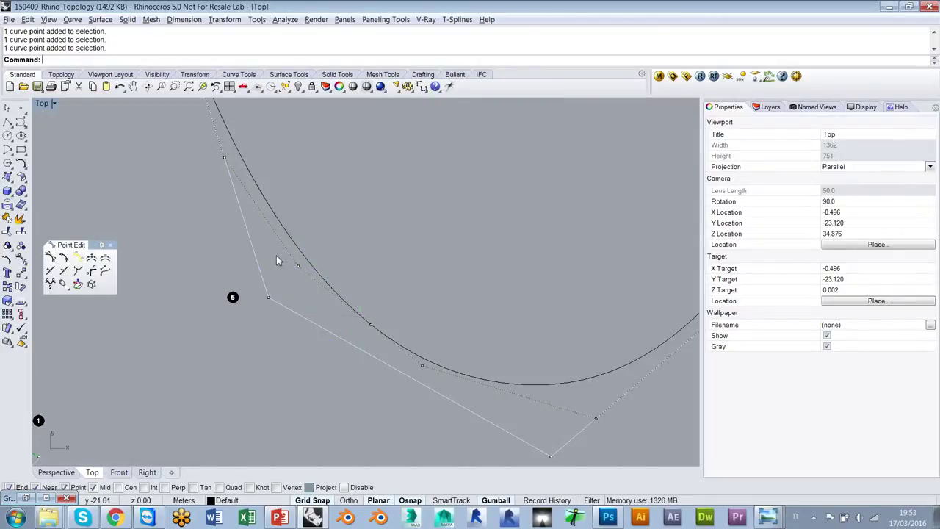
{"action": "left_click_drag", "start_coordinate": [282, 259], "coordinate": [438, 397]}
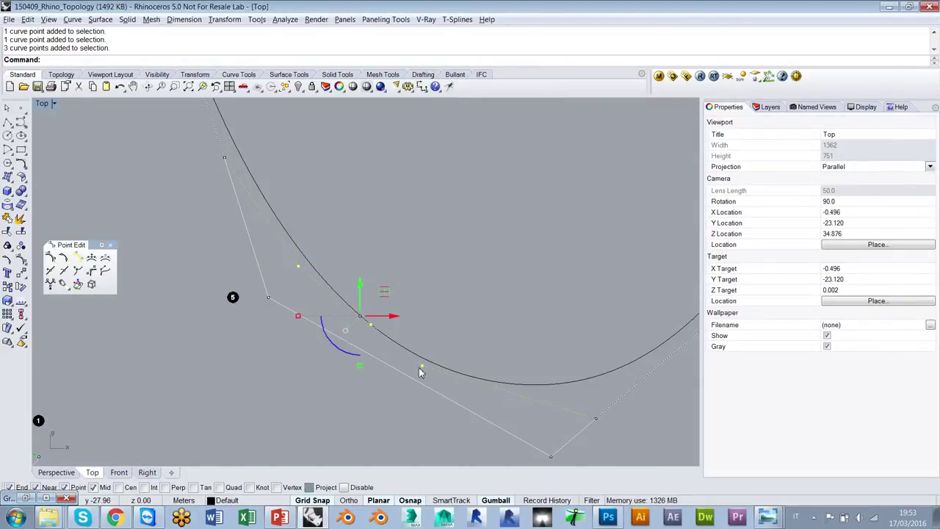
{"action": "key", "text": "Escape"}
- Try moving the control point just after the kink down toward the control polygon, and undo the move
{"action": "left_click", "coordinate": [423, 366]}
{"action": "left_click_drag", "start_coordinate": [444, 341], "coordinate": [410, 375]}
{"action": "left_click", "coordinate": [407, 290]}
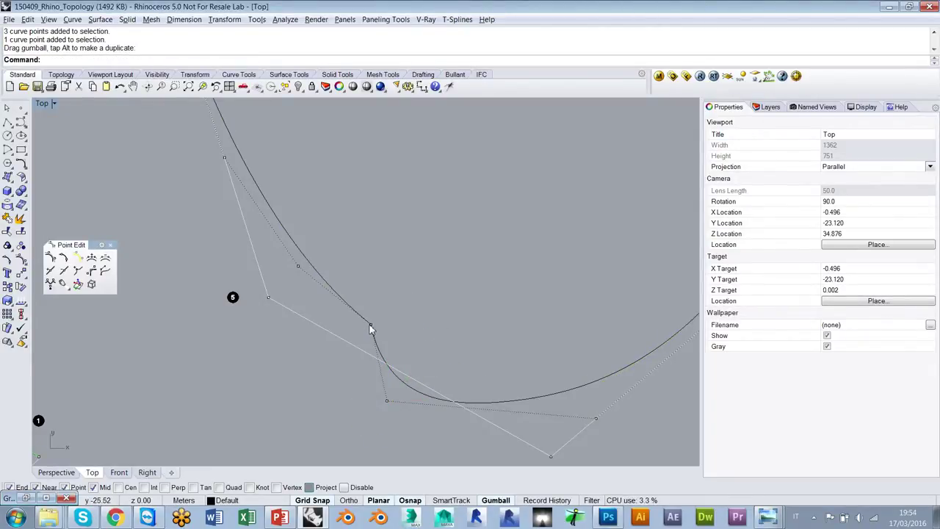
{"action": "key", "text": "ctrl+z"}
- Try moving the control point just before the kink to the inner side of the curve, and undo the move
{"action": "left_click", "coordinate": [299, 266]}
{"action": "left_click_drag", "start_coordinate": [324, 243], "coordinate": [393, 189]}
{"action": "key", "text": "ctrl+z"}
- Try moving the kink point itself toward the inside of the curve, and undo the move
{"action": "left_click", "coordinate": [371, 325]}
{"action": "left_click_drag", "start_coordinate": [393, 304], "coordinate": [433, 252]}
{"action": "left_click", "coordinate": [503, 280]}
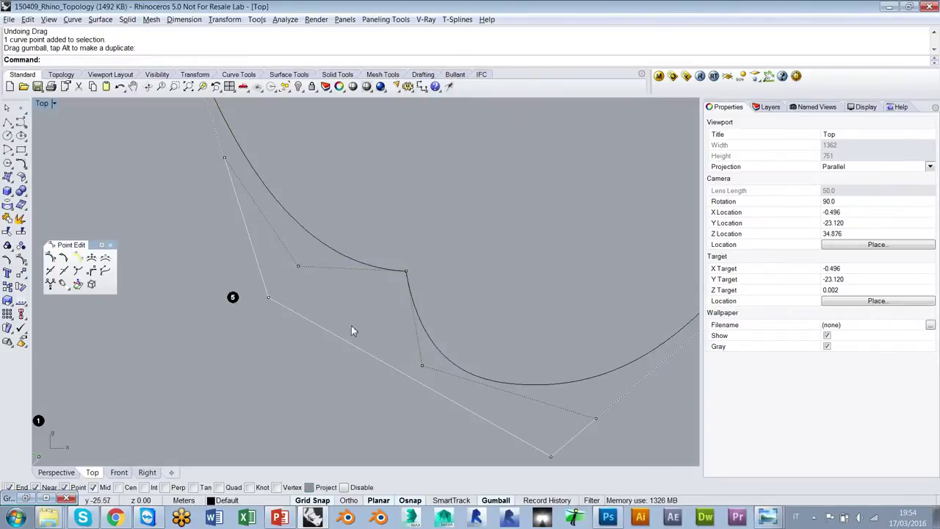
{"action": "key", "text": "ctrl+z"}
{"action": "left_click", "coordinate": [314, 420]}
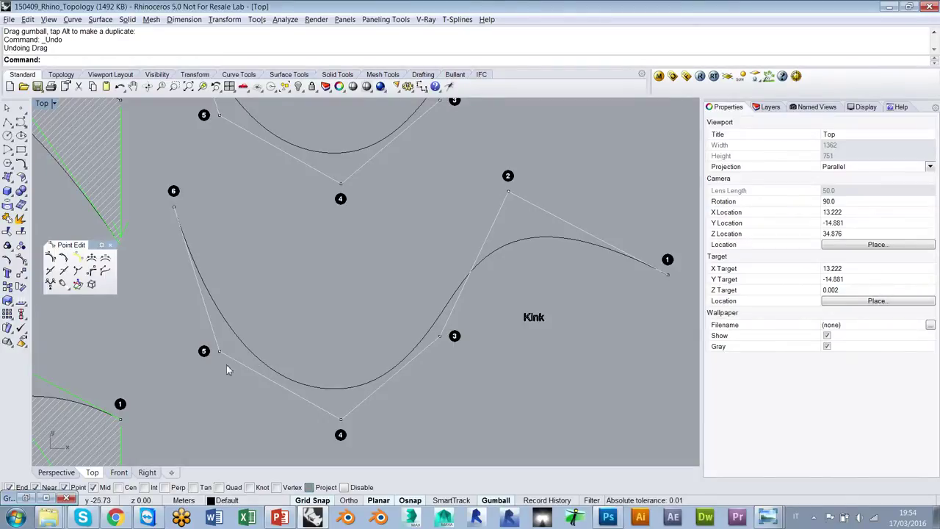
- Switch to Chrome, search Google Images for "bmw z4" in a new tab, and open the grey BMW Z4 (E89) photo from Wikipedia
{"action": "left_click", "coordinate": [115, 517]}
{"action": "left_click", "coordinate": [842, 6]}
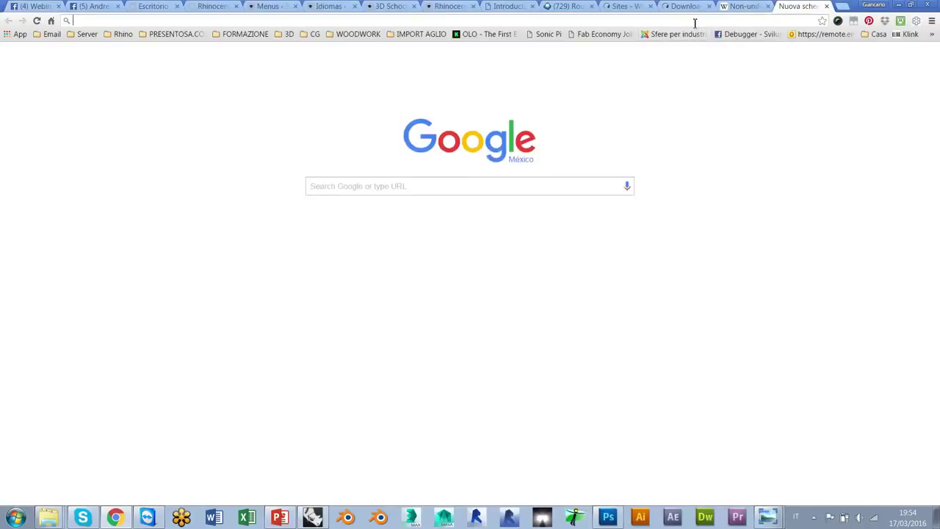
{"action": "type", "text": "bmw z4"}
{"action": "key", "text": "Return"}
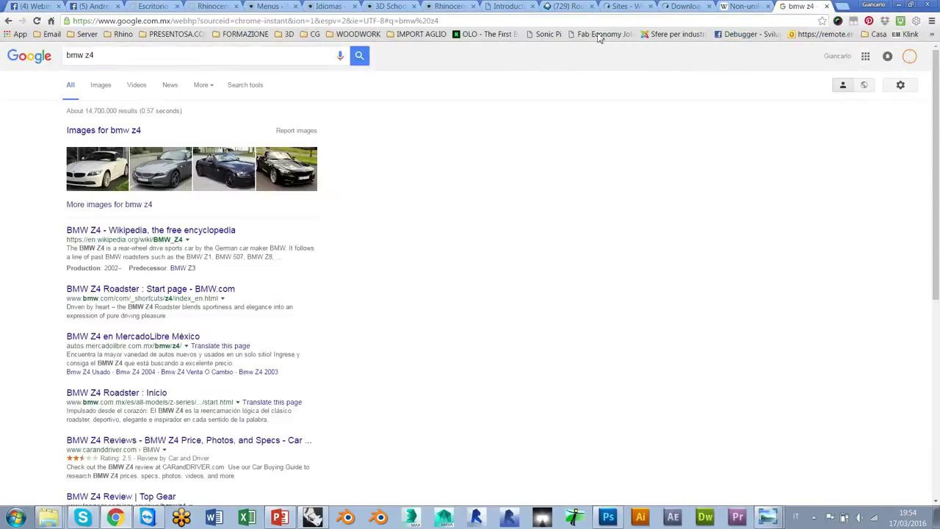
{"action": "left_click", "coordinate": [122, 133]}
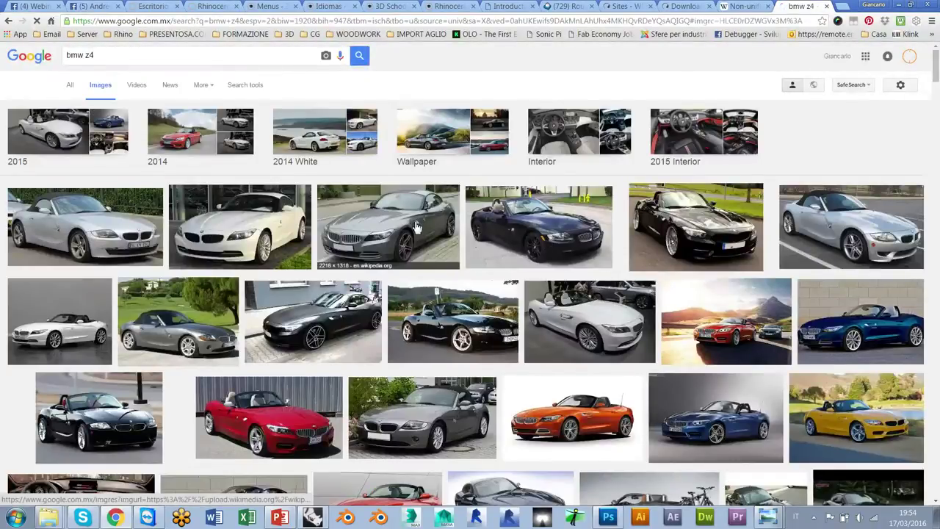
{"action": "left_click", "coordinate": [417, 228]}
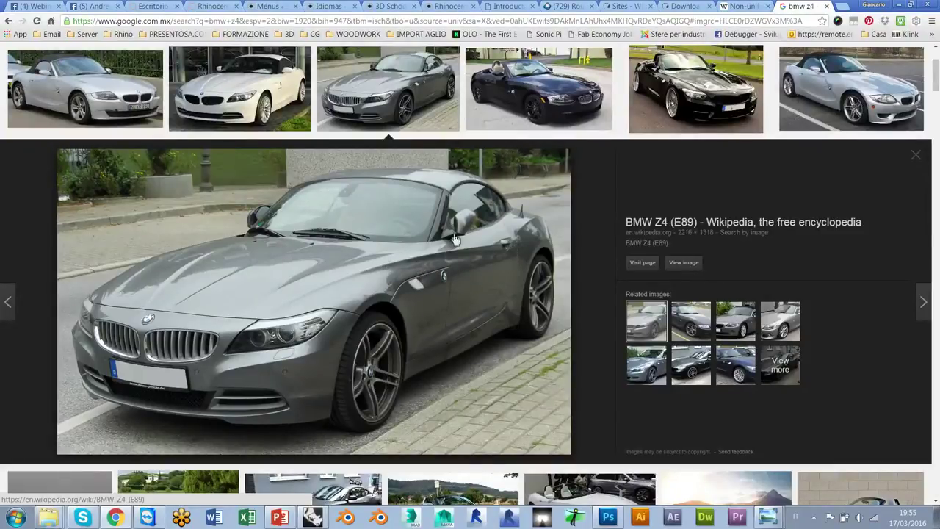
- Switch back to Rhino, turn on the Kink curve's control points and pull the point between labels 5 and 4 toward the inside of the curve
{"action": "left_click", "coordinate": [902, 5]}
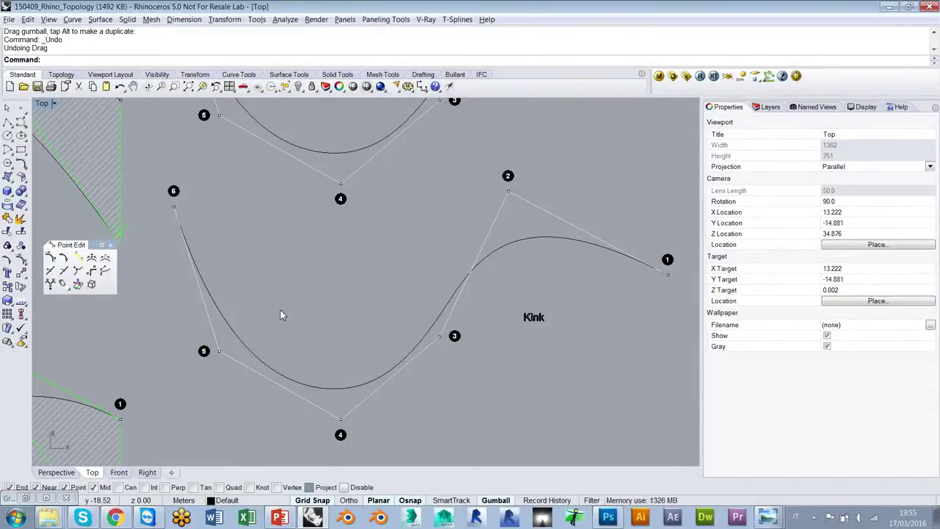
{"action": "left_click", "coordinate": [264, 364]}
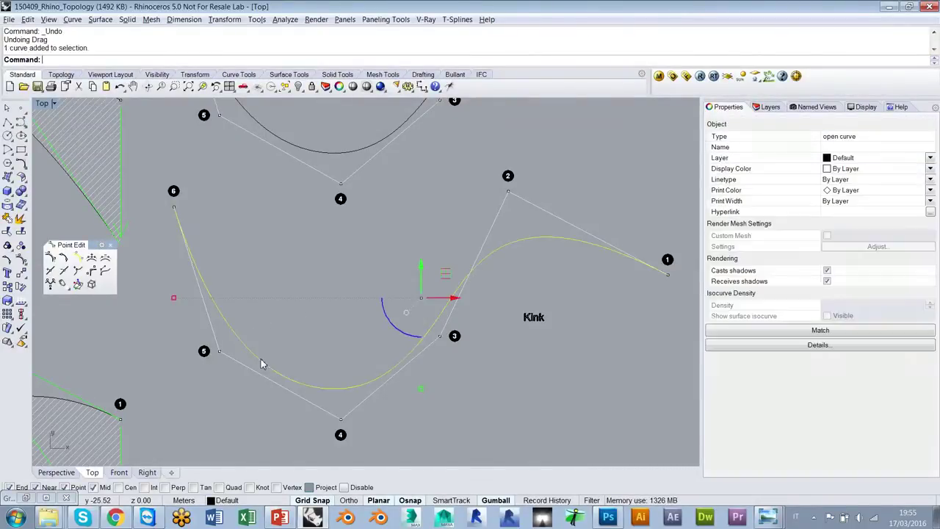
{"action": "key", "text": "F10"}
{"action": "left_click", "coordinate": [265, 364]}
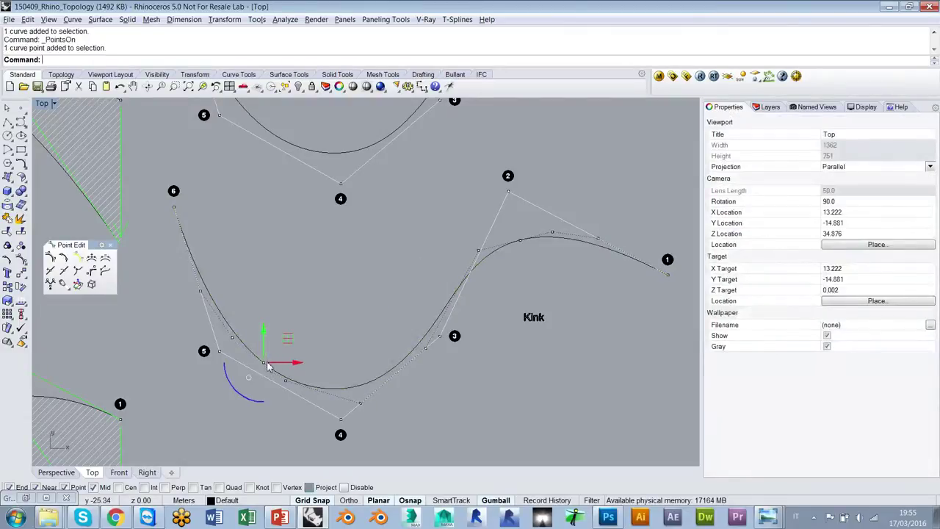
{"action": "scroll", "coordinate": [266, 364], "scroll_direction": "up", "scroll_amount": 3}
{"action": "left_click_drag", "start_coordinate": [292, 328], "coordinate": [308, 311]}
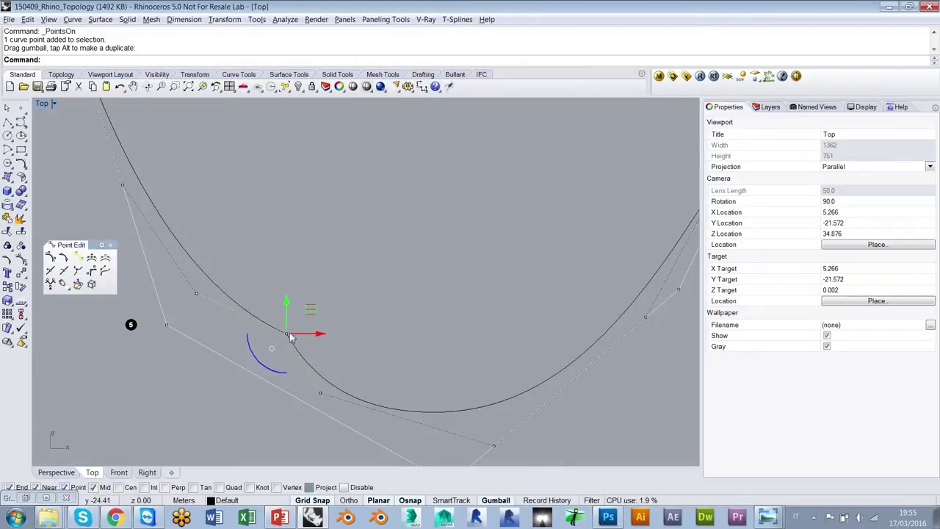
- Look over the sheet of curve and surface examples, from the freeform curves to the degree diagrams and surfaces
{"action": "scroll", "coordinate": [265, 366], "scroll_direction": "down", "scroll_amount": 3}
{"action": "scroll", "coordinate": [268, 345], "scroll_direction": "down", "scroll_amount": 3}
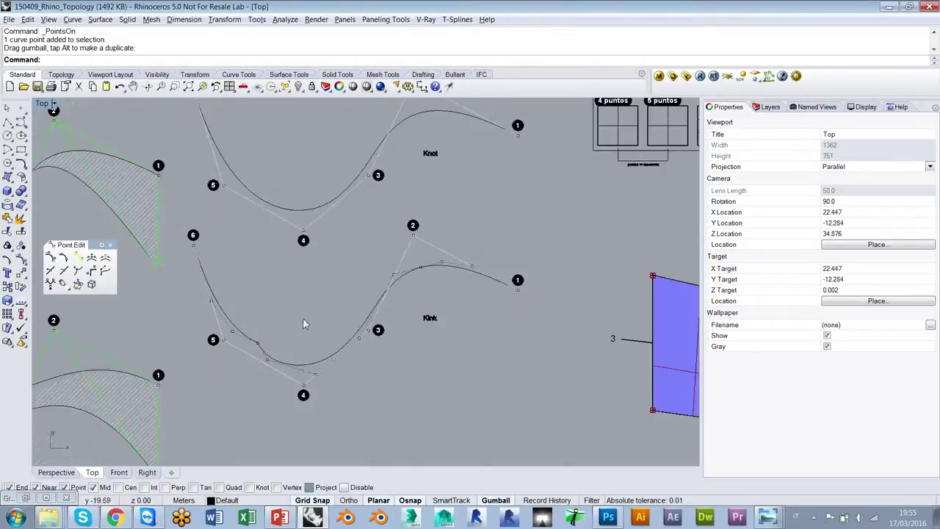
{"action": "right_click_drag", "start_coordinate": [328, 308], "coordinate": [327, 349]}
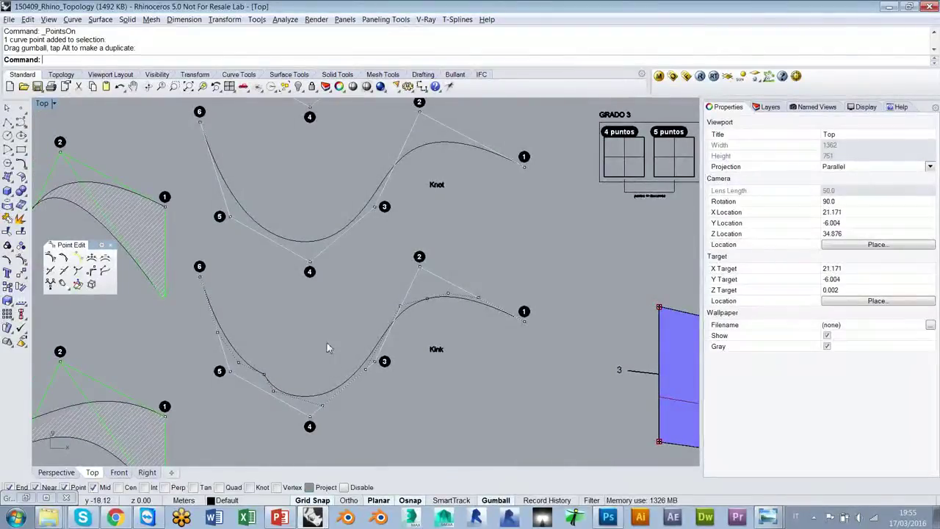
{"action": "scroll", "coordinate": [258, 361], "scroll_direction": "down", "scroll_amount": 2}
{"action": "scroll", "coordinate": [286, 355], "scroll_direction": "down", "scroll_amount": 6}
{"action": "right_click_drag", "start_coordinate": [304, 328], "coordinate": [378, 367]}
{"action": "scroll", "coordinate": [453, 307], "scroll_direction": "down", "scroll_amount": 2}
{"action": "right_click_drag", "start_coordinate": [454, 306], "coordinate": [454, 297]}
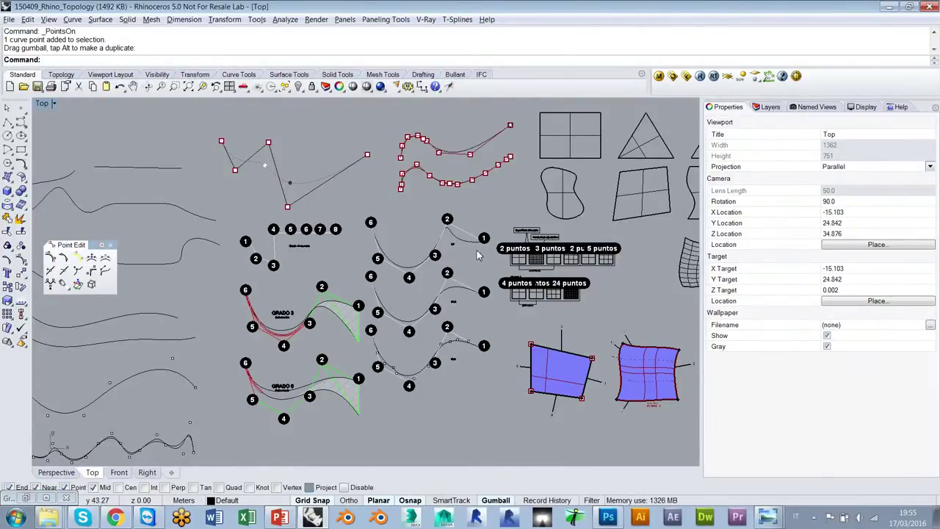
{"action": "right_click_drag", "start_coordinate": [439, 270], "coordinate": [552, 254]}
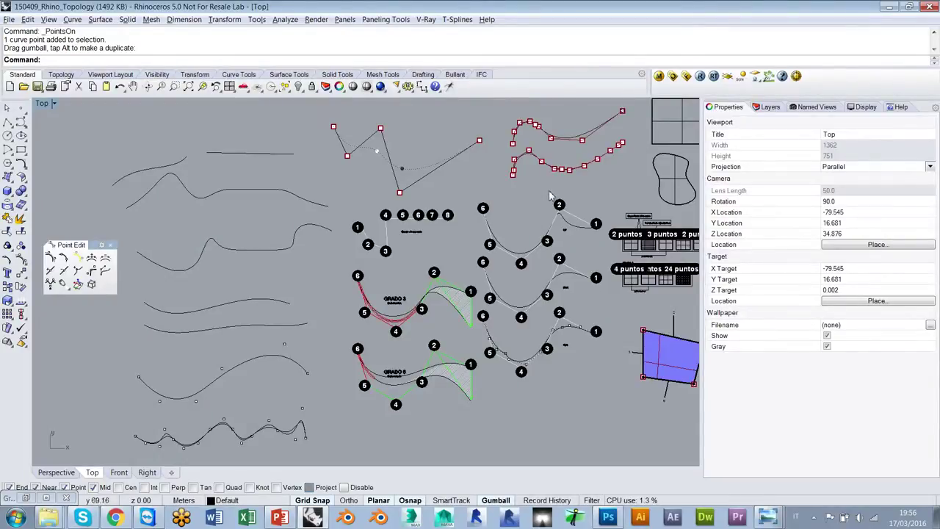
{"action": "right_click_drag", "start_coordinate": [549, 188], "coordinate": [300, 211]}
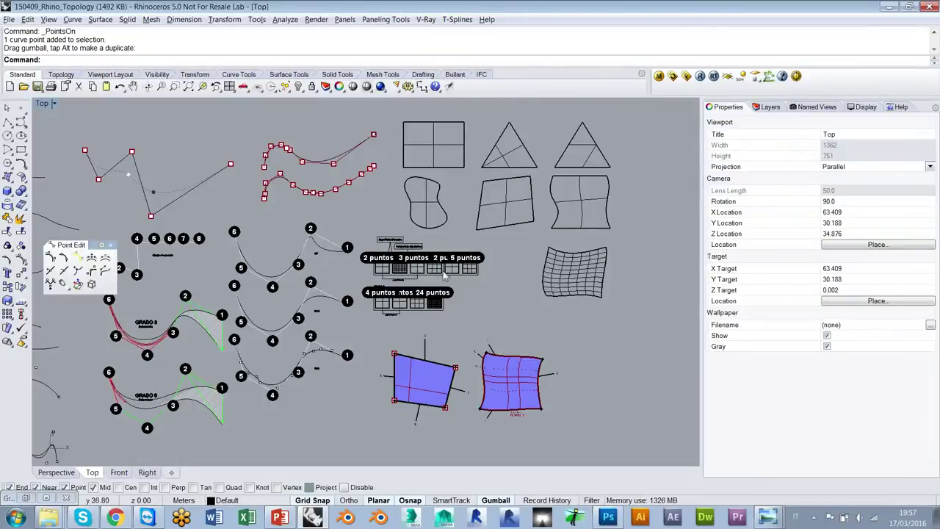
- Move the densely gridded surface off its boundary curves to the empty area beside the second triangle and the wavy-sided surface
{"action": "scroll", "coordinate": [433, 291], "scroll_direction": "up", "scroll_amount": 3}
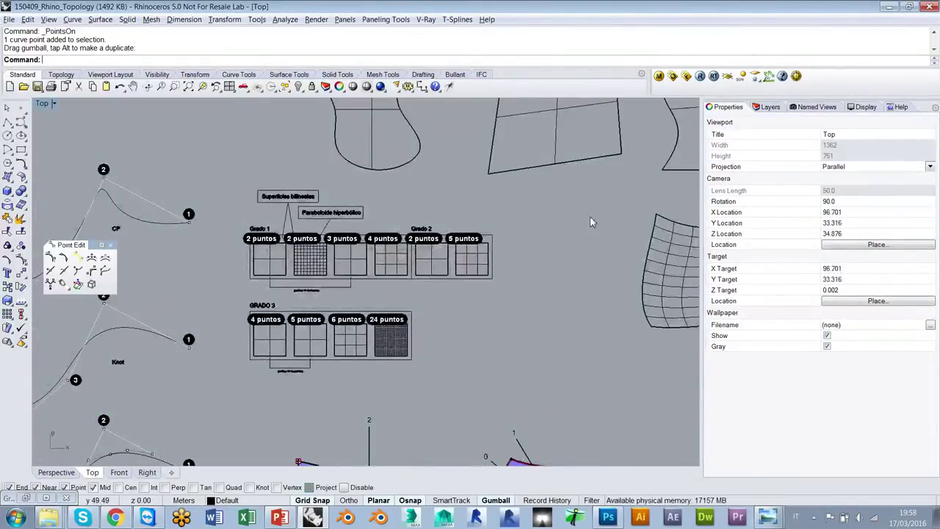
{"action": "mouse_move", "coordinate": [441, 199]}
{"action": "right_mouse_down"}
{"action": "mouse_move", "coordinate": [438, 291]}
{"action": "mouse_move", "coordinate": [403, 317]}
{"action": "mouse_move", "coordinate": [371, 321]}
{"action": "right_mouse_up"}
{"action": "scroll", "coordinate": [376, 254], "scroll_direction": "down", "scroll_amount": 4}
{"action": "right_click_drag", "start_coordinate": [521, 239], "coordinate": [483, 269]}
{"action": "scroll", "coordinate": [476, 239], "scroll_direction": "up", "scroll_amount": 2}
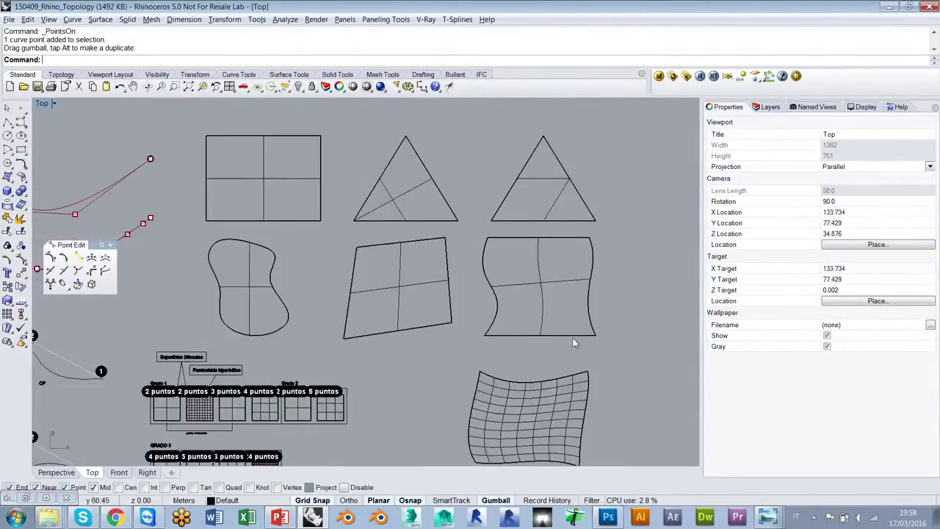
{"action": "left_click_drag", "start_coordinate": [531, 431], "coordinate": [663, 253]}
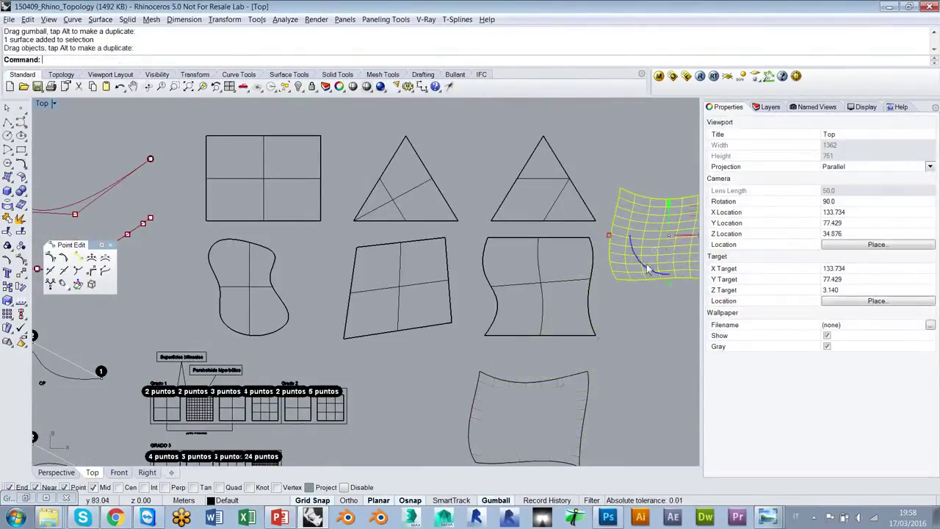
{"action": "right_click_drag", "start_coordinate": [663, 251], "coordinate": [522, 276]}
{"action": "left_click_drag", "start_coordinate": [551, 260], "coordinate": [574, 260]}
{"action": "key", "text": "Escape"}
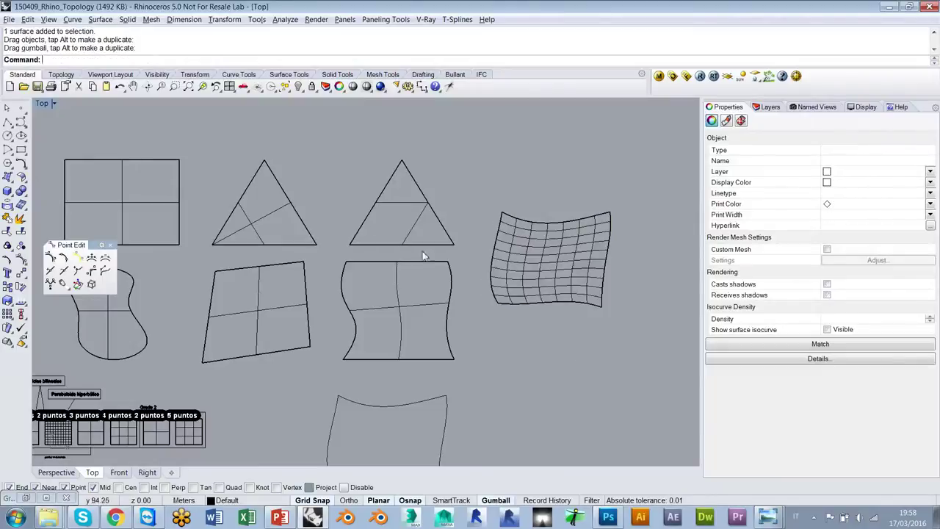
- Switch to the Perspective view and examine the point counts and isocurves in the Grado 1, Grado 2 and GRADO 3 surface diagrams
{"action": "right_click_drag", "start_coordinate": [417, 284], "coordinate": [495, 274]}
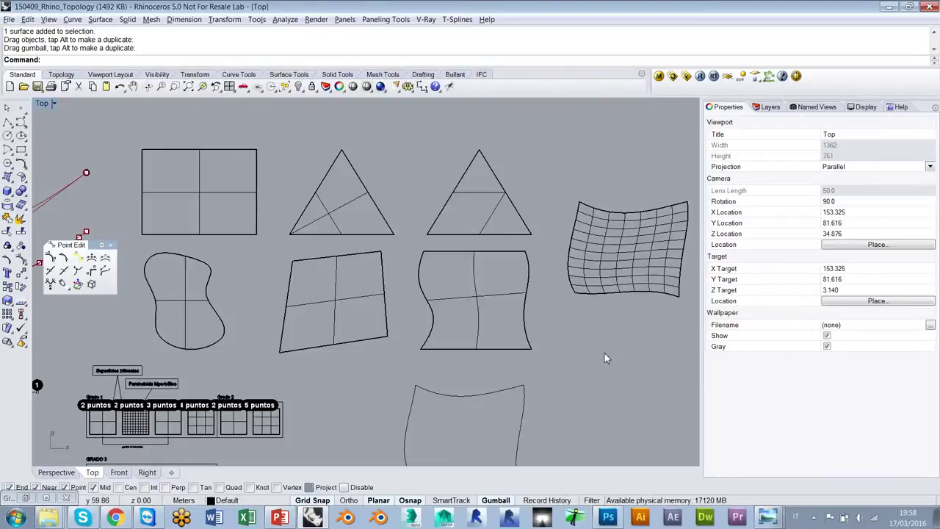
{"action": "left_click", "coordinate": [65, 477]}
{"action": "right_click_drag", "start_coordinate": [437, 262], "coordinate": [346, 296]}
{"action": "scroll", "coordinate": [346, 296], "scroll_direction": "down", "scroll_amount": 12}
{"action": "right_click_drag", "start_coordinate": [448, 300], "coordinate": [475, 382]}
{"action": "scroll", "coordinate": [269, 354], "scroll_direction": "up", "scroll_amount": 6}
{"action": "right_click_drag", "start_coordinate": [413, 335], "coordinate": [499, 325]}
{"action": "scroll", "coordinate": [384, 327], "scroll_direction": "up", "scroll_amount": 8}
{"action": "scroll", "coordinate": [538, 297], "scroll_direction": "down", "scroll_amount": 14}
{"action": "right_click_drag", "start_coordinate": [322, 327], "coordinate": [393, 263], "text": "shift"}
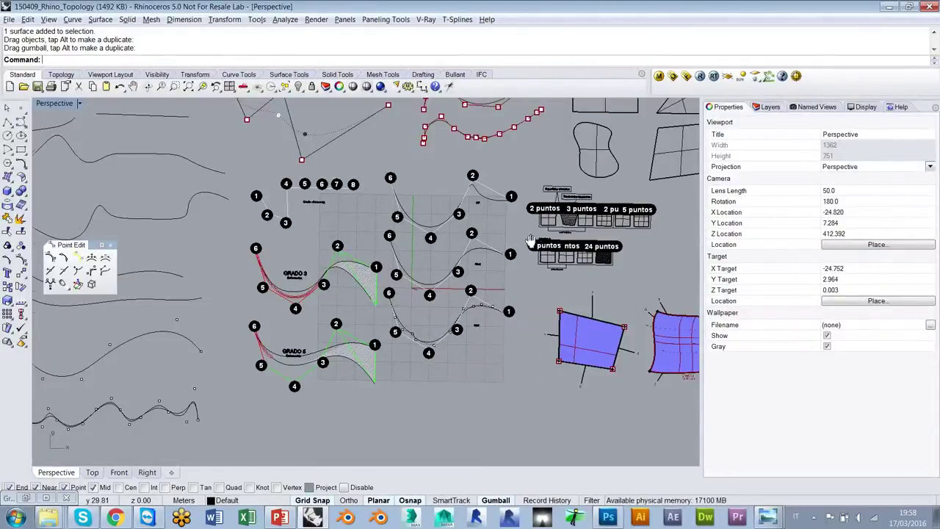
{"action": "right_click_drag", "start_coordinate": [624, 237], "coordinate": [375, 305], "text": "shift"}
{"action": "scroll", "coordinate": [376, 305], "scroll_direction": "up", "scroll_amount": 12}
{"action": "right_click_drag", "start_coordinate": [291, 319], "coordinate": [375, 307], "text": "shift"}
{"action": "scroll", "coordinate": [350, 307], "scroll_direction": "up", "scroll_amount": 2}
{"action": "right_click_drag", "start_coordinate": [442, 307], "coordinate": [489, 308]}
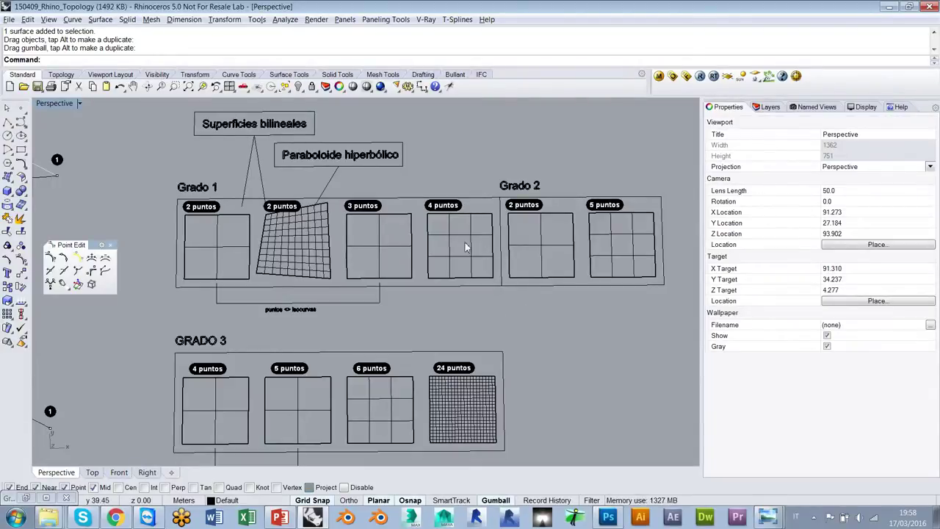
{"action": "scroll", "coordinate": [394, 241], "scroll_direction": "down", "scroll_amount": 4}
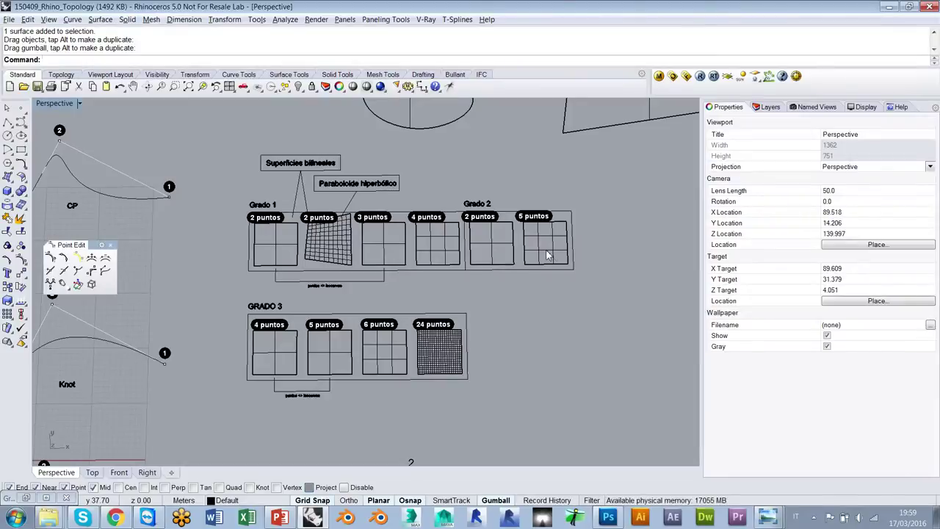
{"action": "right_click_drag", "start_coordinate": [579, 249], "coordinate": [586, 248]}
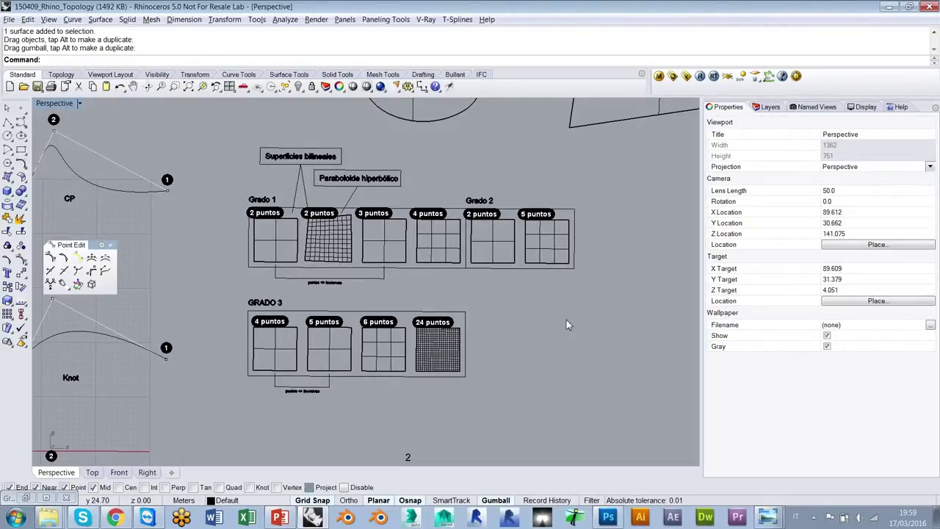
- Examine the rectangular, triangular and four-sided example surfaces and the layout of their isocurves from several angles
{"action": "scroll", "coordinate": [376, 367], "scroll_direction": "down", "scroll_amount": 4}
{"action": "scroll", "coordinate": [377, 367], "scroll_direction": "down", "scroll_amount": 2}
{"action": "right_click_drag", "start_coordinate": [474, 345], "coordinate": [328, 345], "text": "shift"}
{"action": "scroll", "coordinate": [301, 225], "scroll_direction": "up", "scroll_amount": 4}
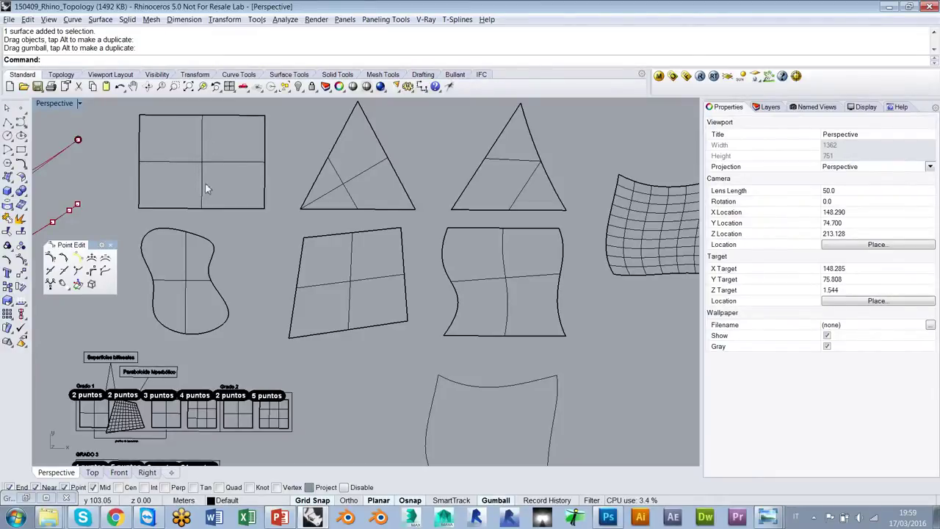
{"action": "scroll", "coordinate": [514, 267], "scroll_direction": "down", "scroll_amount": 4}
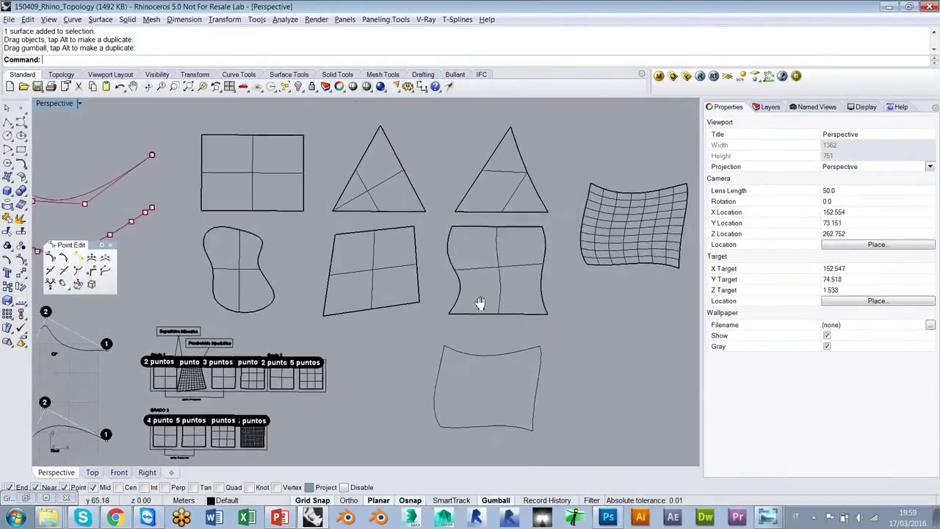
{"action": "right_click_drag", "start_coordinate": [398, 297], "coordinate": [408, 244]}
{"action": "scroll", "coordinate": [455, 248], "scroll_direction": "up", "scroll_amount": 6}
{"action": "right_click_drag", "start_coordinate": [484, 288], "coordinate": [438, 262]}
{"action": "right_click_drag", "start_coordinate": [506, 295], "coordinate": [394, 289], "text": "shift"}
{"action": "right_click_drag", "start_coordinate": [327, 270], "coordinate": [365, 268]}
{"action": "right_click_drag", "start_coordinate": [421, 313], "coordinate": [411, 250]}
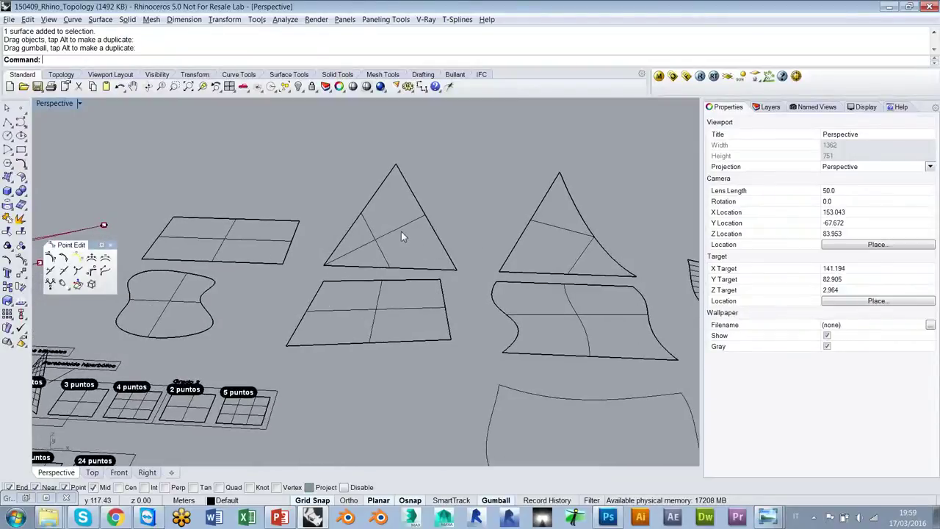
{"action": "scroll", "coordinate": [399, 242], "scroll_direction": "up", "scroll_amount": 1}
{"action": "scroll", "coordinate": [420, 241], "scroll_direction": "up", "scroll_amount": 1}
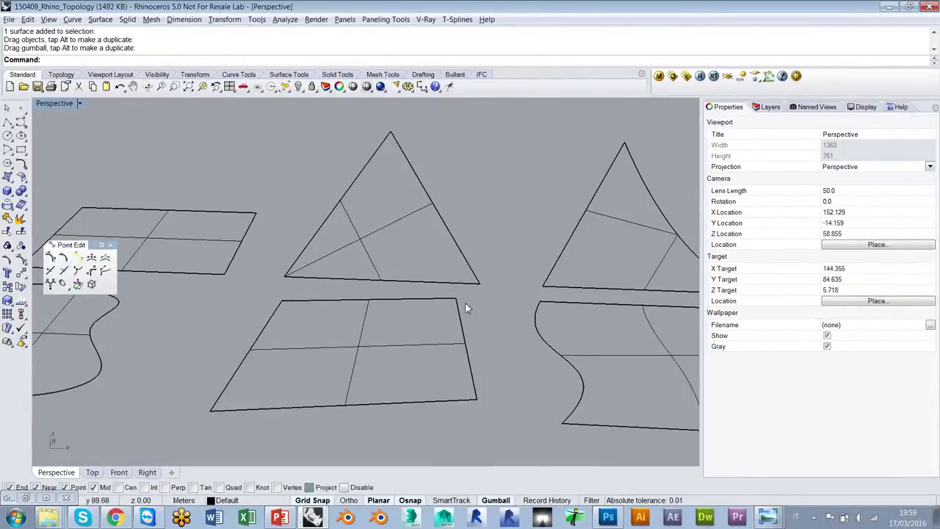
{"action": "right_click_drag", "start_coordinate": [560, 330], "coordinate": [478, 294]}
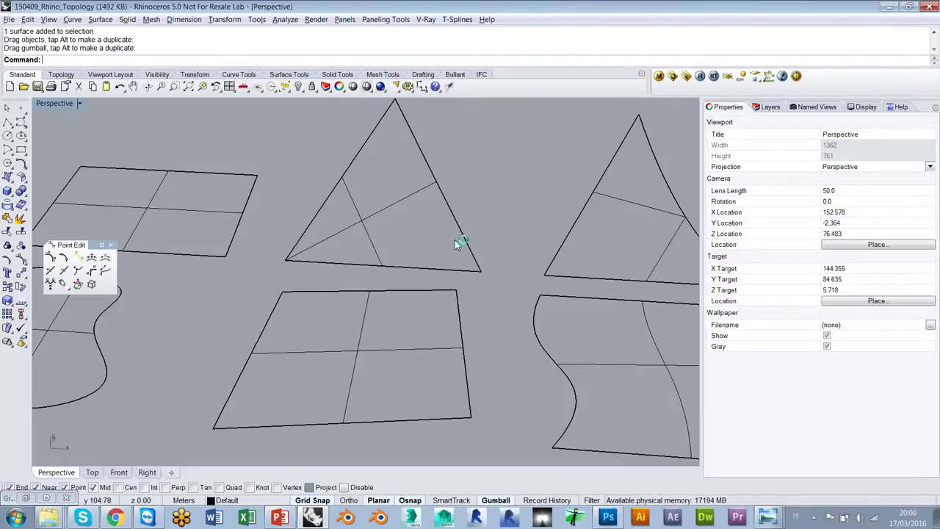
{"action": "right_click_drag", "start_coordinate": [481, 249], "coordinate": [478, 254]}
- Select the densely gridded surface together with the wavy-sided surface to compare their isocurves, and clear the selection
{"action": "scroll", "coordinate": [478, 254], "scroll_direction": "down", "scroll_amount": 4}
{"action": "right_click_drag", "start_coordinate": [516, 277], "coordinate": [188, 251], "text": "shift"}
{"action": "right_click_drag", "start_coordinate": [371, 266], "coordinate": [404, 316]}
{"action": "scroll", "coordinate": [404, 316], "scroll_direction": "up", "scroll_amount": 3}
{"action": "left_click", "coordinate": [450, 263]}
{"action": "scroll", "coordinate": [619, 279], "scroll_direction": "down", "scroll_amount": 5}
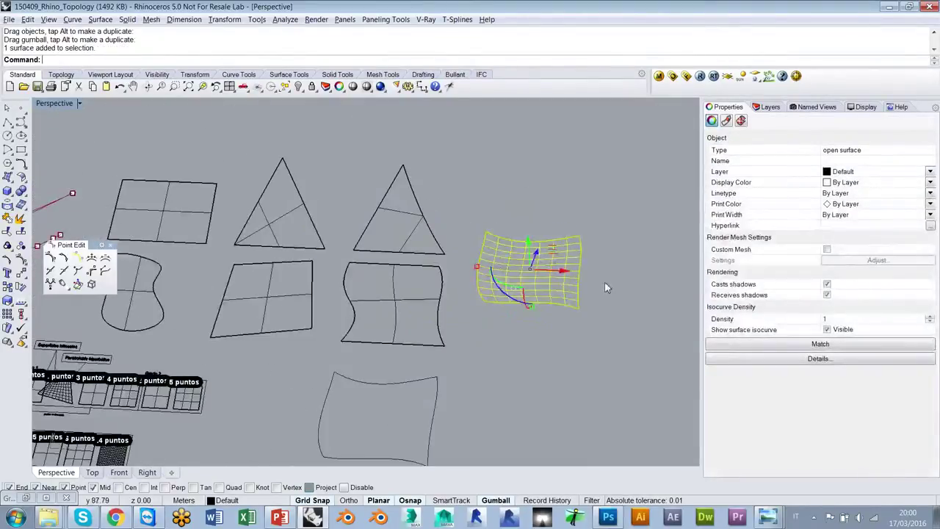
{"action": "scroll", "coordinate": [497, 325], "scroll_direction": "up", "scroll_amount": 2}
{"action": "scroll", "coordinate": [479, 240], "scroll_direction": "up", "scroll_amount": 2}
{"action": "left_click", "coordinate": [267, 296], "text": "shift"}
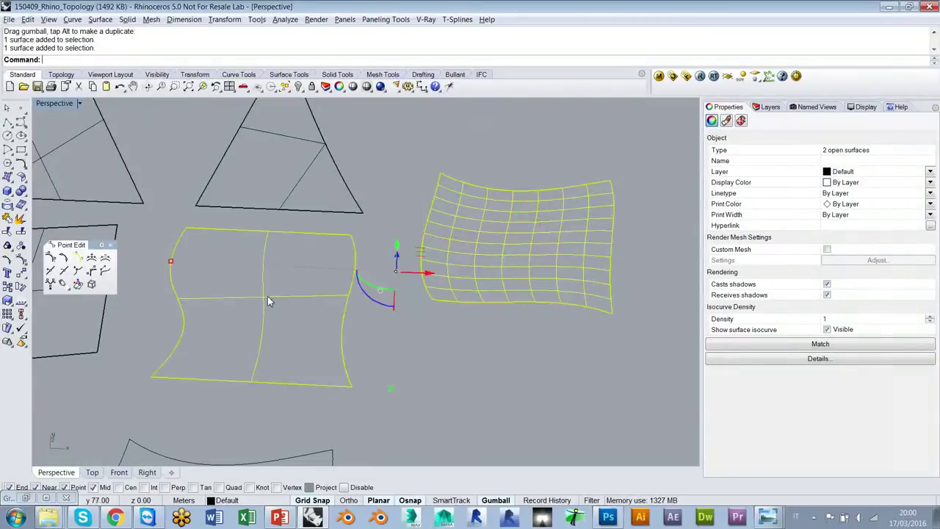
{"action": "left_click", "coordinate": [455, 372]}
- Highlight the wavy-sided surface on its own to inspect its two crossing isocurves, and clear the selection
{"action": "right_click_drag", "start_coordinate": [455, 372], "coordinate": [494, 317]}
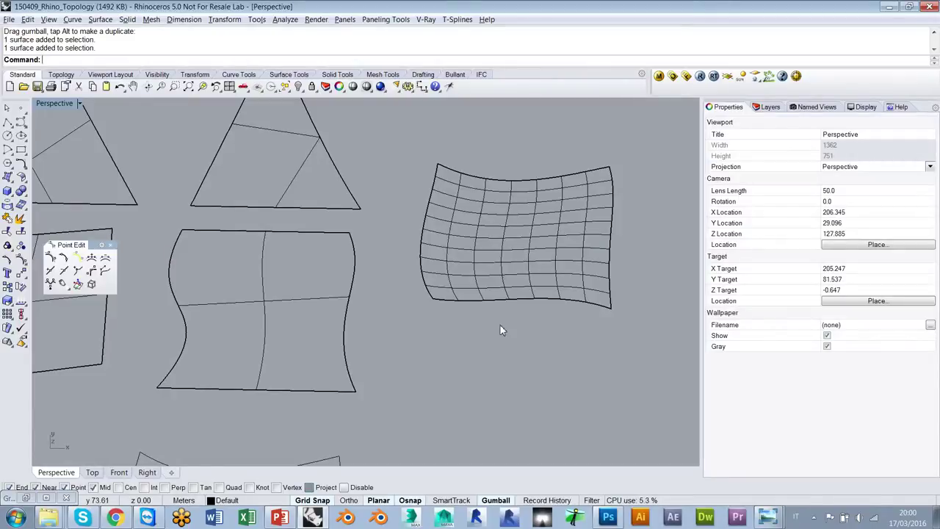
{"action": "right_click_drag", "start_coordinate": [486, 292], "coordinate": [473, 339]}
{"action": "scroll", "coordinate": [448, 317], "scroll_direction": "down", "scroll_amount": 3}
{"action": "scroll", "coordinate": [367, 307], "scroll_direction": "up", "scroll_amount": 3}
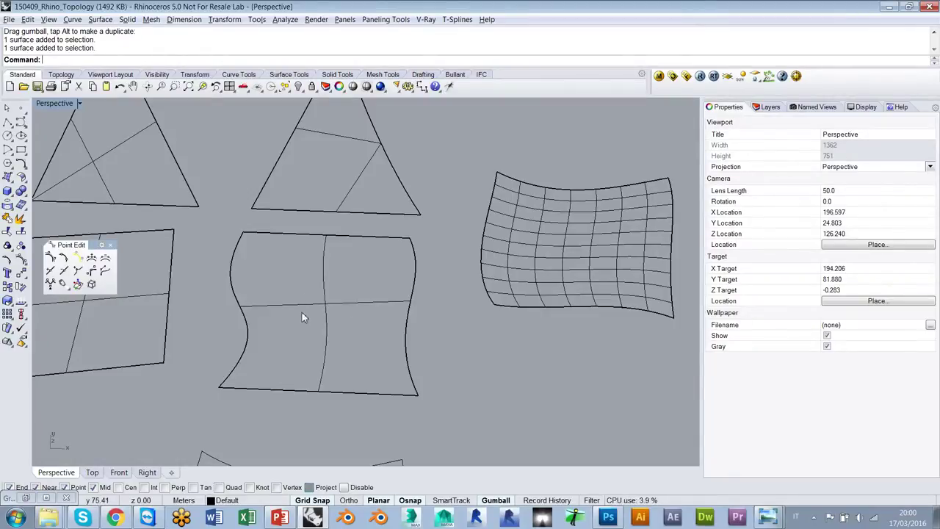
{"action": "right_click_drag", "start_coordinate": [384, 326], "coordinate": [320, 330], "text": "shift"}
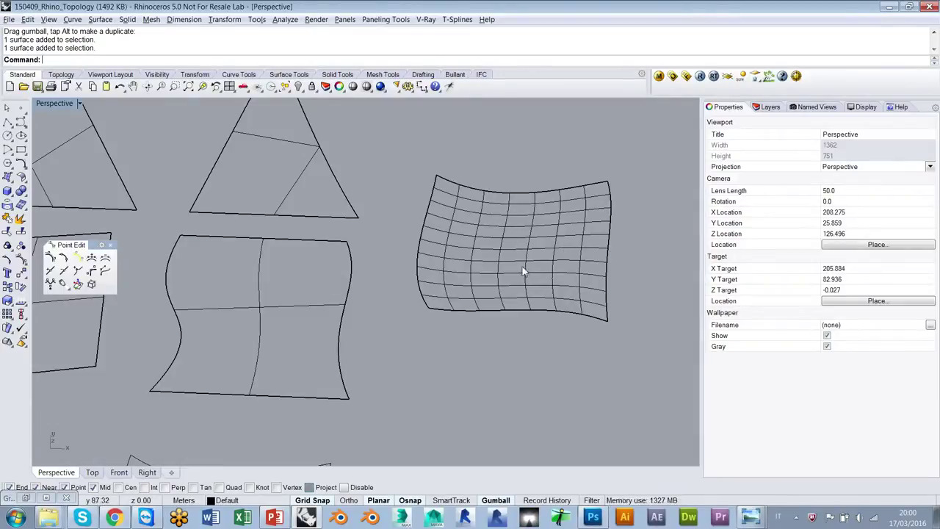
{"action": "left_click", "coordinate": [274, 307]}
{"action": "left_click", "coordinate": [307, 335]}
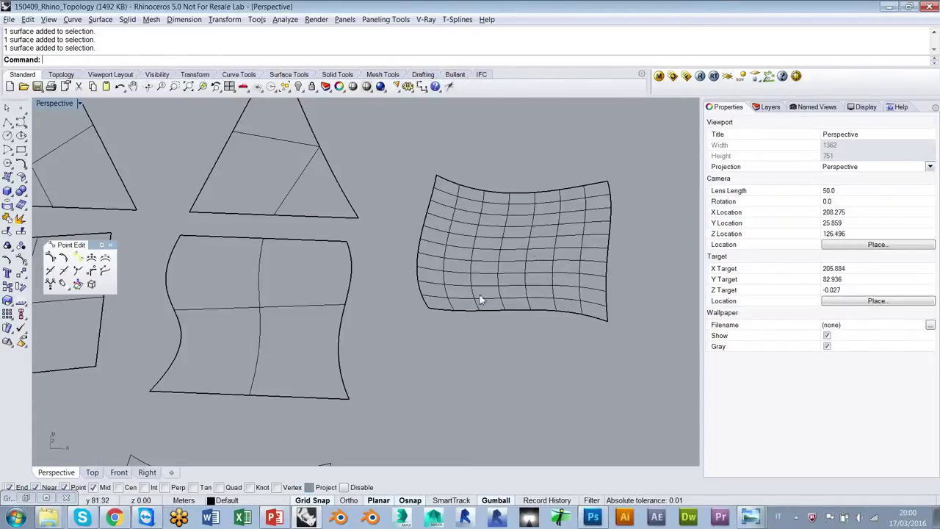
- Examine the densely gridded surface up close, followed by the rectangular surface and the first triangle
{"action": "right_click_drag", "start_coordinate": [534, 300], "coordinate": [564, 324]}
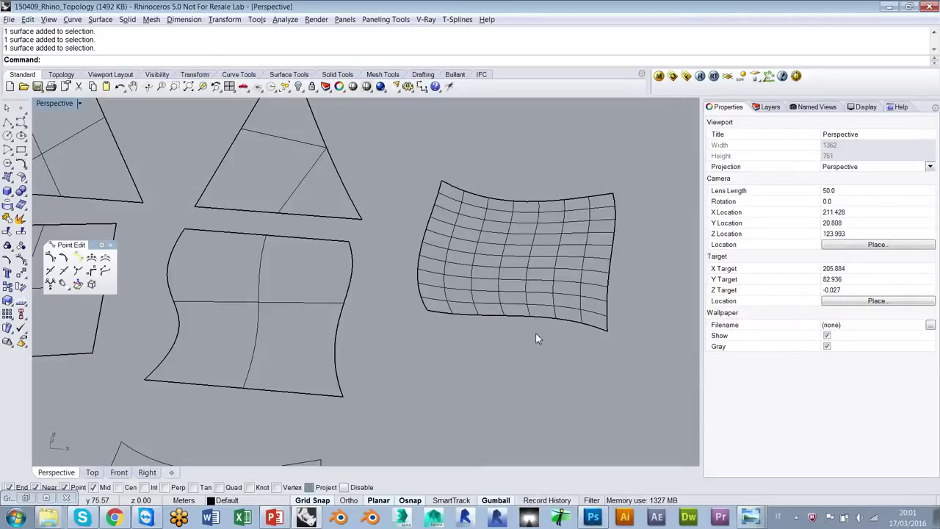
{"action": "scroll", "coordinate": [558, 257], "scroll_direction": "up", "scroll_amount": 3}
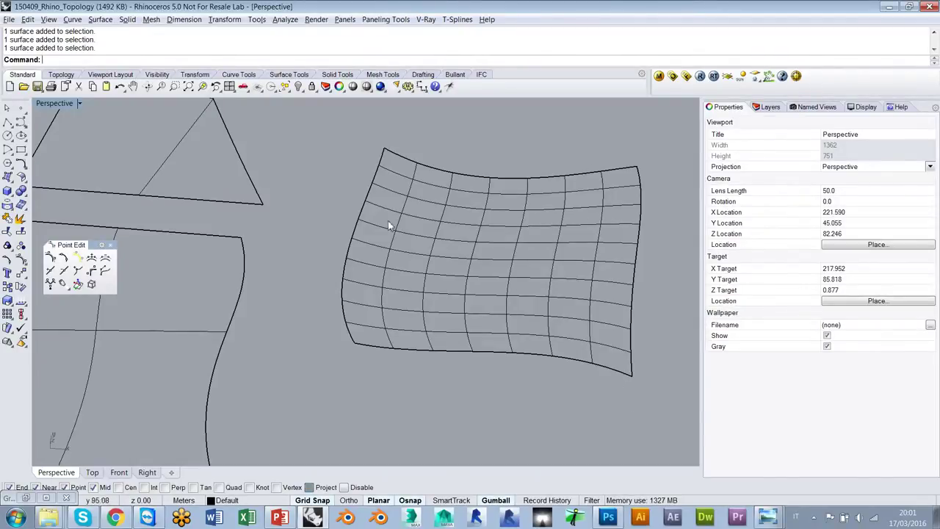
{"action": "scroll", "coordinate": [552, 346], "scroll_direction": "down", "scroll_amount": 5}
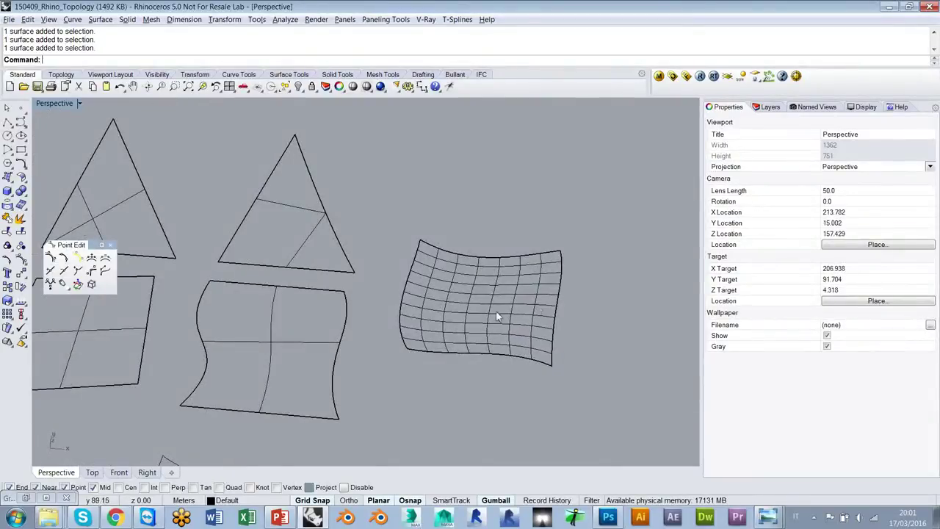
{"action": "right_click_drag", "start_coordinate": [481, 314], "coordinate": [534, 317], "text": "shift"}
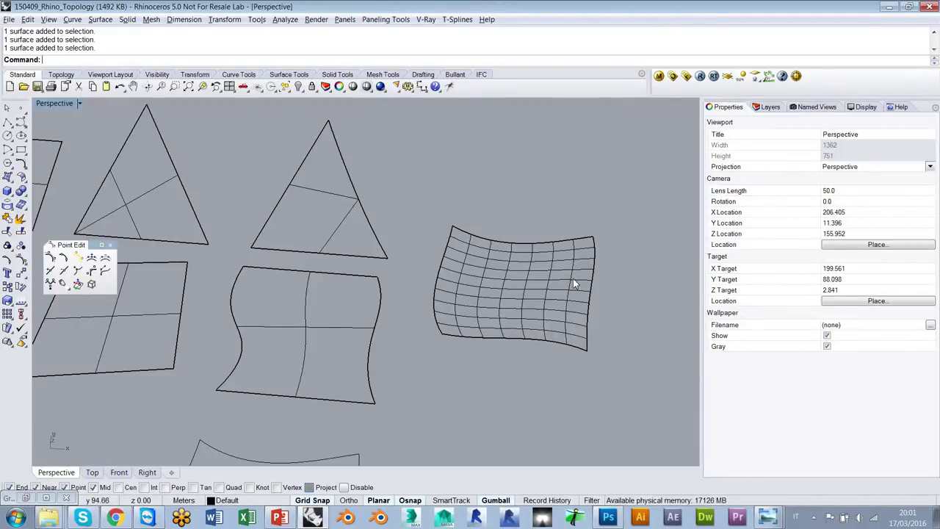
{"action": "right_click_drag", "start_coordinate": [284, 312], "coordinate": [512, 318], "text": "shift"}
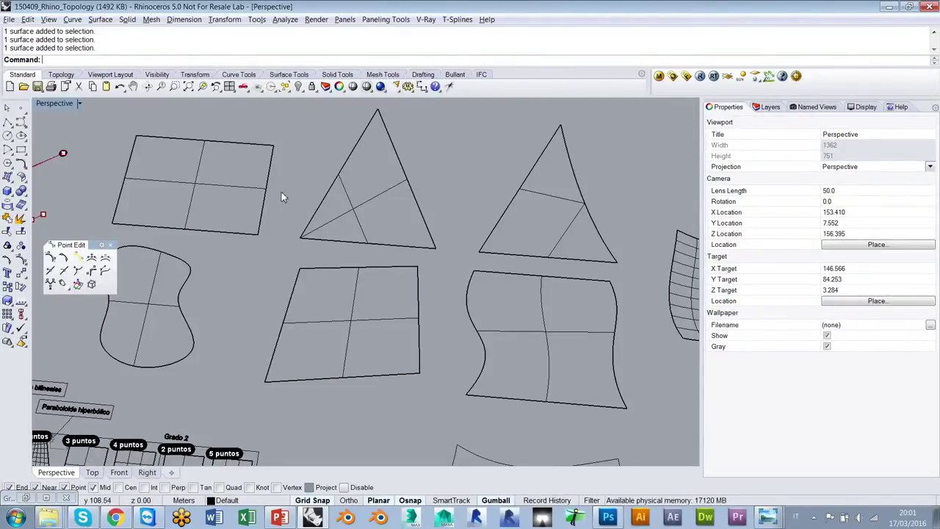
{"action": "scroll", "coordinate": [319, 202], "scroll_direction": "up", "scroll_amount": 5}
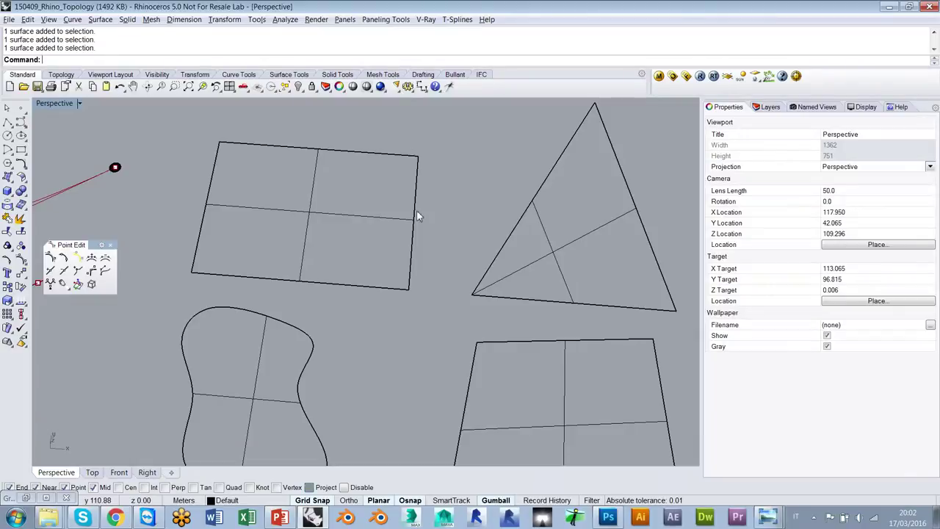
- Select the peanut-shaped, the straight four-sided and the first triangular surface one after another to inspect their isocurves, and clear the selection
{"action": "right_click_drag", "start_coordinate": [512, 270], "coordinate": [407, 246], "text": "shift"}
{"action": "scroll", "coordinate": [406, 246], "scroll_direction": "down", "scroll_amount": 2}
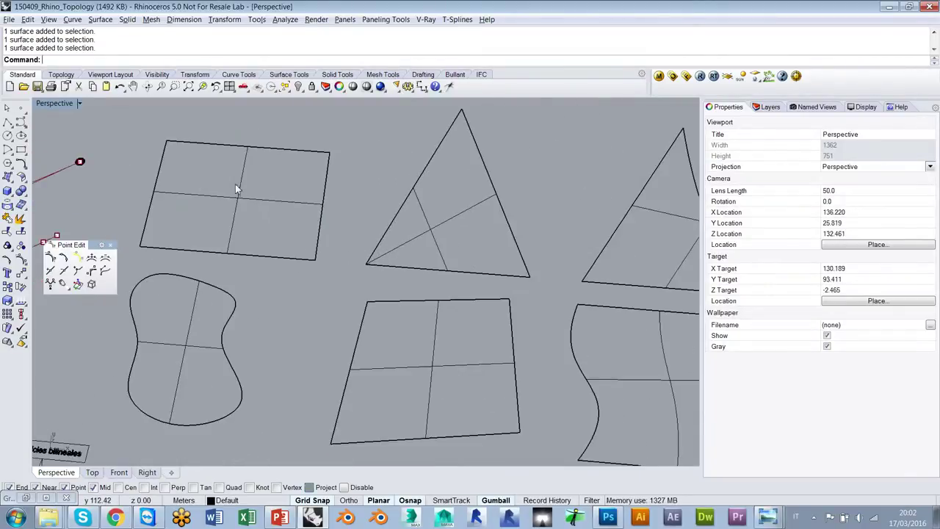
{"action": "left_click", "coordinate": [184, 330]}
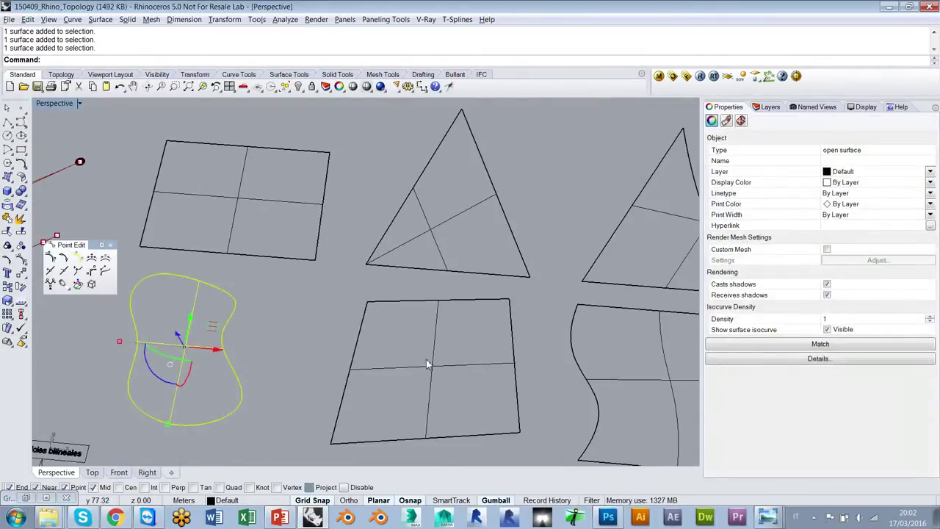
{"action": "left_click", "coordinate": [370, 368]}
{"action": "left_click", "coordinate": [437, 224]}
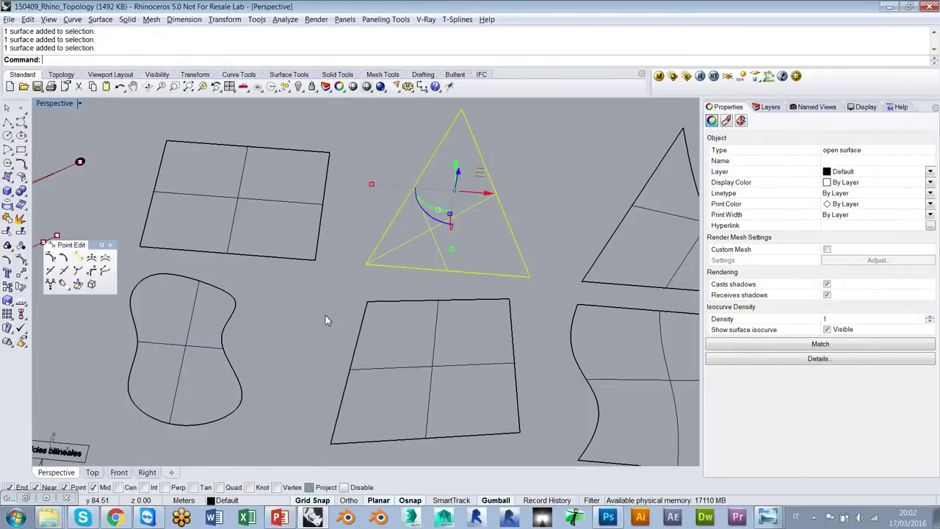
{"action": "left_click", "coordinate": [325, 316]}
- Highlight the second triangular surface, inspect its isocurves from several angles, and clear the selection
{"action": "right_click_drag", "start_coordinate": [631, 284], "coordinate": [452, 270], "text": "shift"}
{"action": "left_click", "coordinate": [498, 202]}
{"action": "right_click_drag", "start_coordinate": [551, 282], "coordinate": [538, 261]}
{"action": "scroll", "coordinate": [541, 260], "scroll_direction": "up", "scroll_amount": 6}
{"action": "scroll", "coordinate": [547, 261], "scroll_direction": "down", "scroll_amount": 6}
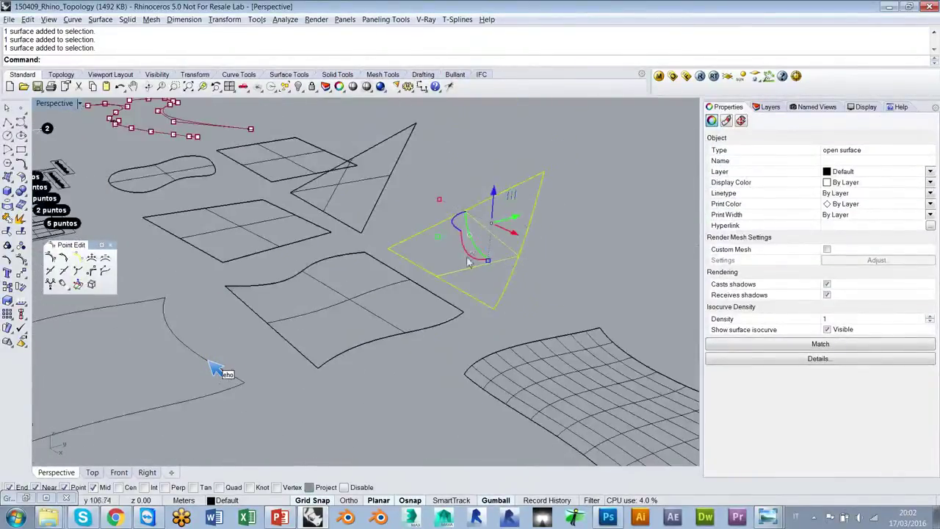
{"action": "left_click", "coordinate": [412, 209]}
{"action": "right_click_drag", "start_coordinate": [319, 224], "coordinate": [388, 309]}
{"action": "right_click_drag", "start_coordinate": [388, 343], "coordinate": [416, 348]}
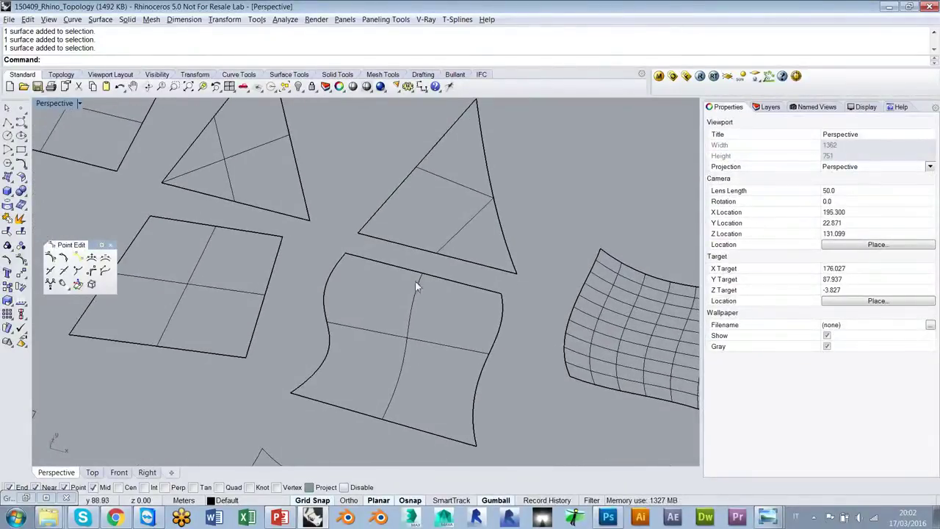
- Examine the whole set of example surfaces and the densely gridded surface up close
{"action": "right_click_drag", "start_coordinate": [429, 403], "coordinate": [503, 314]}
{"action": "scroll", "coordinate": [533, 232], "scroll_direction": "down", "scroll_amount": 4}
{"action": "right_click_drag", "start_coordinate": [534, 228], "coordinate": [540, 253]}
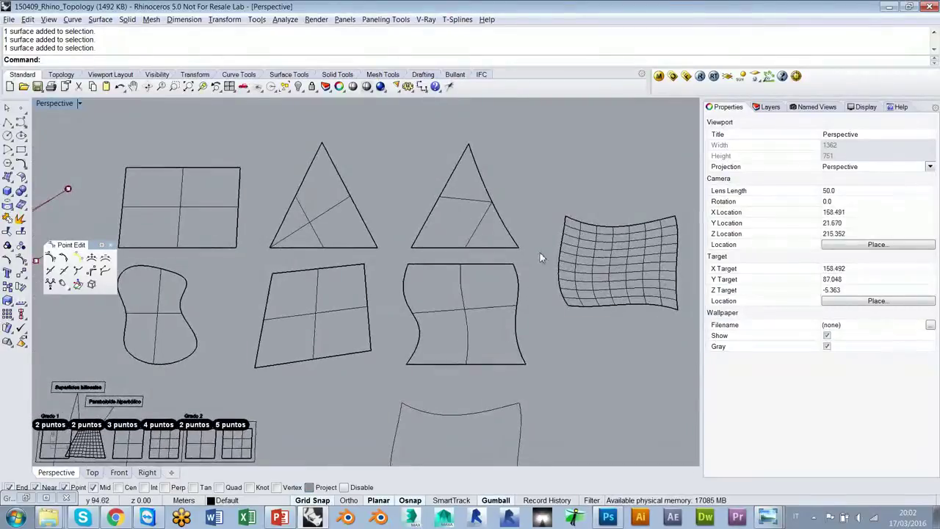
{"action": "scroll", "coordinate": [585, 226], "scroll_direction": "up", "scroll_amount": 3}
{"action": "scroll", "coordinate": [591, 265], "scroll_direction": "up", "scroll_amount": 1}
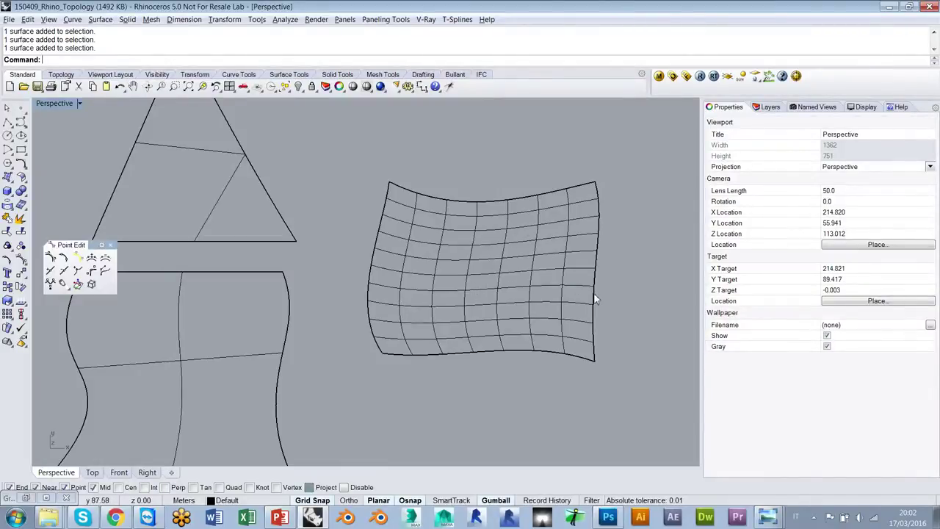
{"action": "scroll", "coordinate": [625, 289], "scroll_direction": "down", "scroll_amount": 6}
{"action": "right_click_drag", "start_coordinate": [337, 339], "coordinate": [410, 340], "text": "shift"}
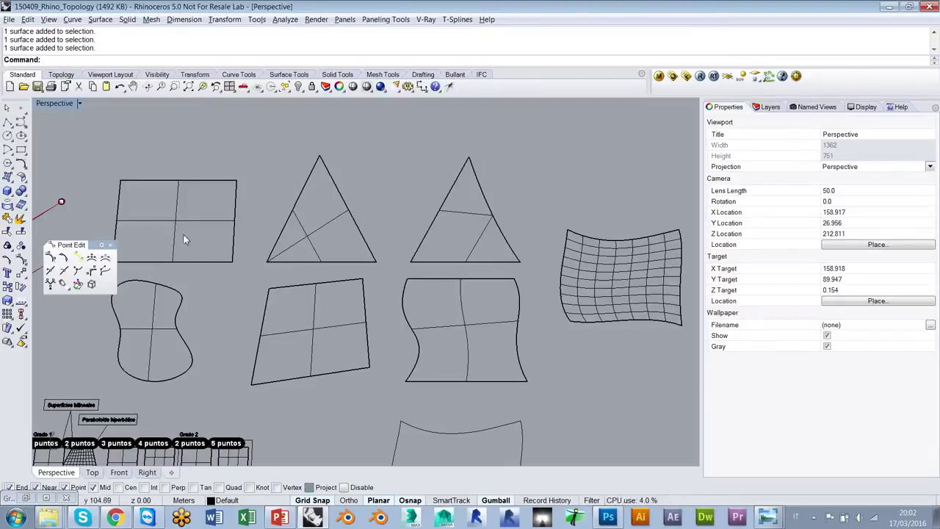
- Select the rectangular, peanut-shaped, straight four-sided and both triangular surfaces together, highlight the wavy-sided surface alone, and clear the selection
{"action": "left_click_drag", "start_coordinate": [137, 224], "coordinate": [137, 221]}
{"action": "left_click_drag", "start_coordinate": [341, 302], "coordinate": [278, 217], "text": "shift"}
{"action": "left_click_drag", "start_coordinate": [453, 190], "coordinate": [410, 226], "text": "shift"}
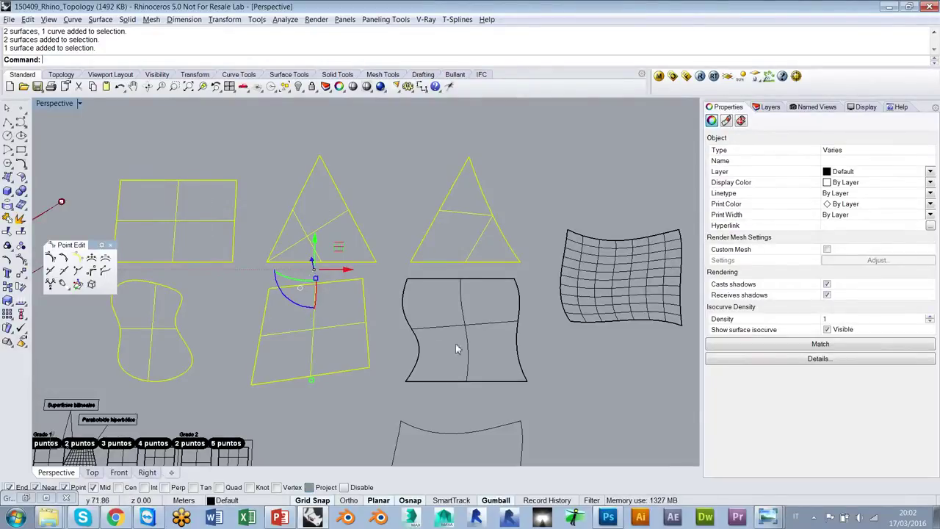
{"action": "left_click", "coordinate": [475, 328]}
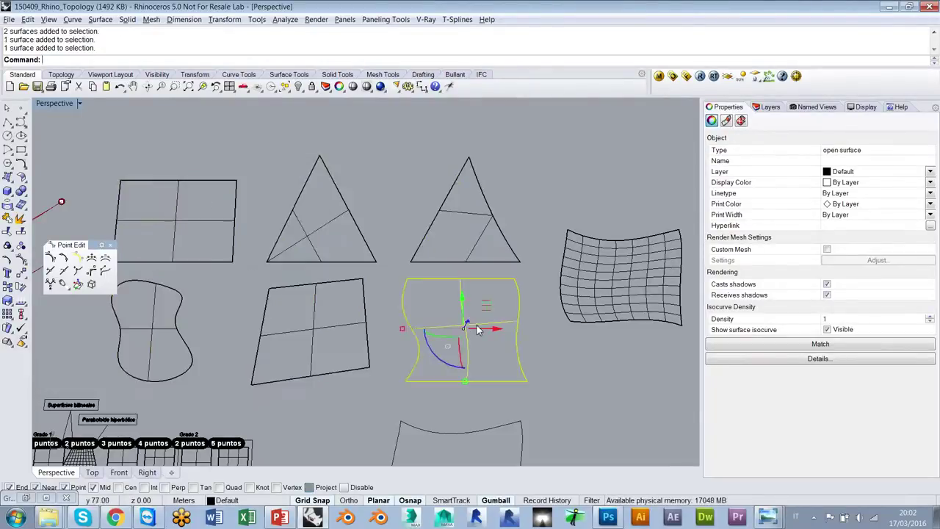
{"action": "left_click", "coordinate": [556, 349]}
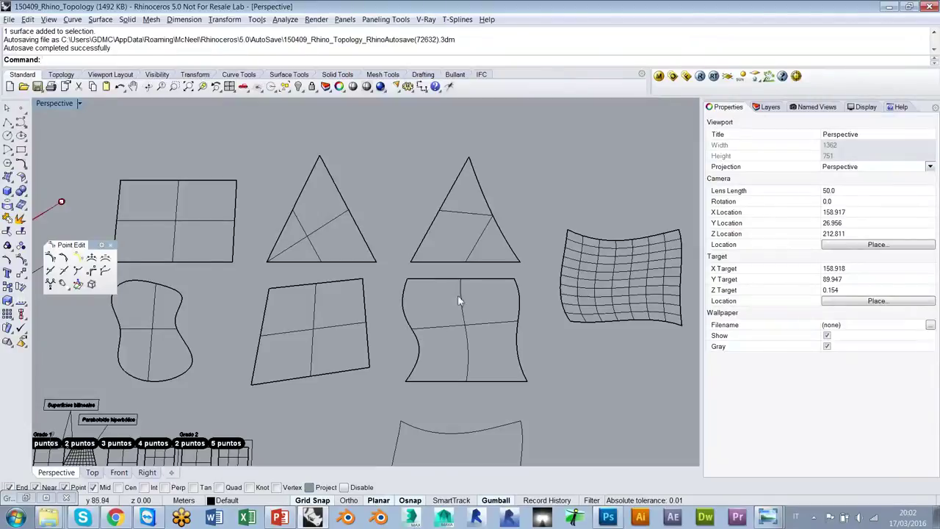
- Select the five example surfaces beside the wavy-sided one as a group again, and clear the selection
{"action": "right_click_drag", "start_coordinate": [638, 276], "coordinate": [576, 279], "text": "shift"}
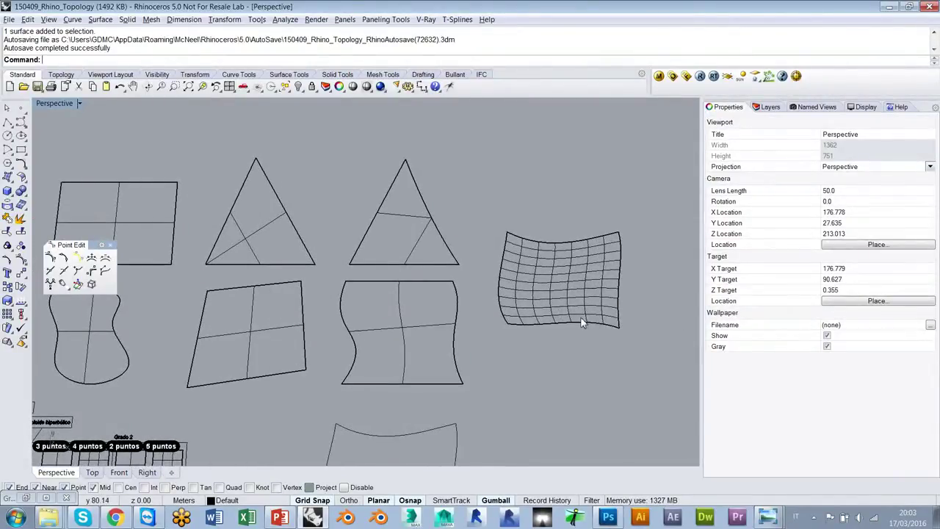
{"action": "key", "text": "shift+Left"}
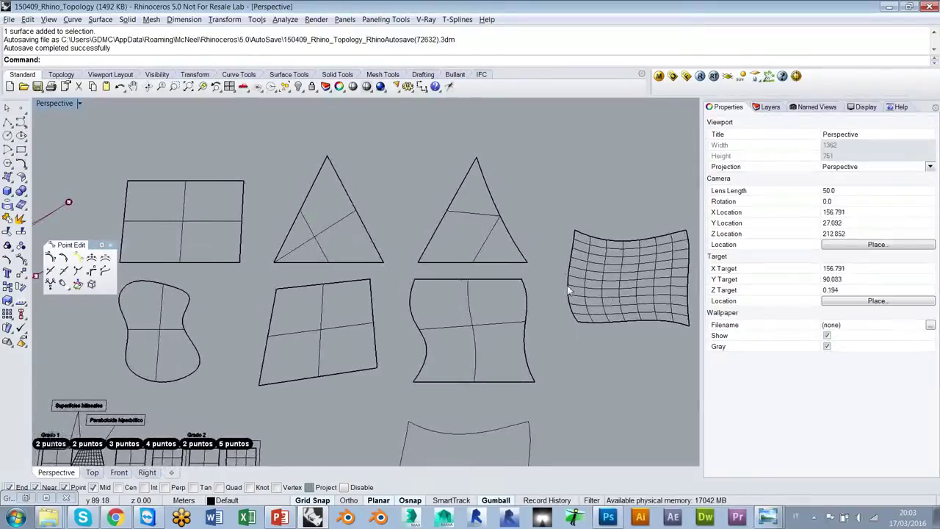
{"action": "left_click_drag", "start_coordinate": [188, 228], "coordinate": [187, 230]}
{"action": "left_click_drag", "start_coordinate": [298, 334], "coordinate": [174, 313], "text": "shift"}
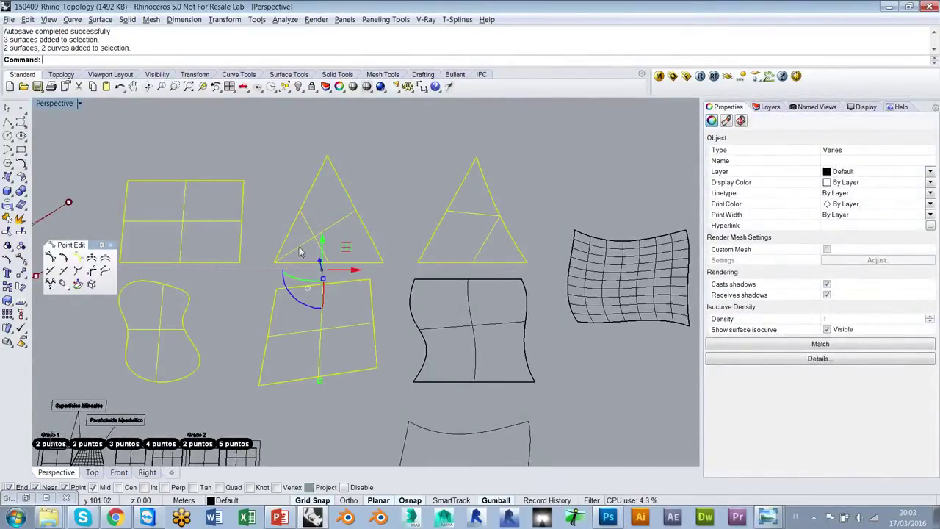
{"action": "key", "text": "Escape"}
- Highlight the wavy-sided surface and the densely gridded surface in turn to compare them, and clear the selection
{"action": "right_click_drag", "start_coordinate": [488, 327], "coordinate": [462, 323], "text": "shift"}
{"action": "left_click", "coordinate": [423, 321]}
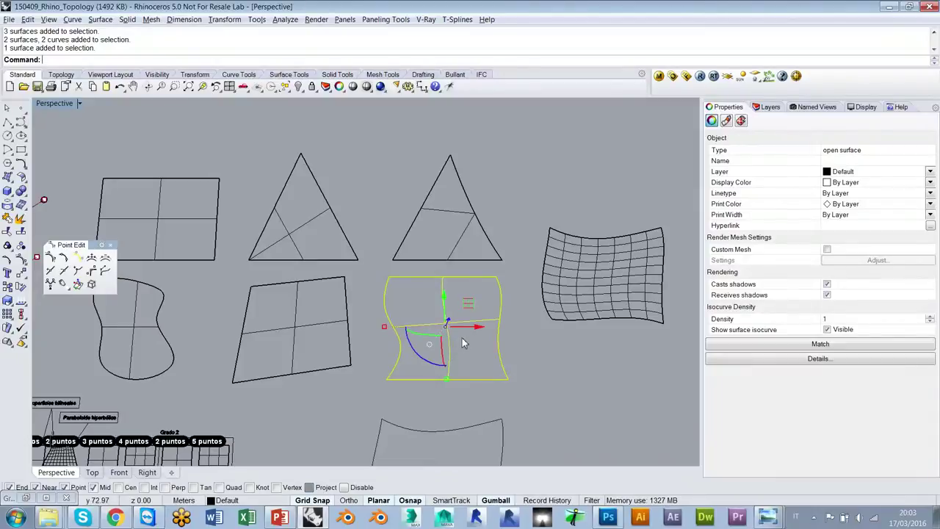
{"action": "left_click", "coordinate": [575, 276]}
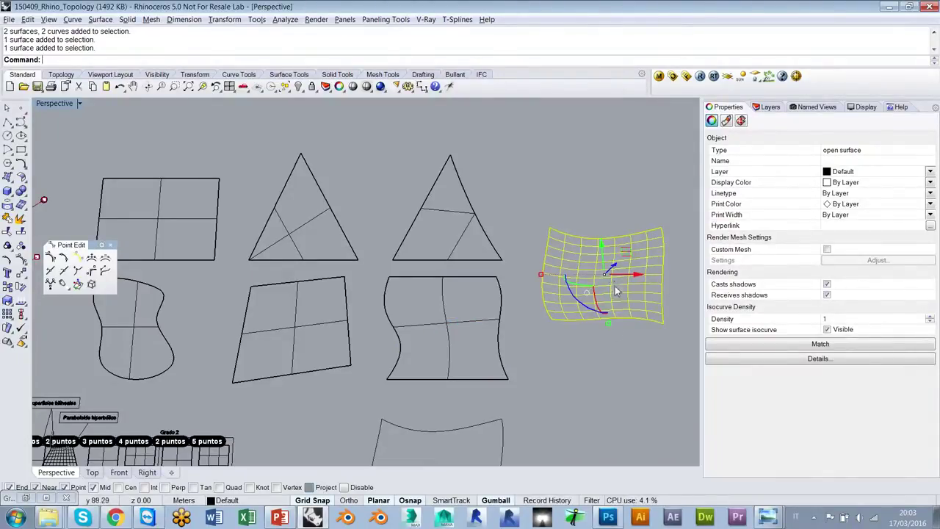
{"action": "left_click", "coordinate": [624, 345]}
- Turn on the control points of the densely gridded surface
{"action": "right_click_drag", "start_coordinate": [619, 348], "coordinate": [551, 325]}
{"action": "left_click", "coordinate": [597, 320]}
{"action": "scroll", "coordinate": [644, 312], "scroll_direction": "up", "scroll_amount": 6}
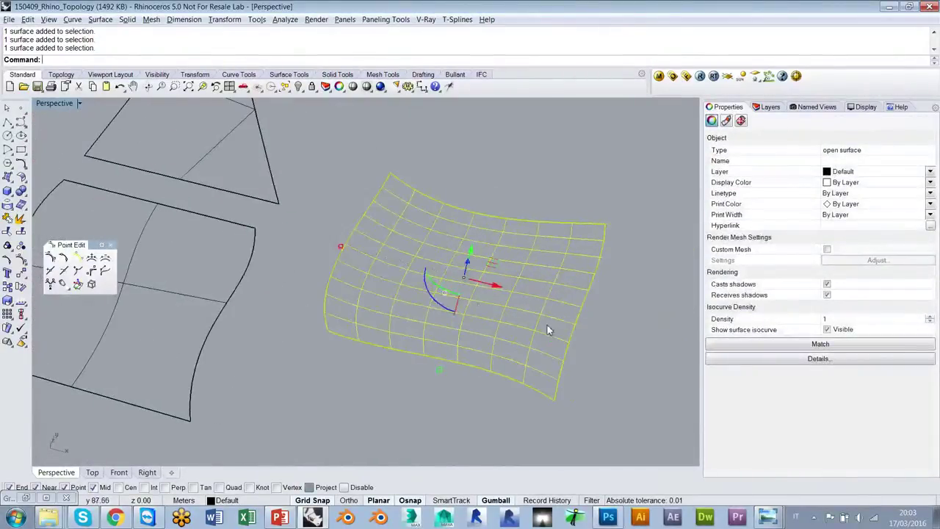
{"action": "left_click", "coordinate": [50, 257]}
- Try lifting one control point in the middle part of the densely gridded surface vertically, and undo the move
{"action": "right_click_drag", "start_coordinate": [470, 293], "coordinate": [473, 254]}
{"action": "scroll", "coordinate": [503, 259], "scroll_direction": "up", "scroll_amount": 2}
{"action": "left_click", "coordinate": [469, 247]}
{"action": "scroll", "coordinate": [474, 284], "scroll_direction": "down", "scroll_amount": 6}
{"action": "left_click_drag", "start_coordinate": [469, 237], "coordinate": [474, 168]}
{"action": "right_click_drag", "start_coordinate": [476, 273], "coordinate": [499, 270]}
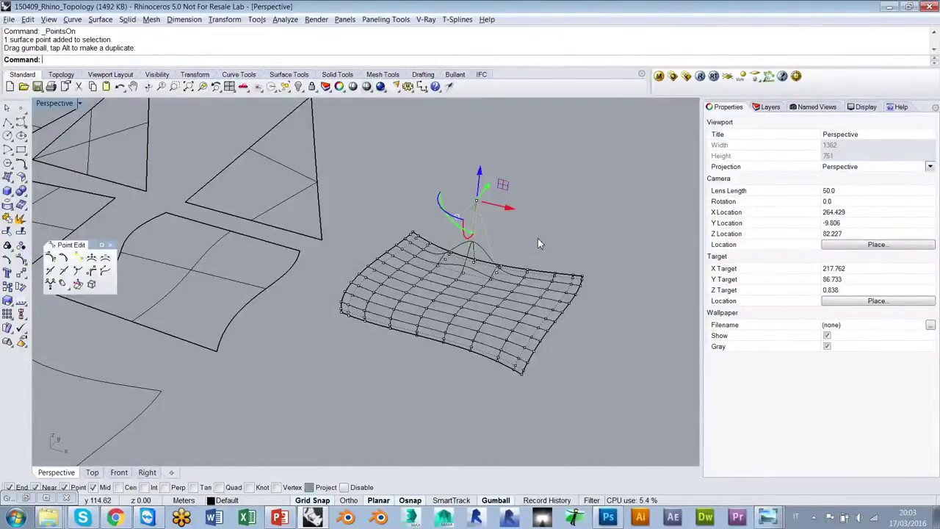
{"action": "key", "text": "ctrl+z"}
- Turn on the control points of the wavy-sided surface
{"action": "right_click_drag", "start_coordinate": [540, 234], "coordinate": [403, 276]}
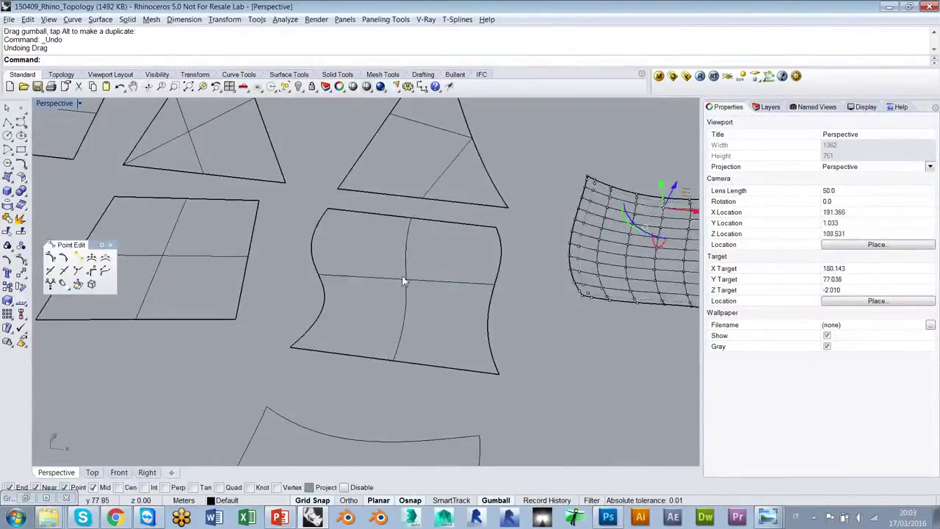
{"action": "left_click", "coordinate": [403, 275]}
{"action": "key", "text": "F10"}
{"action": "right_click_drag", "start_coordinate": [438, 323], "coordinate": [445, 340]}
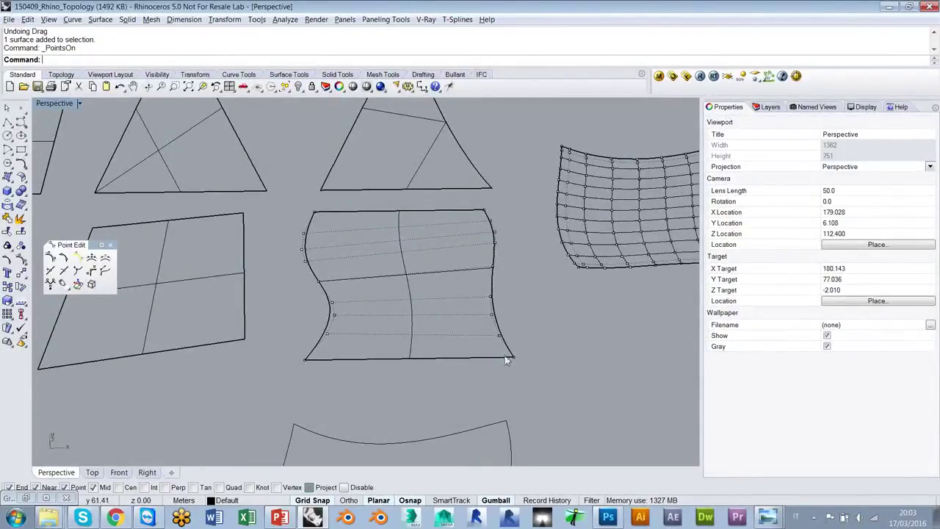
- Select the two corner control points at the ends of the wavy-sided surface's lower straight edge, and redisplay the surface's control points
{"action": "left_click_drag", "start_coordinate": [326, 364], "coordinate": [326, 366]}
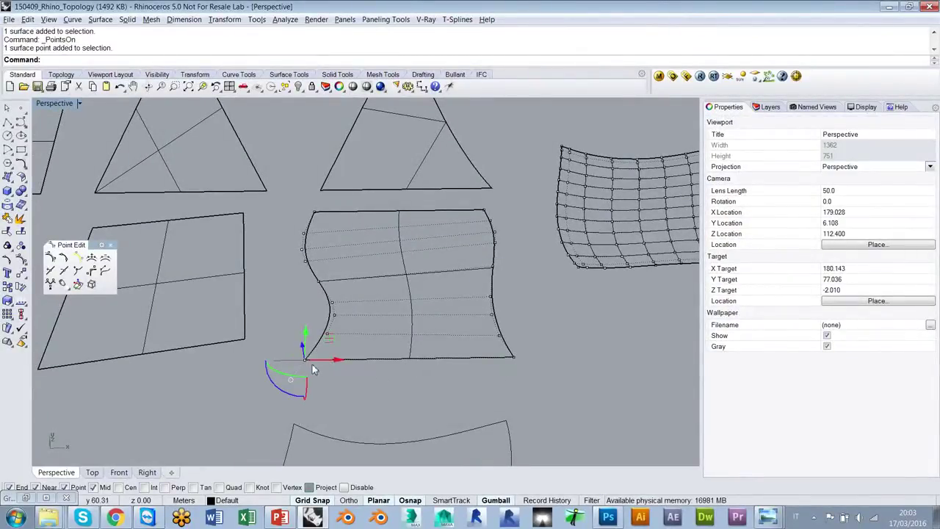
{"action": "left_click", "coordinate": [514, 358], "text": "shift"}
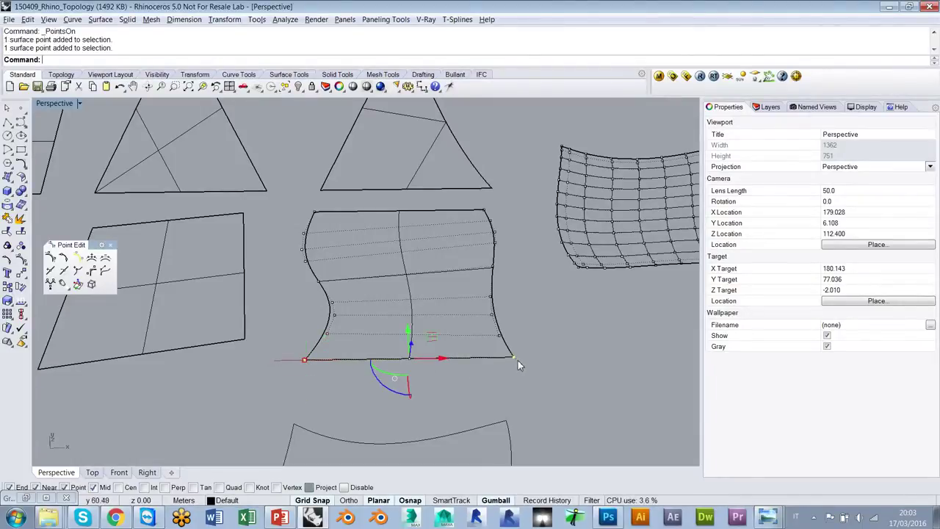
{"action": "right_click", "coordinate": [497, 387]}
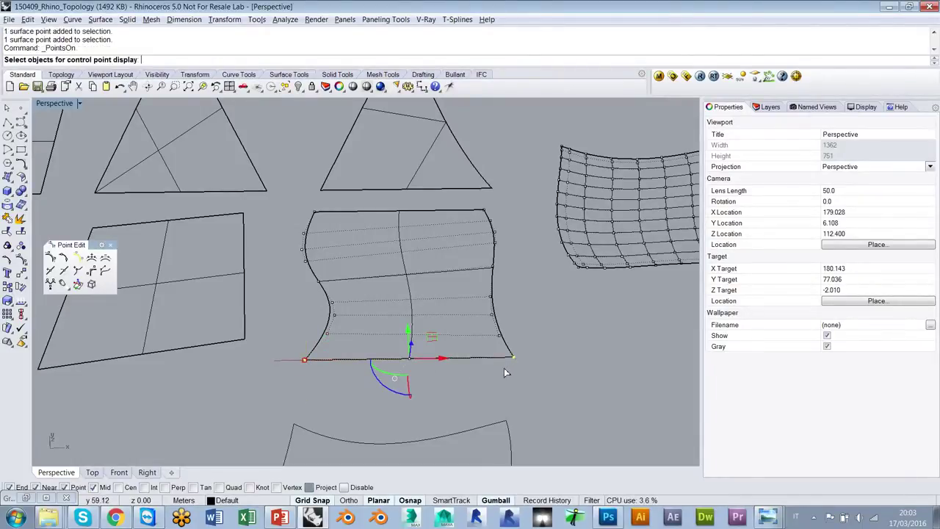
{"action": "left_click", "coordinate": [511, 357]}
{"action": "left_click", "coordinate": [512, 365]}
{"action": "left_click", "coordinate": [513, 359]}
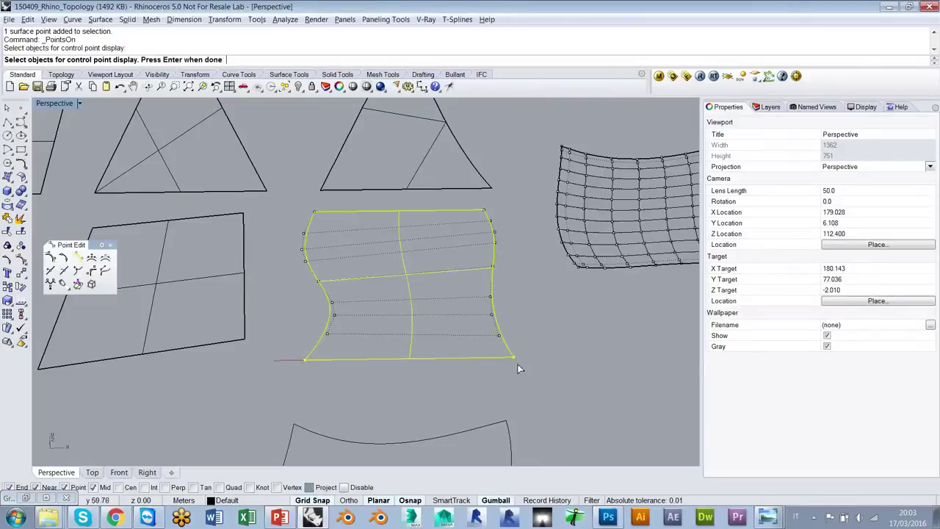
{"action": "right_click_drag", "start_coordinate": [514, 360], "coordinate": [535, 340]}
{"action": "right_click", "coordinate": [535, 338]}
- Try moving a single control point of the wavy-sided surface with the gumball, and undo the move
{"action": "left_click", "coordinate": [528, 320]}
{"action": "left_click_drag", "start_coordinate": [531, 324], "coordinate": [540, 278]}
{"action": "right_click_drag", "start_coordinate": [398, 333], "coordinate": [456, 288]}
{"action": "right_click_drag", "start_coordinate": [474, 167], "coordinate": [453, 240]}
{"action": "key", "text": "ctrl+z"}
- Try lifting a control point on the wavy edge facing the gridded surface, and undo the move
{"action": "left_click", "coordinate": [445, 226]}
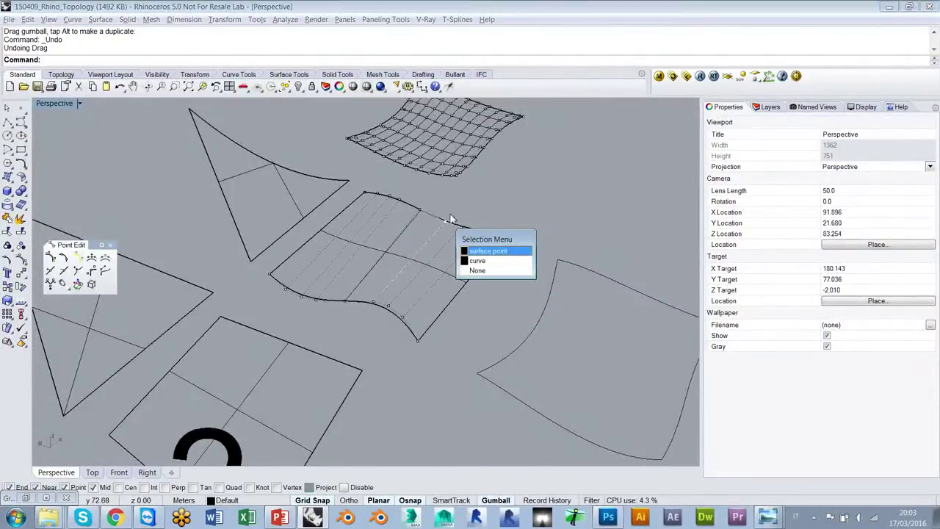
{"action": "left_click", "coordinate": [473, 251]}
{"action": "left_click_drag", "start_coordinate": [450, 198], "coordinate": [449, 166]}
{"action": "right_click_drag", "start_coordinate": [533, 259], "coordinate": [368, 240]}
{"action": "key", "text": "ctrl+z"}
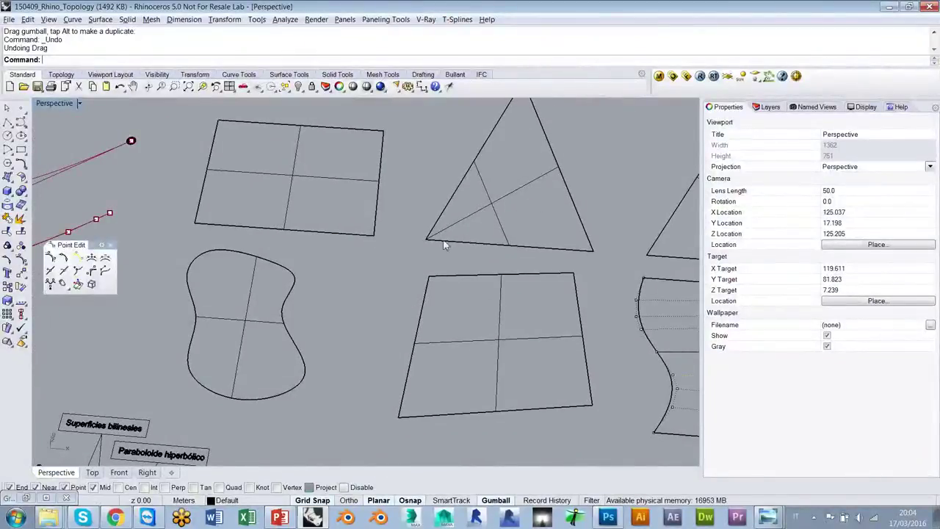
- Show the straight four-sided surface's control points, select its four corner points without the edge curves, and clear the selection and point display
{"action": "left_click", "coordinate": [452, 278]}
{"action": "key", "text": "F10"}
{"action": "right_click_drag", "start_coordinate": [562, 329], "coordinate": [528, 345]}
{"action": "left_click_drag", "start_coordinate": [294, 403], "coordinate": [557, 240]}
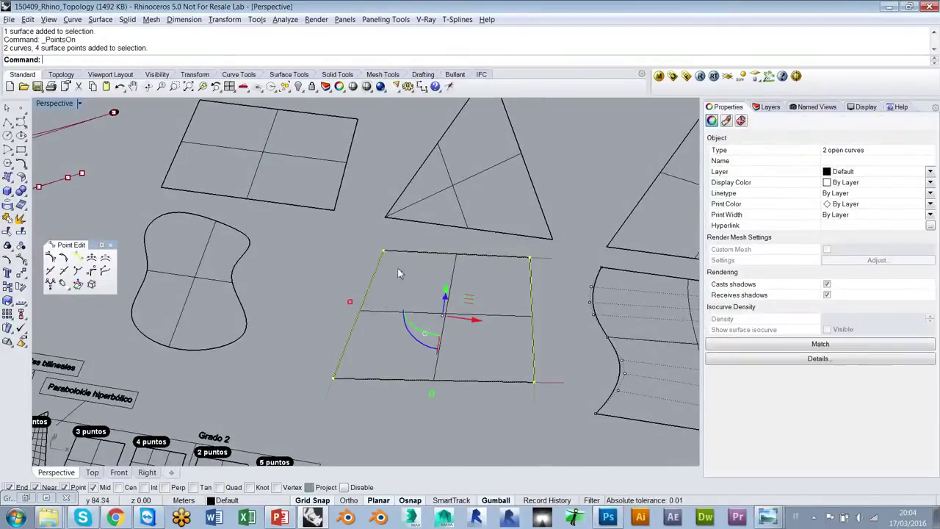
{"action": "left_click", "coordinate": [344, 348], "text": "ctrl"}
{"action": "left_click", "coordinate": [530, 326], "text": "ctrl"}
{"action": "right_click_drag", "start_coordinate": [370, 361], "coordinate": [461, 340]}
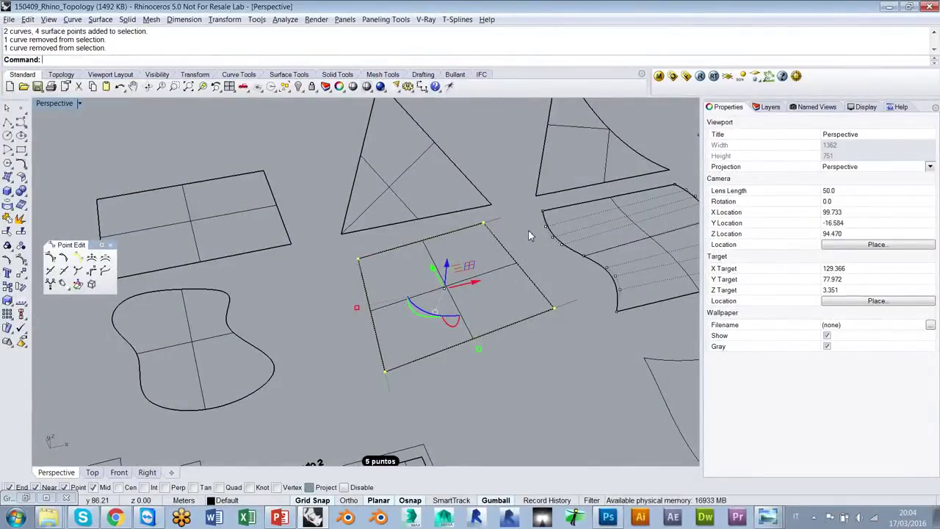
{"action": "scroll", "coordinate": [525, 236], "scroll_direction": "down", "scroll_amount": 3}
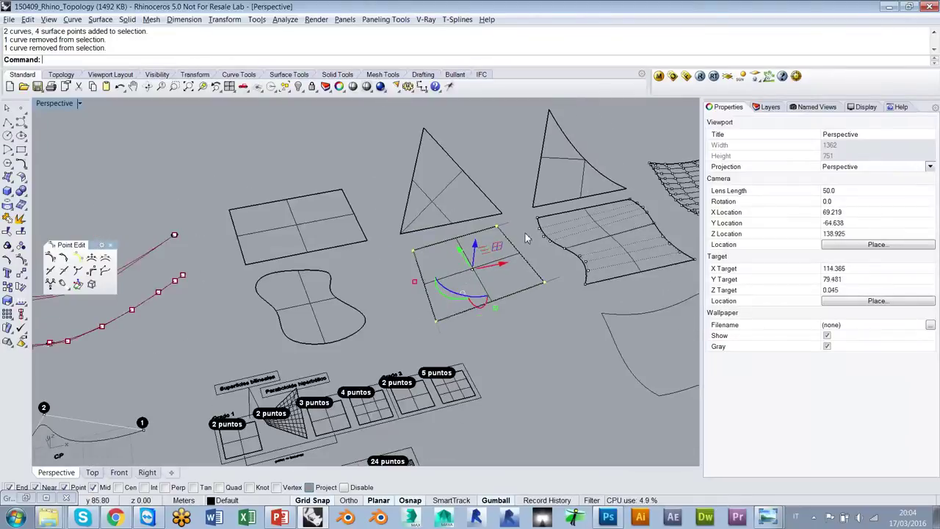
{"action": "key", "text": "Escape"}
{"action": "key", "text": "Escape"}
- Examine the Grado 1 and Grado 2 example rows, comparing each surface's point label with its isocurves
{"action": "right_click_drag", "start_coordinate": [526, 240], "coordinate": [467, 309]}
{"action": "right_click_drag", "start_coordinate": [268, 422], "coordinate": [414, 328], "text": "shift"}
{"action": "scroll", "coordinate": [390, 335], "scroll_direction": "up", "scroll_amount": 2}
{"action": "scroll", "coordinate": [389, 335], "scroll_direction": "up", "scroll_amount": 5}
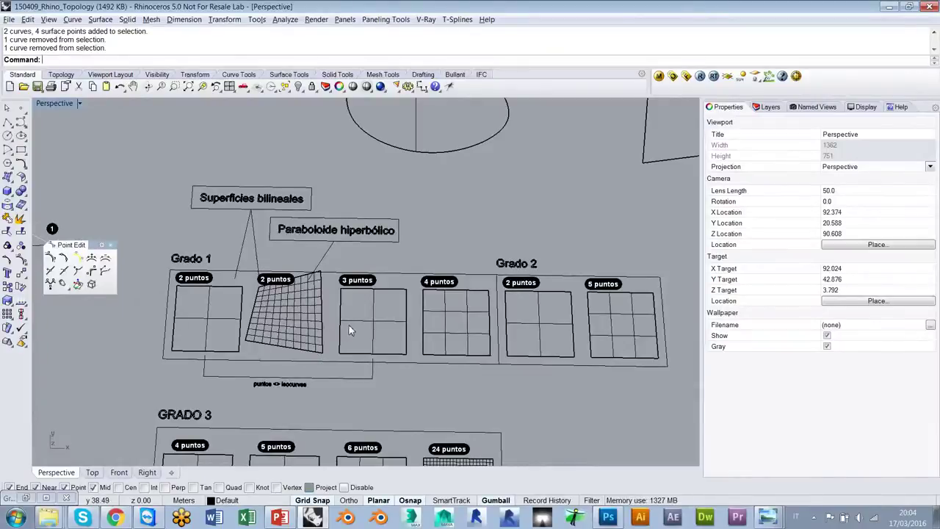
{"action": "right_click_drag", "start_coordinate": [358, 322], "coordinate": [366, 331]}
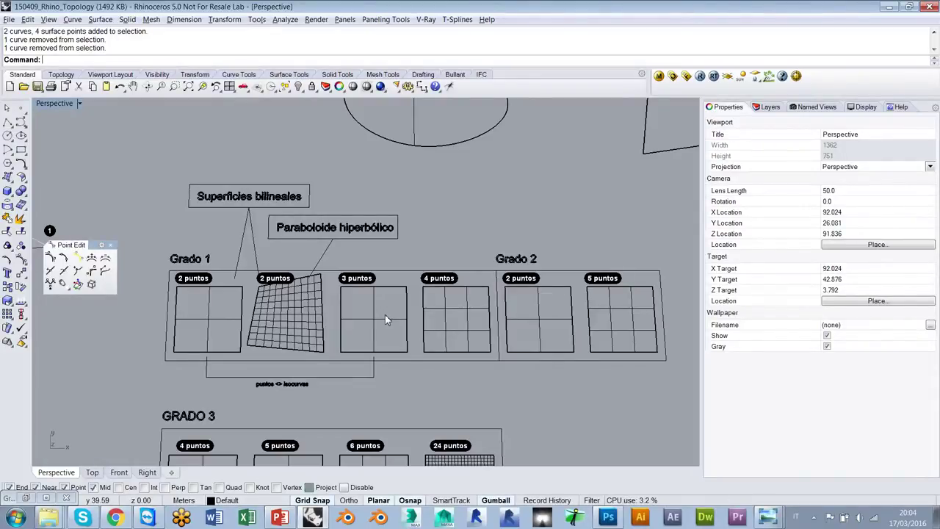
{"action": "scroll", "coordinate": [258, 323], "scroll_direction": "up", "scroll_amount": 4}
{"action": "right_click_drag", "start_coordinate": [309, 340], "coordinate": [271, 354], "text": "shift"}
{"action": "right_click_drag", "start_coordinate": [286, 243], "coordinate": [250, 263], "text": "shift"}
- Select the four Grado 1 surfaces together, from 2 puntos to 4 puntos, and clear the selection
{"action": "left_click", "coordinate": [203, 347]}
{"action": "left_click", "coordinate": [326, 343], "text": "shift"}
{"action": "left_click", "coordinate": [414, 349], "text": "shift"}
{"action": "left_click", "coordinate": [536, 332], "text": "shift"}
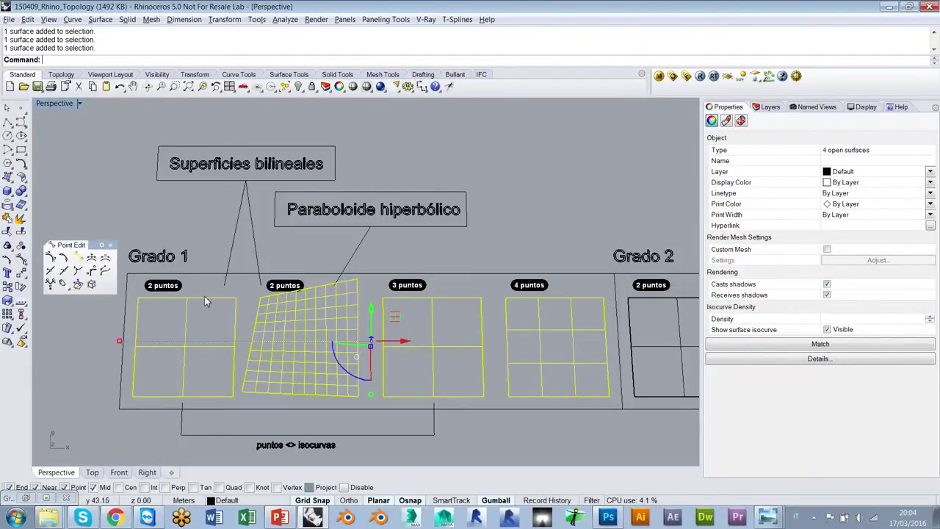
{"action": "left_click", "coordinate": [203, 233]}
- Switch the Perspective viewport to shaded display and examine the hyperbolic paraboloid in the Grado 1 row from different angles
{"action": "right_click_drag", "start_coordinate": [204, 231], "coordinate": [312, 338]}
{"action": "middle_click", "coordinate": [372, 271]}
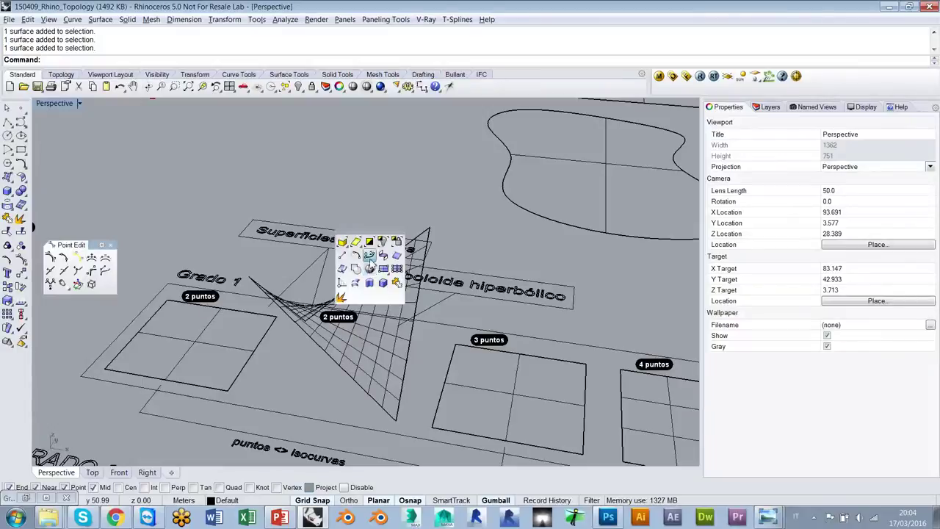
{"action": "left_click", "coordinate": [369, 269]}
{"action": "mouse_move", "coordinate": [370, 269]}
{"action": "right_mouse_down"}
{"action": "mouse_move", "coordinate": [430, 349]}
{"action": "mouse_move", "coordinate": [387, 347]}
{"action": "mouse_move", "coordinate": [318, 315]}
{"action": "mouse_move", "coordinate": [344, 300]}
{"action": "mouse_move", "coordinate": [295, 337]}
{"action": "mouse_move", "coordinate": [315, 323]}
{"action": "mouse_move", "coordinate": [367, 331]}
{"action": "mouse_move", "coordinate": [369, 308]}
{"action": "mouse_move", "coordinate": [402, 365]}
{"action": "mouse_move", "coordinate": [300, 328]}
{"action": "mouse_move", "coordinate": [566, 285]}
{"action": "mouse_move", "coordinate": [360, 336]}
{"action": "mouse_move", "coordinate": [334, 301]}
{"action": "right_mouse_up"}
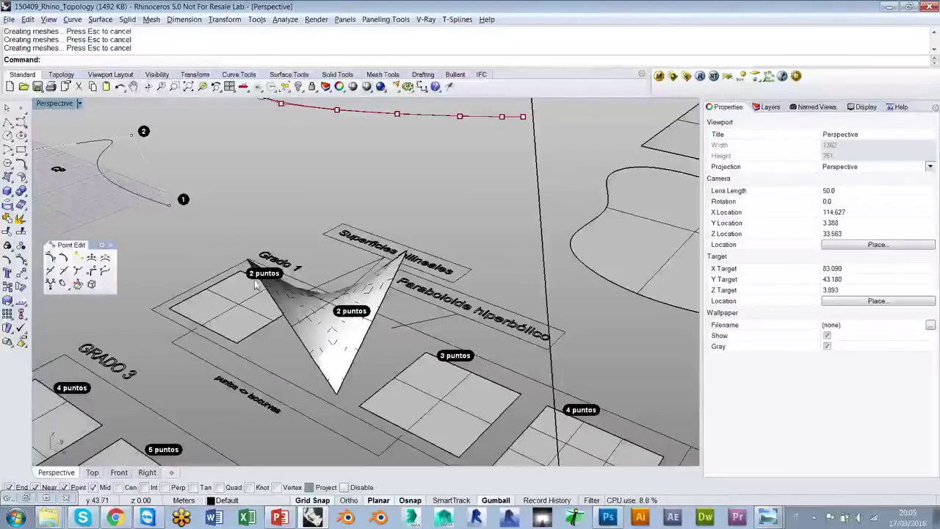
{"action": "right_click_drag", "start_coordinate": [397, 255], "coordinate": [409, 322]}
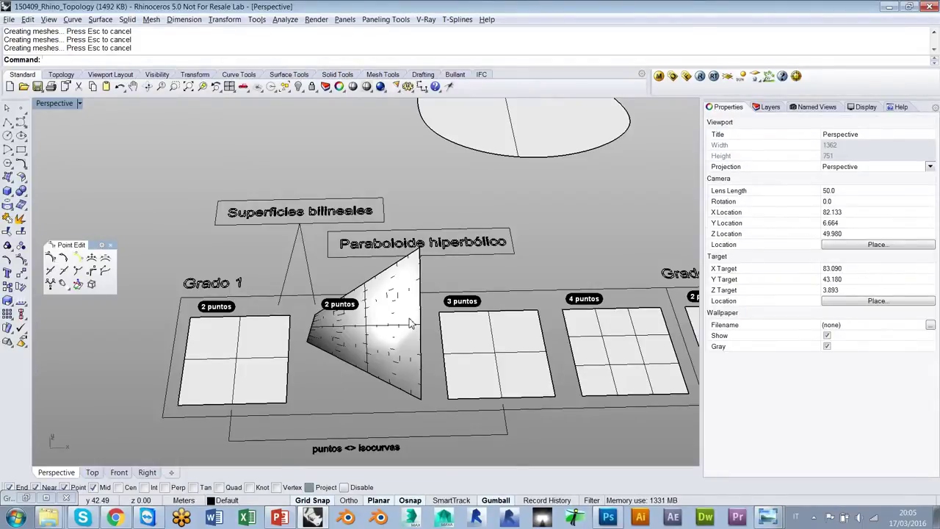
- Switch the Perspective viewport from shaded to wireframe display and select the hyperbolic paraboloid in the Grado 1 row
{"action": "right_click_drag", "start_coordinate": [368, 400], "coordinate": [420, 311]}
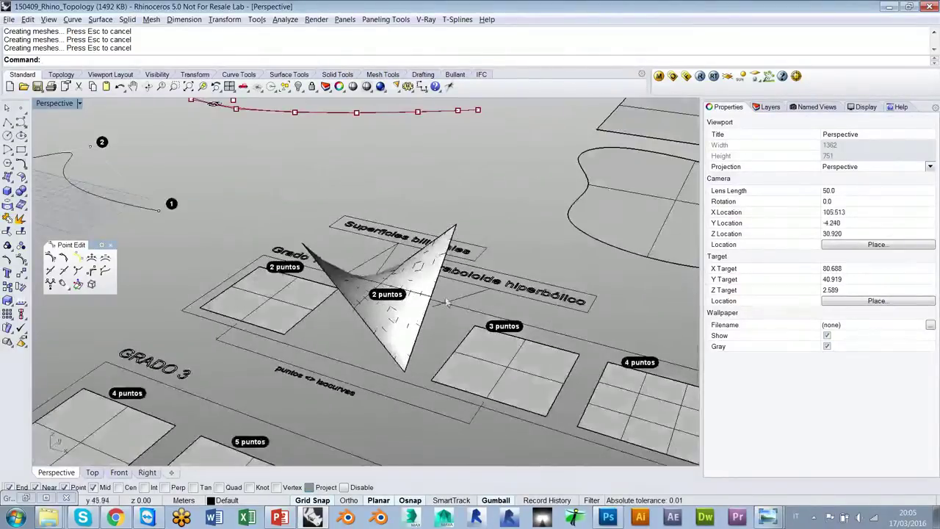
{"action": "right_click_drag", "start_coordinate": [416, 272], "coordinate": [425, 324]}
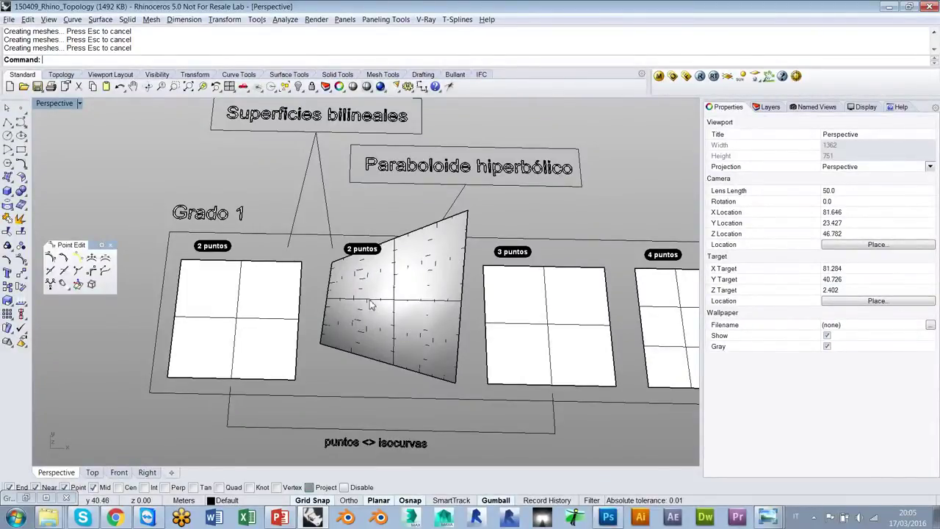
{"action": "right_click_drag", "start_coordinate": [387, 317], "coordinate": [377, 287]}
{"action": "key", "text": "ctrl+alt+w"}
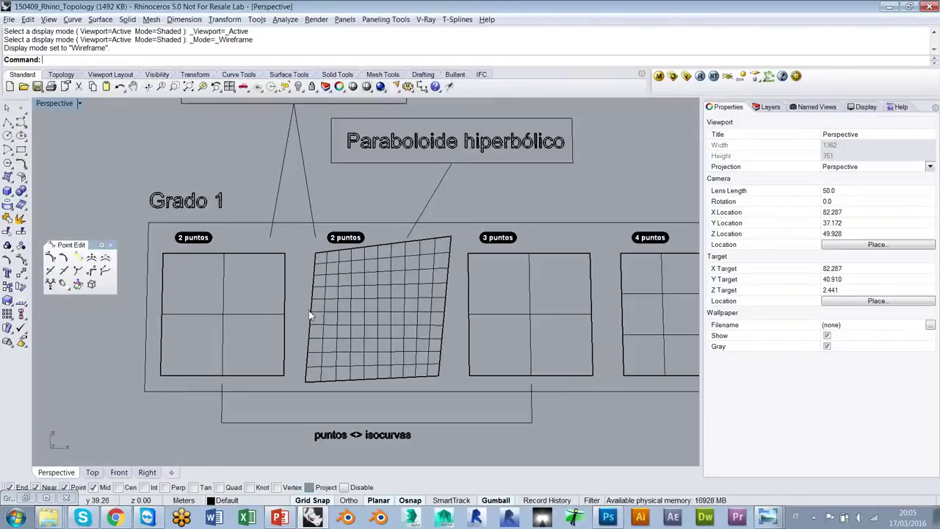
{"action": "right_click_drag", "start_coordinate": [439, 368], "coordinate": [354, 312]}
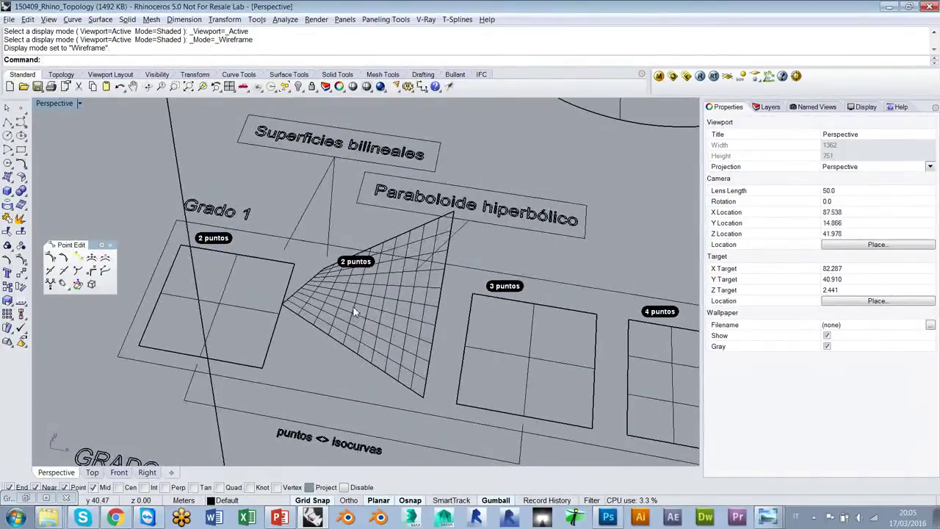
{"action": "left_click", "coordinate": [351, 310]}
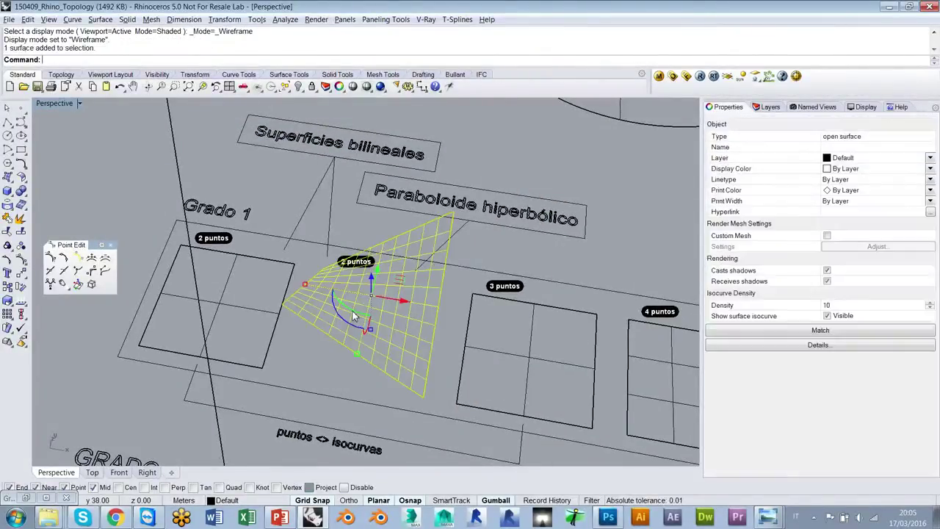
- View the selected hyperbolic paraboloid in shaded display, return the viewport to wireframe, and clear the selection
{"action": "middle_click", "coordinate": [410, 241]}
{"action": "left_click", "coordinate": [409, 240]}
{"action": "right_click_drag", "start_coordinate": [410, 241], "coordinate": [434, 213]}
{"action": "right_click_drag", "start_coordinate": [291, 262], "coordinate": [358, 273]}
{"action": "middle_click", "coordinate": [397, 255]}
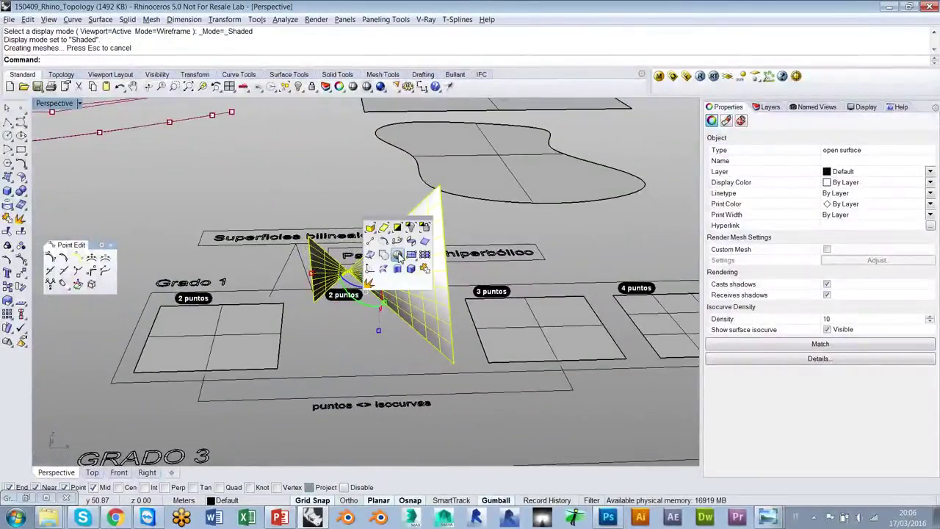
{"action": "left_click", "coordinate": [398, 257]}
{"action": "scroll", "coordinate": [397, 292], "scroll_direction": "up", "scroll_amount": 4}
{"action": "left_click", "coordinate": [407, 376]}
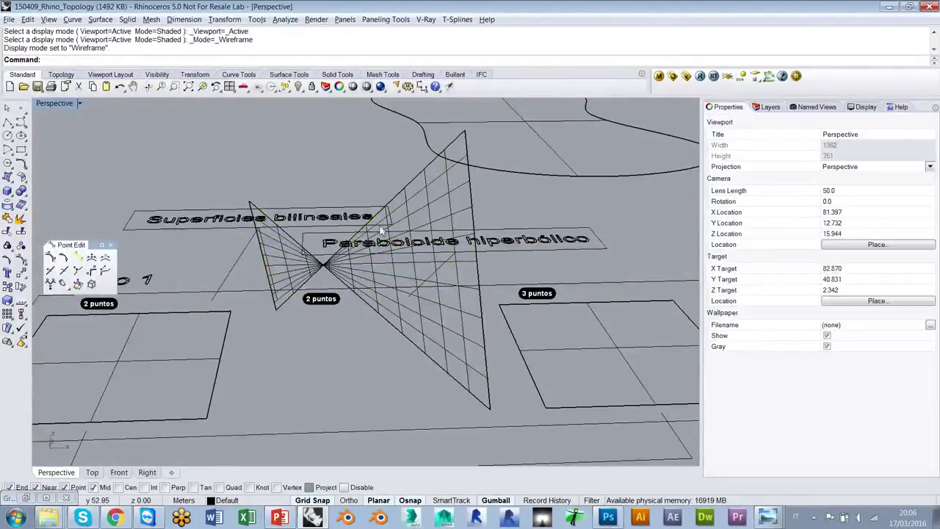
- Examine the hyperbolic paraboloid's isocurves in wireframe from low angles and from above to see whether they run straight
{"action": "right_click_drag", "start_coordinate": [456, 305], "coordinate": [347, 286]}
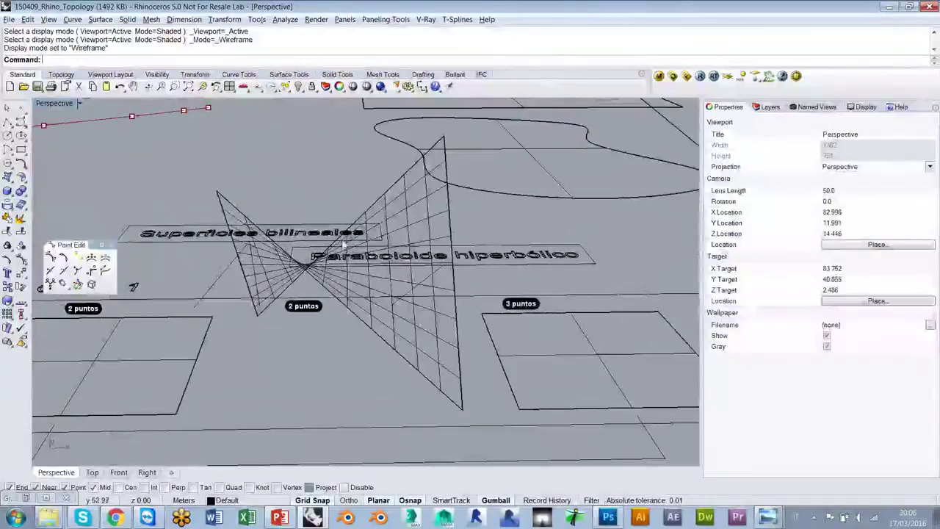
{"action": "right_click_drag", "start_coordinate": [345, 310], "coordinate": [348, 263]}
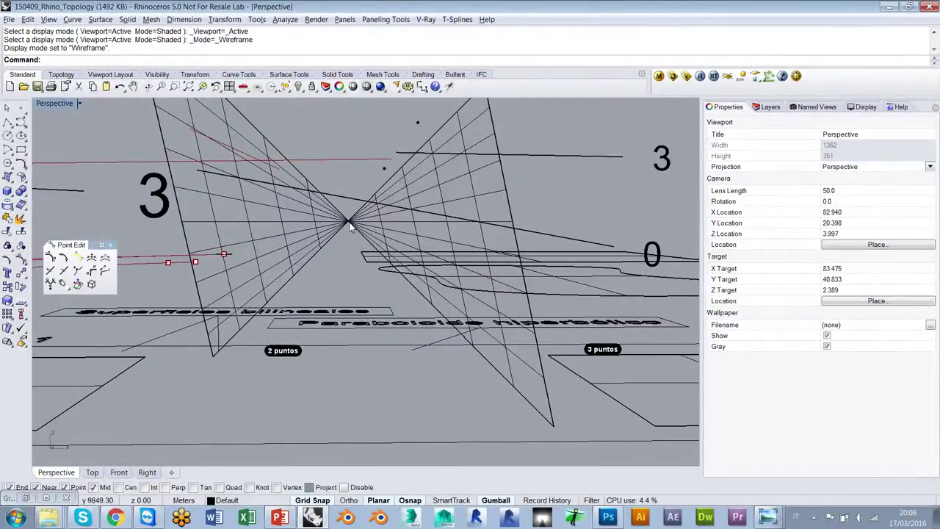
{"action": "right_click_drag", "start_coordinate": [354, 221], "coordinate": [356, 235]}
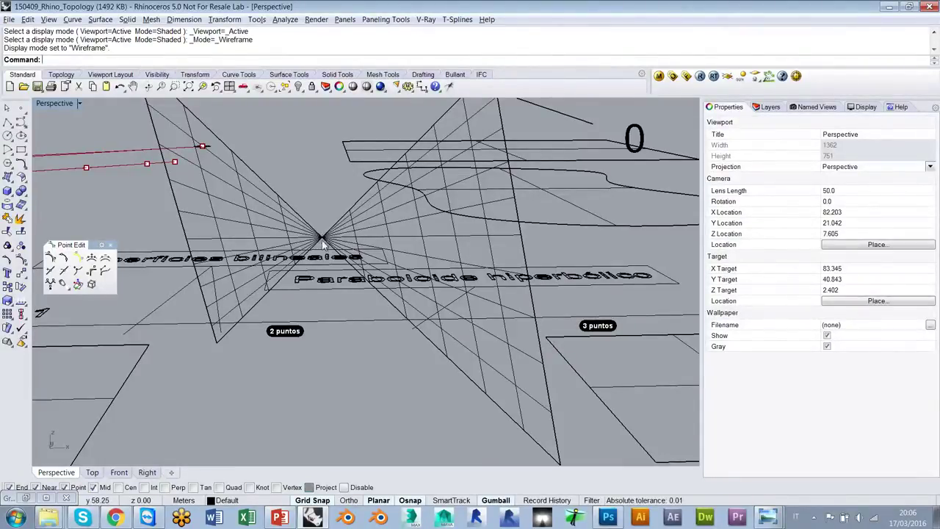
{"action": "right_click_drag", "start_coordinate": [323, 242], "coordinate": [373, 335]}
{"action": "scroll", "coordinate": [404, 290], "scroll_direction": "down", "scroll_amount": 8}
{"action": "right_click_drag", "start_coordinate": [408, 270], "coordinate": [449, 323]}
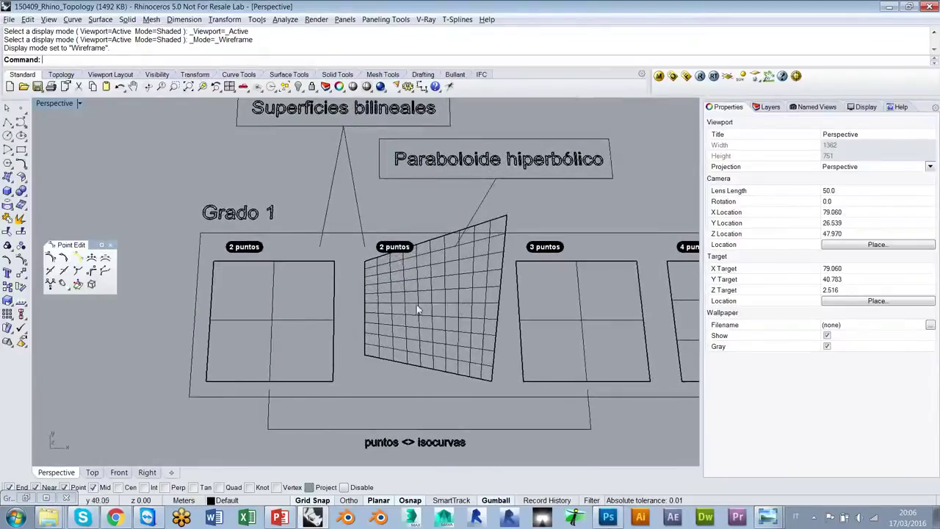
- Show the control points of the flat 2 puntos surface and raise two diagonally opposite corners vertically to twist it
{"action": "left_click", "coordinate": [299, 321]}
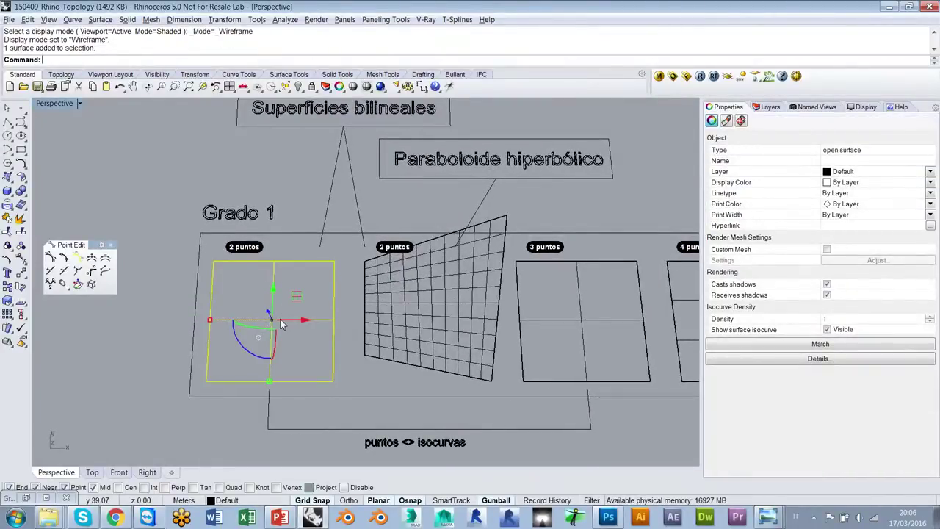
{"action": "key", "text": "F10"}
{"action": "right_click_drag", "start_coordinate": [288, 317], "coordinate": [244, 340]}
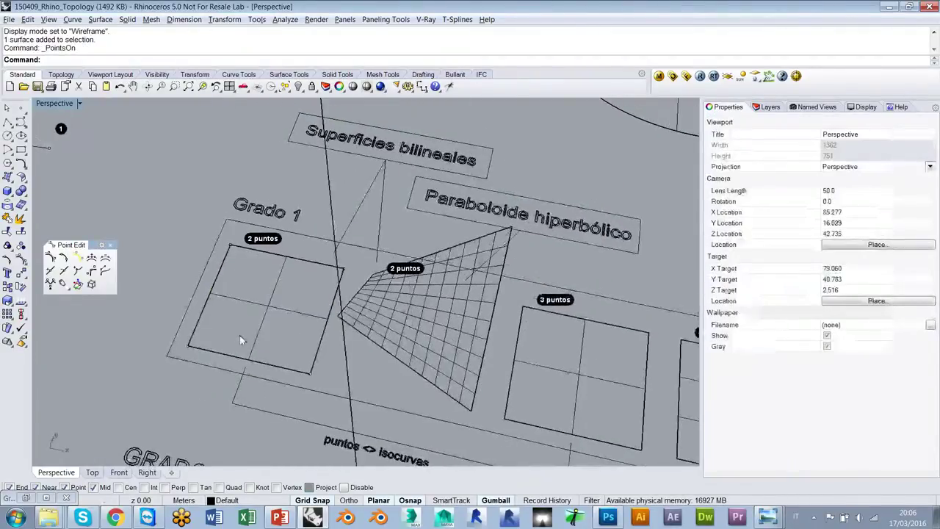
{"action": "left_click", "coordinate": [188, 348]}
{"action": "left_click", "coordinate": [344, 269], "text": "shift"}
{"action": "right_click_drag", "start_coordinate": [339, 353], "coordinate": [314, 320]}
{"action": "left_click_drag", "start_coordinate": [265, 298], "coordinate": [257, 217]}
{"action": "mouse_move", "coordinate": [293, 273]}
{"action": "right_mouse_down"}
{"action": "mouse_move", "coordinate": [318, 314]}
{"action": "mouse_move", "coordinate": [373, 339]}
{"action": "right_mouse_up"}
- Switch the Perspective viewport to shaded display and clear the selection and the control point display
{"action": "middle_click", "coordinate": [317, 312]}
{"action": "left_click", "coordinate": [317, 311]}
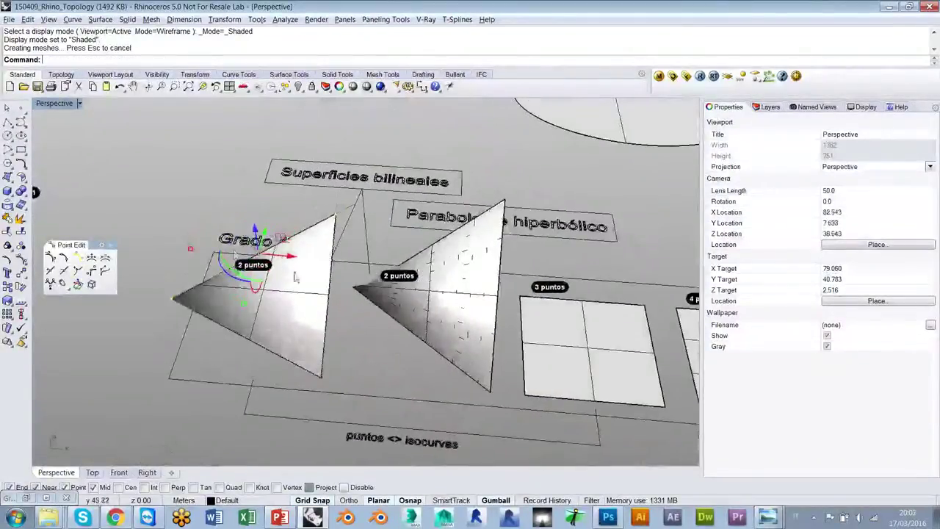
{"action": "left_click", "coordinate": [445, 306]}
{"action": "key", "text": "Escape"}
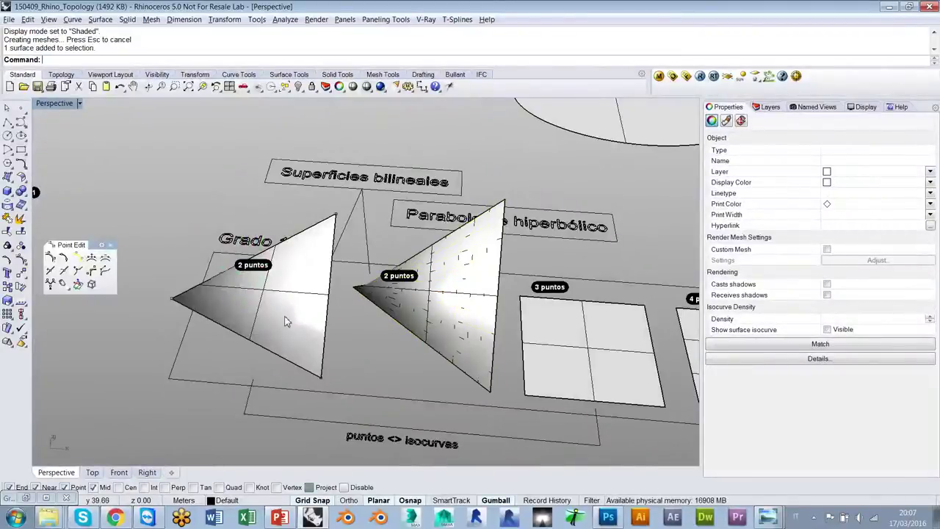
- Compare the newly twisted 2 puntos surface with the neighbouring hyperbolic paraboloid from different angles
{"action": "right_click_drag", "start_coordinate": [313, 302], "coordinate": [295, 247]}
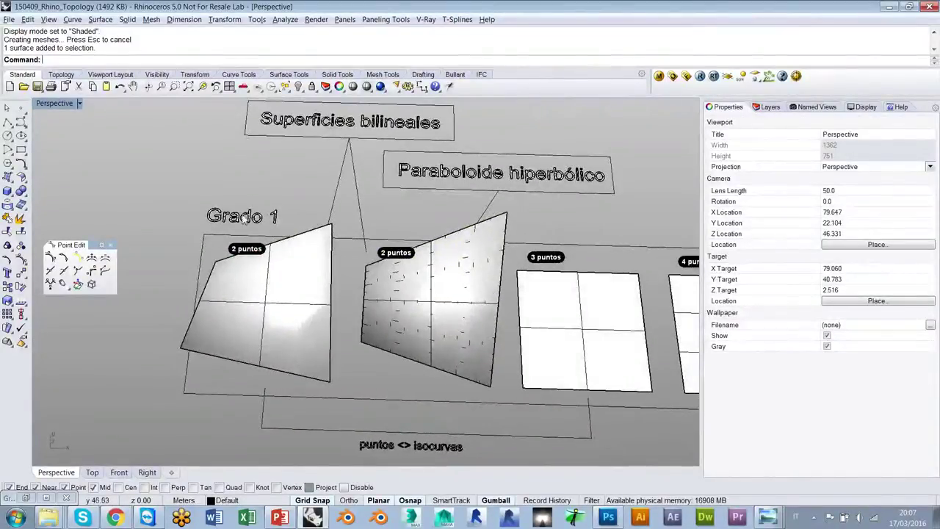
{"action": "right_click_drag", "start_coordinate": [313, 353], "coordinate": [312, 255]}
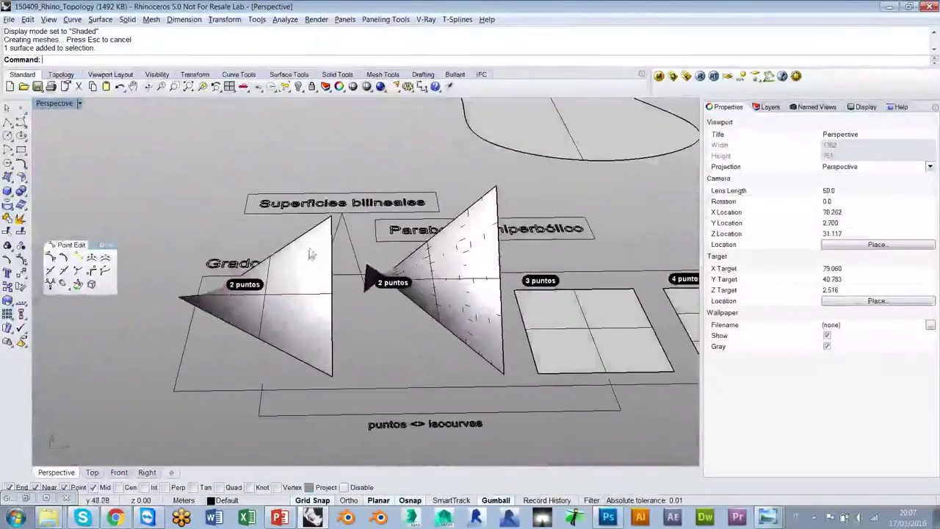
{"action": "right_click_drag", "start_coordinate": [194, 298], "coordinate": [351, 310]}
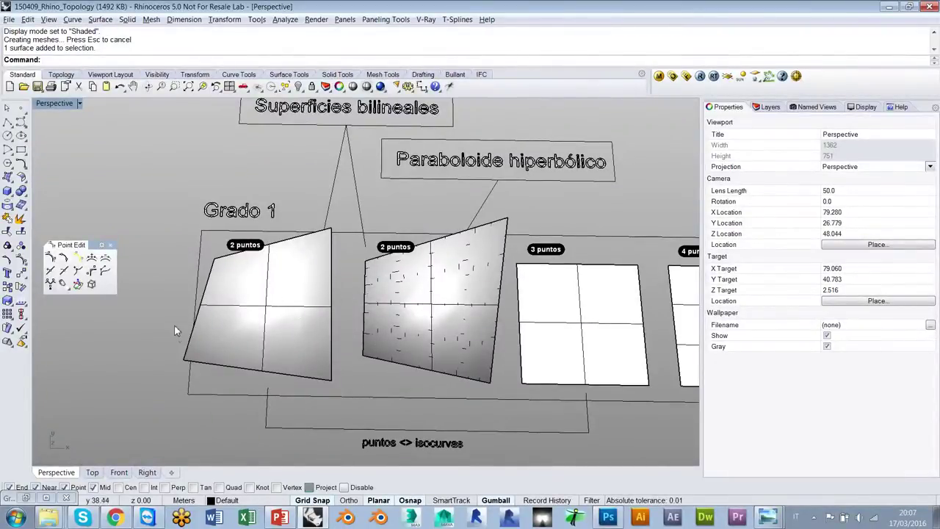
{"action": "scroll", "coordinate": [175, 336], "scroll_direction": "down", "scroll_amount": 5}
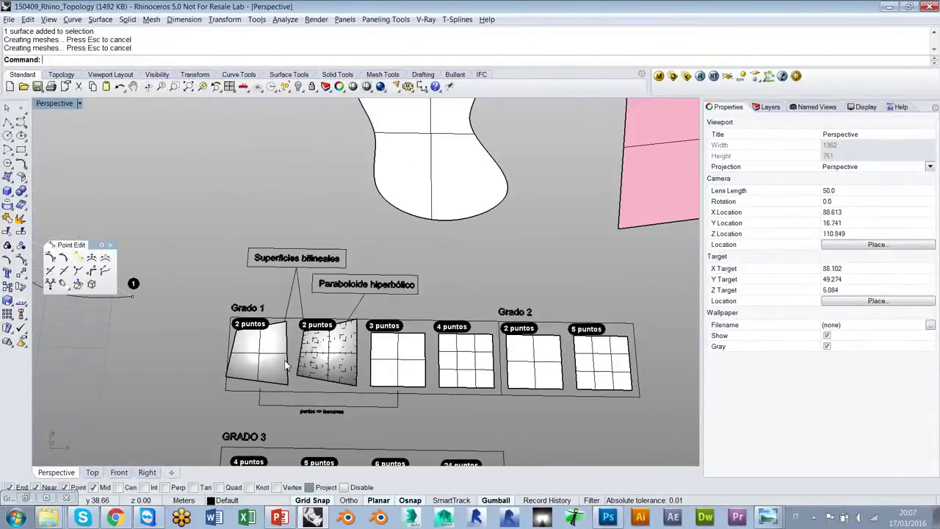
{"action": "scroll", "coordinate": [286, 367], "scroll_direction": "up", "scroll_amount": 5}
{"action": "right_click_drag", "start_coordinate": [286, 367], "coordinate": [338, 353]}
{"action": "scroll", "coordinate": [247, 336], "scroll_direction": "down", "scroll_amount": 2}
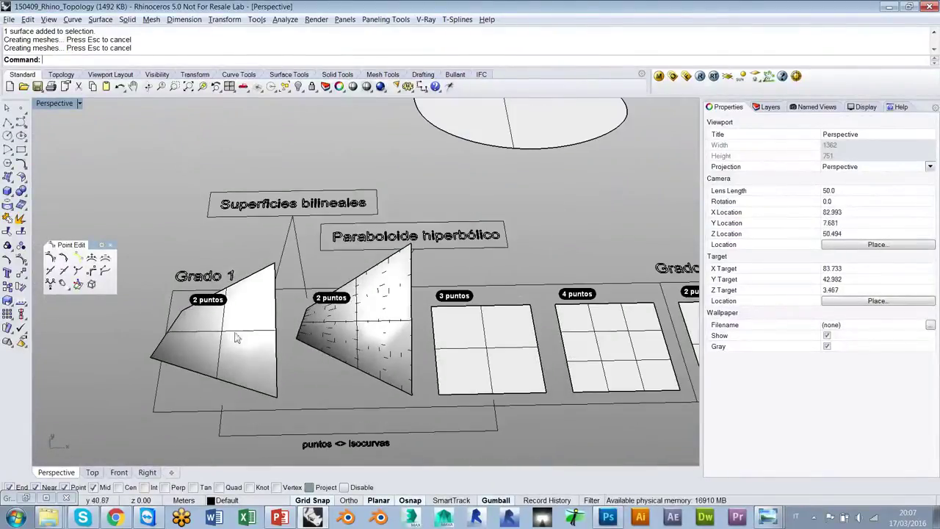
- Locate the triangular sample surfaces and examine how the isocurves of the flat triangle run between its edges and corners
{"action": "scroll", "coordinate": [246, 324], "scroll_direction": "down", "scroll_amount": 6}
{"action": "right_click_drag", "start_coordinate": [246, 324], "coordinate": [262, 351]}
{"action": "scroll", "coordinate": [266, 345], "scroll_direction": "down", "scroll_amount": 8}
{"action": "right_click_drag", "start_coordinate": [481, 176], "coordinate": [373, 289], "text": "shift"}
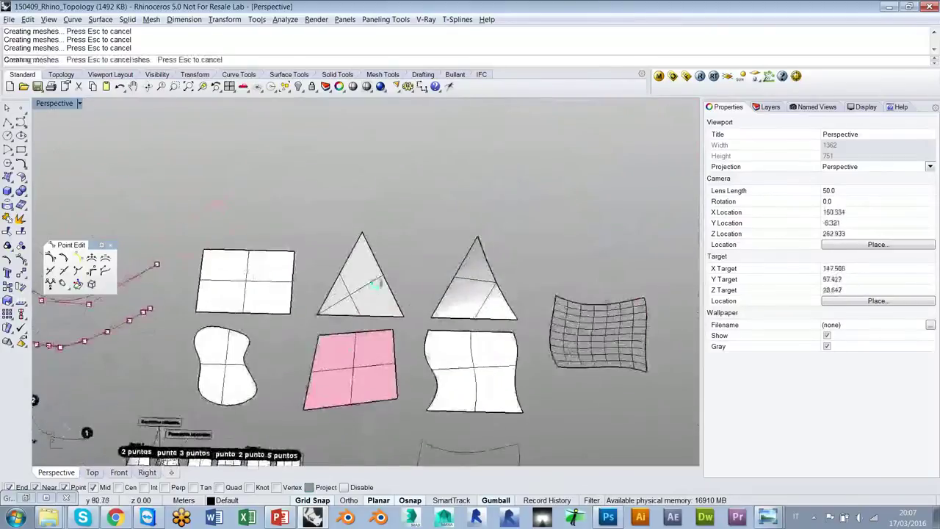
{"action": "scroll", "coordinate": [373, 290], "scroll_direction": "up", "scroll_amount": 4}
{"action": "left_click", "coordinate": [346, 301]}
{"action": "key", "text": "Escape"}
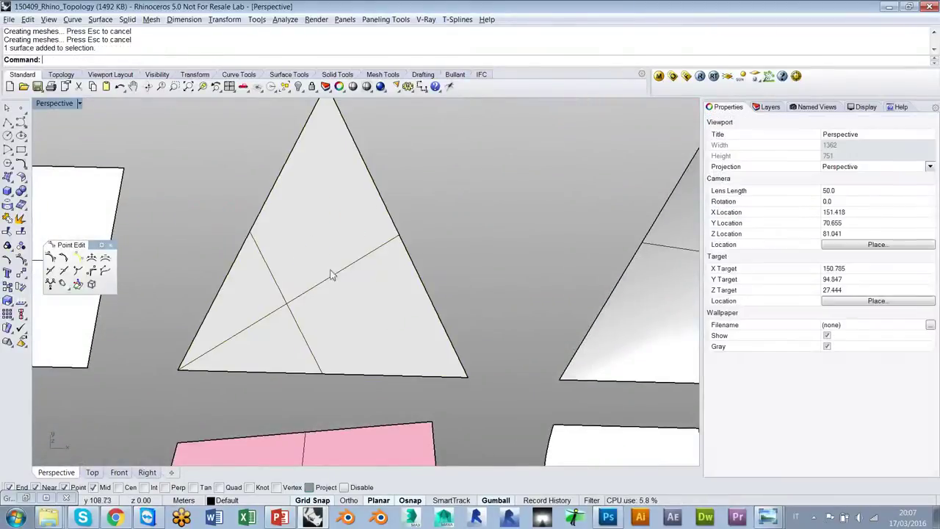
{"action": "right_click_drag", "start_coordinate": [335, 298], "coordinate": [311, 269]}
{"action": "scroll", "coordinate": [297, 256], "scroll_direction": "down", "scroll_amount": 7}
{"action": "scroll", "coordinate": [359, 345], "scroll_direction": "up", "scroll_amount": 5}
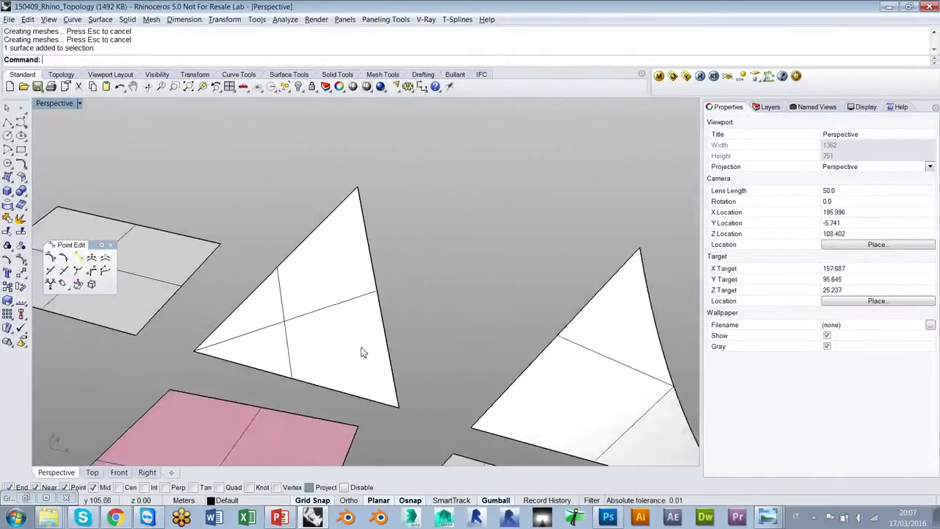
{"action": "right_click_drag", "start_coordinate": [351, 303], "coordinate": [334, 287], "text": "shift"}
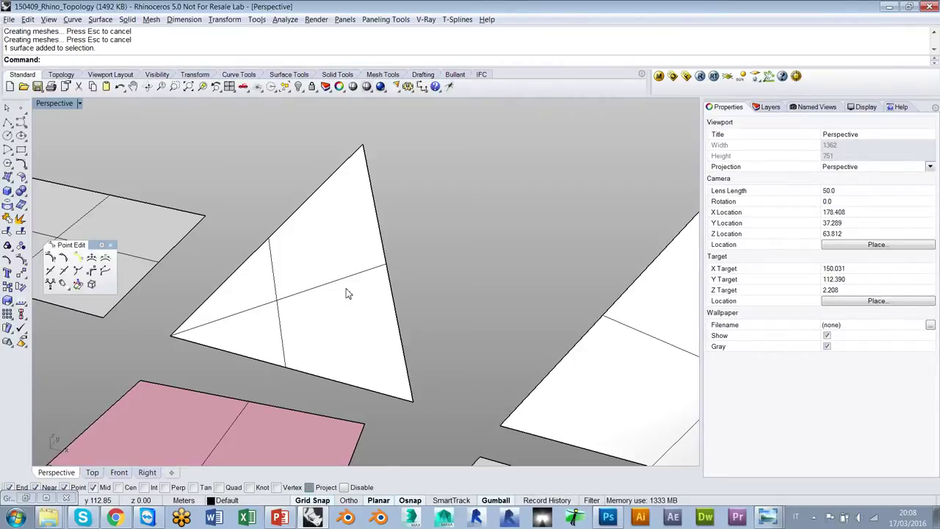
{"action": "right_click_drag", "start_coordinate": [409, 285], "coordinate": [419, 264]}
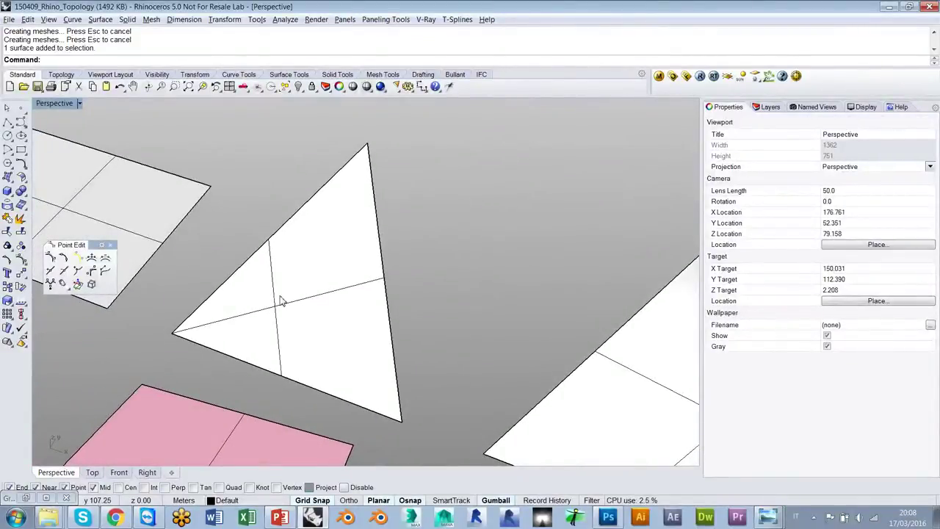
- Create a triangular surface from three corner points in the empty area behind the two triangular samples
{"action": "scroll", "coordinate": [301, 326], "scroll_direction": "down", "scroll_amount": 6}
{"action": "right_click_drag", "start_coordinate": [302, 326], "coordinate": [338, 317]}
{"action": "right_click_drag", "start_coordinate": [369, 353], "coordinate": [325, 335]}
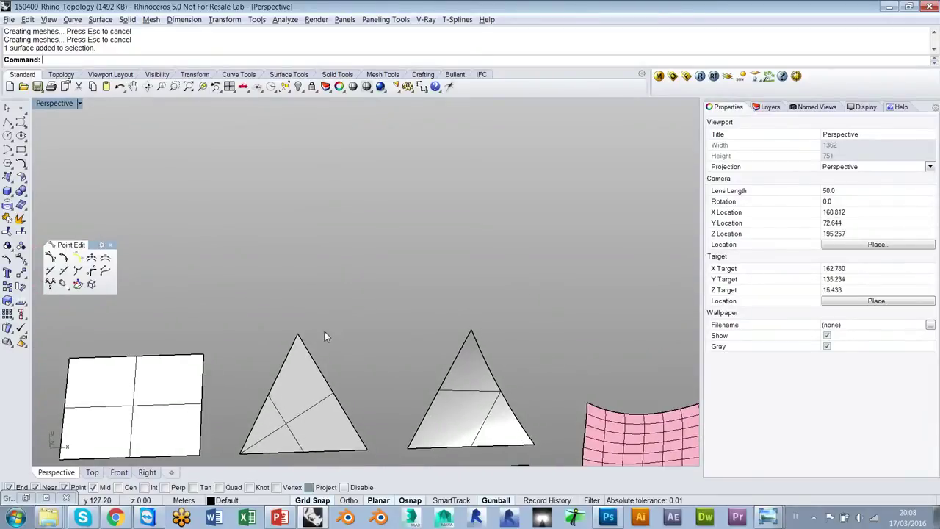
{"action": "left_click", "coordinate": [7, 178]}
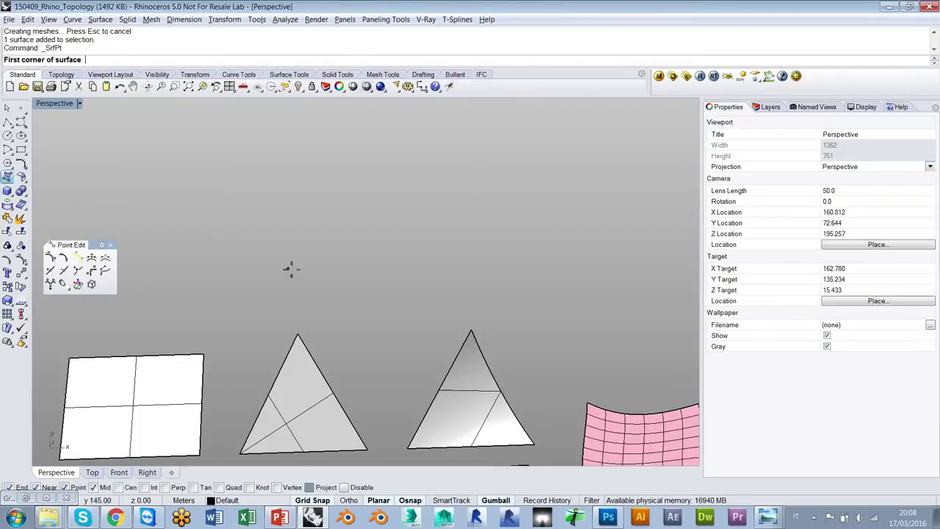
{"action": "left_click", "coordinate": [295, 258]}
{"action": "left_click", "coordinate": [420, 328]}
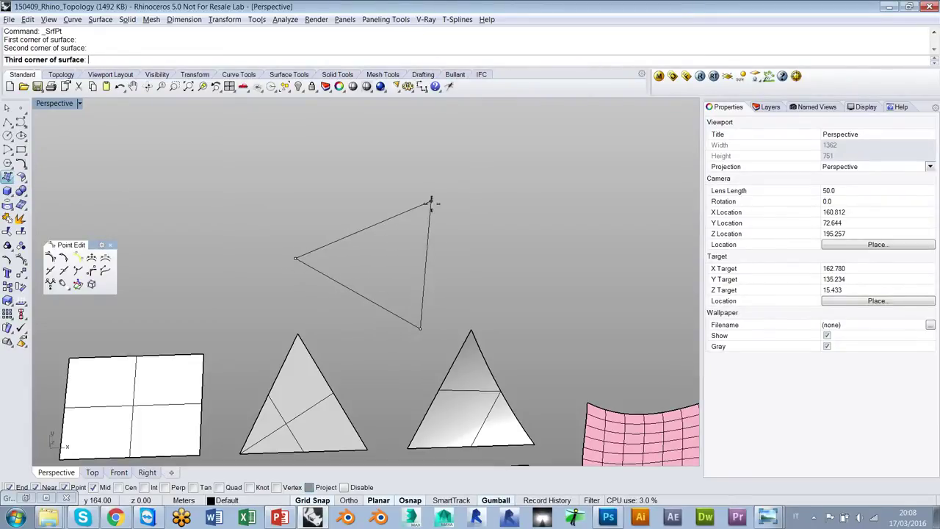
{"action": "left_click", "coordinate": [428, 200]}
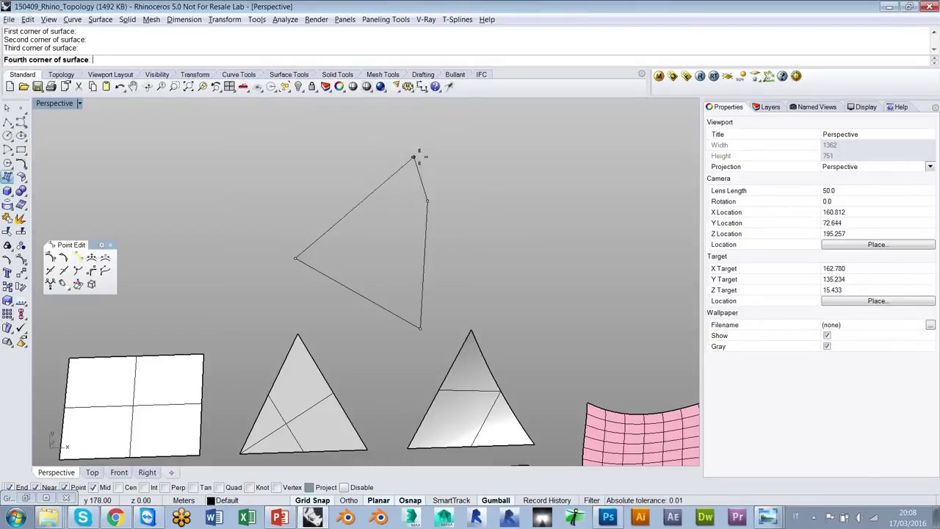
{"action": "left_click", "coordinate": [366, 178]}
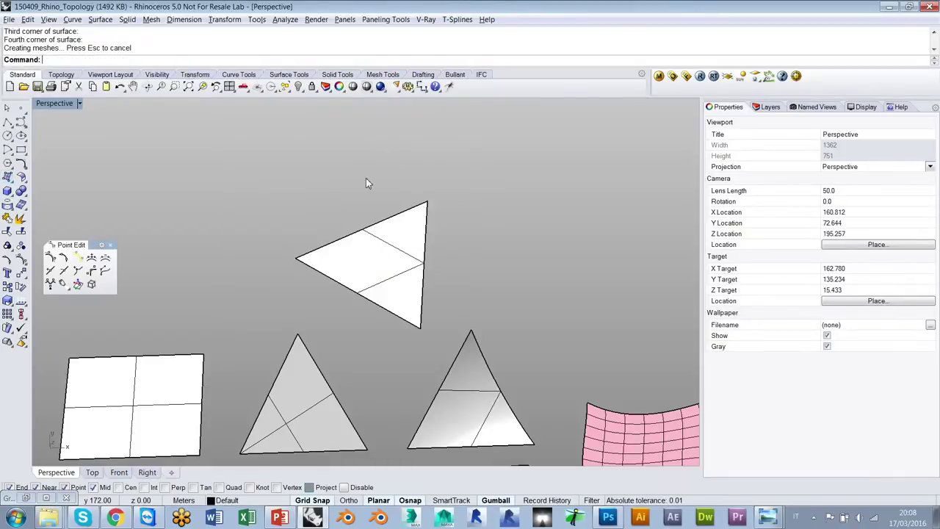
- Examine the new triangular surface's isocurves and show its control points
{"action": "scroll", "coordinate": [403, 289], "scroll_direction": "up", "scroll_amount": 6}
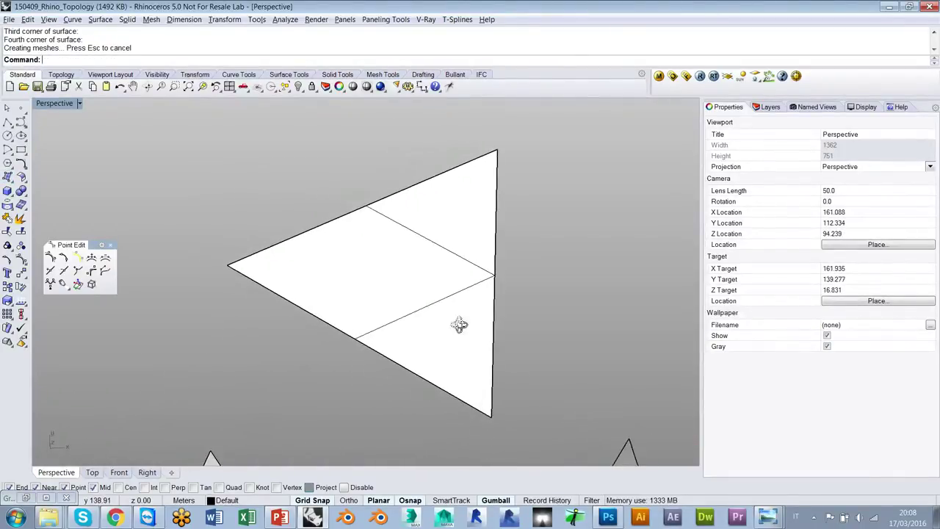
{"action": "right_click_drag", "start_coordinate": [466, 301], "coordinate": [382, 330]}
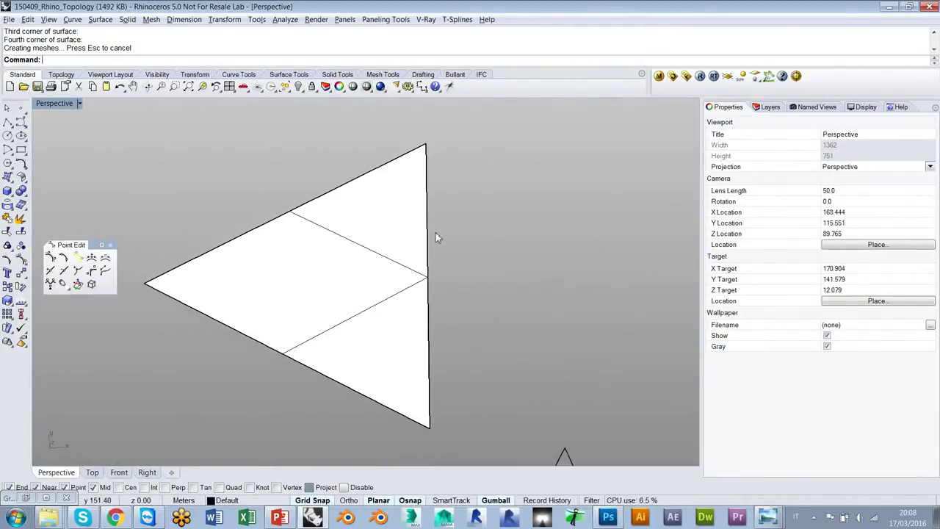
{"action": "right_click_drag", "start_coordinate": [351, 321], "coordinate": [409, 321]}
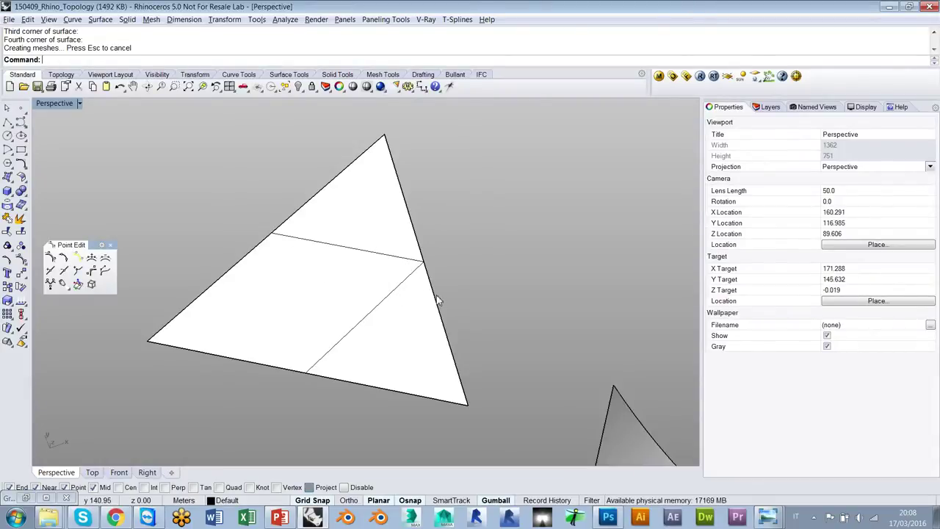
{"action": "right_click_drag", "start_coordinate": [428, 297], "coordinate": [434, 301], "text": "shift"}
{"action": "left_click", "coordinate": [381, 301]}
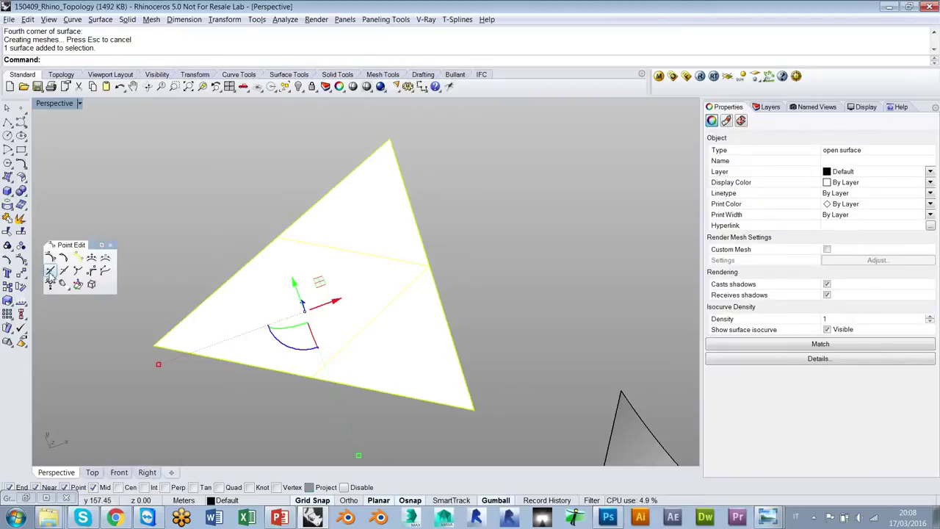
{"action": "left_click", "coordinate": [22, 261]}
{"action": "right_click_drag", "start_coordinate": [447, 343], "coordinate": [388, 343], "text": "shift"}
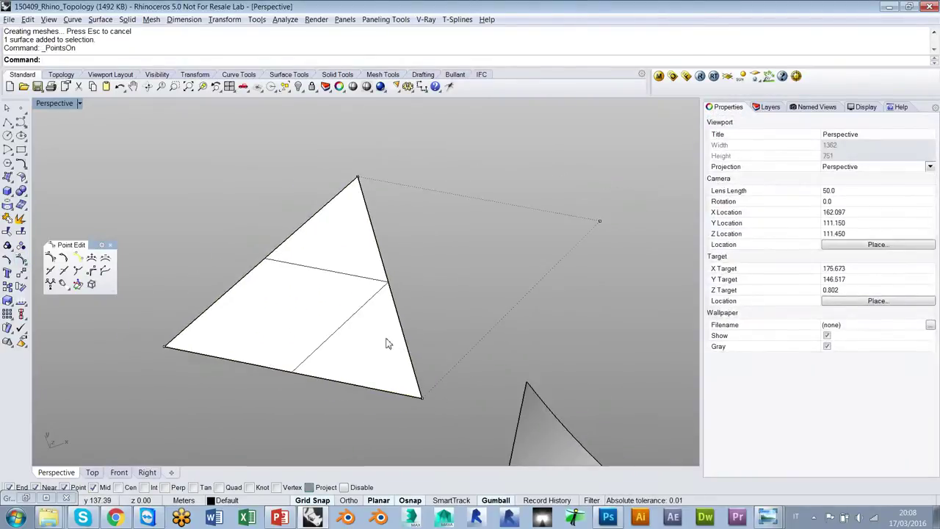
- Examine the extra fourth control point outside the new triangular surface and its control polygon from different angles
{"action": "left_click", "coordinate": [600, 221]}
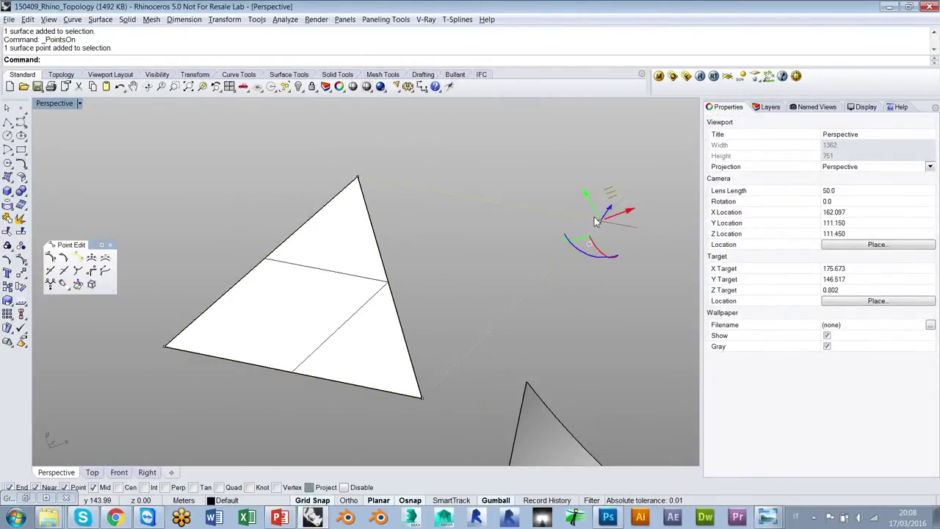
{"action": "left_click", "coordinate": [496, 240]}
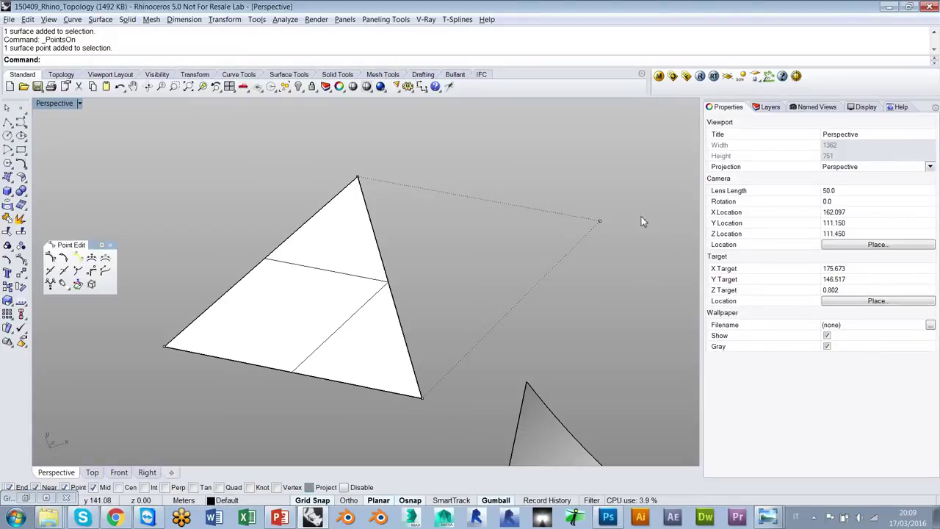
{"action": "right_click_drag", "start_coordinate": [411, 350], "coordinate": [372, 214]}
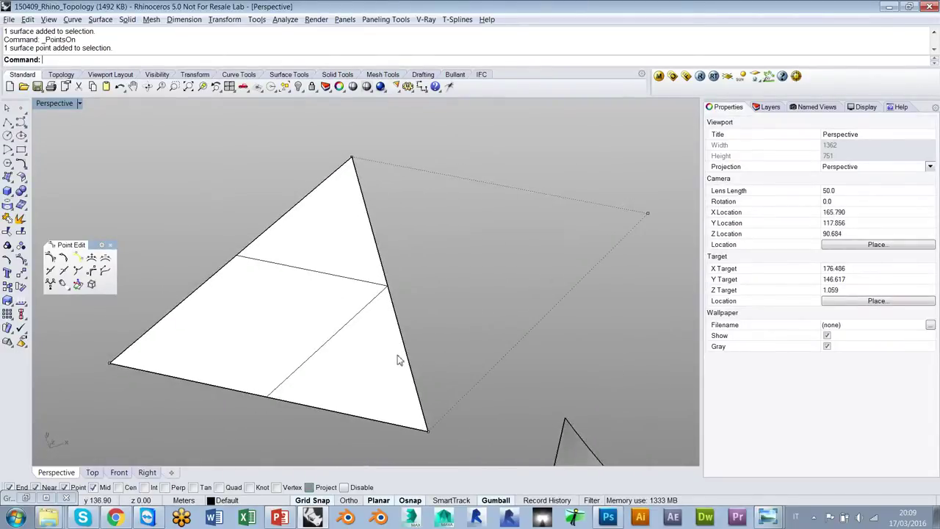
{"action": "right_click_drag", "start_coordinate": [329, 318], "coordinate": [472, 357]}
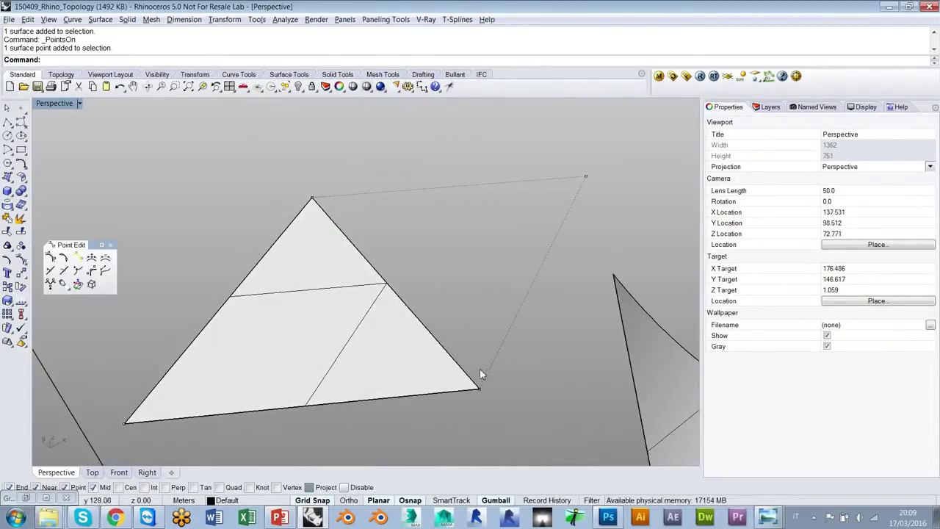
- Raise one corner control point of the new triangular surface vertically, inspect the bent shape and turn the control points off
{"action": "left_click", "coordinate": [312, 202]}
{"action": "right_click_drag", "start_coordinate": [313, 273], "coordinate": [380, 252]}
{"action": "left_click_drag", "start_coordinate": [394, 252], "coordinate": [394, 140]}
{"action": "right_click_drag", "start_coordinate": [545, 367], "coordinate": [442, 358]}
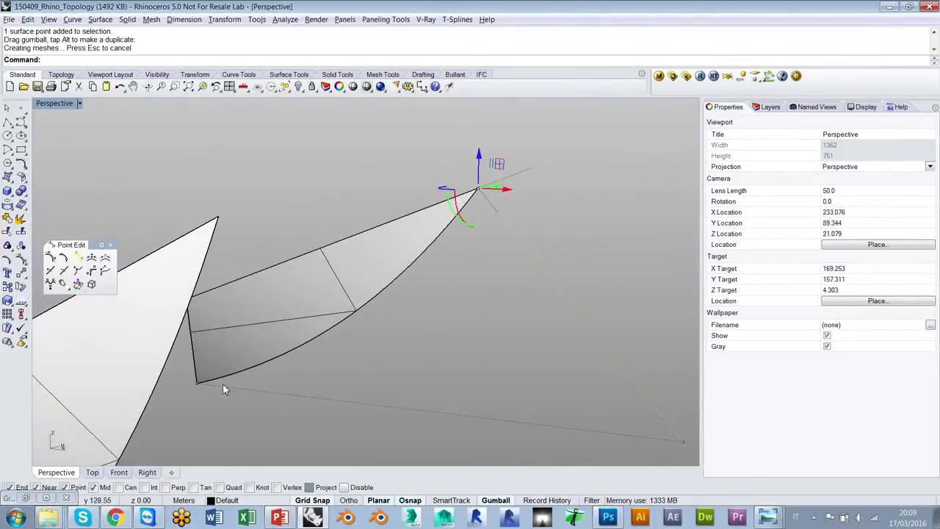
{"action": "right_click_drag", "start_coordinate": [293, 321], "coordinate": [452, 202]}
{"action": "key", "text": "Escape"}
{"action": "key", "text": "Escape"}
- Compare the bent triangular surface with the bilinear surfaces and the two triangular samples in front of it
{"action": "scroll", "coordinate": [524, 254], "scroll_direction": "down", "scroll_amount": 6}
{"action": "scroll", "coordinate": [277, 349], "scroll_direction": "up", "scroll_amount": 8}
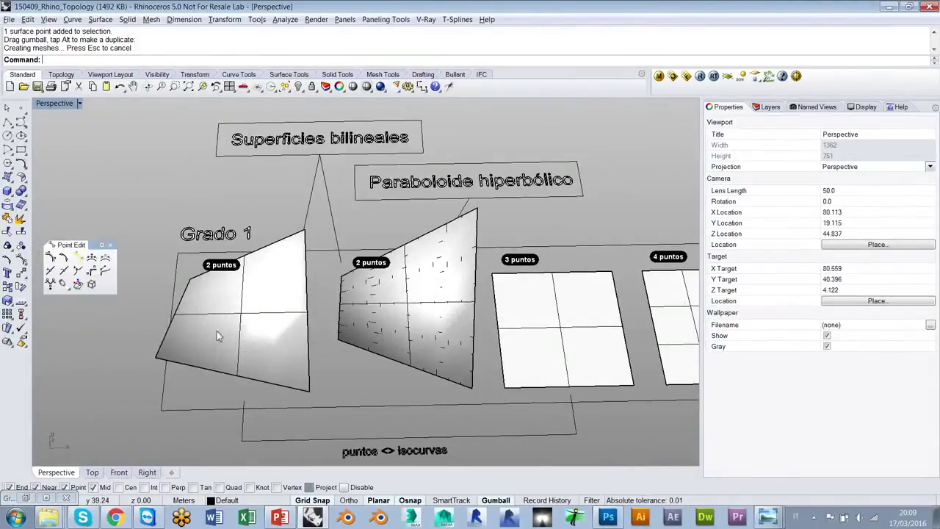
{"action": "scroll", "coordinate": [227, 379], "scroll_direction": "down", "scroll_amount": 6}
{"action": "right_click_drag", "start_coordinate": [354, 282], "coordinate": [232, 460], "text": "shift"}
{"action": "right_click_drag", "start_coordinate": [522, 174], "coordinate": [318, 416], "text": "shift"}
{"action": "right_click_drag", "start_coordinate": [566, 181], "coordinate": [535, 220], "text": "shift"}
{"action": "scroll", "coordinate": [506, 301], "scroll_direction": "up", "scroll_amount": 5}
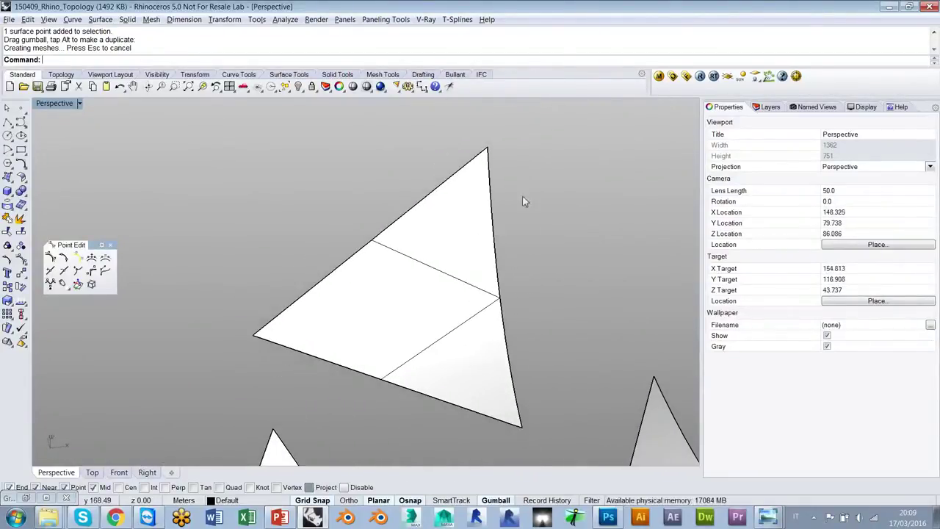
{"action": "scroll", "coordinate": [487, 178], "scroll_direction": "down", "scroll_amount": 5}
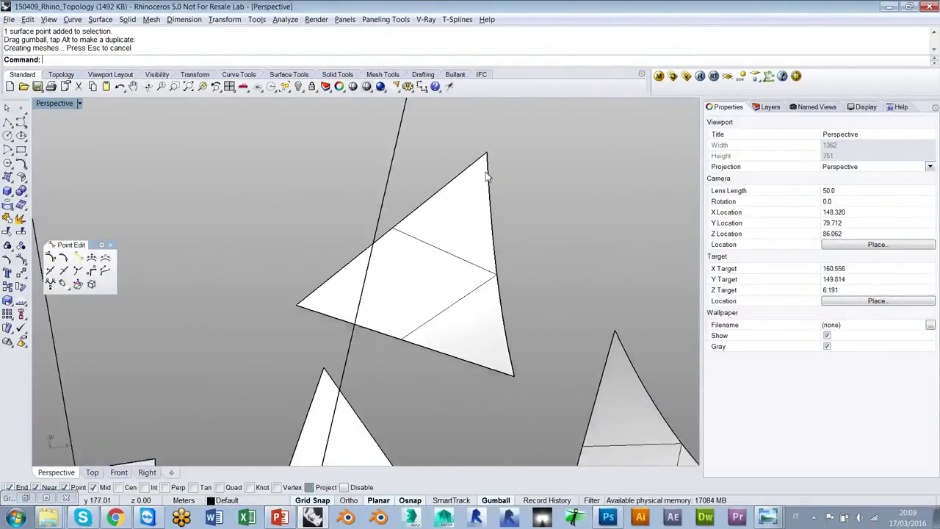
{"action": "right_click_drag", "start_coordinate": [443, 365], "coordinate": [410, 321], "text": "shift"}
{"action": "scroll", "coordinate": [551, 342], "scroll_direction": "up", "scroll_amount": 2}
{"action": "right_click_drag", "start_coordinate": [551, 341], "coordinate": [521, 166]}
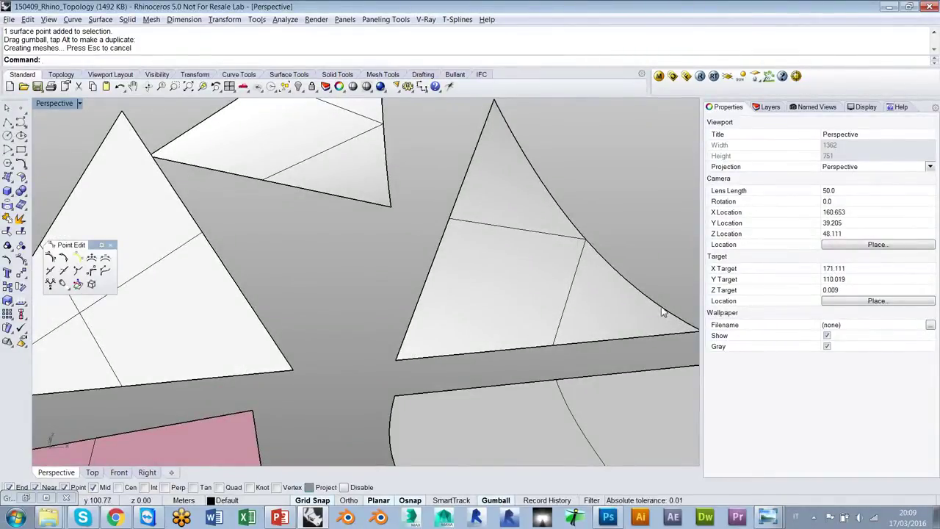
{"action": "right_click_drag", "start_coordinate": [424, 321], "coordinate": [358, 308]}
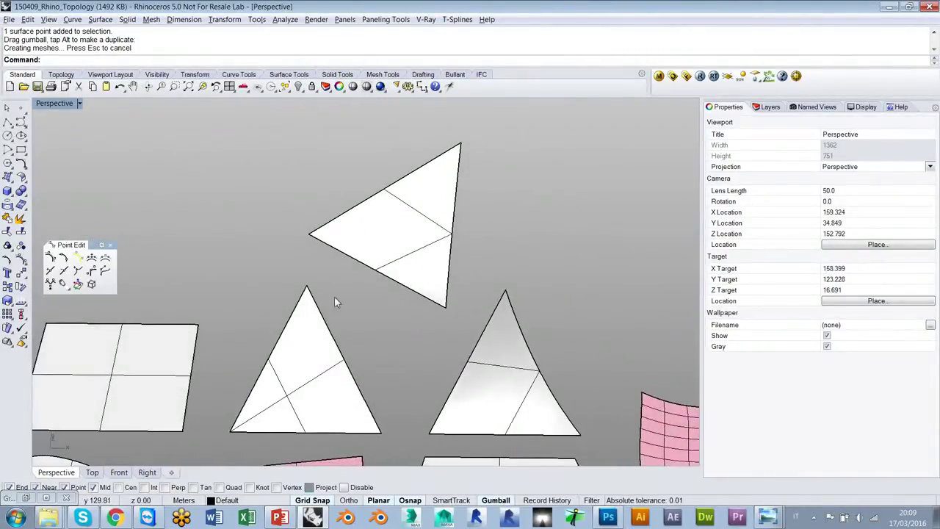
- Create a second triangular surface from four corner points beside the bent one, placing the fourth corner on the first
{"action": "left_click", "coordinate": [8, 177]}
{"action": "left_click", "coordinate": [141, 226]}
{"action": "left_click", "coordinate": [246, 287]}
{"action": "left_click", "coordinate": [260, 158]}
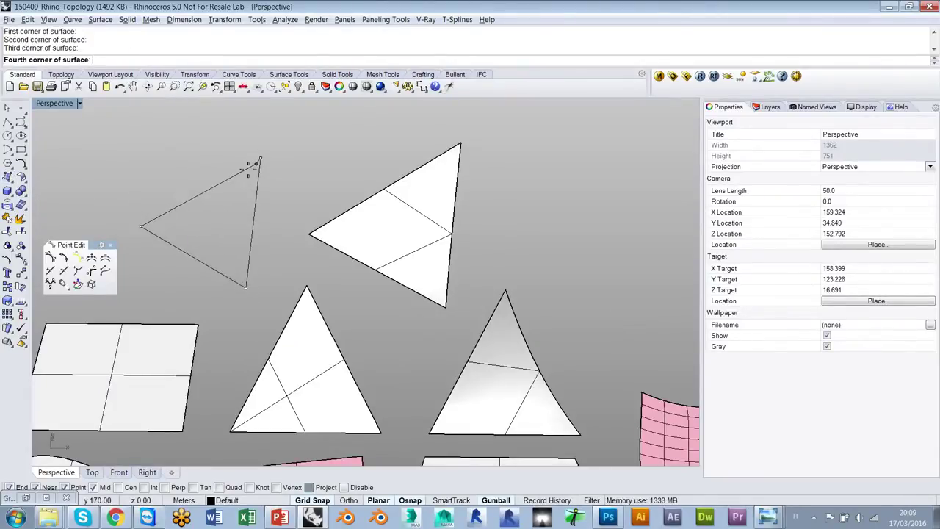
{"action": "left_click", "coordinate": [136, 224]}
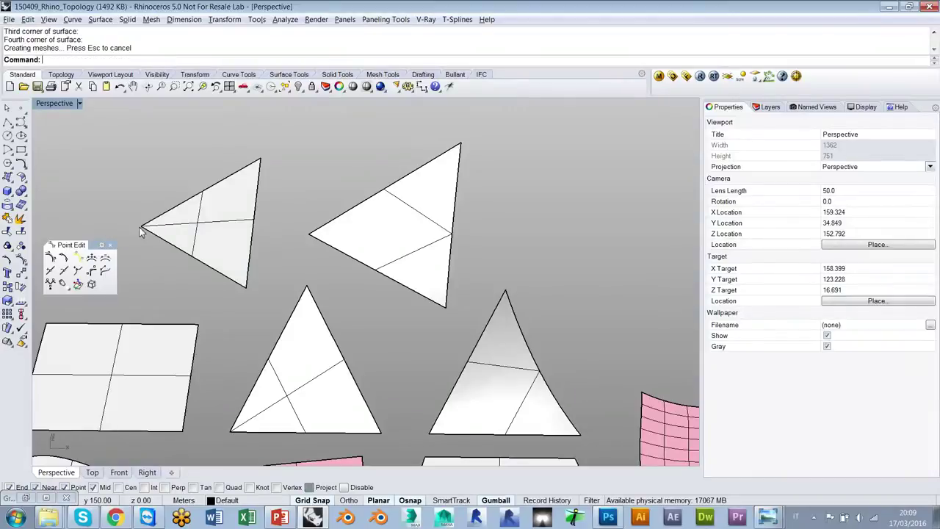
{"action": "right_click_drag", "start_coordinate": [185, 235], "coordinate": [246, 246], "text": "shift"}
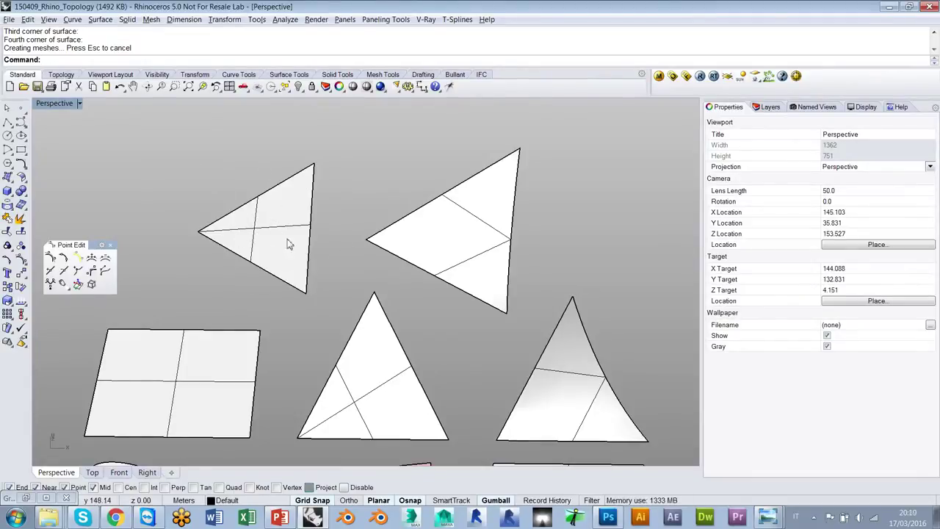
- Show the control points of the second triangular surface and select all of them
{"action": "left_click", "coordinate": [273, 231]}
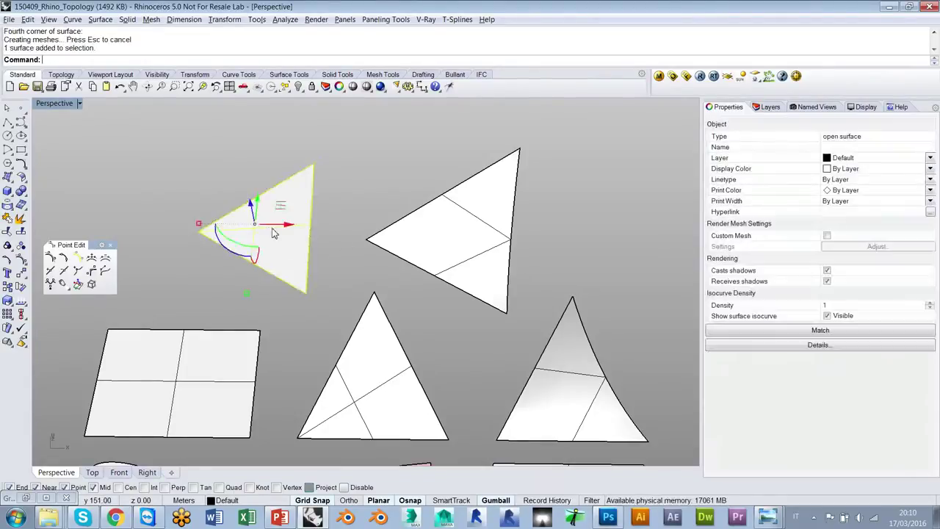
{"action": "right_click_drag", "start_coordinate": [221, 222], "coordinate": [237, 244]}
{"action": "scroll", "coordinate": [237, 244], "scroll_direction": "up", "scroll_amount": 3}
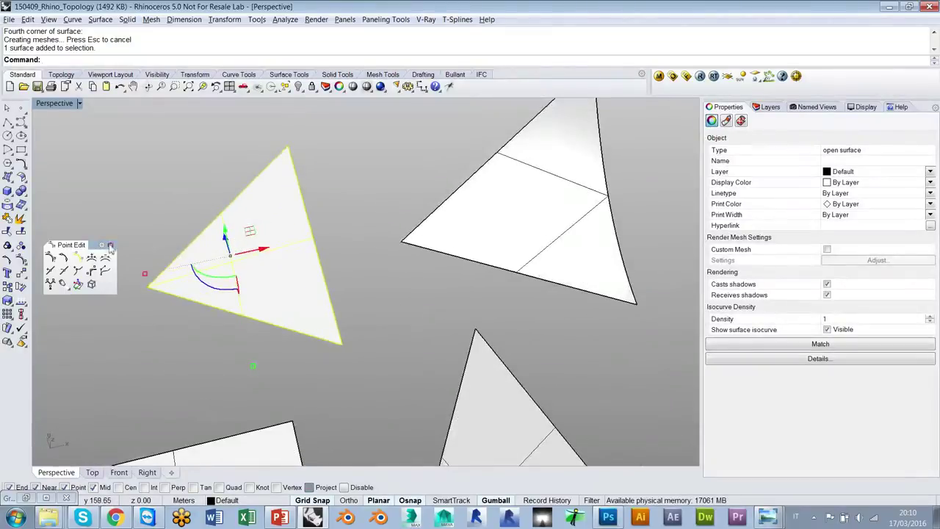
{"action": "left_click", "coordinate": [50, 257]}
{"action": "left_click_drag", "start_coordinate": [248, 281], "coordinate": [391, 108]}
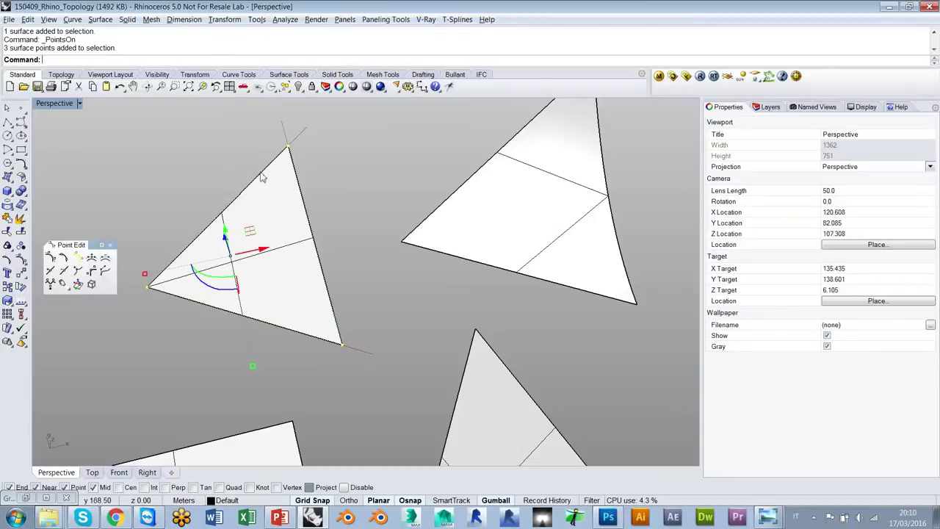
{"action": "right_click_drag", "start_coordinate": [193, 331], "coordinate": [184, 314]}
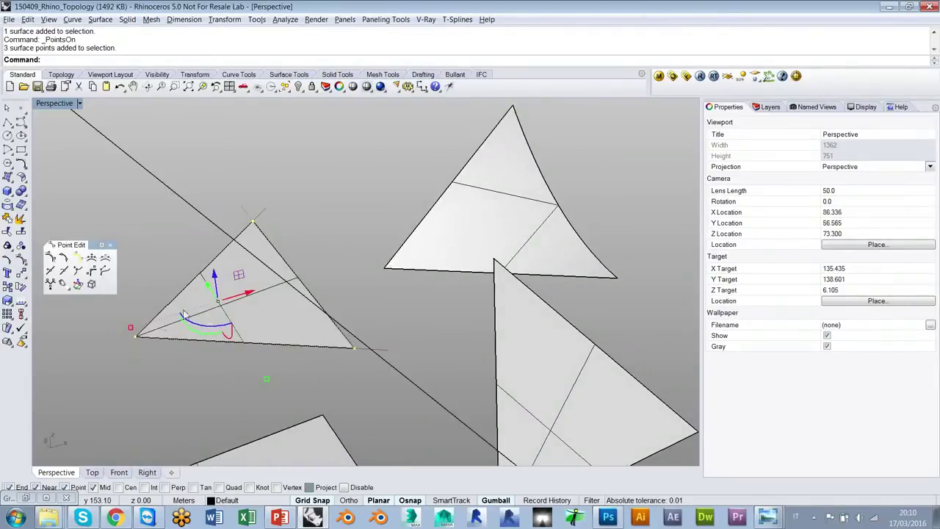
- Raise the corner control points of the second triangular surface separately and view it beside the other triangles
{"action": "left_click", "coordinate": [135, 336]}
{"action": "left_click_drag", "start_coordinate": [134, 330], "coordinate": [248, 157]}
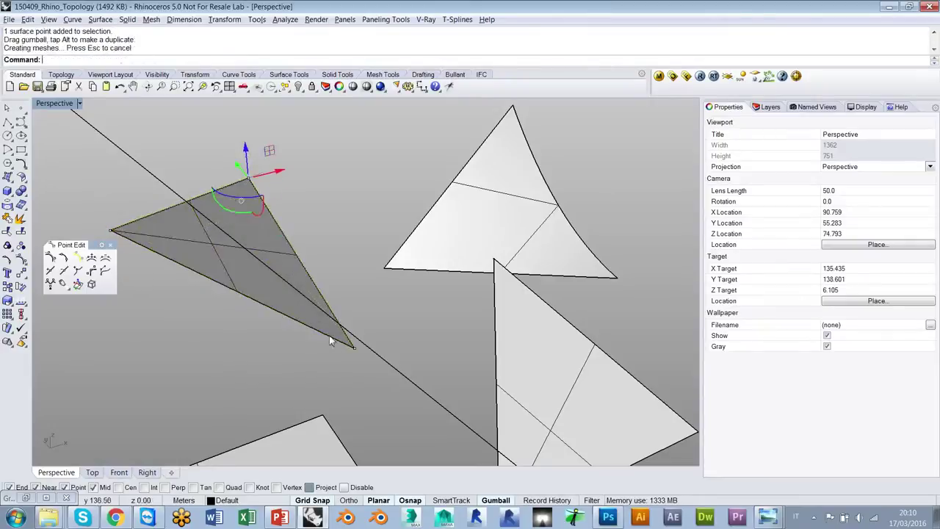
{"action": "right_click_drag", "start_coordinate": [347, 354], "coordinate": [357, 337]}
{"action": "left_click", "coordinate": [355, 338]}
{"action": "left_click_drag", "start_coordinate": [353, 336], "coordinate": [339, 249]}
{"action": "right_click_drag", "start_coordinate": [339, 248], "coordinate": [301, 316]}
{"action": "scroll", "coordinate": [371, 177], "scroll_direction": "down", "scroll_amount": 5}
{"action": "right_click_drag", "start_coordinate": [371, 177], "coordinate": [389, 258]}
{"action": "left_click", "coordinate": [410, 233]}
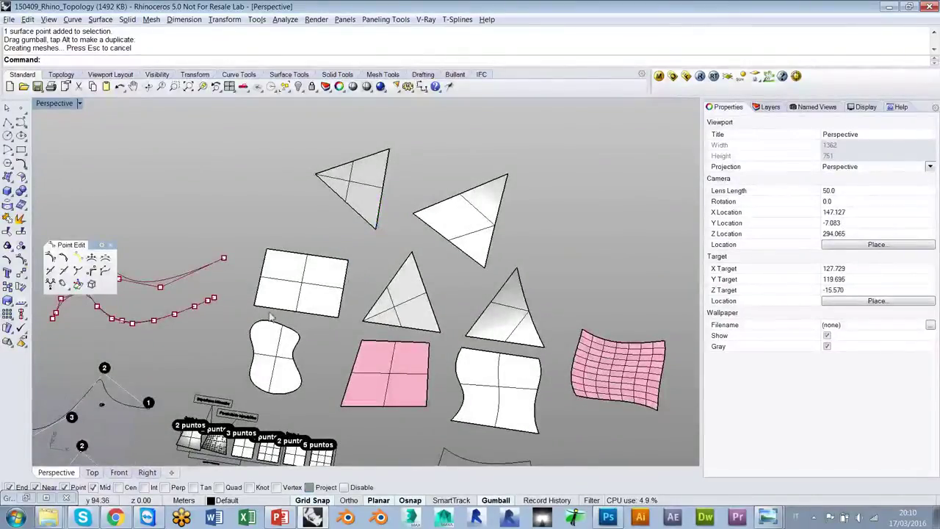
- Set the viewport display to Wireframe and show the control points of the Grado 1 surface labelled 3 puntos
{"action": "right_click_drag", "start_coordinate": [326, 200], "coordinate": [365, 148], "text": "shift"}
{"action": "scroll", "coordinate": [286, 362], "scroll_direction": "up", "scroll_amount": 5}
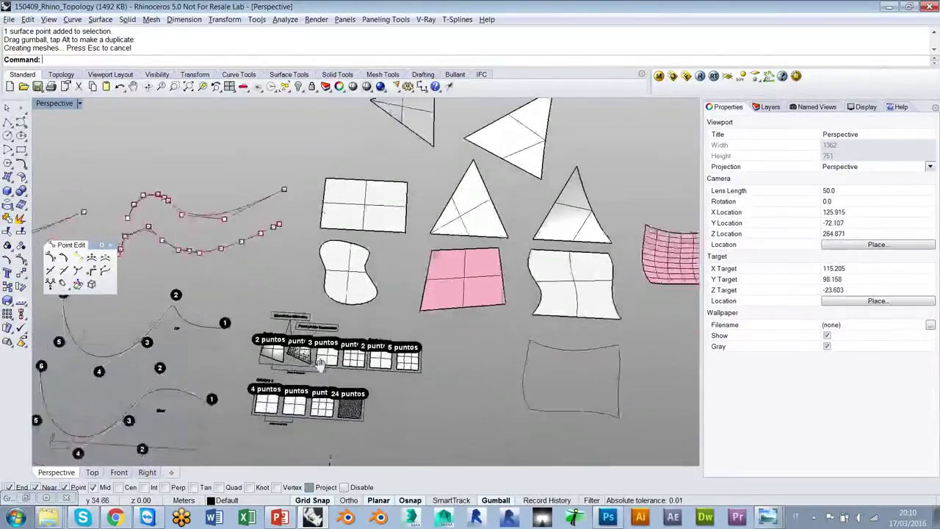
{"action": "right_click_drag", "start_coordinate": [451, 337], "coordinate": [415, 328]}
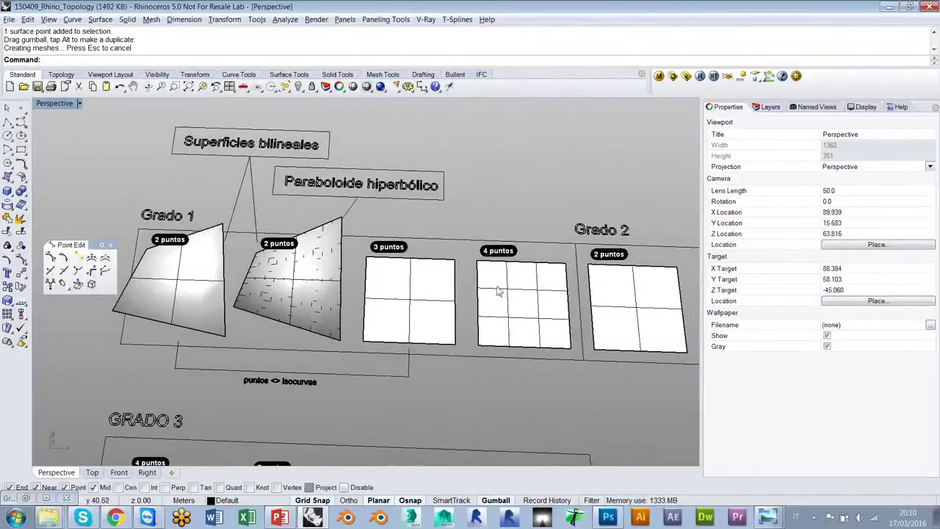
{"action": "left_click", "coordinate": [420, 304]}
{"action": "right_click_drag", "start_coordinate": [436, 308], "coordinate": [411, 310], "text": "shift"}
{"action": "middle_click", "coordinate": [412, 309]}
{"action": "left_click", "coordinate": [414, 311]}
{"action": "scroll", "coordinate": [417, 323], "scroll_direction": "up", "scroll_amount": 5}
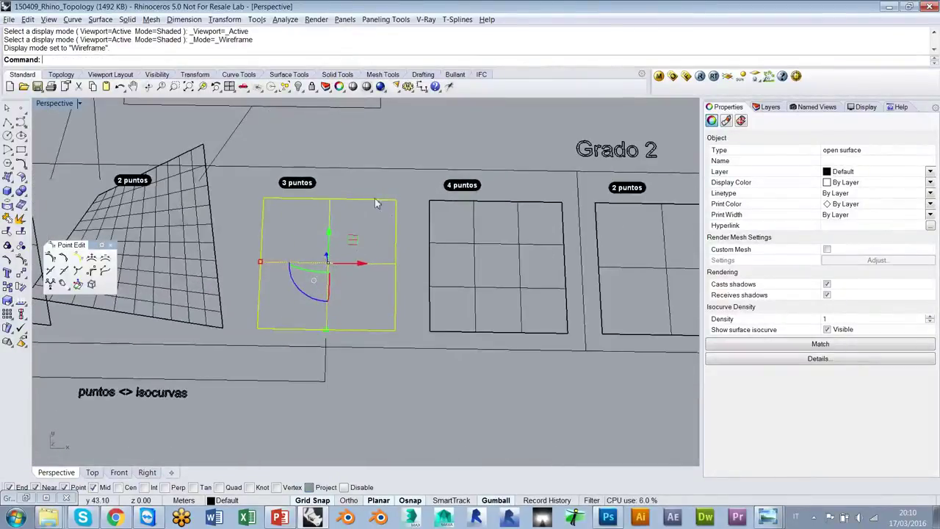
{"action": "key", "text": "F10"}
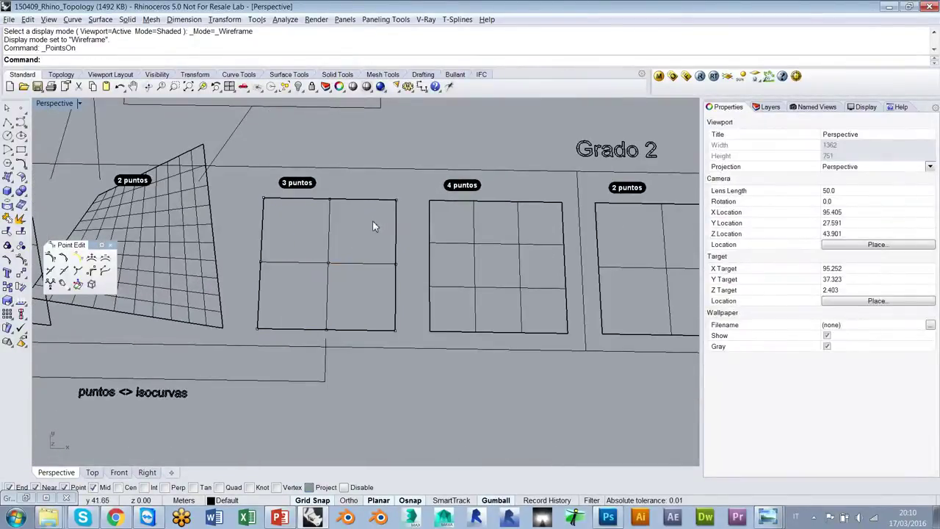
- Identify the corner and mid-edge control points of the 3 puntos surface and compare it with its 2 puntos neighbours
{"action": "left_click", "coordinate": [262, 200]}
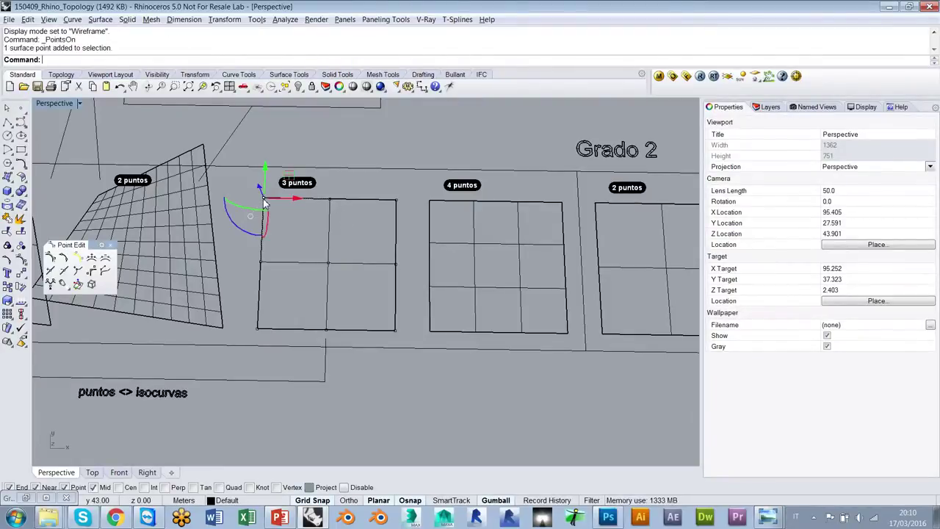
{"action": "left_click", "coordinate": [257, 330], "text": "shift"}
{"action": "left_click", "coordinate": [395, 331], "text": "shift"}
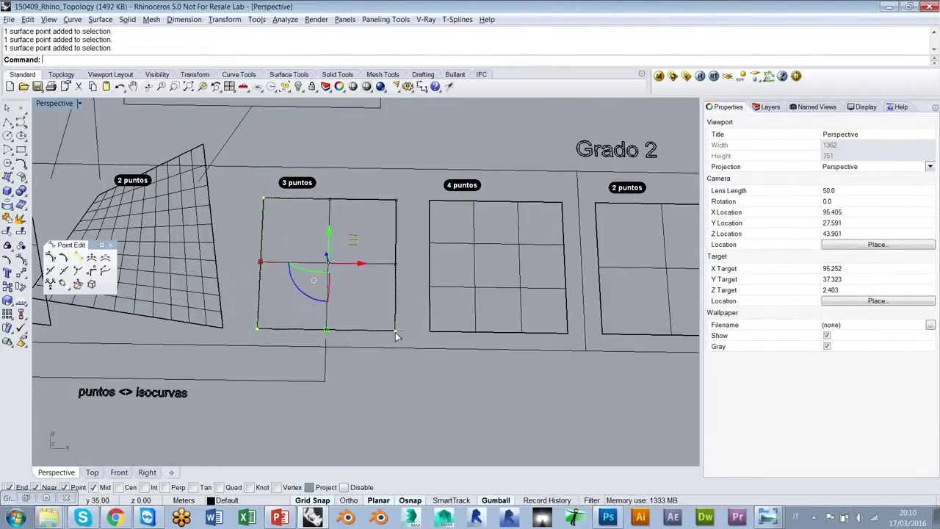
{"action": "left_click", "coordinate": [396, 201], "text": "shift"}
{"action": "left_click", "coordinate": [330, 201]}
{"action": "left_click", "coordinate": [381, 232]}
{"action": "right_click_drag", "start_coordinate": [298, 223], "coordinate": [389, 282], "text": "shift"}
{"action": "right_click_drag", "start_coordinate": [96, 207], "coordinate": [169, 202], "text": "shift"}
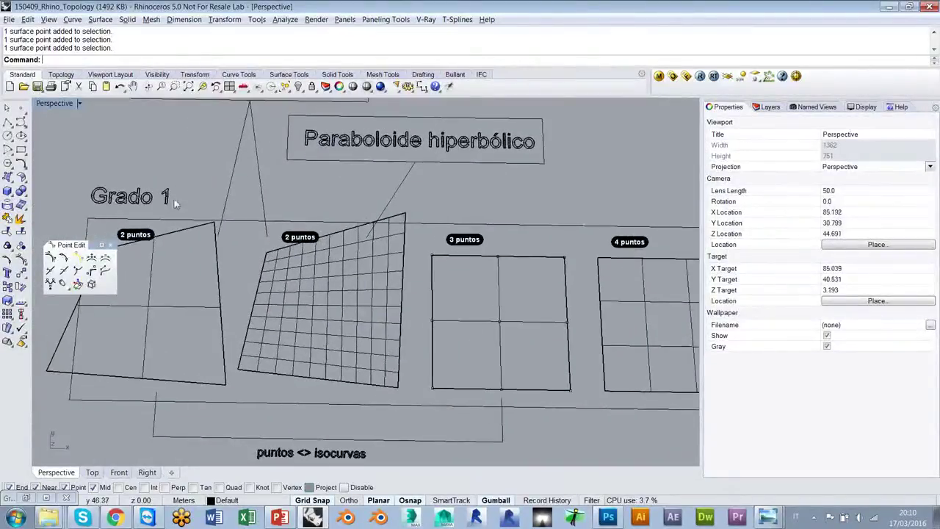
- Raise the middle control point of the 3 puntos surface's back edge vertically and examine the resulting peak
{"action": "right_click_drag", "start_coordinate": [449, 289], "coordinate": [376, 271]}
{"action": "left_click", "coordinate": [378, 261]}
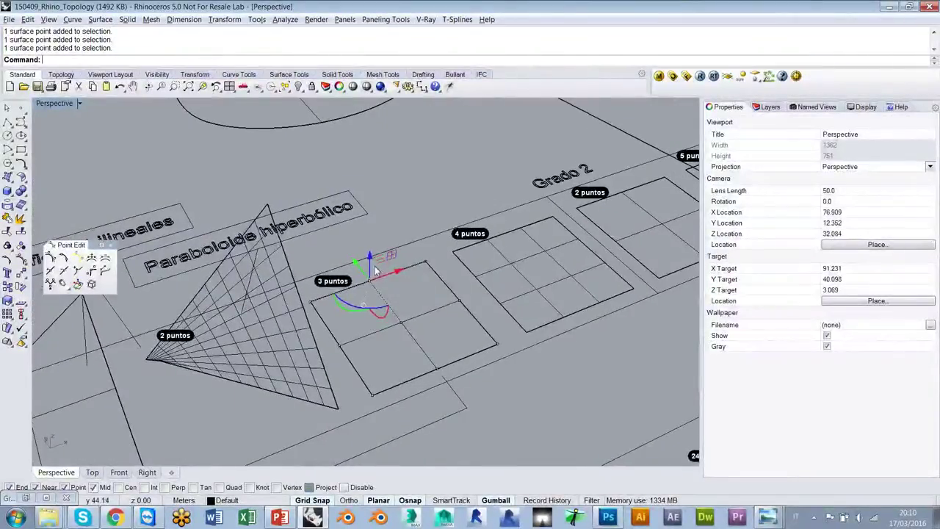
{"action": "left_click_drag", "start_coordinate": [375, 271], "coordinate": [376, 213]}
{"action": "left_click", "coordinate": [430, 206]}
{"action": "right_click_drag", "start_coordinate": [461, 268], "coordinate": [416, 203]}
{"action": "scroll", "coordinate": [380, 307], "scroll_direction": "up", "scroll_amount": 4}
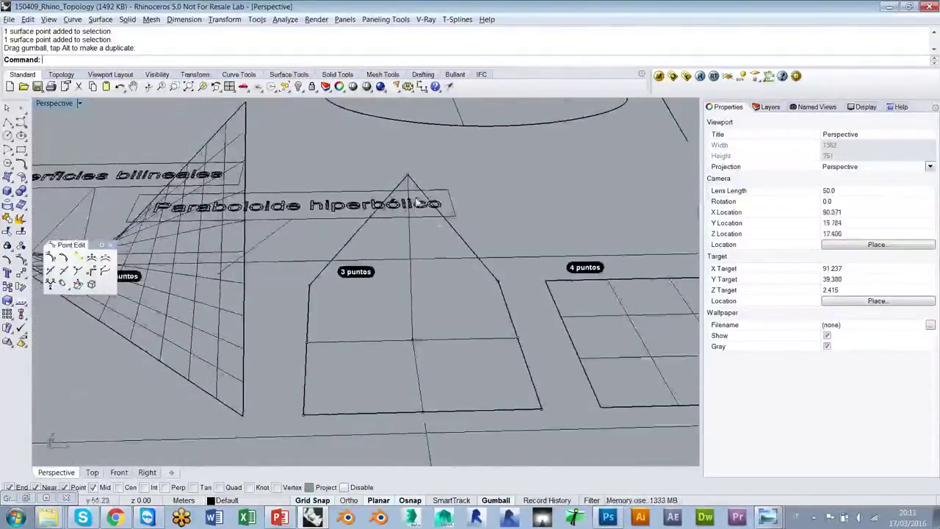
{"action": "right_click_drag", "start_coordinate": [482, 288], "coordinate": [451, 301]}
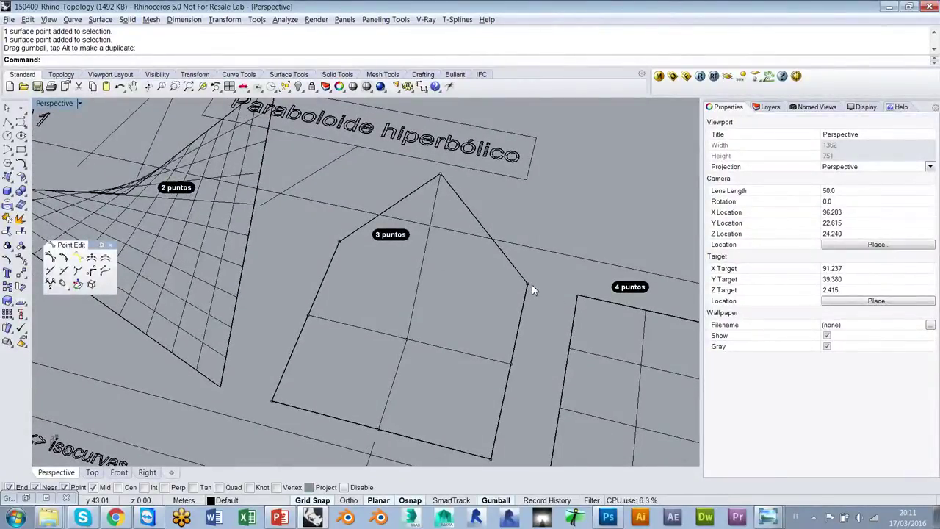
{"action": "right_click_drag", "start_coordinate": [449, 226], "coordinate": [501, 304]}
{"action": "scroll", "coordinate": [456, 297], "scroll_direction": "up", "scroll_amount": 2}
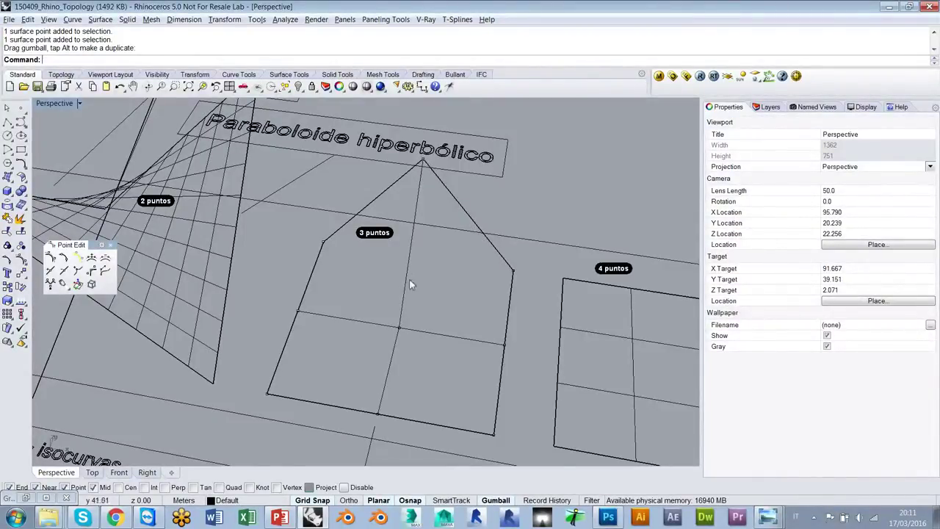
- Select the control points bounding one raised quadrant of the 3 puntos surface and examine that patch from several angles
{"action": "left_click", "coordinate": [399, 328]}
{"action": "left_click", "coordinate": [422, 161], "text": "shift"}
{"action": "left_click", "coordinate": [513, 271], "text": "shift"}
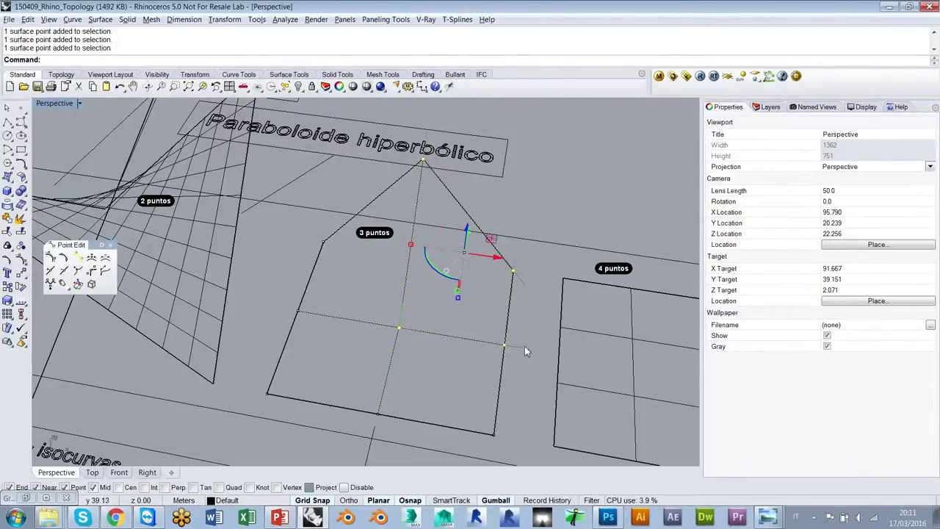
{"action": "right_click_drag", "start_coordinate": [433, 322], "coordinate": [467, 304]}
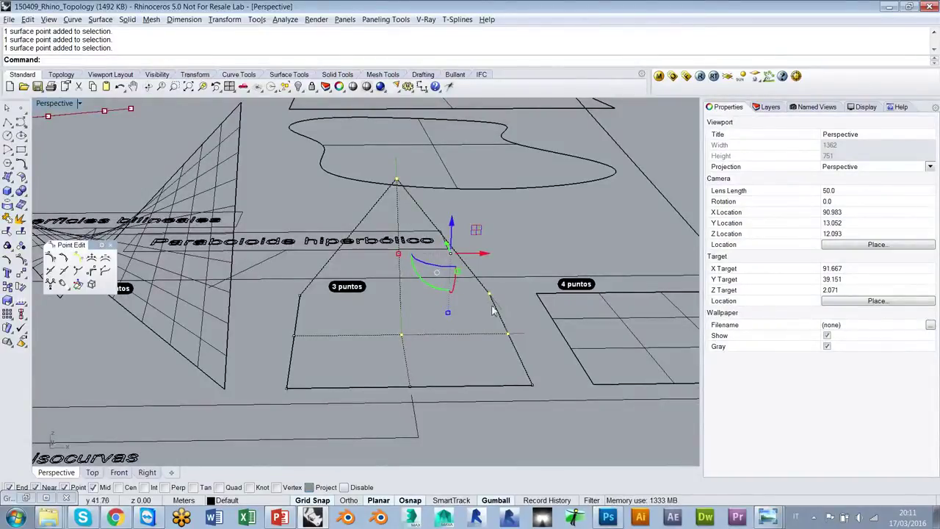
{"action": "right_click_drag", "start_coordinate": [491, 310], "coordinate": [514, 318]}
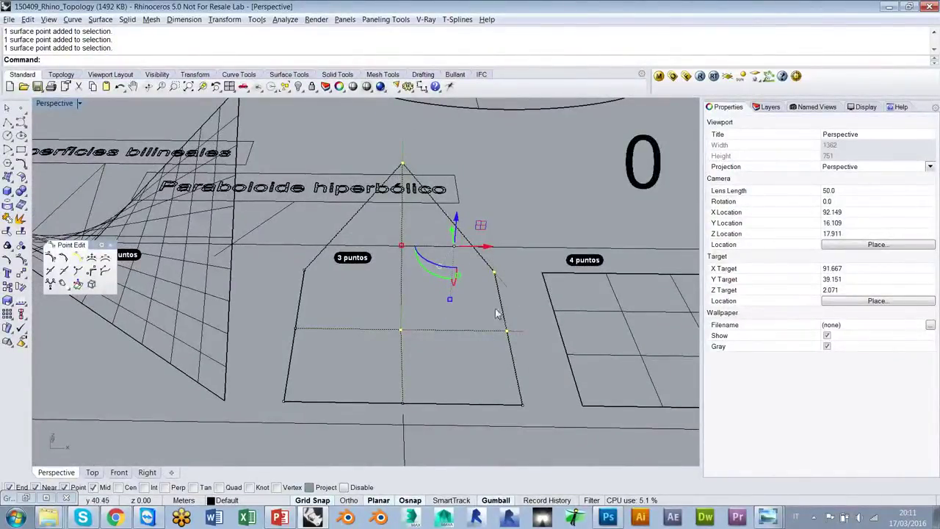
{"action": "scroll", "coordinate": [498, 314], "scroll_direction": "up", "scroll_amount": 5}
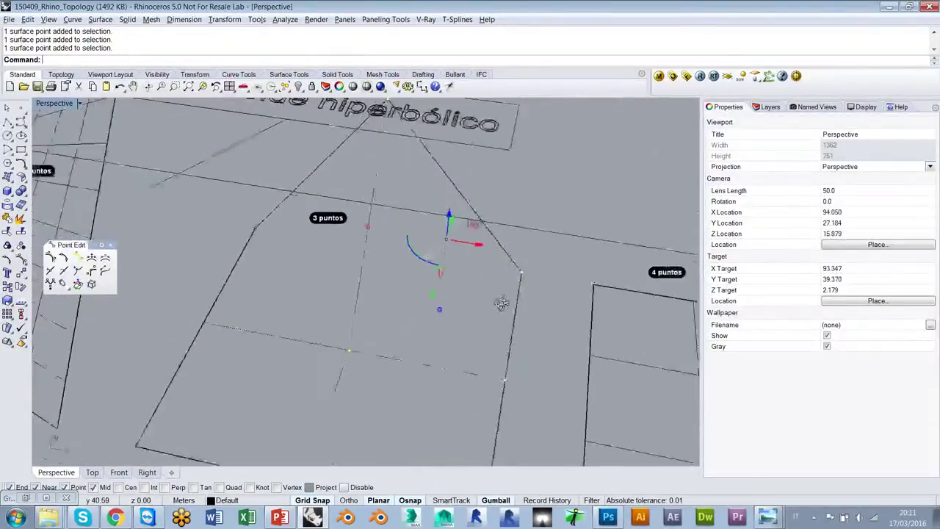
- Set the viewport display to Shaded, clear the point selection and view the peaked 3 puntos surface from the side
{"action": "scroll", "coordinate": [505, 305], "scroll_direction": "down", "scroll_amount": 3}
{"action": "middle_click", "coordinate": [396, 265]}
{"action": "left_click", "coordinate": [395, 266]}
{"action": "right_click_drag", "start_coordinate": [456, 371], "coordinate": [423, 365]}
{"action": "left_click", "coordinate": [507, 308]}
{"action": "mouse_move", "coordinate": [475, 339]}
{"action": "right_mouse_down"}
{"action": "mouse_move", "coordinate": [549, 298]}
{"action": "mouse_move", "coordinate": [524, 323]}
{"action": "mouse_move", "coordinate": [472, 286]}
{"action": "mouse_move", "coordinate": [415, 281]}
{"action": "right_mouse_up"}
{"action": "right_click_drag", "start_coordinate": [419, 248], "coordinate": [452, 224]}
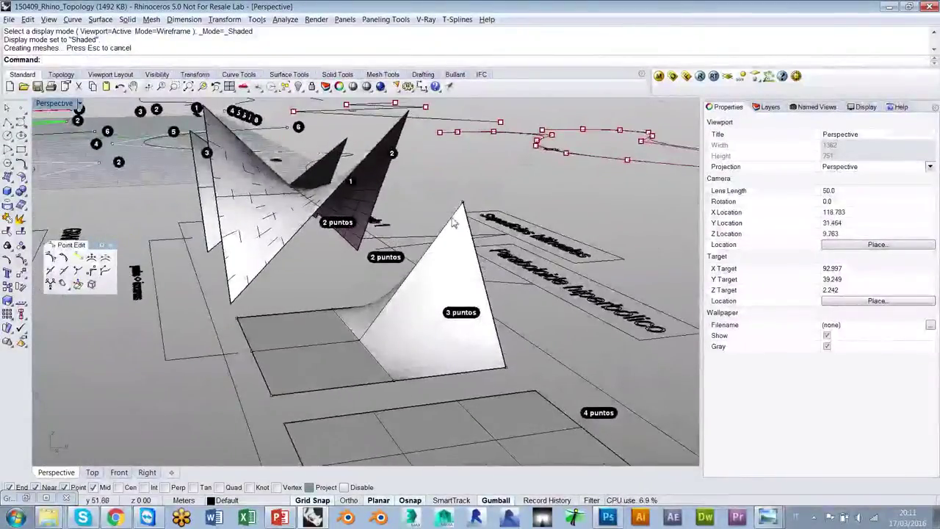
- Select the peaked 3 puntos surface and examine its shape from several angles beside the flat 4 puntos surface
{"action": "mouse_move", "coordinate": [393, 282]}
{"action": "right_mouse_down"}
{"action": "mouse_move", "coordinate": [443, 290]}
{"action": "mouse_move", "coordinate": [472, 314]}
{"action": "right_mouse_up"}
{"action": "right_click_drag", "start_coordinate": [386, 197], "coordinate": [375, 294]}
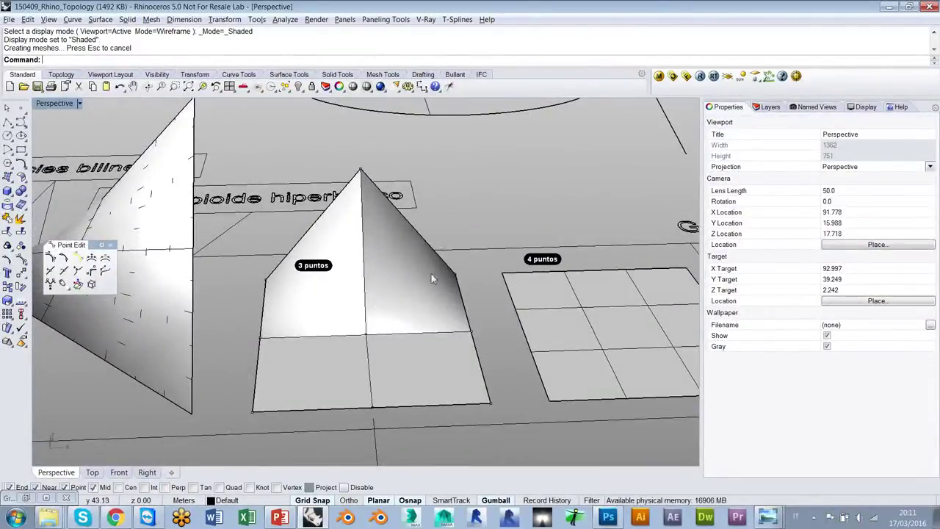
{"action": "left_click", "coordinate": [404, 290]}
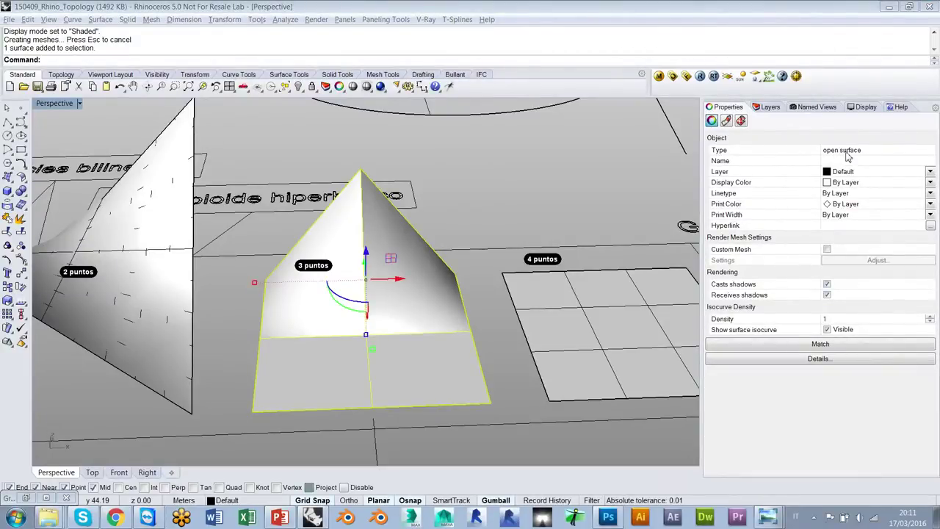
{"action": "right_click_drag", "start_coordinate": [400, 299], "coordinate": [473, 256], "text": "shift"}
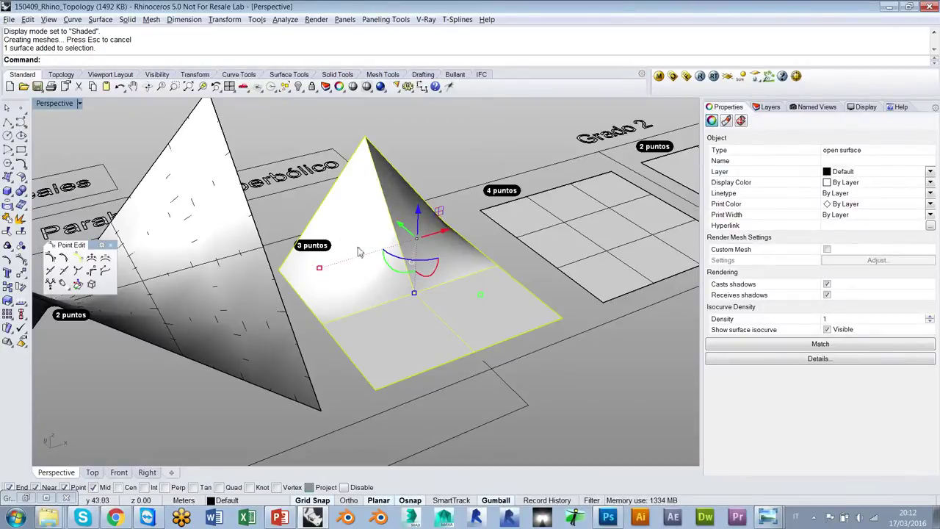
{"action": "right_click_drag", "start_coordinate": [400, 309], "coordinate": [384, 233]}
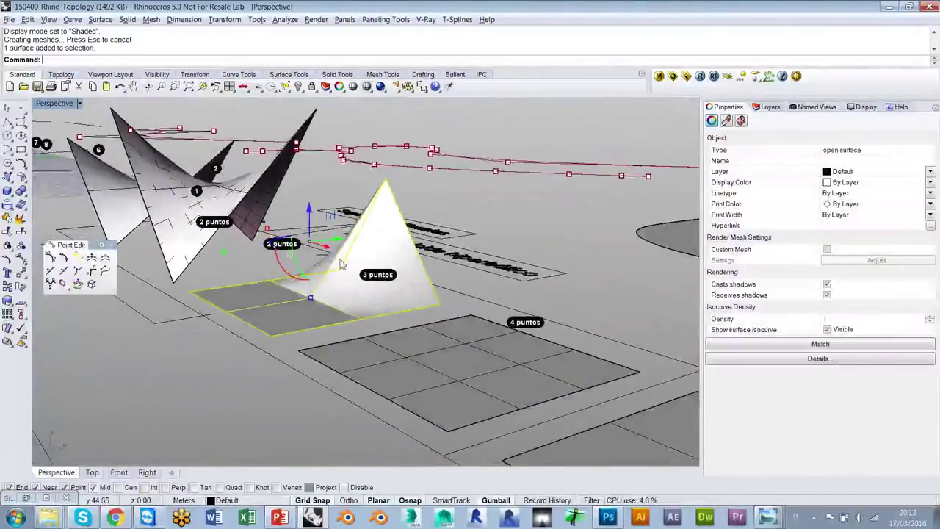
{"action": "right_click_drag", "start_coordinate": [339, 263], "coordinate": [242, 346]}
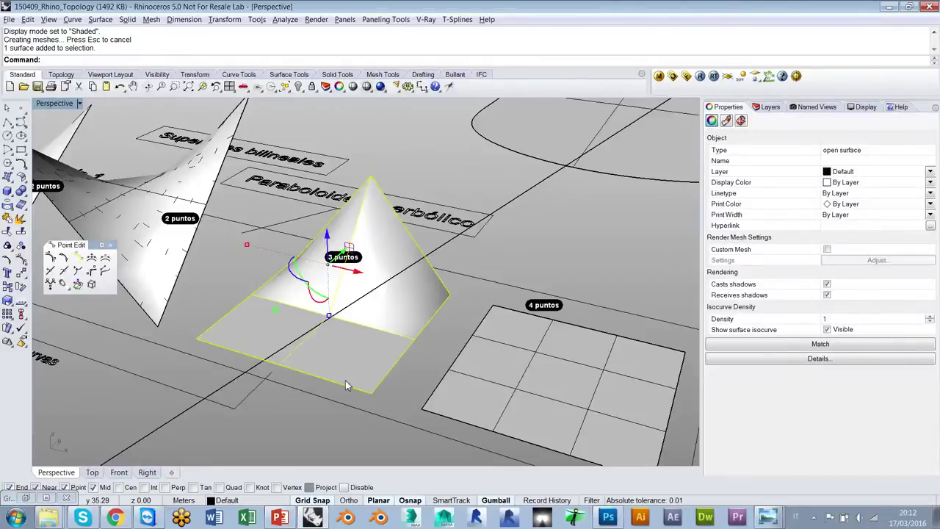
{"action": "right_click_drag", "start_coordinate": [345, 380], "coordinate": [356, 312]}
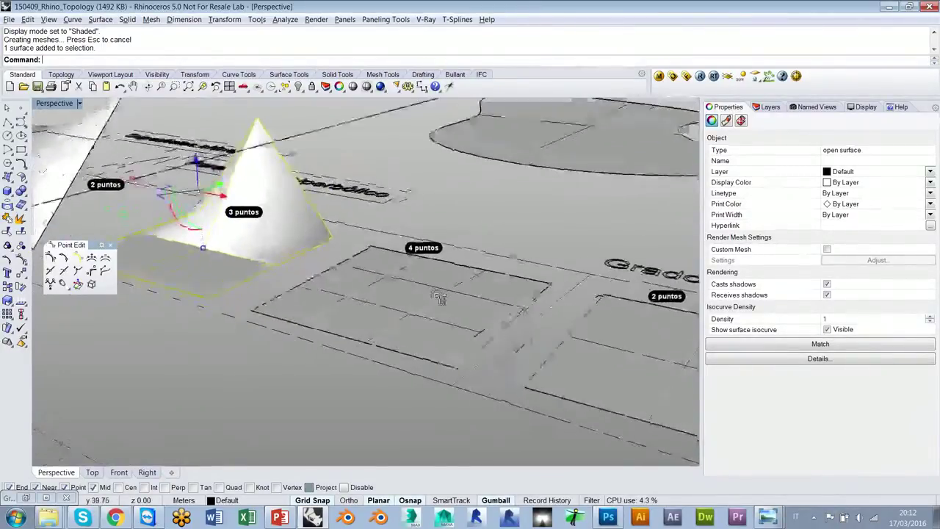
- Turn on the 4 puntos surface's control points and raise the two middle points of its back edge vertically
{"action": "left_click", "coordinate": [461, 317]}
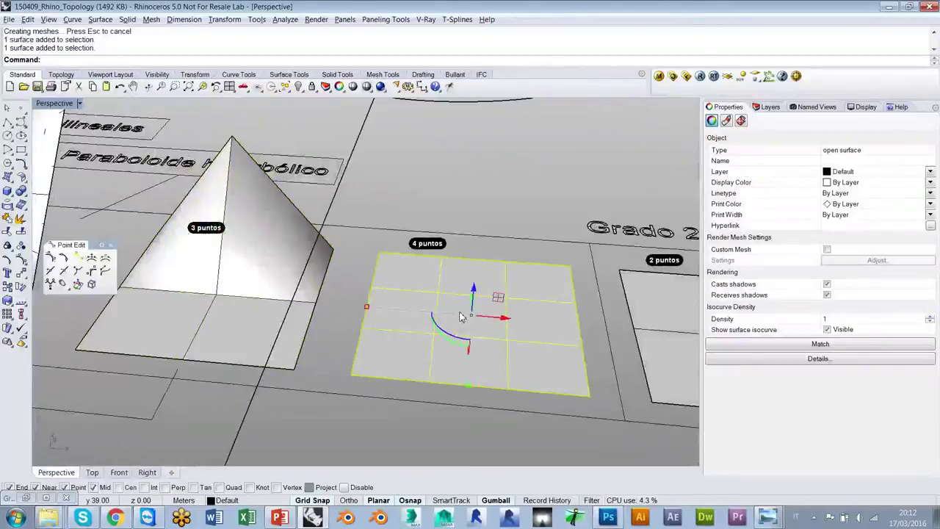
{"action": "key", "text": "F10"}
{"action": "key", "text": "Escape"}
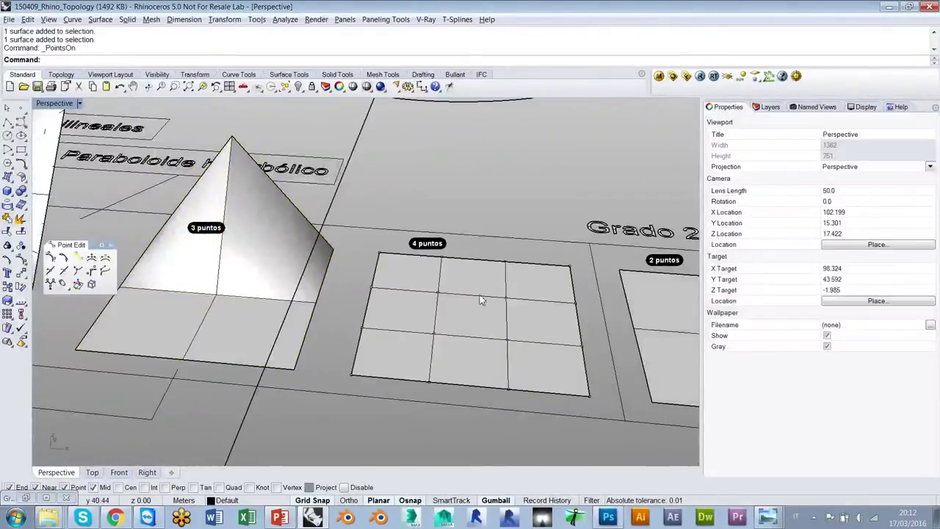
{"action": "left_click", "coordinate": [442, 257]}
{"action": "left_click", "coordinate": [505, 261], "text": "shift"}
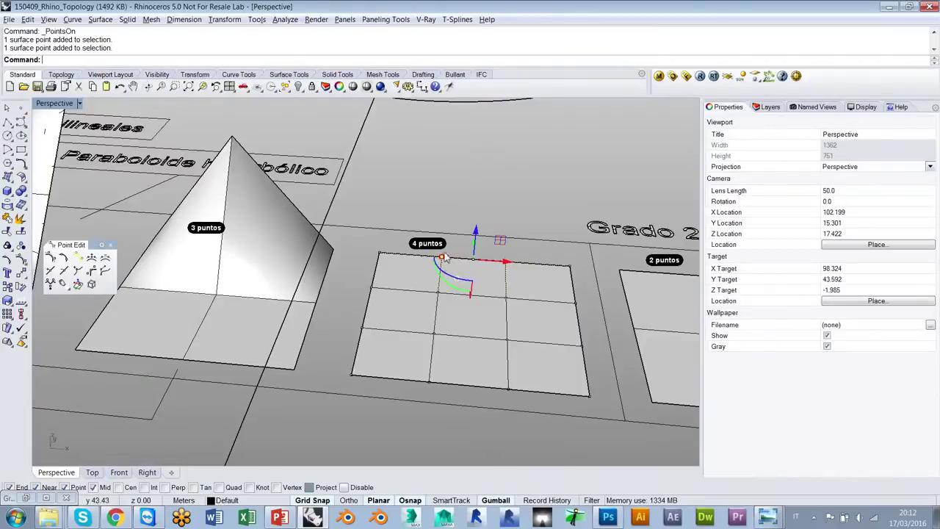
{"action": "left_click_drag", "start_coordinate": [477, 233], "coordinate": [481, 168]}
{"action": "right_click_drag", "start_coordinate": [547, 329], "coordinate": [522, 250]}
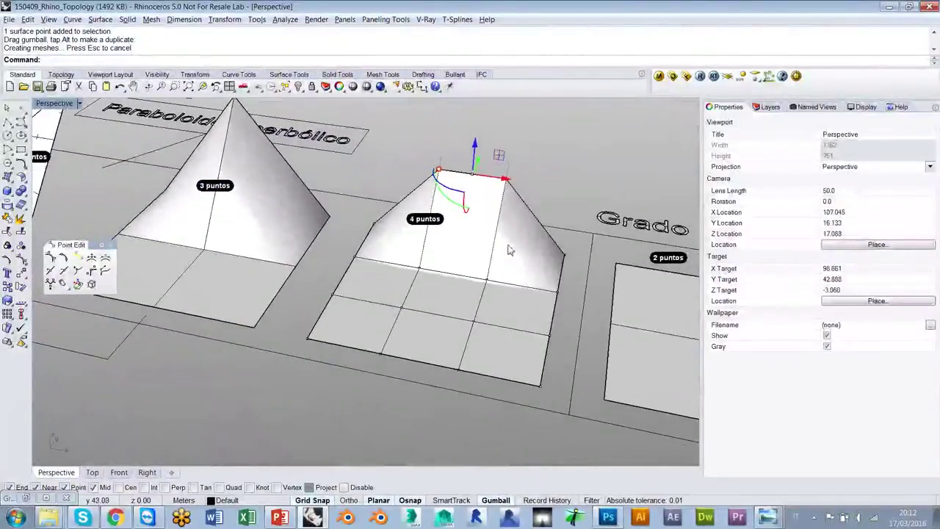
- Clear the point selection and compare the raised 4 puntos surface with the other Grado 1 surfaces
{"action": "left_click", "coordinate": [559, 181]}
{"action": "scroll", "coordinate": [401, 240], "scroll_direction": "down", "scroll_amount": 2}
{"action": "right_click_drag", "start_coordinate": [401, 242], "coordinate": [463, 262]}
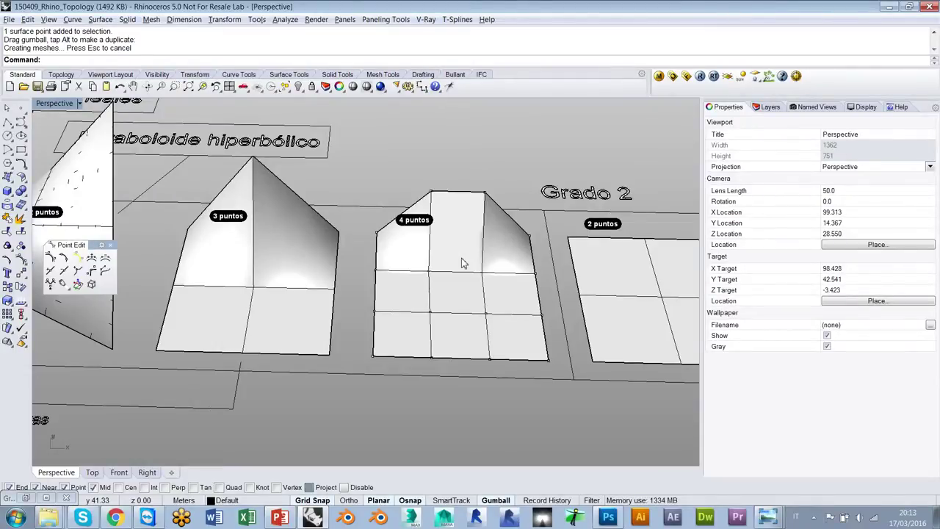
{"action": "right_click_drag", "start_coordinate": [462, 263], "coordinate": [538, 310]}
{"action": "scroll", "coordinate": [550, 284], "scroll_direction": "down", "scroll_amount": 2}
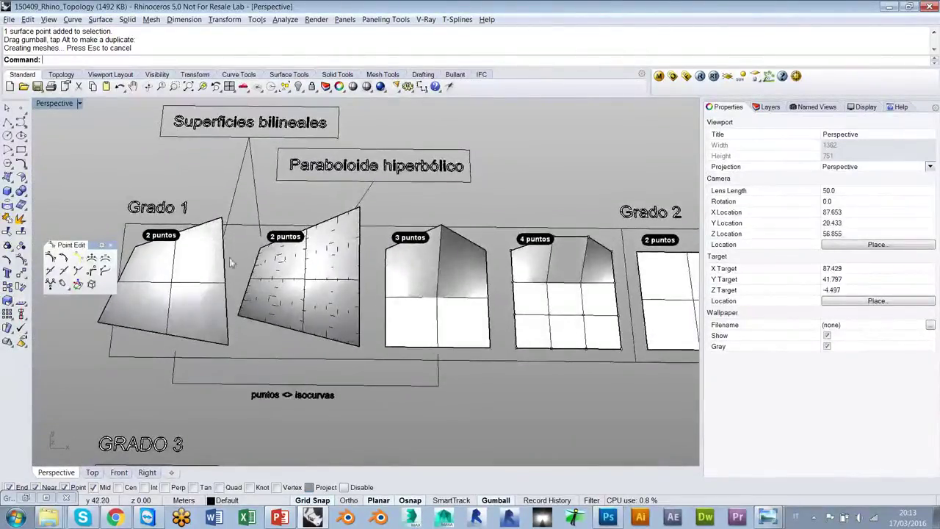
{"action": "right_click_drag", "start_coordinate": [469, 302], "coordinate": [451, 301], "text": "shift"}
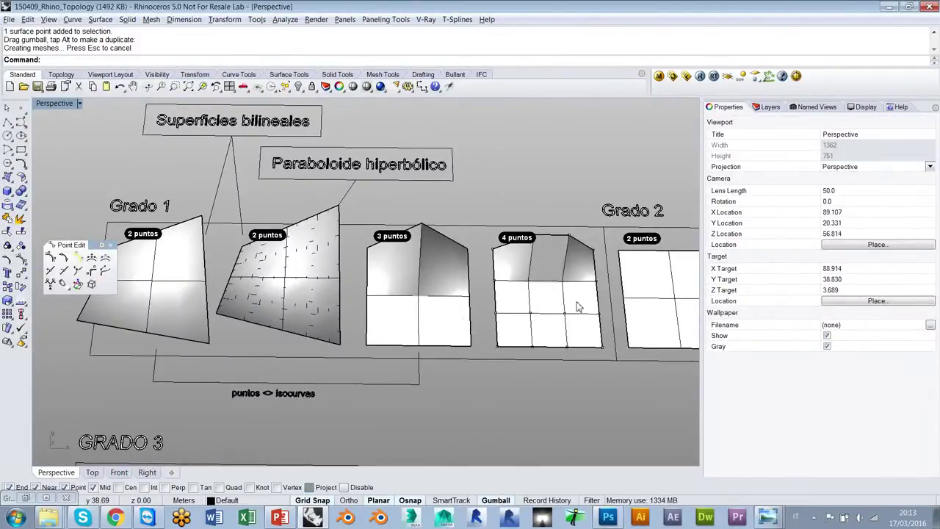
{"action": "right_click_drag", "start_coordinate": [571, 326], "coordinate": [562, 311]}
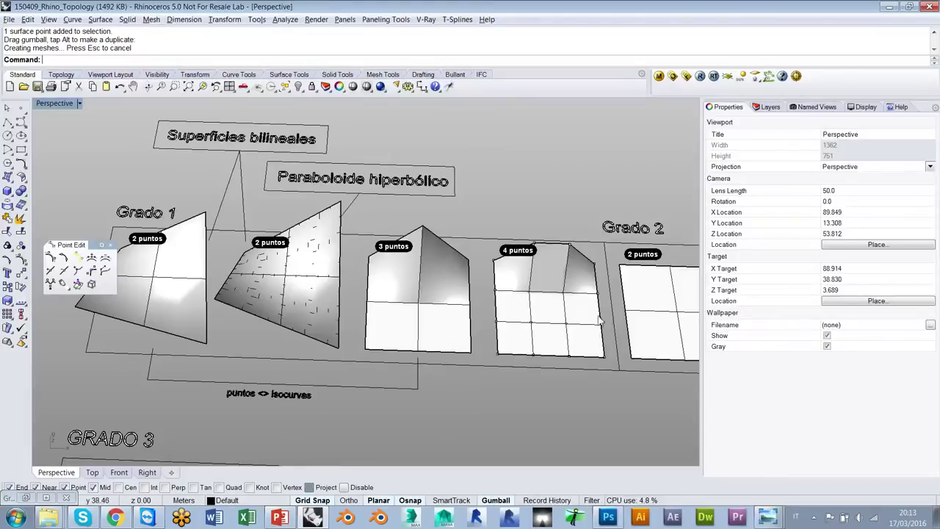
{"action": "right_click_drag", "start_coordinate": [598, 328], "coordinate": [454, 270], "text": "shift"}
{"action": "scroll", "coordinate": [460, 300], "scroll_direction": "up", "scroll_amount": 5}
{"action": "right_click_drag", "start_coordinate": [490, 324], "coordinate": [434, 281]}
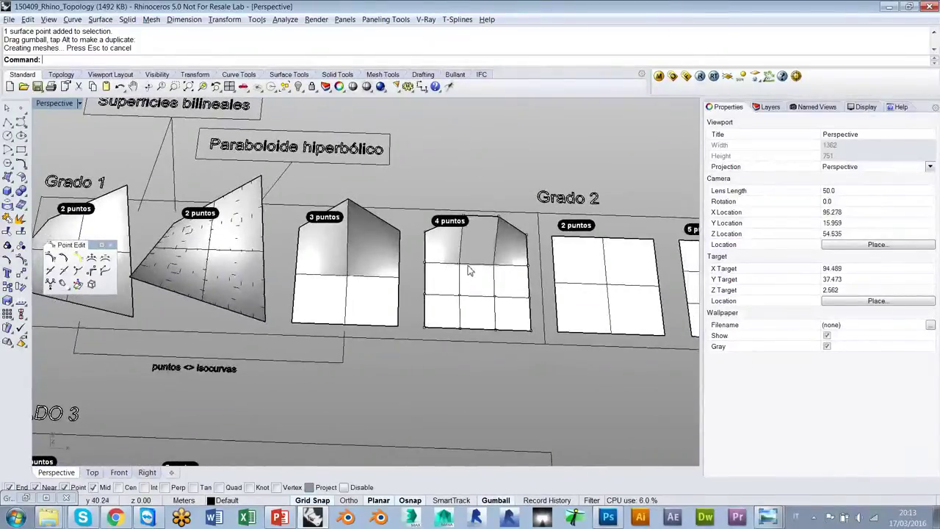
{"action": "scroll", "coordinate": [455, 297], "scroll_direction": "up", "scroll_amount": 3}
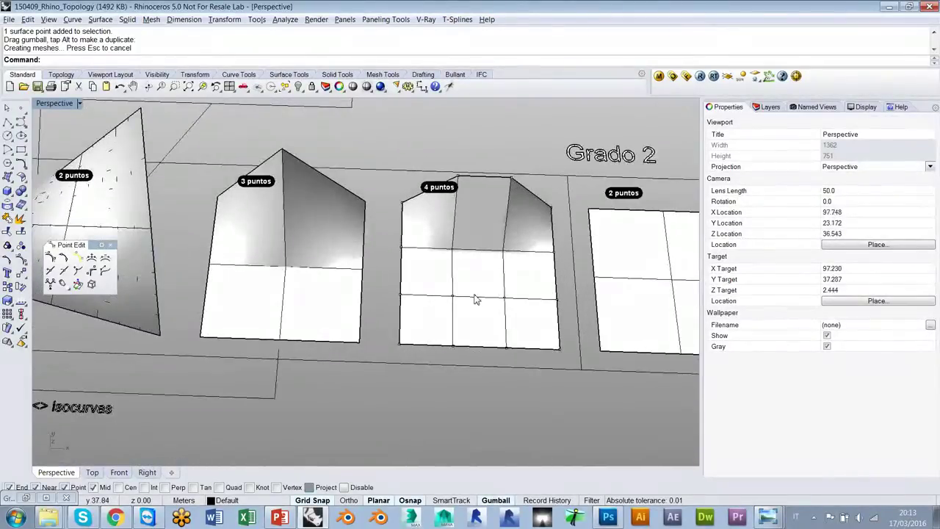
- Undo the vertical point moves on the 4 puntos and 3 puntos surfaces
{"action": "key", "text": "ctrl+z"}
{"action": "key", "text": "ctrl+z"}
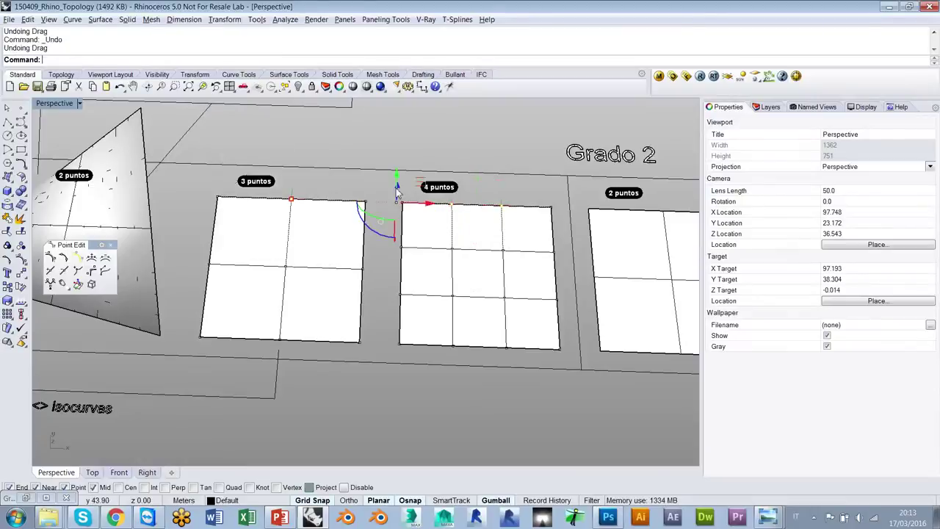
- Set the viewport display to Wireframe and show the control points of both the 3 puntos and 4 puntos surfaces
{"action": "left_click", "coordinate": [291, 223]}
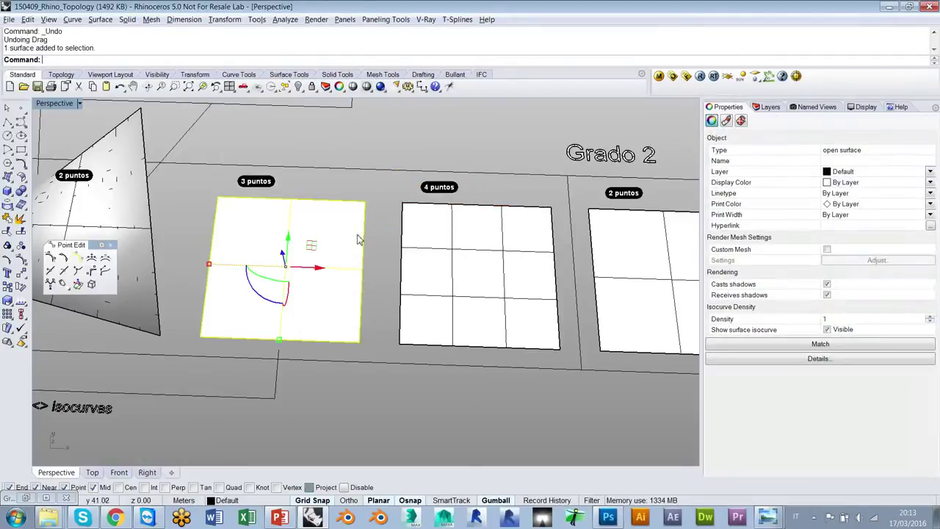
{"action": "left_click", "coordinate": [493, 268], "text": "shift"}
{"action": "middle_click", "coordinate": [483, 248]}
{"action": "left_click", "coordinate": [481, 261]}
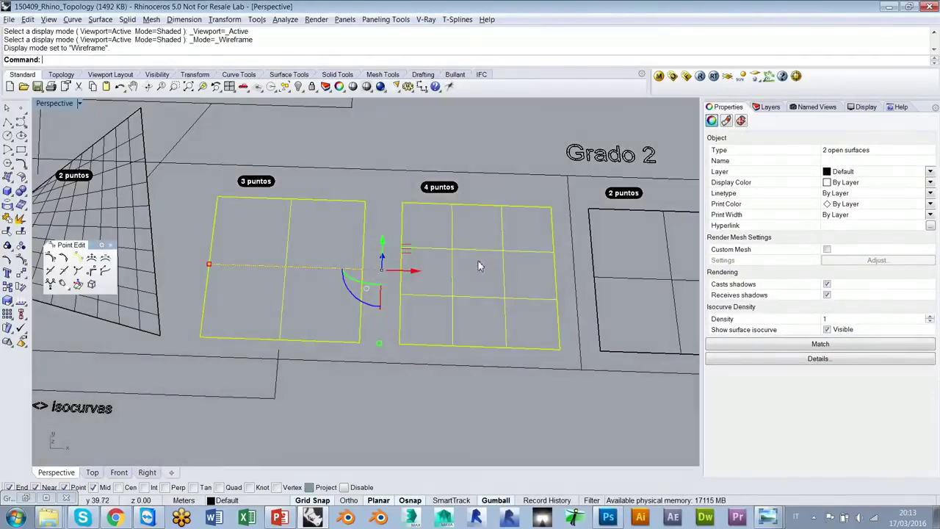
{"action": "key", "text": "F10"}
- Pick the inner back-edge control points of the 3 puntos and 4 puntos surfaces and compare them with the isocurves
{"action": "left_click", "coordinate": [292, 201]}
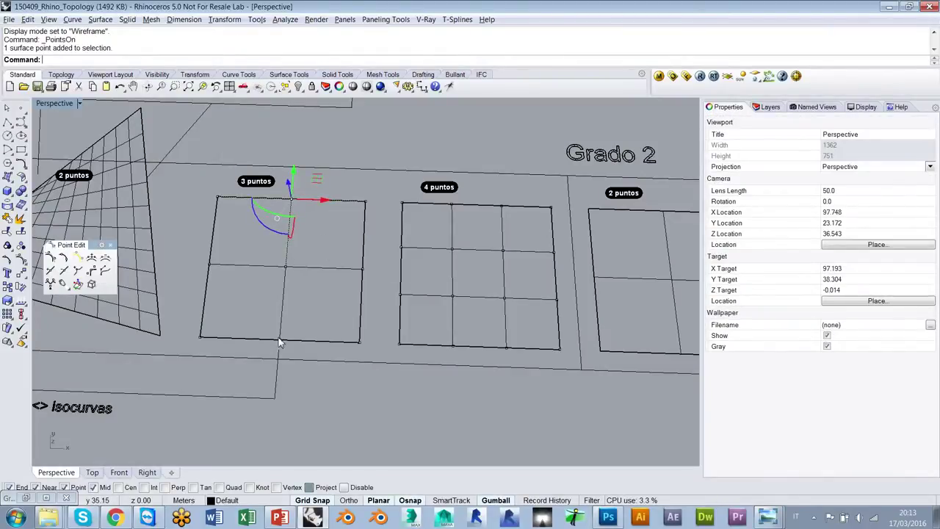
{"action": "left_click", "coordinate": [451, 204]}
{"action": "left_click", "coordinate": [502, 204], "text": "shift"}
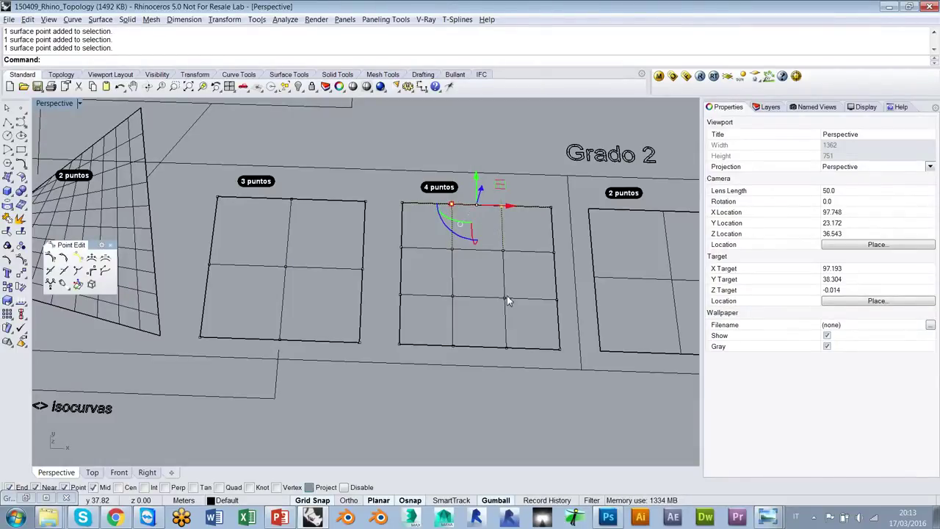
{"action": "right_click_drag", "start_coordinate": [506, 292], "coordinate": [519, 287]}
{"action": "scroll", "coordinate": [522, 285], "scroll_direction": "down", "scroll_amount": 4}
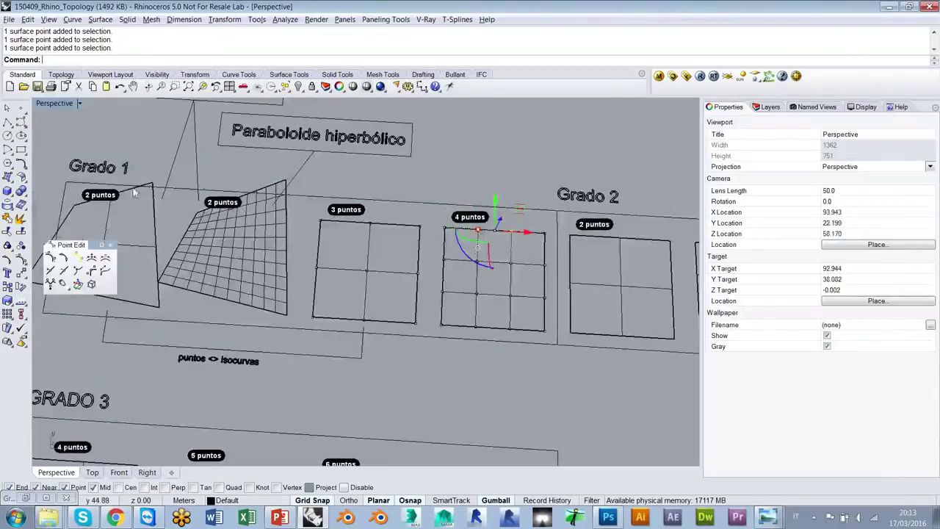
{"action": "scroll", "coordinate": [525, 257], "scroll_direction": "up", "scroll_amount": 3}
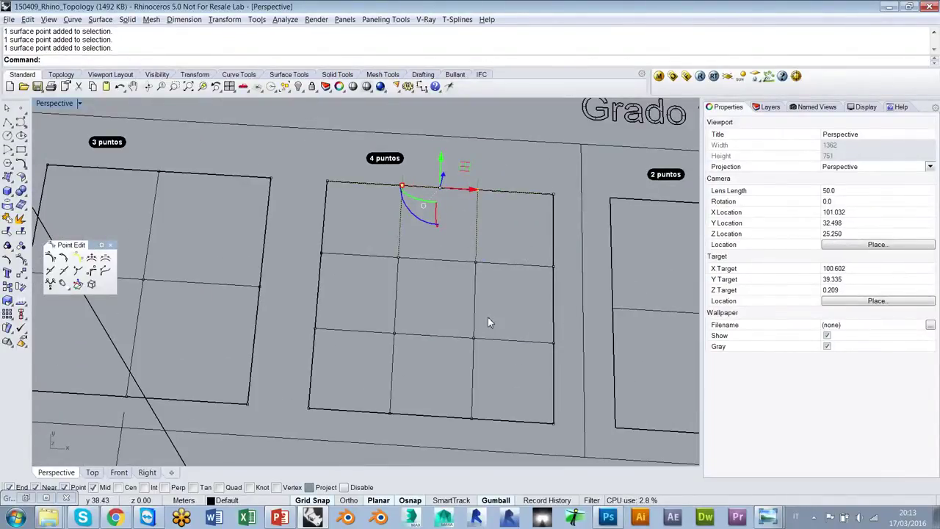
{"action": "scroll", "coordinate": [488, 341], "scroll_direction": "down", "scroll_amount": 2}
{"action": "left_click", "coordinate": [451, 294]}
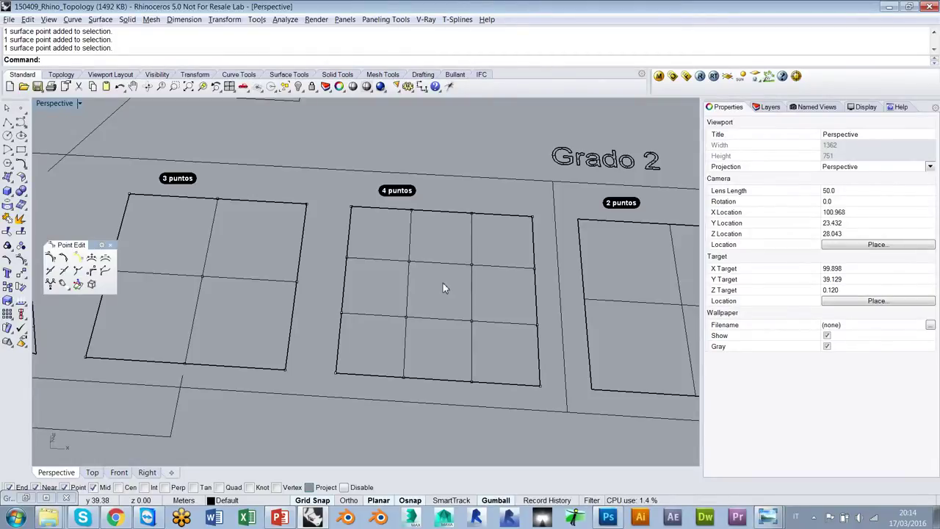
- Turn on the control points of the 2 puntos and 5 puntos surfaces in the Grado 2 group
{"action": "scroll", "coordinate": [472, 276], "scroll_direction": "down", "scroll_amount": 8}
{"action": "scroll", "coordinate": [322, 306], "scroll_direction": "up", "scroll_amount": 10}
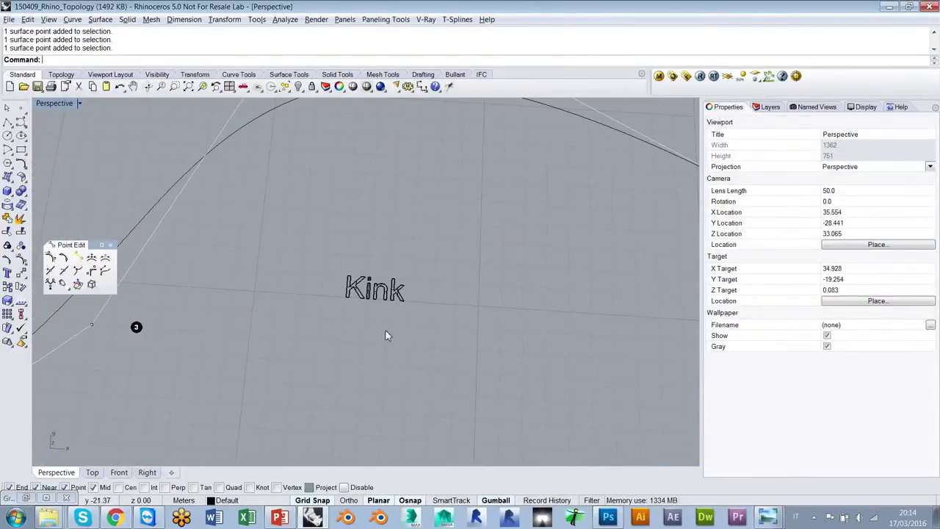
{"action": "scroll", "coordinate": [244, 335], "scroll_direction": "down", "scroll_amount": 13}
{"action": "right_click_drag", "start_coordinate": [633, 197], "coordinate": [245, 248], "text": "shift"}
{"action": "scroll", "coordinate": [464, 163], "scroll_direction": "up", "scroll_amount": 7}
{"action": "scroll", "coordinate": [430, 239], "scroll_direction": "up", "scroll_amount": 8}
{"action": "right_click_drag", "start_coordinate": [439, 241], "coordinate": [447, 260]}
{"action": "right_click_drag", "start_coordinate": [385, 254], "coordinate": [431, 276], "text": "shift"}
{"action": "scroll", "coordinate": [544, 272], "scroll_direction": "up", "scroll_amount": 3}
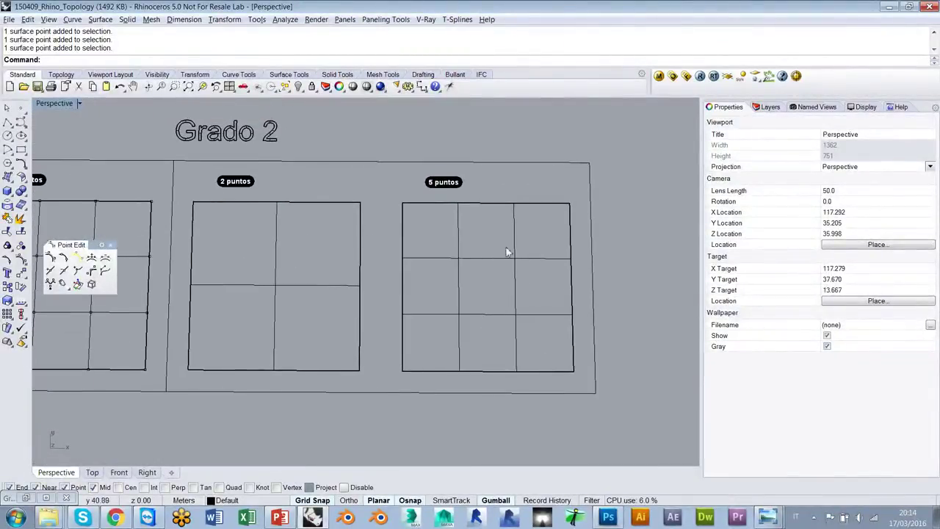
{"action": "left_click", "coordinate": [281, 295]}
{"action": "left_click", "coordinate": [451, 262], "text": "shift"}
{"action": "key", "text": "F10"}
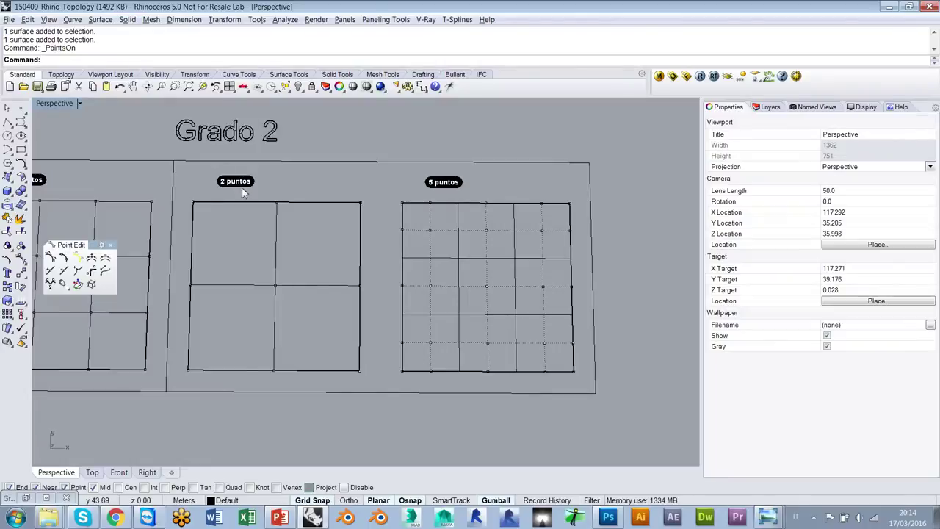
- Select the back-edge control points of the Grado 2 group's 2 puntos surface to identify them, and clear the selection
{"action": "right_click_drag", "start_coordinate": [268, 214], "coordinate": [294, 217], "text": "shift"}
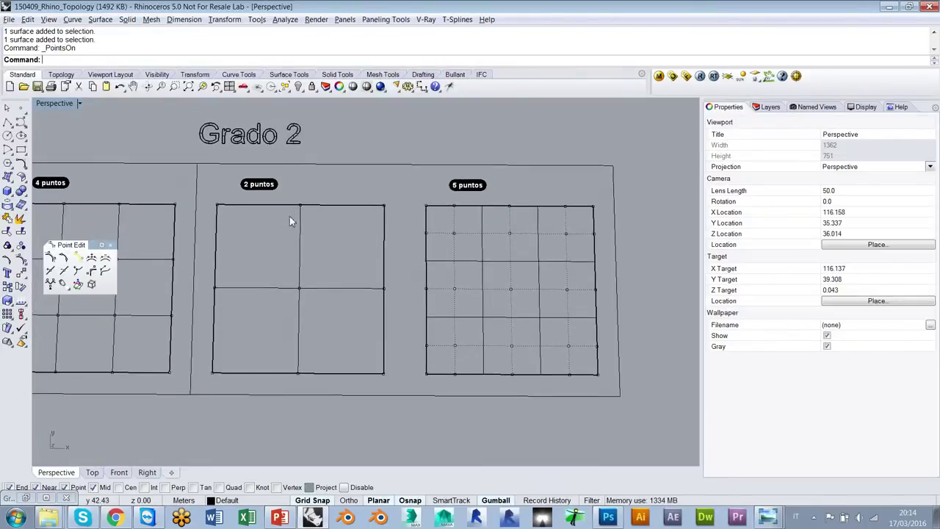
{"action": "left_click_drag", "start_coordinate": [212, 213], "coordinate": [386, 194]}
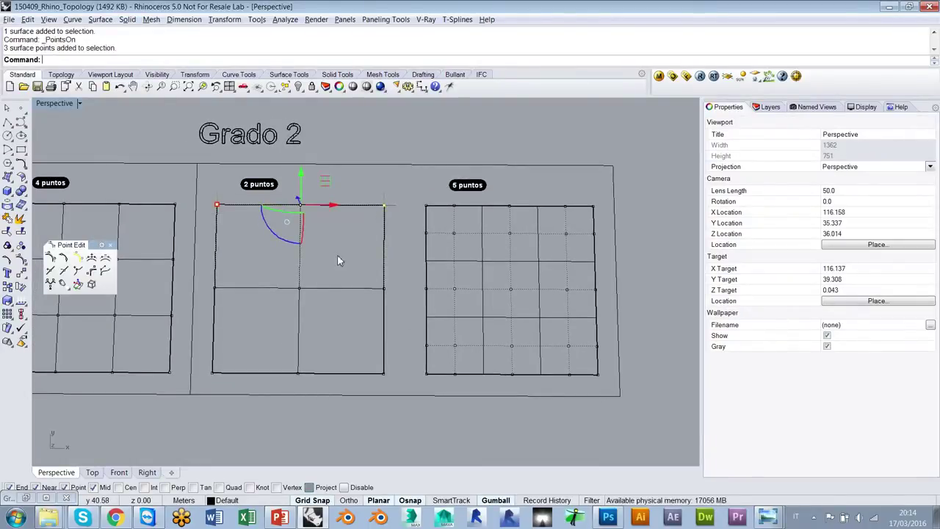
{"action": "left_click", "coordinate": [356, 249]}
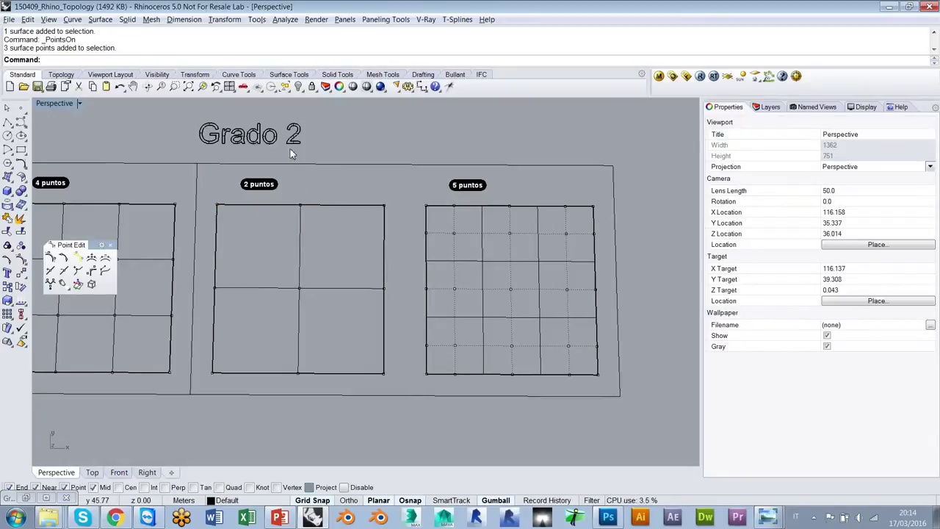
- Review the numbered control-point curve examples, including GRADO 3 and GRADO 5, and return to the Grado 2 surfaces
{"action": "scroll", "coordinate": [441, 277], "scroll_direction": "down", "scroll_amount": 13}
{"action": "right_click_drag", "start_coordinate": [440, 277], "coordinate": [683, 229], "text": "shift"}
{"action": "right_click_drag", "start_coordinate": [445, 261], "coordinate": [547, 237], "text": "shift"}
{"action": "right_click_drag", "start_coordinate": [208, 283], "coordinate": [359, 296], "text": "shift"}
{"action": "scroll", "coordinate": [359, 290], "scroll_direction": "down", "scroll_amount": 4}
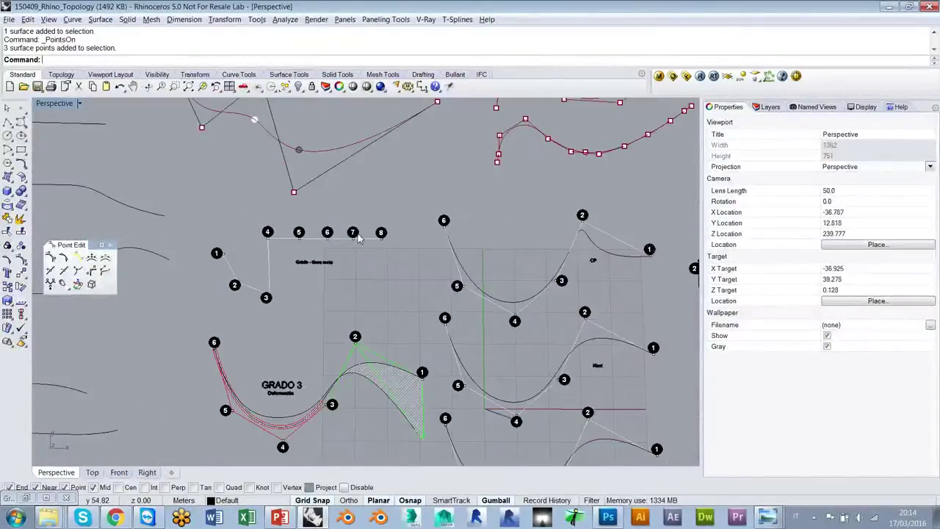
{"action": "scroll", "coordinate": [352, 235], "scroll_direction": "down", "scroll_amount": 2}
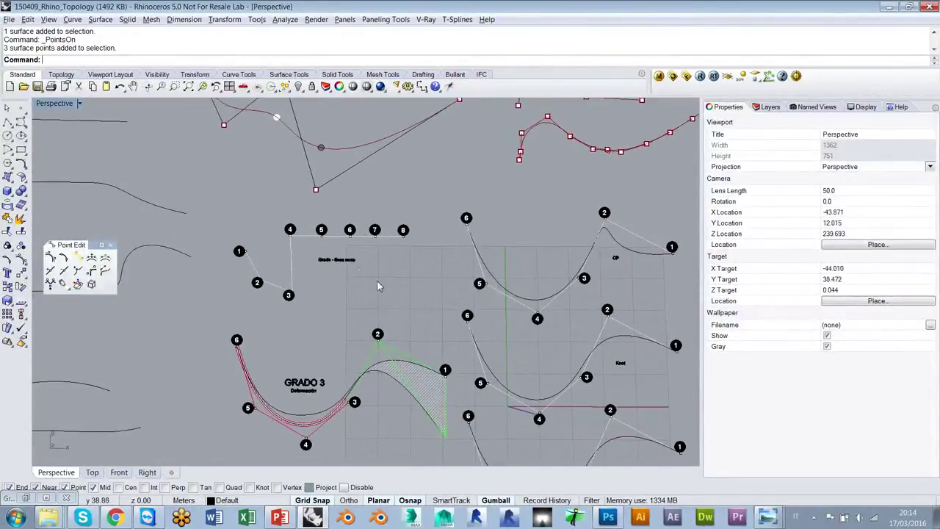
{"action": "scroll", "coordinate": [386, 276], "scroll_direction": "down", "scroll_amount": 2}
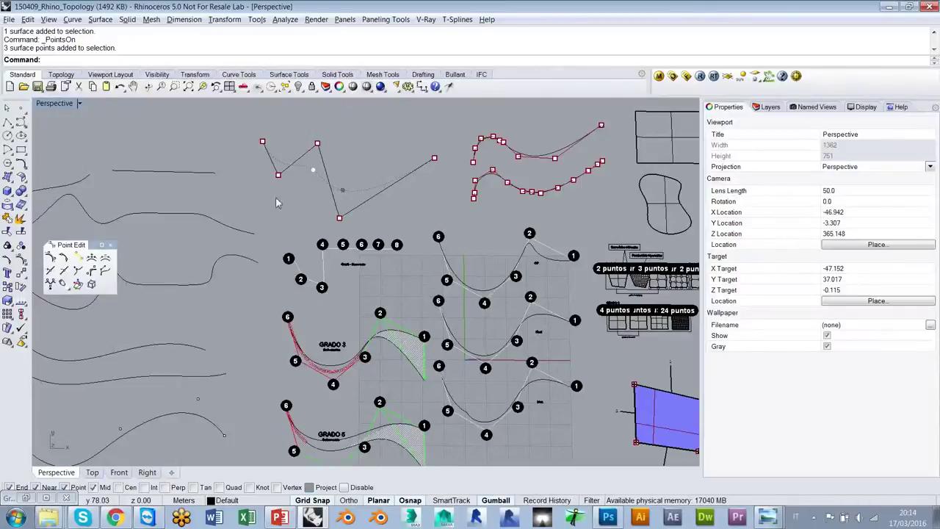
{"action": "scroll", "coordinate": [337, 275], "scroll_direction": "up", "scroll_amount": 5}
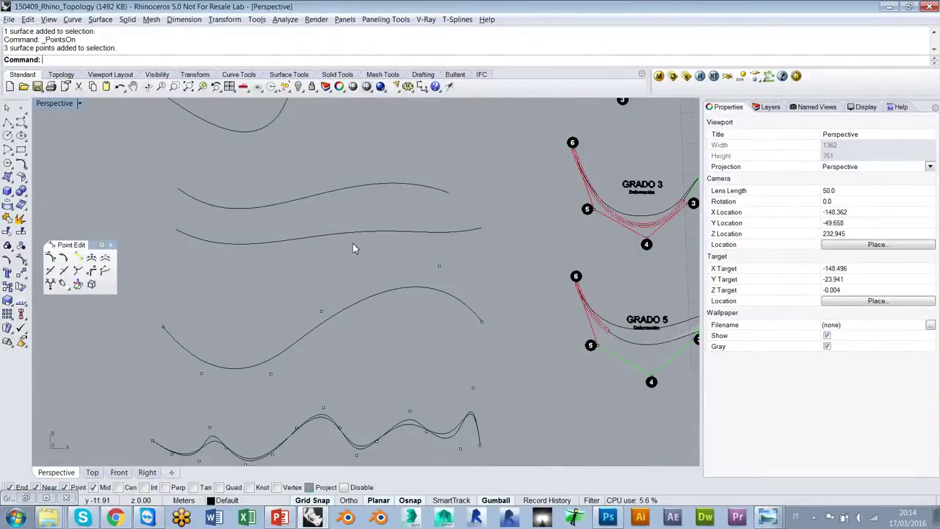
{"action": "right_click_drag", "start_coordinate": [600, 182], "coordinate": [111, 316], "text": "shift"}
{"action": "mouse_move", "coordinate": [679, 352]}
{"action": "right_mouse_down", "text": "shift"}
{"action": "mouse_move", "coordinate": [390, 398]}
{"action": "mouse_move", "coordinate": [399, 398]}
{"action": "mouse_move", "coordinate": [342, 428]}
{"action": "right_mouse_up", "text": "shift"}
{"action": "scroll", "coordinate": [311, 318], "scroll_direction": "up", "scroll_amount": 6}
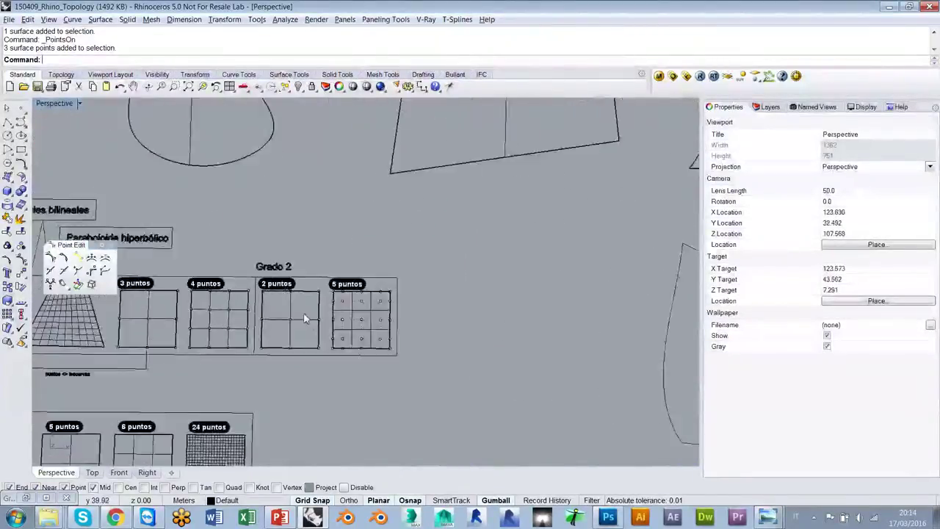
- Select the 2 puntos surface's back-edge control points in the Grado 2 group again to count them, and clear the selection
{"action": "scroll", "coordinate": [322, 296], "scroll_direction": "up", "scroll_amount": 1}
{"action": "scroll", "coordinate": [264, 250], "scroll_direction": "up", "scroll_amount": 1}
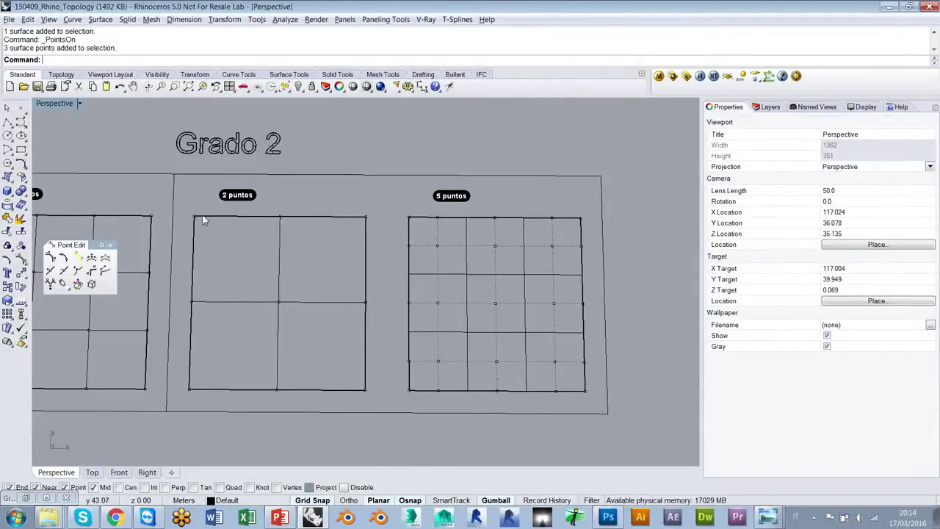
{"action": "left_click_drag", "start_coordinate": [188, 231], "coordinate": [382, 208]}
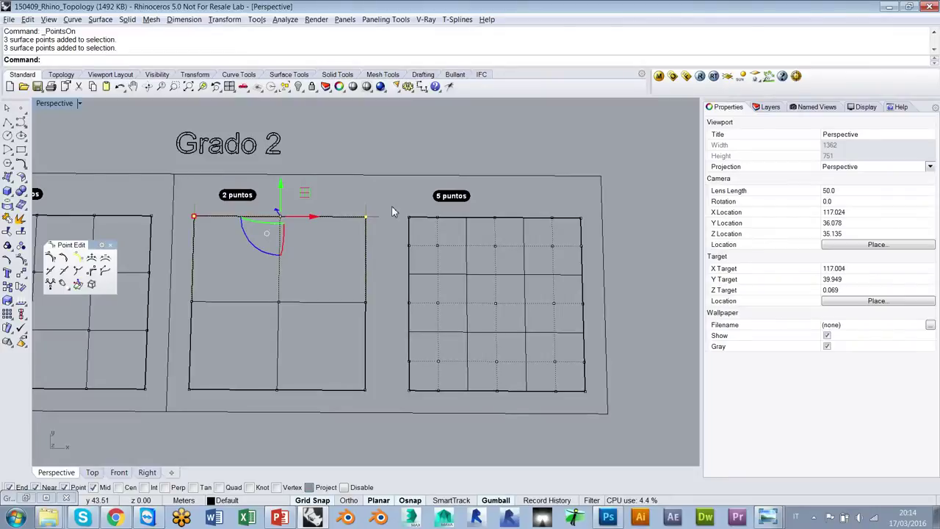
{"action": "left_click", "coordinate": [391, 206]}
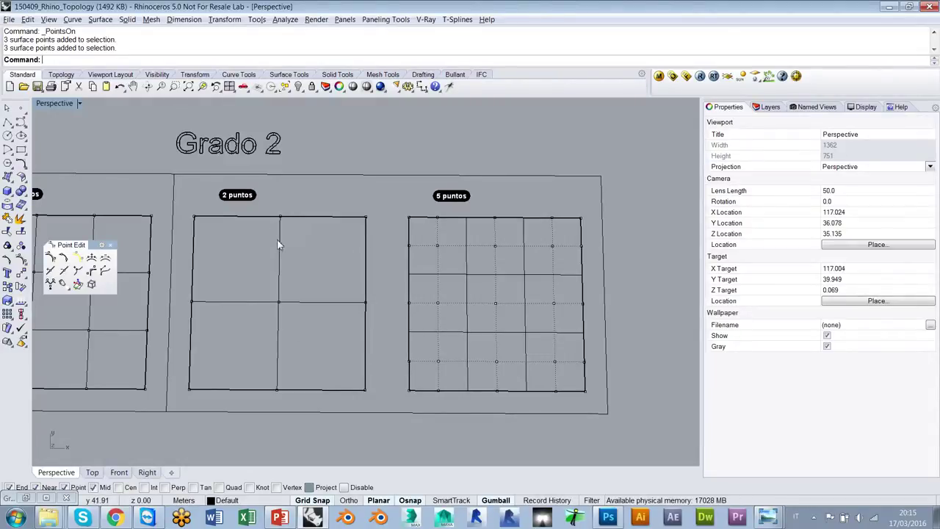
- Raise the middle back-edge control point of the Grado 2 group's 2 puntos surface vertically to curve that edge
{"action": "right_click_drag", "start_coordinate": [328, 303], "coordinate": [321, 285]}
{"action": "right_click_drag", "start_coordinate": [239, 284], "coordinate": [457, 297], "text": "shift"}
{"action": "right_click_drag", "start_coordinate": [208, 247], "coordinate": [272, 246], "text": "shift"}
{"action": "key", "text": "ctrl+Right"}
{"action": "key", "text": "ctrl+Right"}
{"action": "key", "text": "ctrl+Right"}
{"action": "key", "text": "ctrl+Right"}
{"action": "key", "text": "ctrl+Right"}
{"action": "key", "text": "ctrl+Right"}
{"action": "key", "text": "ctrl+Right"}
{"action": "key", "text": "ctrl+Right"}
{"action": "key", "text": "ctrl+Right"}
{"action": "key", "text": "ctrl+Right"}
{"action": "left_click", "coordinate": [341, 243]}
{"action": "right_click_drag", "start_coordinate": [374, 254], "coordinate": [327, 244]}
{"action": "left_click_drag", "start_coordinate": [364, 222], "coordinate": [363, 142]}
- Raise the middle back-edge control point of the 3 puntos surface in the Grado 1 group for comparison
{"action": "right_click_drag", "start_coordinate": [386, 233], "coordinate": [433, 314]}
{"action": "right_click_drag", "start_coordinate": [262, 262], "coordinate": [451, 283], "text": "shift"}
{"action": "left_click", "coordinate": [160, 243]}
{"action": "left_click_drag", "start_coordinate": [158, 227], "coordinate": [155, 176]}
{"action": "right_click_drag", "start_coordinate": [646, 283], "coordinate": [506, 290]}
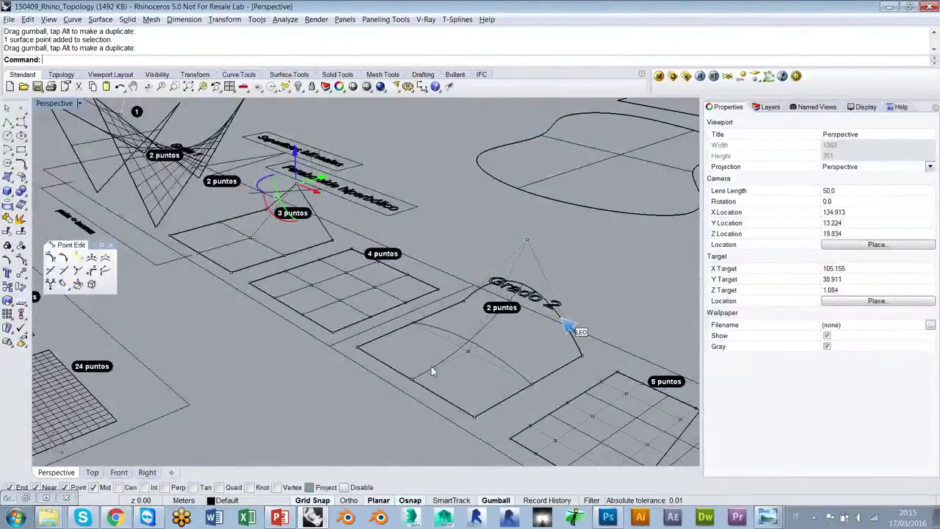
{"action": "right_click_drag", "start_coordinate": [499, 337], "coordinate": [578, 345]}
- Select the control-point rows along two edges of the Grado 2 group's 5 puntos surface to identify them, and clear the selection
{"action": "right_click_drag", "start_coordinate": [573, 349], "coordinate": [371, 354], "text": "shift"}
{"action": "scroll", "coordinate": [555, 277], "scroll_direction": "up", "scroll_amount": 4}
{"action": "right_click_drag", "start_coordinate": [554, 278], "coordinate": [415, 229]}
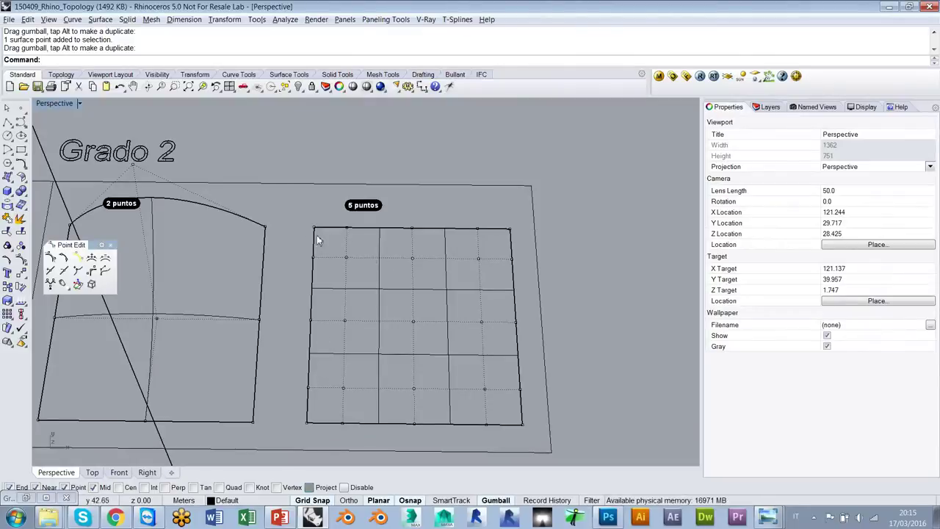
{"action": "left_click_drag", "start_coordinate": [299, 239], "coordinate": [532, 433]}
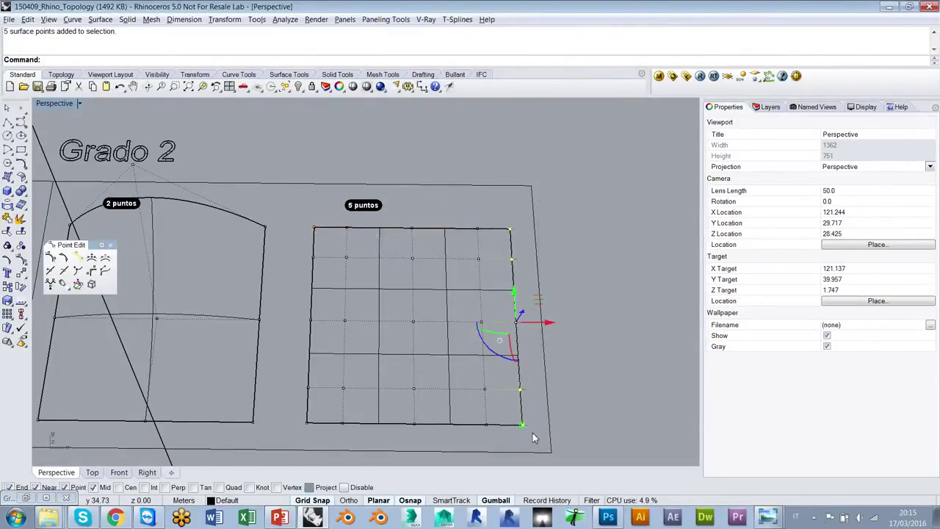
{"action": "left_click", "coordinate": [308, 238]}
{"action": "right_click_drag", "start_coordinate": [393, 250], "coordinate": [344, 234]}
{"action": "left_click_drag", "start_coordinate": [304, 241], "coordinate": [521, 213]}
{"action": "left_click", "coordinate": [462, 211]}
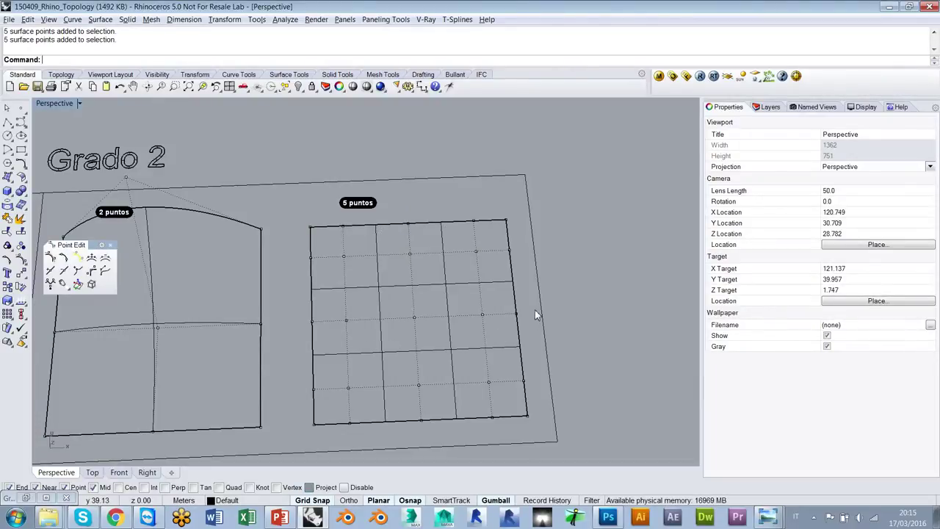
- Raise the second and fourth control points on the outer side edge of the Grado 2 group's 5 puntos surface
{"action": "right_click_drag", "start_coordinate": [535, 303], "coordinate": [479, 233]}
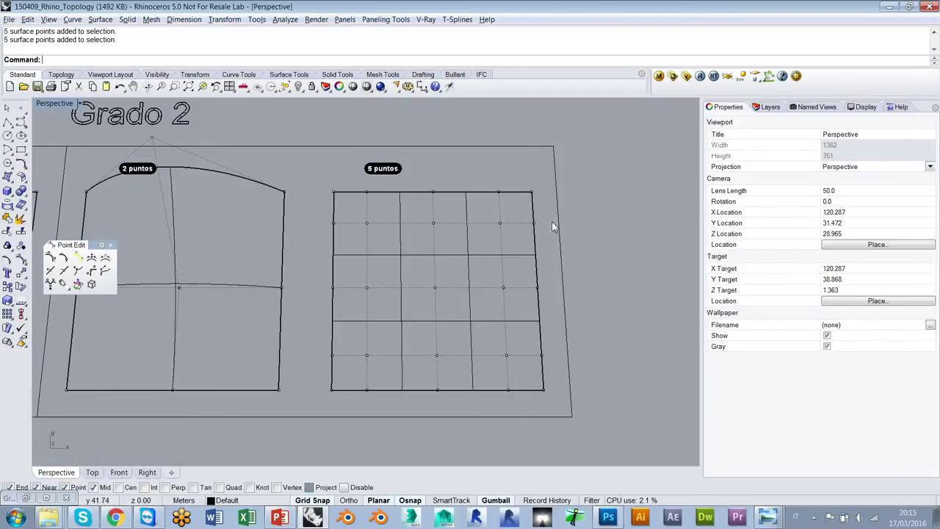
{"action": "right_click_drag", "start_coordinate": [387, 295], "coordinate": [428, 289], "text": "shift"}
{"action": "right_click_drag", "start_coordinate": [637, 218], "coordinate": [510, 225]}
{"action": "left_click", "coordinate": [488, 209]}
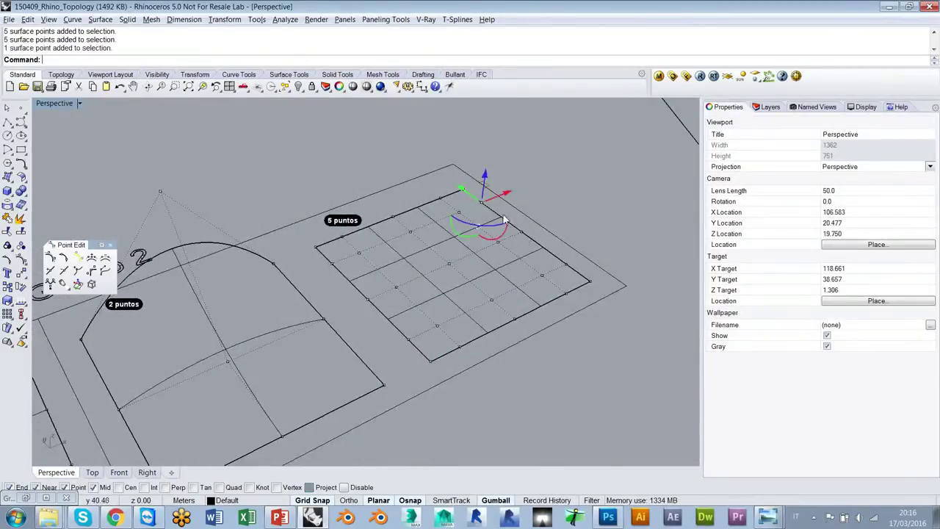
{"action": "left_click", "coordinate": [567, 265], "text": "shift"}
{"action": "right_click_drag", "start_coordinate": [569, 266], "coordinate": [572, 232]}
{"action": "left_click_drag", "start_coordinate": [506, 234], "coordinate": [508, 198]}
{"action": "right_click_drag", "start_coordinate": [547, 252], "coordinate": [558, 288]}
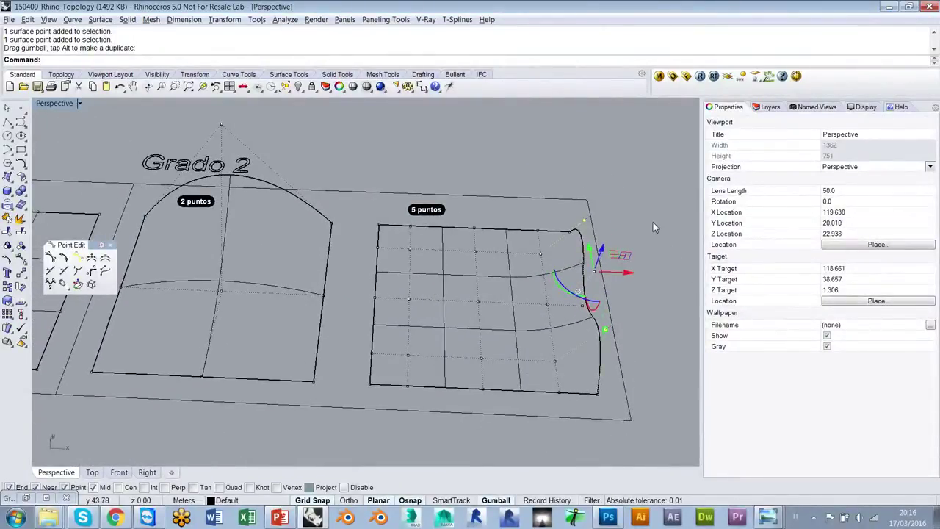
- Turn on the control points of the 4, 5, 6 and 24 puntos surfaces in the GRADO 3 group
{"action": "scroll", "coordinate": [655, 216], "scroll_direction": "down", "scroll_amount": 6}
{"action": "scroll", "coordinate": [481, 303], "scroll_direction": "up", "scroll_amount": 4}
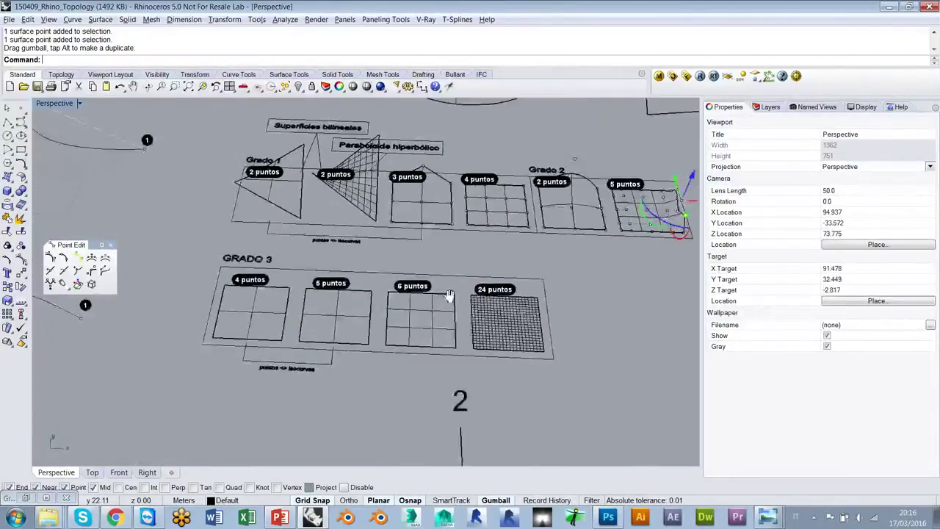
{"action": "scroll", "coordinate": [481, 303], "scroll_direction": "up", "scroll_amount": 4}
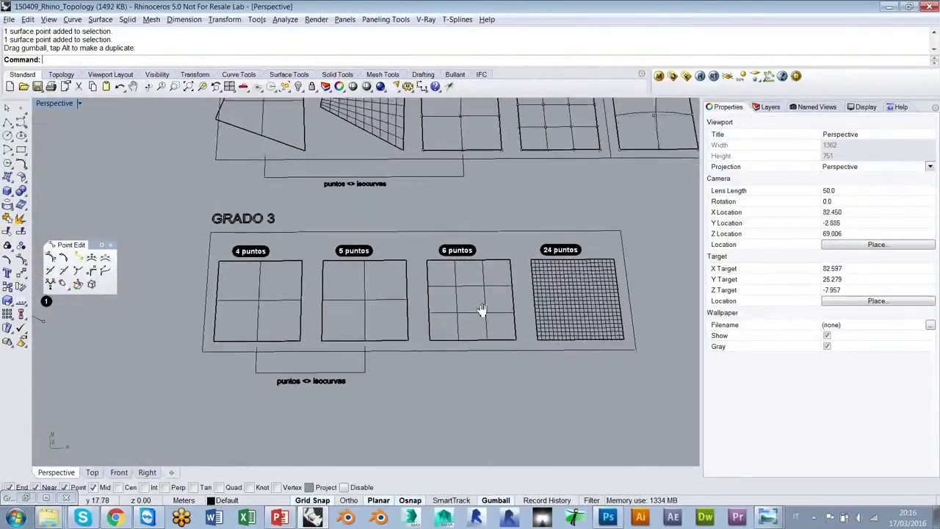
{"action": "left_click", "coordinate": [549, 279]}
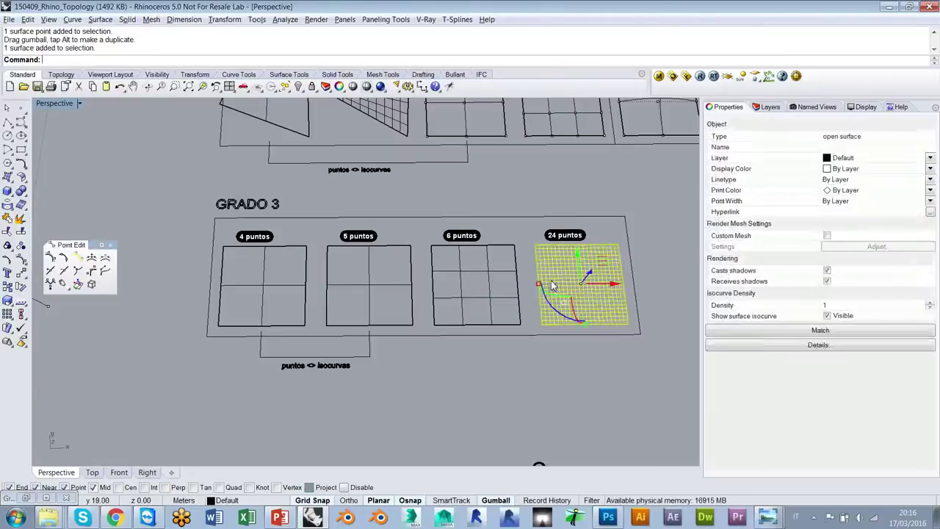
{"action": "left_click_drag", "start_coordinate": [476, 287], "coordinate": [294, 272]}
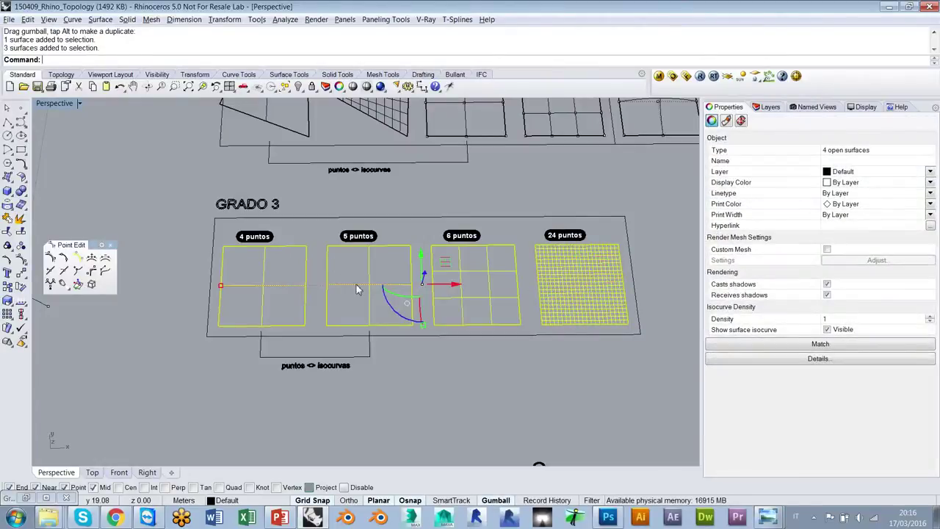
{"action": "key", "text": "F10"}
{"action": "scroll", "coordinate": [227, 257], "scroll_direction": "up", "scroll_amount": 4}
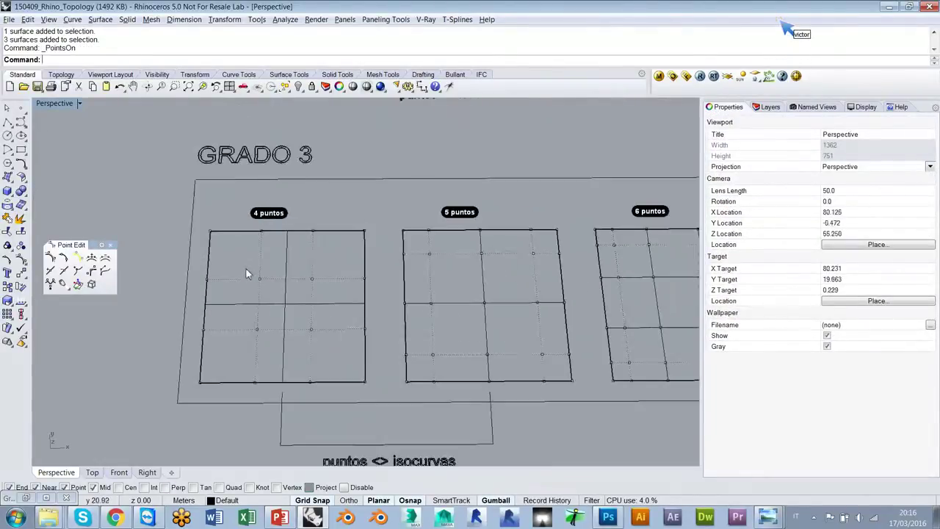
- Select the back-edge control points of the GRADO 3 group's 5 puntos surface to compare them with its isocurves
{"action": "right_click_drag", "start_coordinate": [307, 279], "coordinate": [325, 273]}
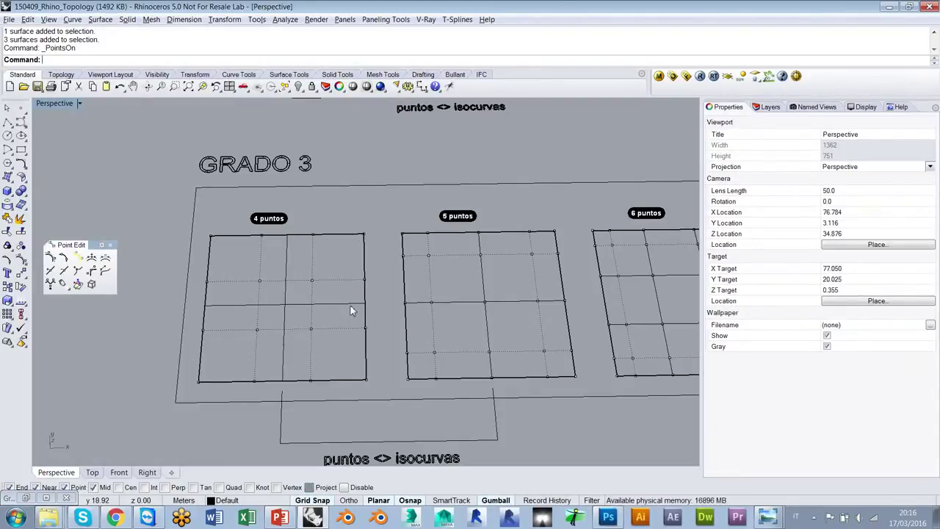
{"action": "right_click_drag", "start_coordinate": [482, 330], "coordinate": [409, 301], "text": "shift"}
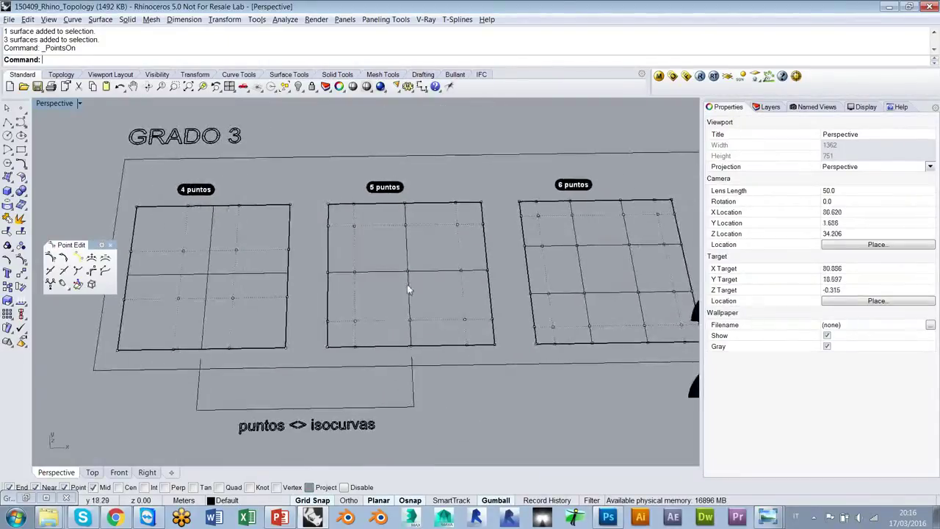
{"action": "left_click", "coordinate": [233, 140]}
{"action": "left_click_drag", "start_coordinate": [316, 216], "coordinate": [502, 198]}
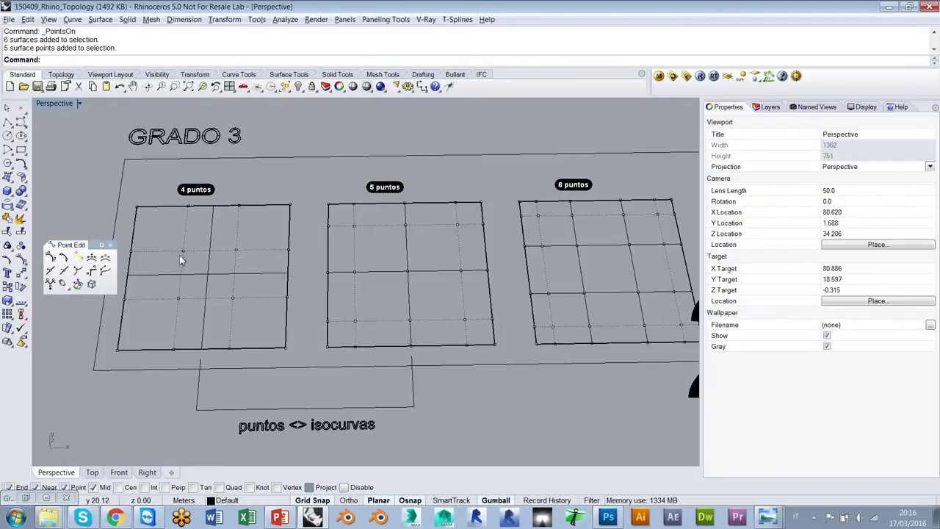
- Select the back-edge control points of the GRADO 3 group's 4 puntos surface to identify them, and clear the selection
{"action": "right_click_drag", "start_coordinate": [162, 240], "coordinate": [230, 243], "text": "shift"}
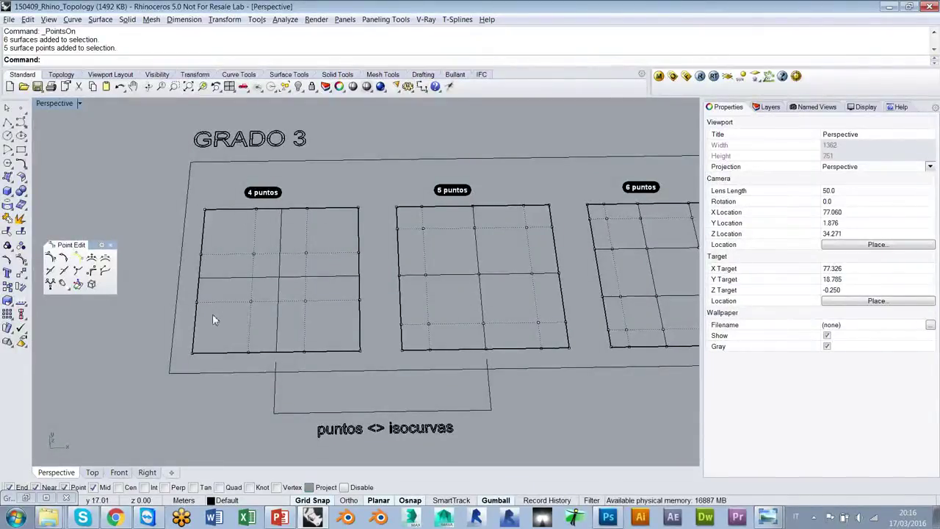
{"action": "left_click_drag", "start_coordinate": [197, 222], "coordinate": [370, 204]}
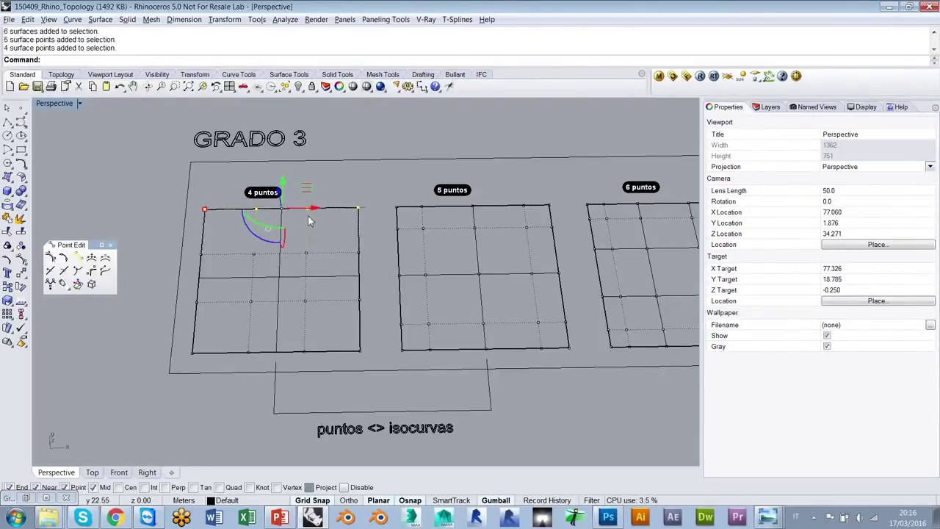
{"action": "left_click", "coordinate": [327, 227]}
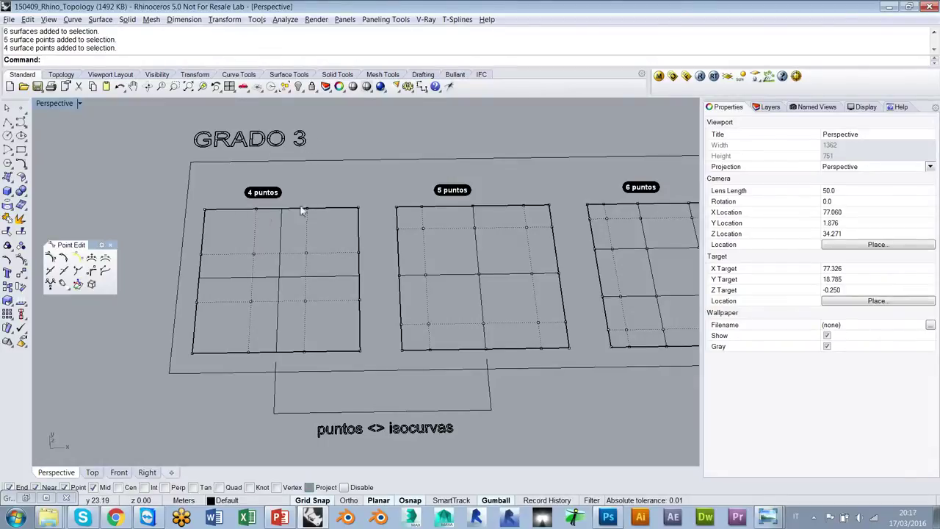
- Compare the control points of the GRADO 3 group's 6 puntos surface with its isocurves
{"action": "right_click_drag", "start_coordinate": [612, 311], "coordinate": [345, 293], "text": "shift"}
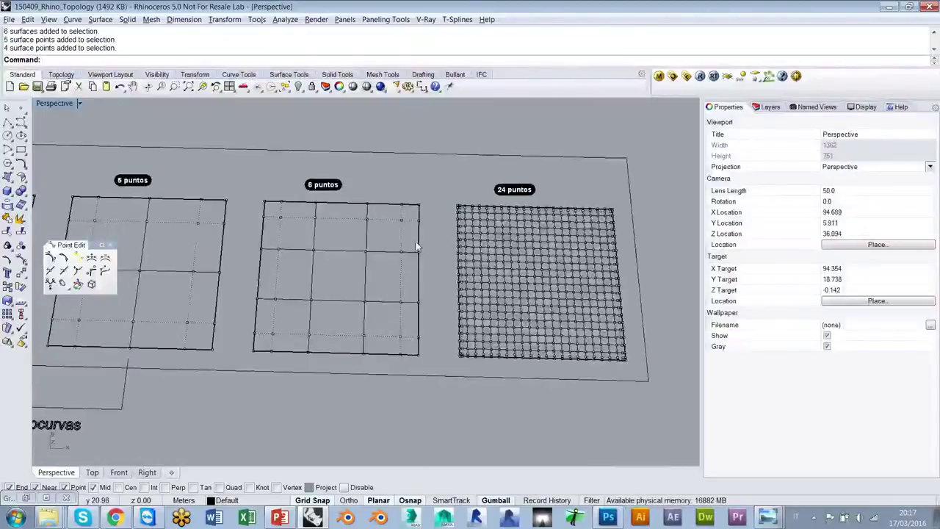
{"action": "right_click_drag", "start_coordinate": [420, 247], "coordinate": [396, 246], "text": "shift"}
{"action": "scroll", "coordinate": [284, 213], "scroll_direction": "up", "scroll_amount": 4}
{"action": "right_click_drag", "start_coordinate": [325, 237], "coordinate": [390, 212], "text": "shift"}
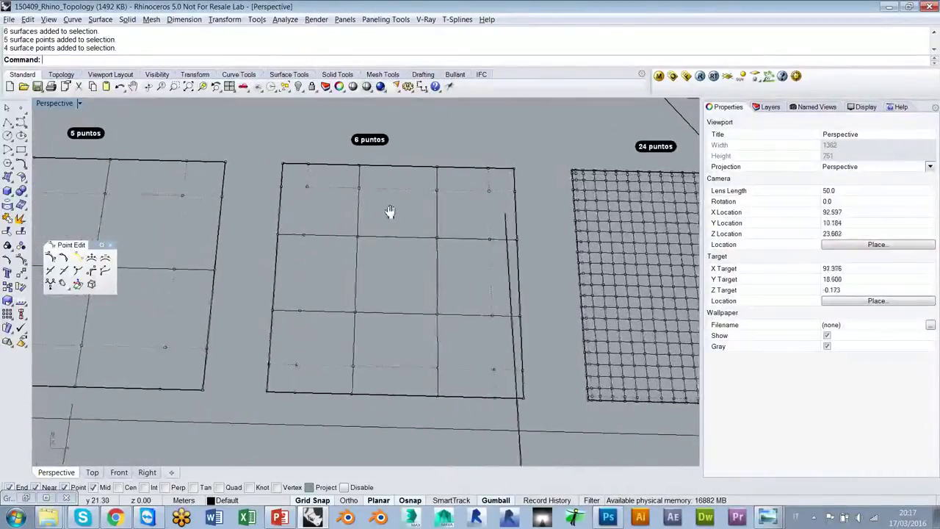
{"action": "scroll", "coordinate": [407, 203], "scroll_direction": "down", "scroll_amount": 2}
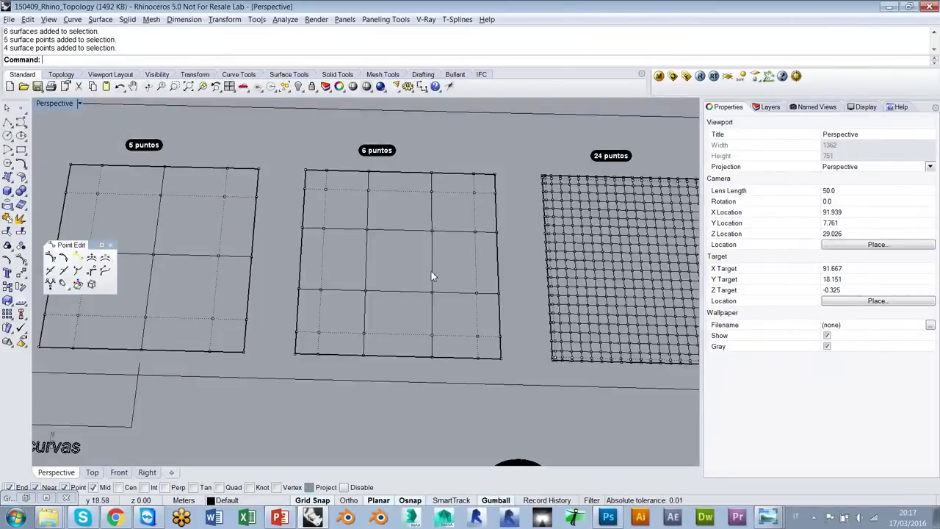
- Examine how the control points of the 24 puntos surface line up with its isocurves, both inside and near the edges
{"action": "right_click_drag", "start_coordinate": [584, 267], "coordinate": [388, 264], "text": "shift"}
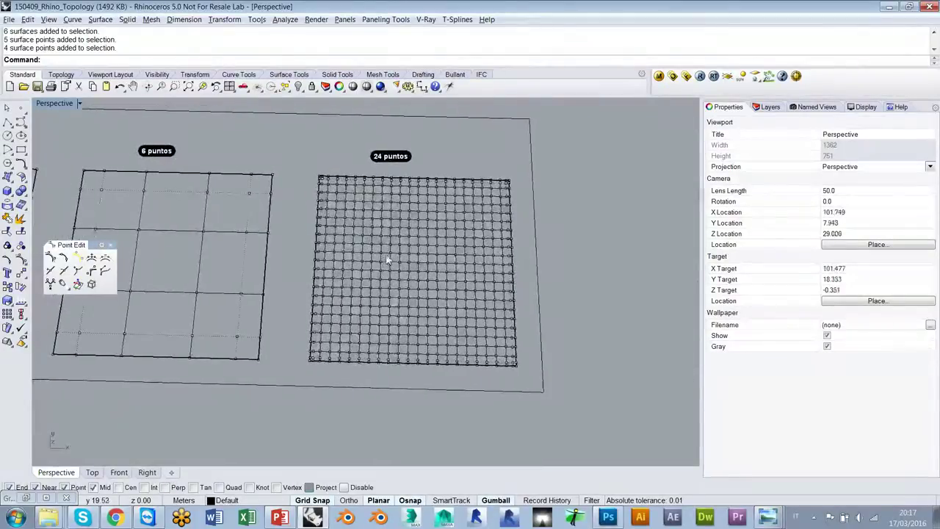
{"action": "right_click_drag", "start_coordinate": [415, 201], "coordinate": [416, 202]}
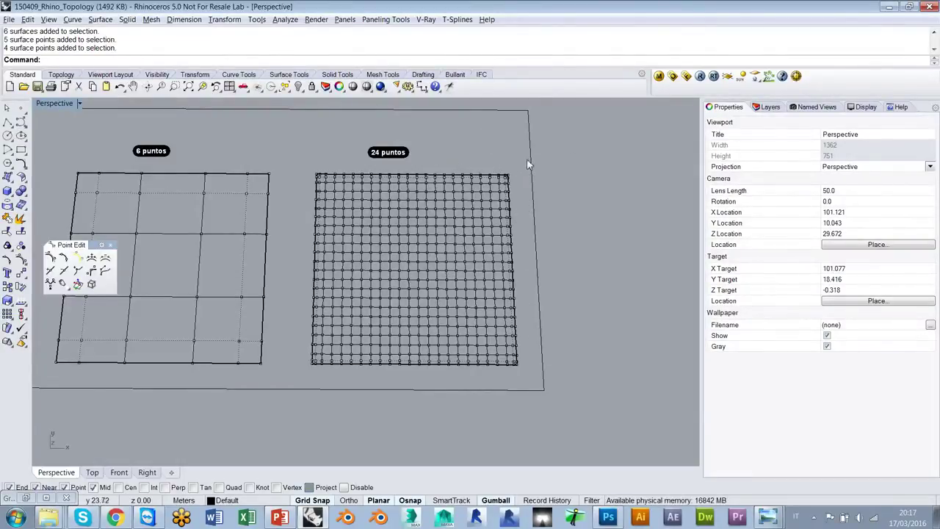
{"action": "scroll", "coordinate": [467, 174], "scroll_direction": "up", "scroll_amount": 4}
{"action": "scroll", "coordinate": [360, 183], "scroll_direction": "down", "scroll_amount": 3}
{"action": "scroll", "coordinate": [314, 187], "scroll_direction": "up", "scroll_amount": 5}
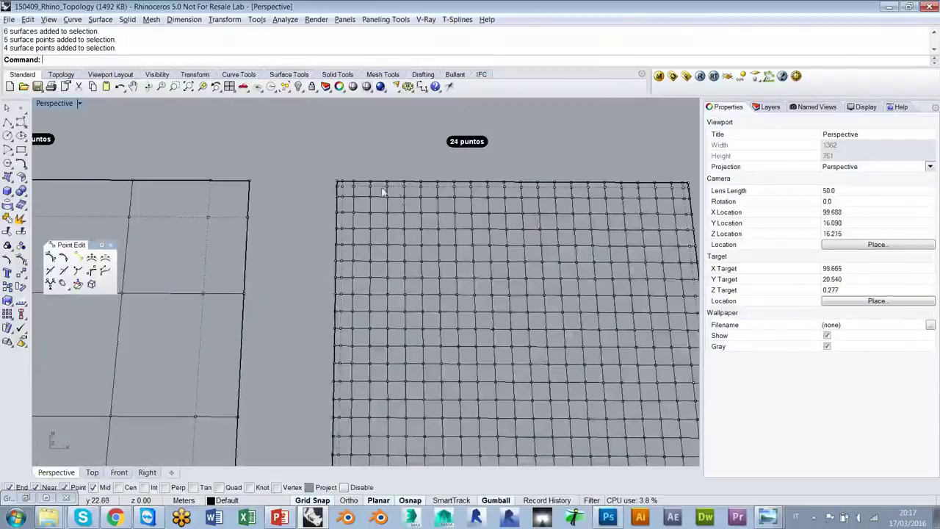
{"action": "scroll", "coordinate": [400, 198], "scroll_direction": "down", "scroll_amount": 3}
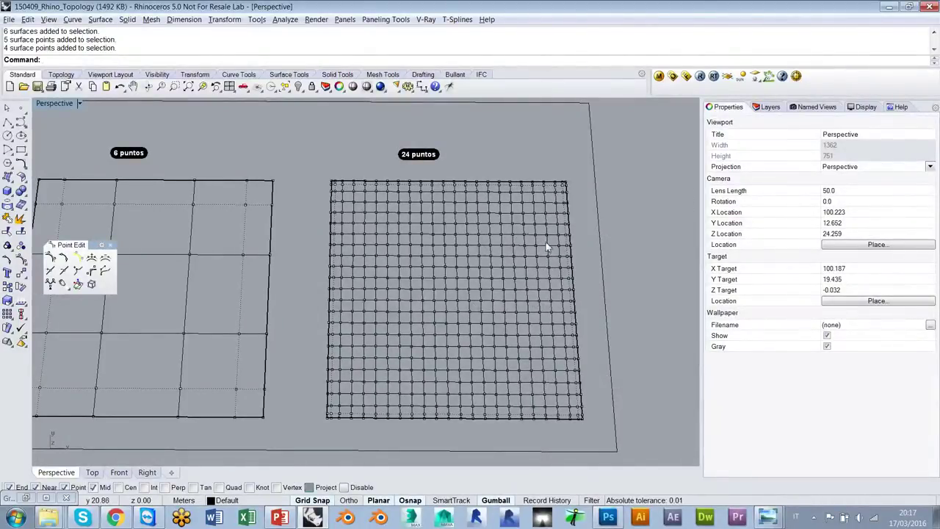
{"action": "scroll", "coordinate": [456, 256], "scroll_direction": "up", "scroll_amount": 1}
{"action": "scroll", "coordinate": [456, 256], "scroll_direction": "up", "scroll_amount": 1}
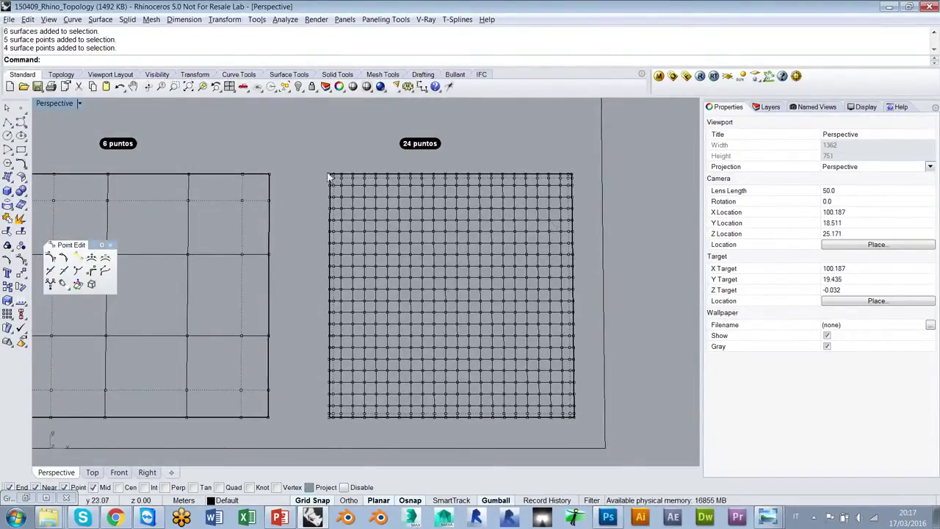
- Select the second-row and second-column control points near the 24 puntos surface's back corner to point them out, and clear the selection
{"action": "scroll", "coordinate": [340, 182], "scroll_direction": "up", "scroll_amount": 5}
{"action": "left_click_drag", "start_coordinate": [337, 128], "coordinate": [365, 230]}
{"action": "left_click_drag", "start_coordinate": [274, 198], "coordinate": [433, 172], "text": "shift"}
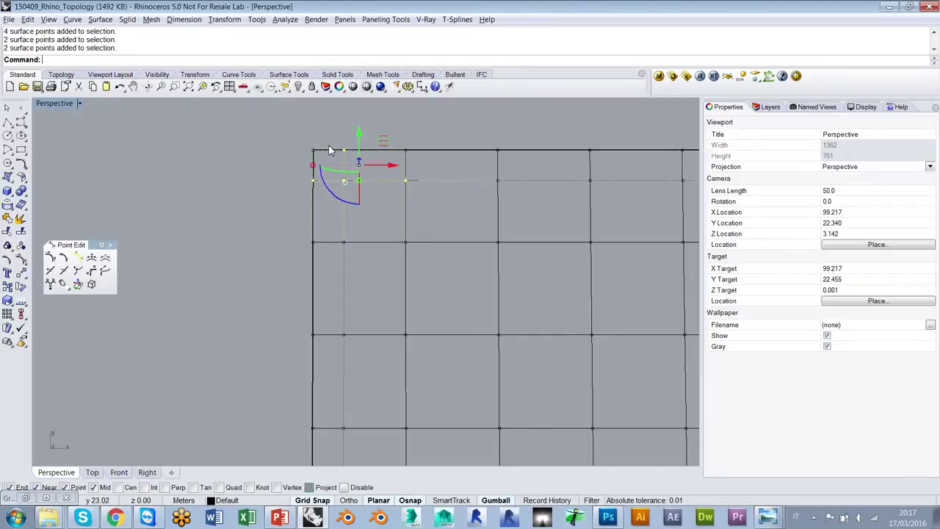
{"action": "left_click", "coordinate": [388, 202]}
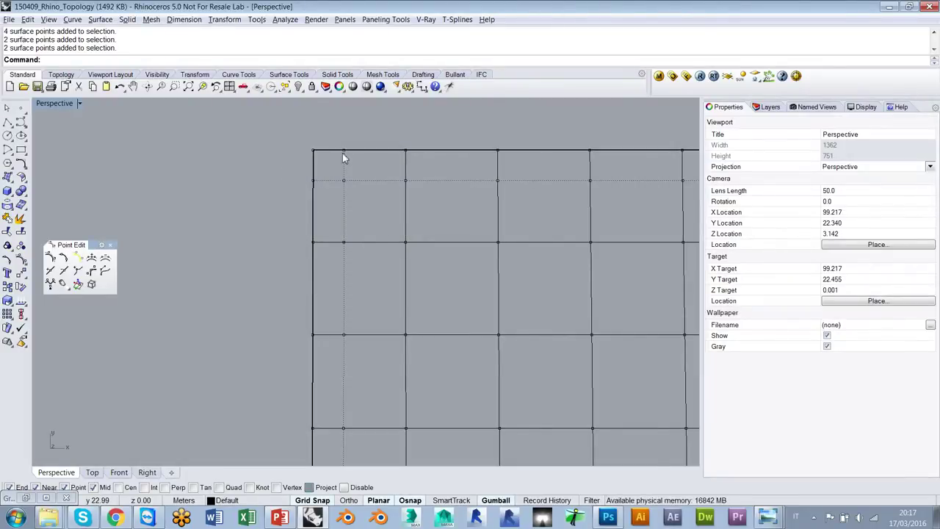
- Examine the 24 puntos surface's edge points against its isocurves, and review all the Grado 1, Grado 2 and GRADO 3 surfaces together
{"action": "scroll", "coordinate": [130, 180], "scroll_direction": "down", "scroll_amount": 12}
{"action": "scroll", "coordinate": [446, 168], "scroll_direction": "down", "scroll_amount": 2}
{"action": "scroll", "coordinate": [254, 168], "scroll_direction": "up", "scroll_amount": 2}
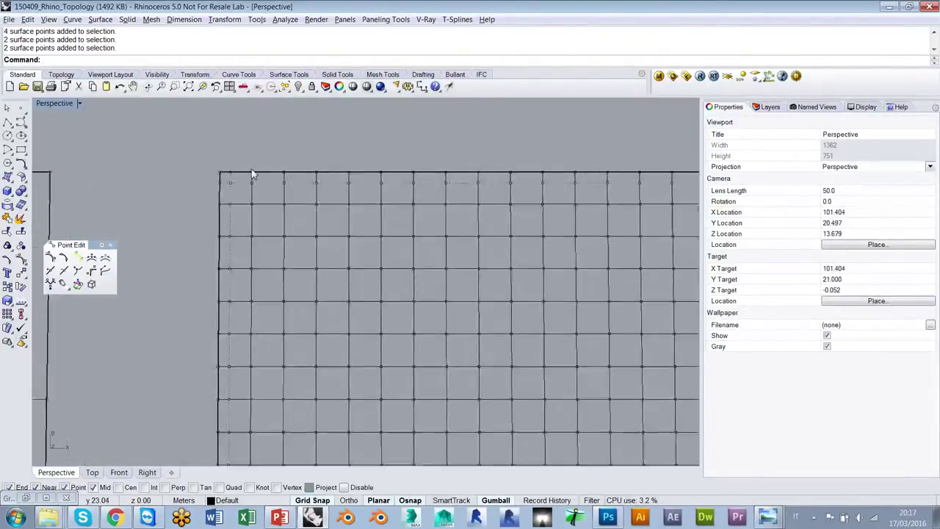
{"action": "scroll", "coordinate": [254, 174], "scroll_direction": "up", "scroll_amount": 3}
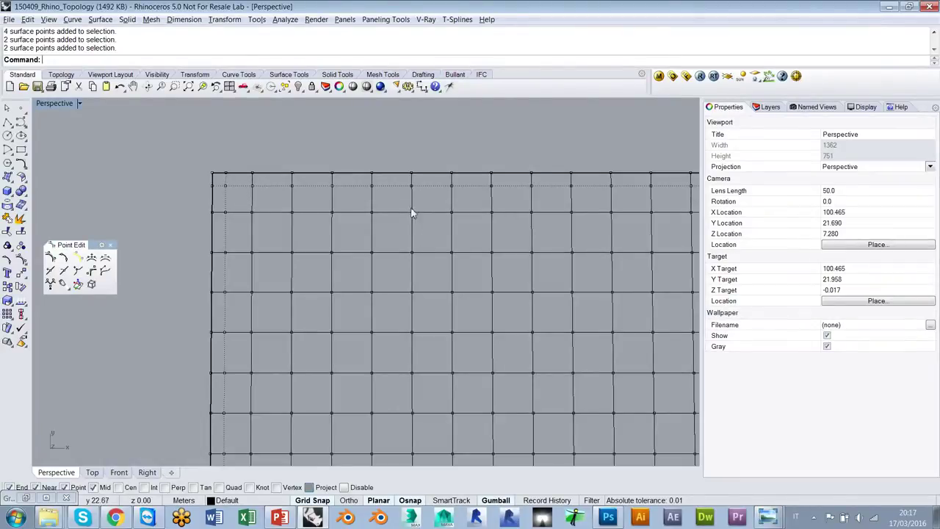
{"action": "scroll", "coordinate": [422, 226], "scroll_direction": "down", "scroll_amount": 6}
{"action": "right_click_drag", "start_coordinate": [483, 250], "coordinate": [534, 279], "text": "shift"}
{"action": "scroll", "coordinate": [562, 242], "scroll_direction": "down", "scroll_amount": 10}
{"action": "right_click_drag", "start_coordinate": [574, 220], "coordinate": [430, 296], "text": "shift"}
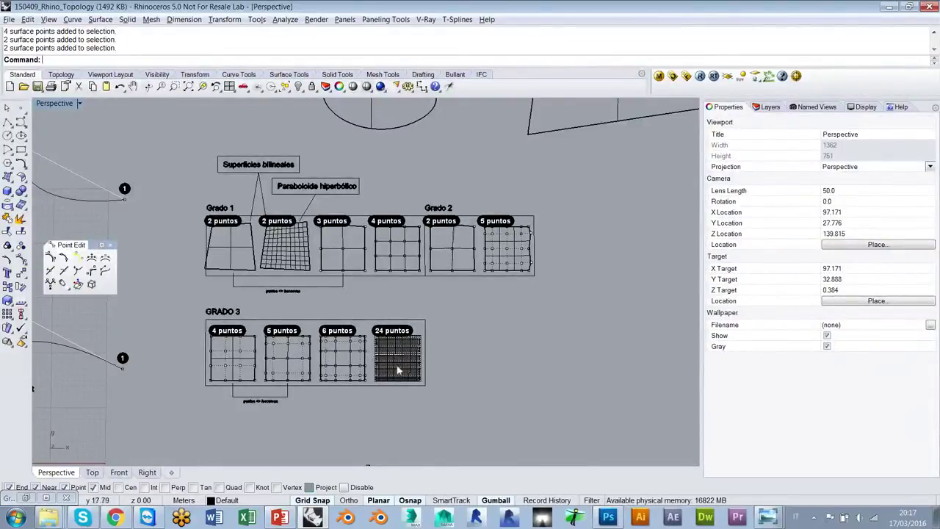
{"action": "scroll", "coordinate": [342, 358], "scroll_direction": "up", "scroll_amount": 2}
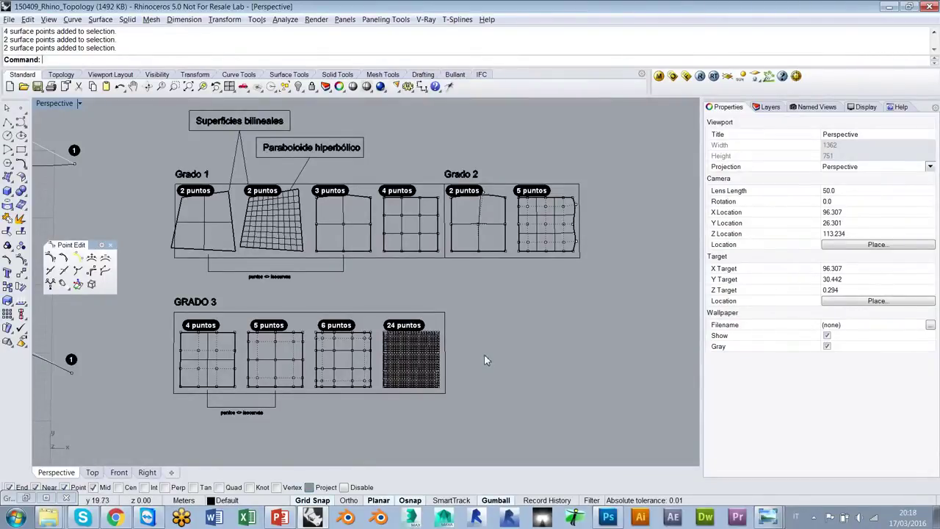
- Draw a deformable plane of degree 3 with 8 points in both directions, in the empty area beside the GRADO 3 group
{"action": "right_click_drag", "start_coordinate": [513, 352], "coordinate": [479, 339]}
{"action": "scroll", "coordinate": [334, 349], "scroll_direction": "down", "scroll_amount": 3}
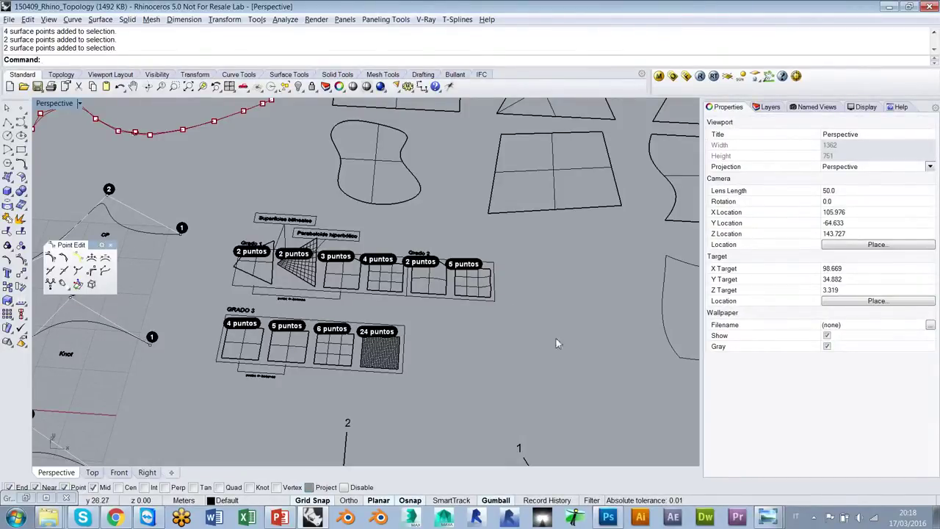
{"action": "right_click_drag", "start_coordinate": [570, 355], "coordinate": [405, 284], "text": "shift"}
{"action": "middle_click", "coordinate": [405, 285]}
{"action": "left_click", "coordinate": [430, 292]}
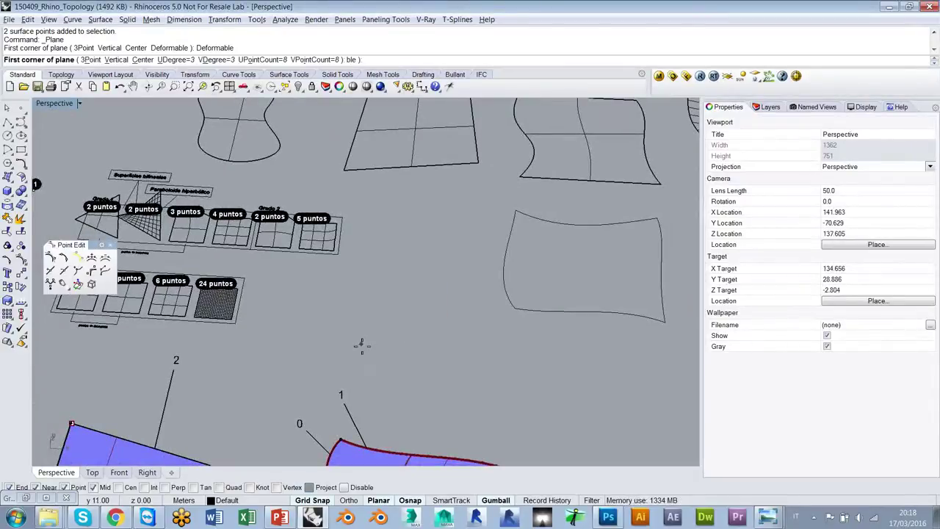
{"action": "left_click", "coordinate": [315, 362]}
{"action": "left_click", "coordinate": [477, 271]}
{"action": "mouse_move", "coordinate": [420, 316]}
{"action": "right_mouse_down", "text": "shift"}
{"action": "mouse_move", "coordinate": [466, 321]}
{"action": "mouse_move", "coordinate": [474, 330]}
{"action": "mouse_move", "coordinate": [455, 337]}
{"action": "mouse_move", "coordinate": [472, 362]}
{"action": "right_mouse_up", "text": "shift"}
{"action": "scroll", "coordinate": [454, 323], "scroll_direction": "up", "scroll_amount": 2}
{"action": "scroll", "coordinate": [454, 324], "scroll_direction": "up", "scroll_amount": 2}
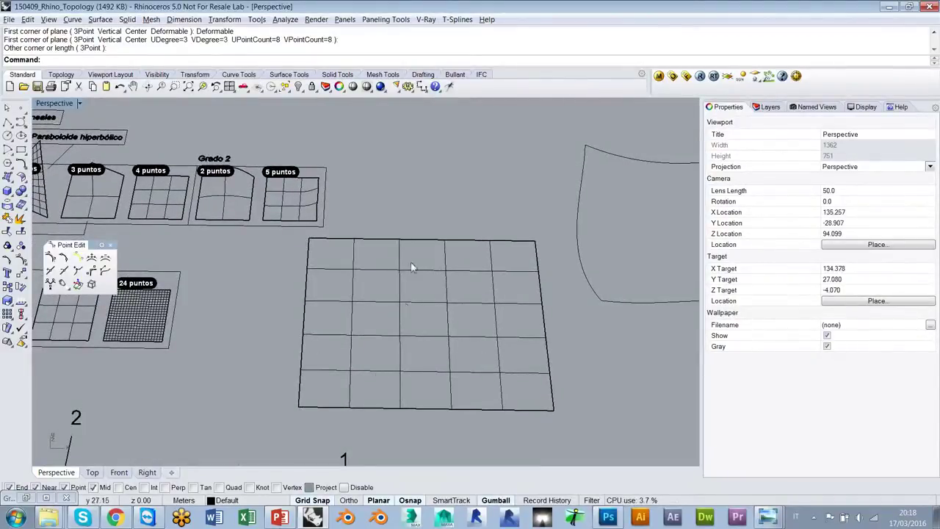
- Compare the isocurve grid of the new deformable plane with the Grado 1, Grado 2 and GRADO 3 sample surfaces
{"action": "right_click_drag", "start_coordinate": [446, 374], "coordinate": [513, 292]}
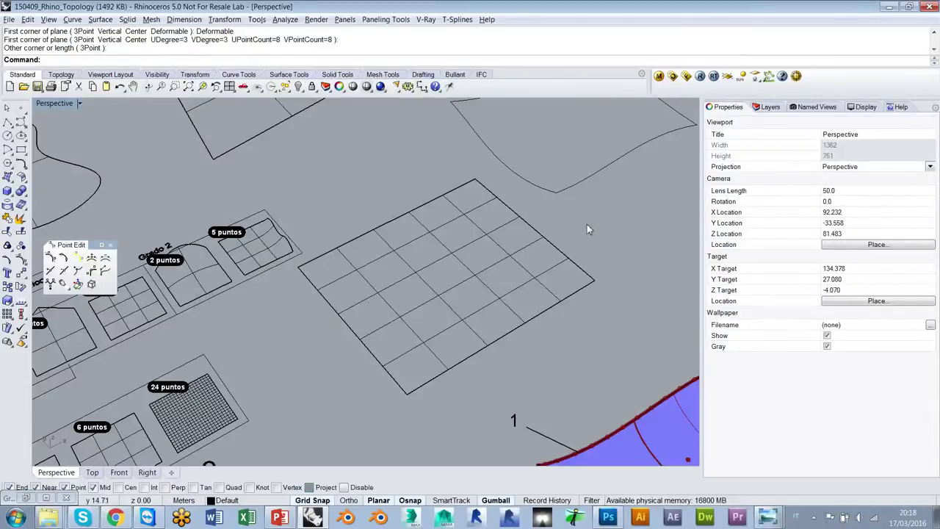
{"action": "scroll", "coordinate": [598, 230], "scroll_direction": "down", "scroll_amount": 4}
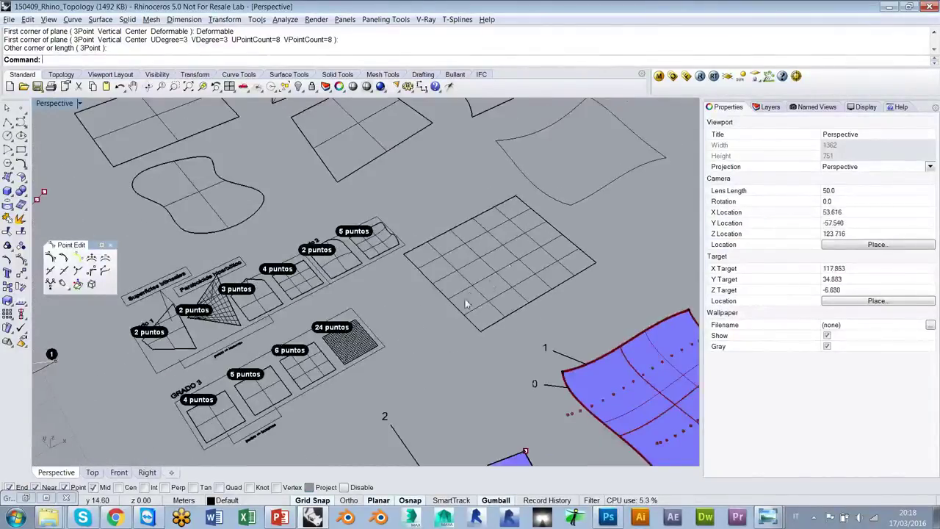
{"action": "right_click_drag", "start_coordinate": [554, 266], "coordinate": [547, 288]}
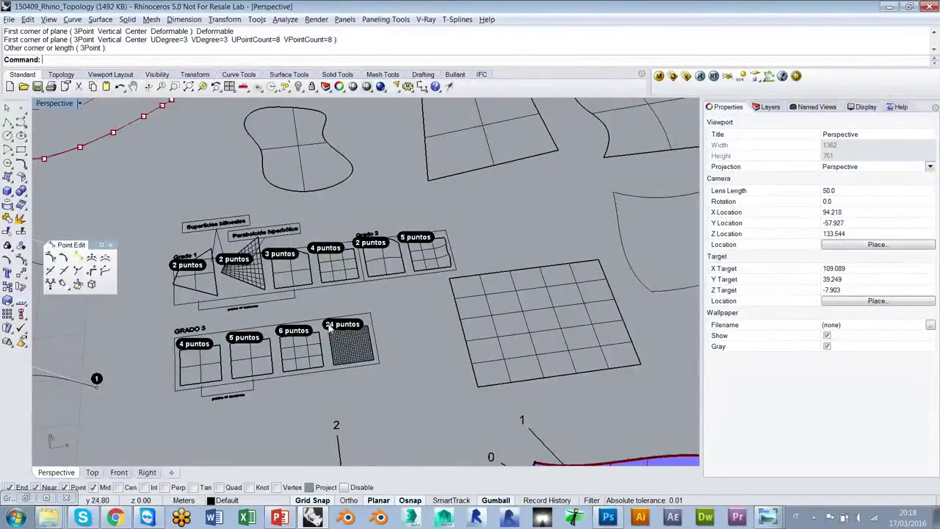
{"action": "scroll", "coordinate": [281, 262], "scroll_direction": "up", "scroll_amount": 9}
{"action": "scroll", "coordinate": [393, 270], "scroll_direction": "down", "scroll_amount": 4}
{"action": "right_click_drag", "start_coordinate": [394, 269], "coordinate": [385, 284]}
{"action": "left_click", "coordinate": [131, 253]}
{"action": "right_click_drag", "start_coordinate": [507, 357], "coordinate": [536, 291]}
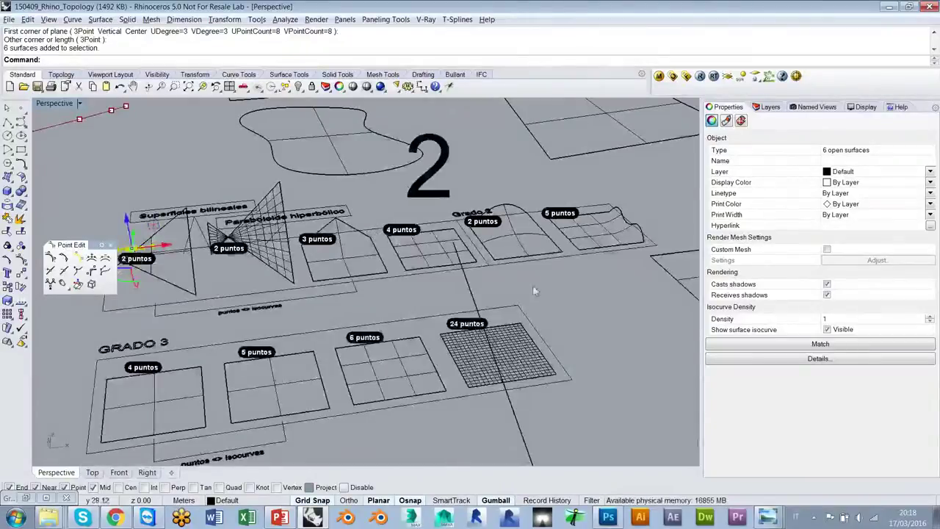
{"action": "left_click", "coordinate": [346, 225]}
{"action": "left_click", "coordinate": [402, 295]}
{"action": "right_click_drag", "start_coordinate": [402, 296], "coordinate": [493, 299]}
{"action": "scroll", "coordinate": [494, 294], "scroll_direction": "up", "scroll_amount": 3}
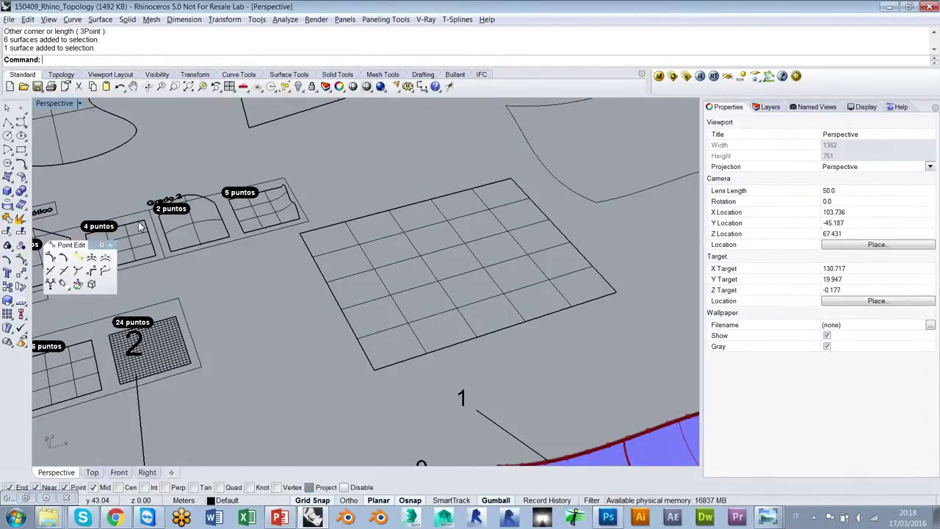
- Move the new deformable plane slightly away from the sample surfaces
{"action": "left_click", "coordinate": [443, 250]}
{"action": "left_click_drag", "start_coordinate": [441, 249], "coordinate": [477, 286]}
{"action": "right_click_drag", "start_coordinate": [479, 286], "coordinate": [495, 269]}
{"action": "right_click_drag", "start_coordinate": [492, 334], "coordinate": [460, 238]}
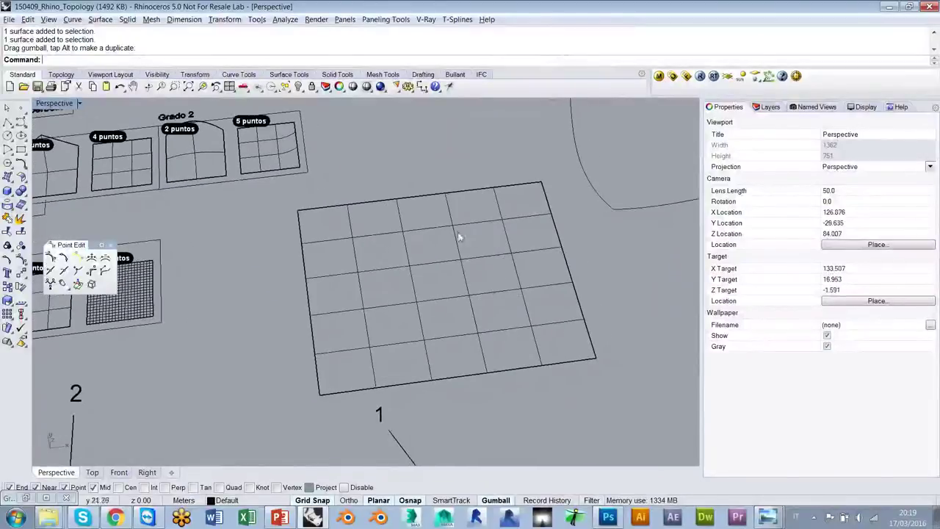
- Turn on the deformable plane's control points and raise a block of points at its back-right corner
{"action": "left_click", "coordinate": [482, 263]}
{"action": "key", "text": "F10"}
{"action": "right_click_drag", "start_coordinate": [482, 262], "coordinate": [462, 252]}
{"action": "left_click_drag", "start_coordinate": [371, 168], "coordinate": [527, 235]}
{"action": "right_click_drag", "start_coordinate": [527, 238], "coordinate": [455, 226]}
{"action": "left_click_drag", "start_coordinate": [526, 254], "coordinate": [528, 176]}
{"action": "right_click_drag", "start_coordinate": [528, 176], "coordinate": [528, 292]}
- Set the Perspective viewport to shaded display and inspect the raised corner of the plane
{"action": "middle_click", "coordinate": [459, 180]}
{"action": "left_click", "coordinate": [496, 218]}
{"action": "mouse_move", "coordinate": [497, 218]}
{"action": "right_mouse_down"}
{"action": "mouse_move", "coordinate": [457, 294]}
{"action": "mouse_move", "coordinate": [514, 309]}
{"action": "right_mouse_up"}
{"action": "scroll", "coordinate": [594, 308], "scroll_direction": "down", "scroll_amount": 3}
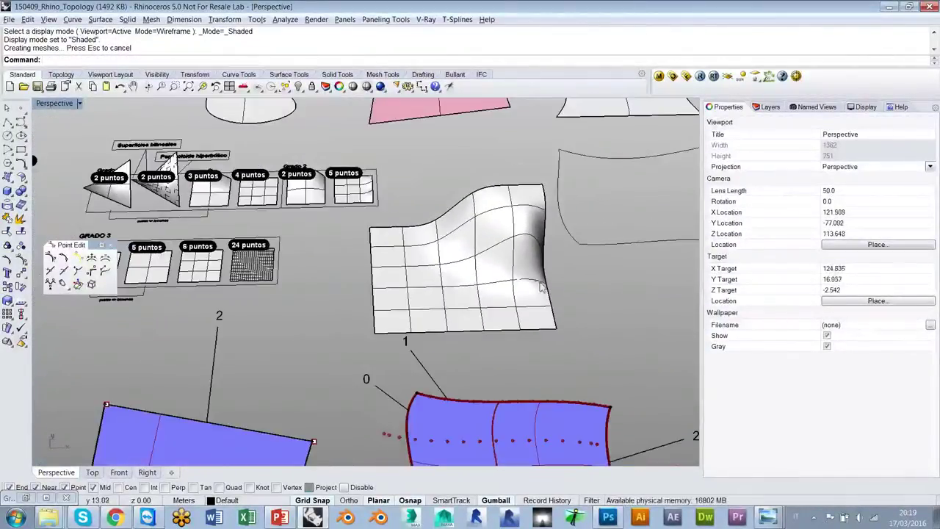
- Undo the raising of the plane's corner points and turn its control points off
{"action": "key", "text": "ctrl+z"}
{"action": "key", "text": "Escape"}
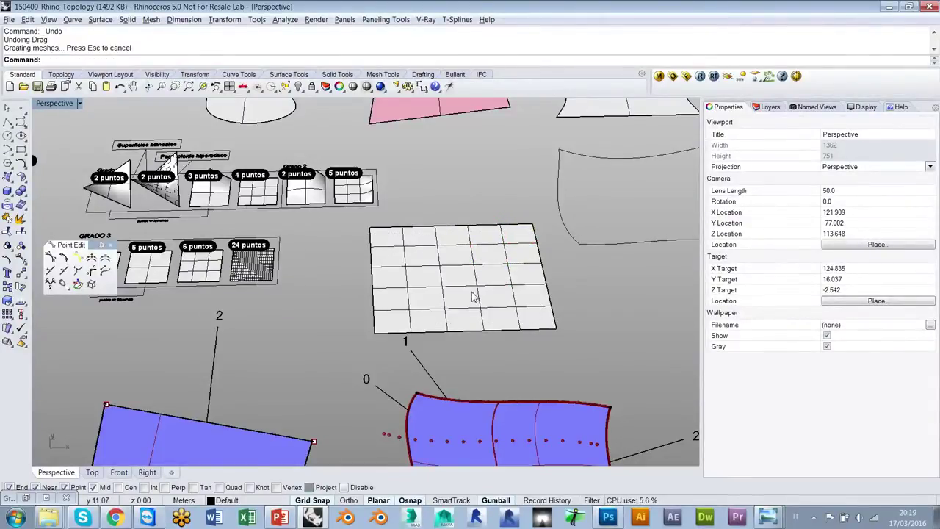
{"action": "right_click_drag", "start_coordinate": [474, 291], "coordinate": [475, 325]}
{"action": "scroll", "coordinate": [474, 325], "scroll_direction": "up", "scroll_amount": 4}
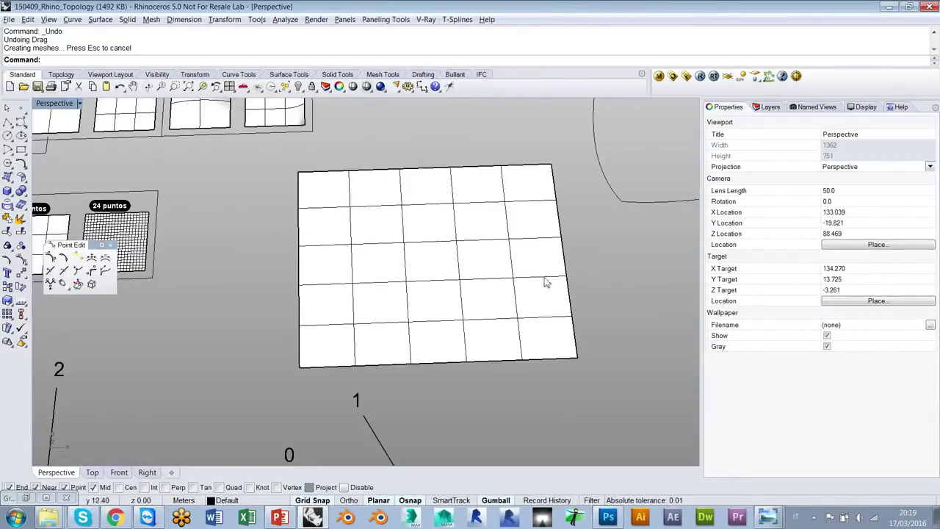
- Turn on the plane's control points and raise the central points to form a bump in the middle of the surface
{"action": "right_click_drag", "start_coordinate": [483, 277], "coordinate": [409, 280]}
{"action": "left_click", "coordinate": [473, 263]}
{"action": "key", "text": "F10"}
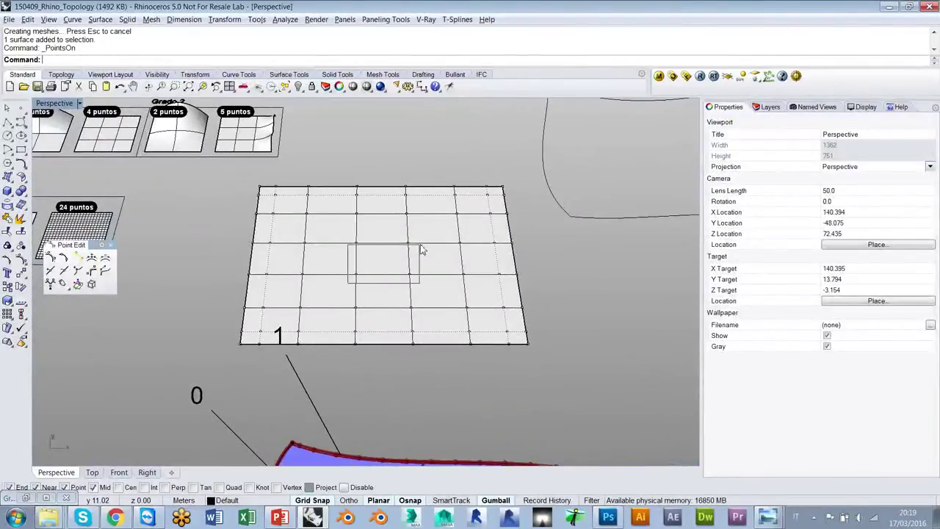
{"action": "left_click_drag", "start_coordinate": [419, 252], "coordinate": [430, 234]}
{"action": "right_click_drag", "start_coordinate": [350, 323], "coordinate": [407, 295]}
{"action": "left_click_drag", "start_coordinate": [374, 233], "coordinate": [373, 134]}
{"action": "right_click_drag", "start_coordinate": [556, 263], "coordinate": [430, 254]}
{"action": "left_click", "coordinate": [428, 244]}
- Compare the bumped surface in shaded and wireframe display, ending in wireframe, and examine its isocurves from several sides
{"action": "middle_click", "coordinate": [428, 244]}
{"action": "left_click", "coordinate": [485, 174]}
{"action": "middle_click", "coordinate": [484, 174]}
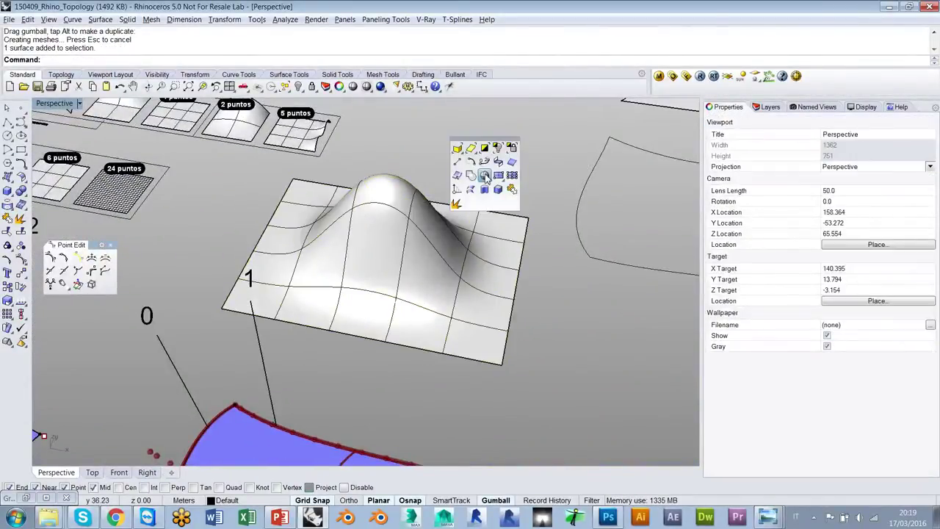
{"action": "left_click", "coordinate": [485, 175]}
{"action": "right_click_drag", "start_coordinate": [501, 224], "coordinate": [438, 247]}
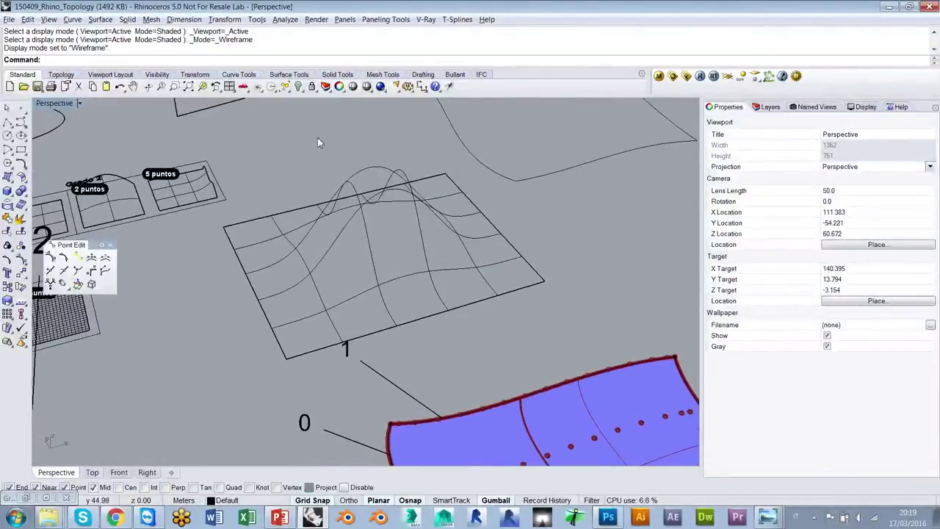
{"action": "left_click", "coordinate": [371, 88]}
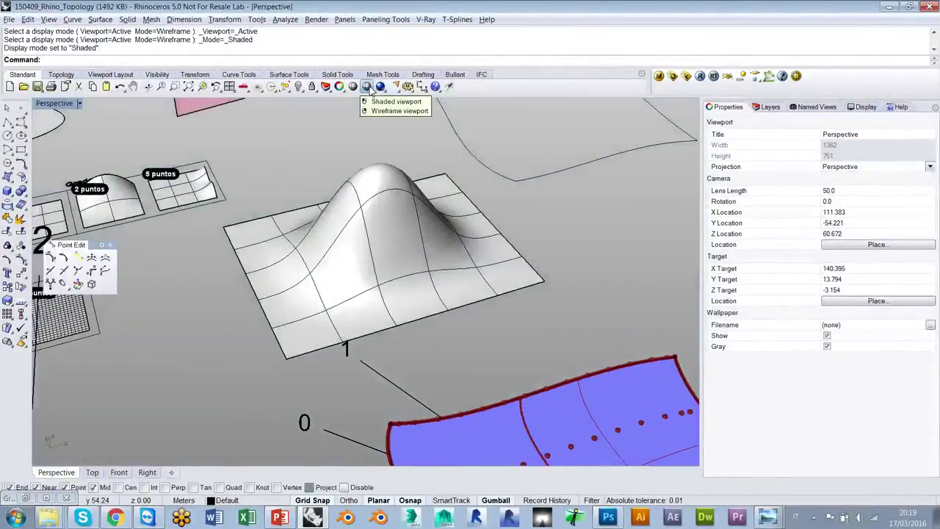
{"action": "right_click", "coordinate": [371, 88]}
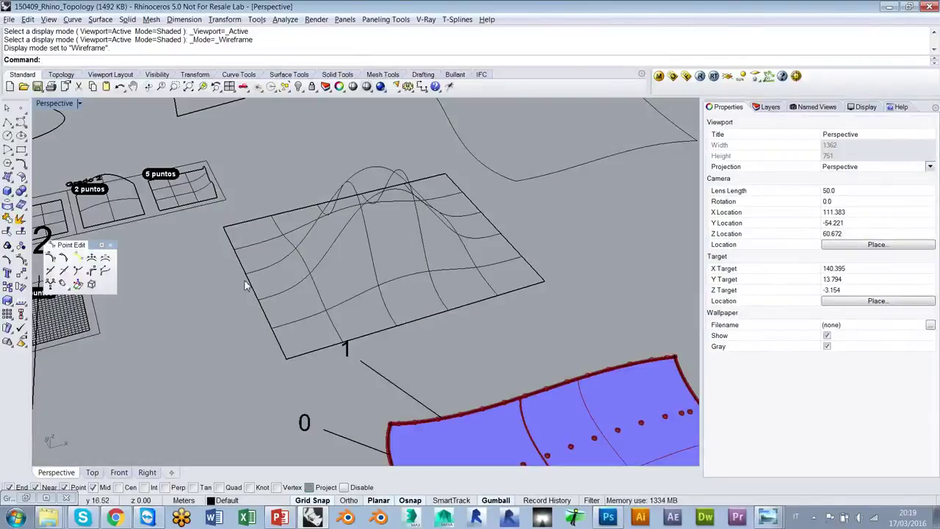
{"action": "right_click_drag", "start_coordinate": [319, 220], "coordinate": [453, 249]}
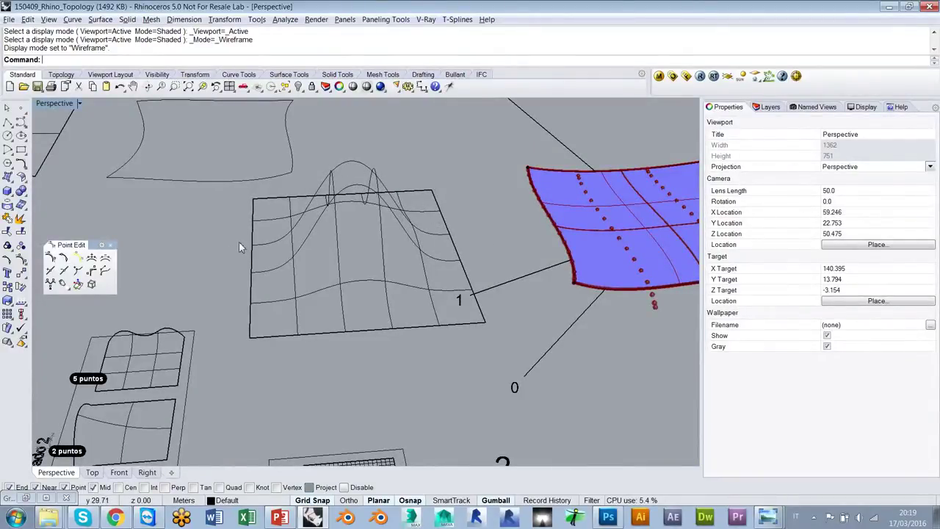
{"action": "right_click_drag", "start_coordinate": [380, 216], "coordinate": [312, 262]}
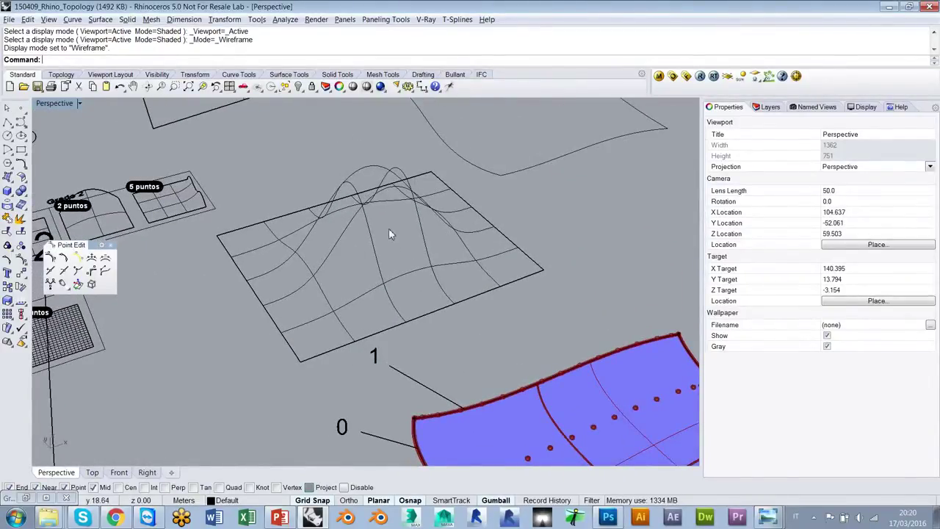
- Hide the surface isocurves of the bumped surface and clear the selection
{"action": "left_click", "coordinate": [844, 26]}
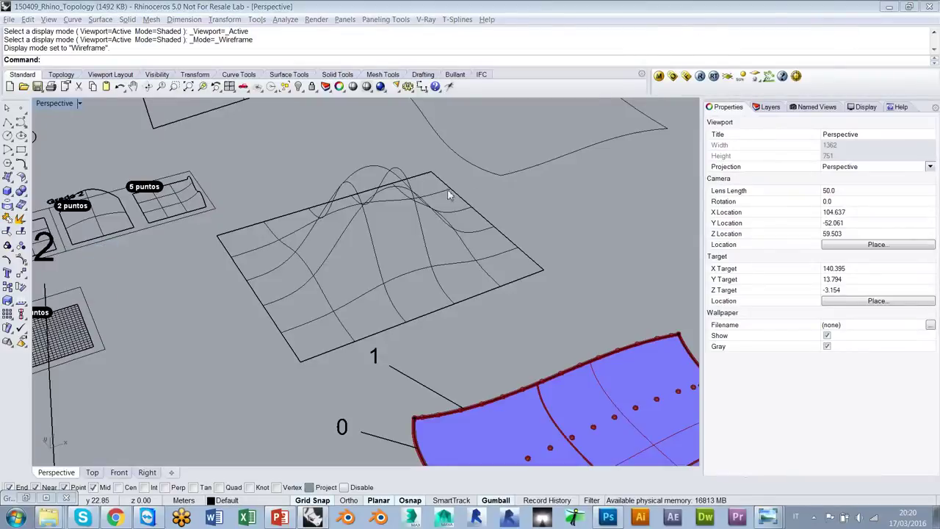
{"action": "left_click", "coordinate": [421, 205]}
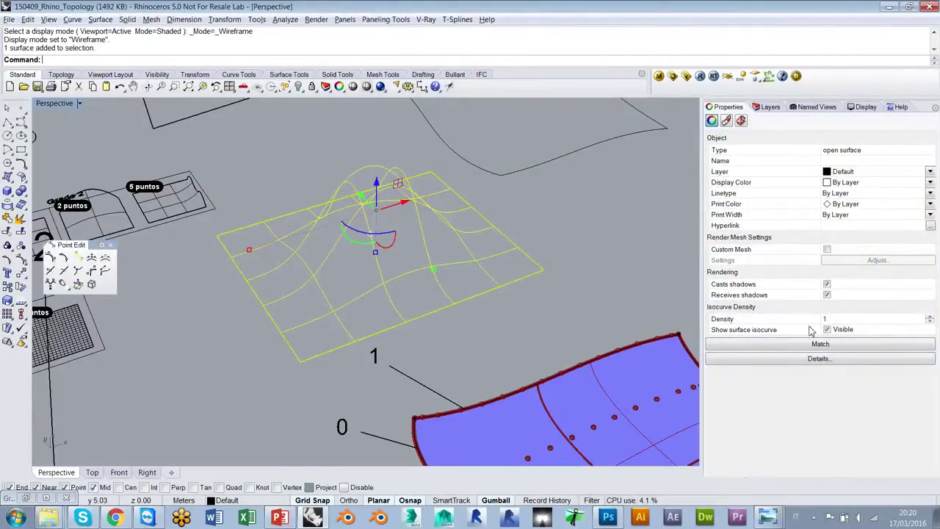
{"action": "left_click", "coordinate": [827, 329]}
{"action": "left_click", "coordinate": [563, 224]}
{"action": "right_click_drag", "start_coordinate": [563, 224], "coordinate": [470, 213]}
- Compare the bumped surface without isocurves in shaded and wireframe display to see how readable its shape is
{"action": "left_click", "coordinate": [367, 86]}
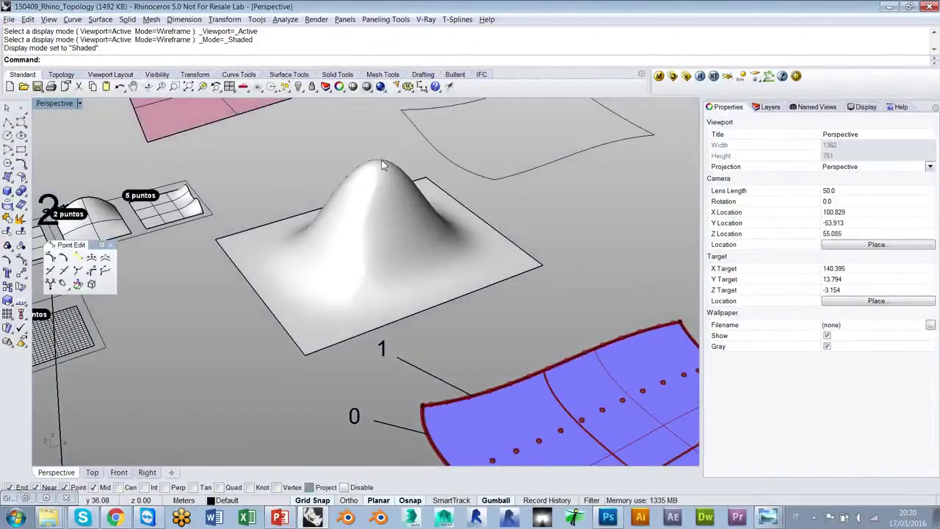
{"action": "right_click", "coordinate": [367, 87]}
{"action": "right_click_drag", "start_coordinate": [401, 223], "coordinate": [405, 247]}
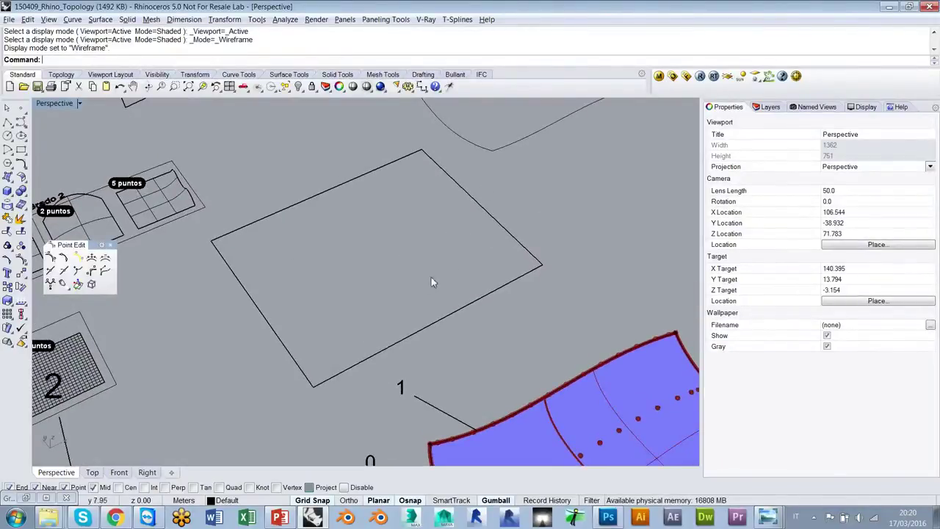
{"action": "left_click", "coordinate": [493, 291]}
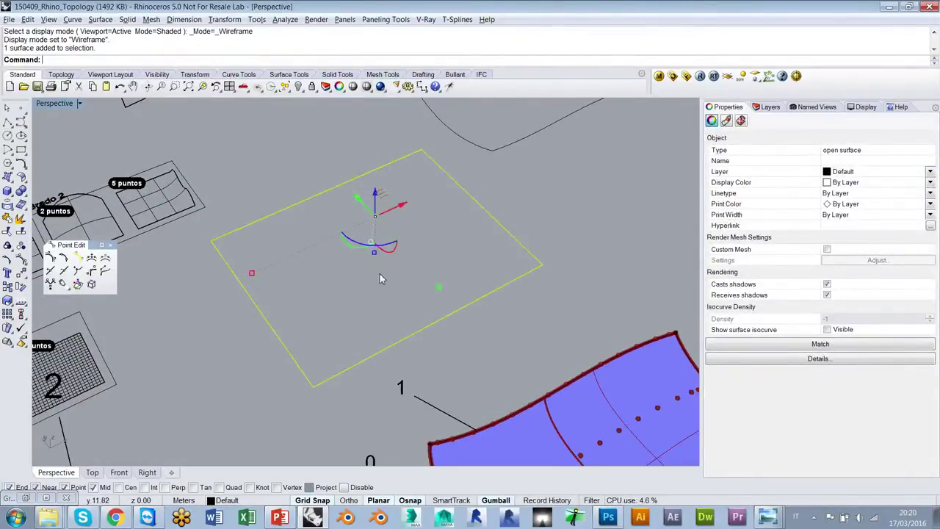
{"action": "key", "text": "Escape"}
{"action": "right_click_drag", "start_coordinate": [377, 262], "coordinate": [392, 243]}
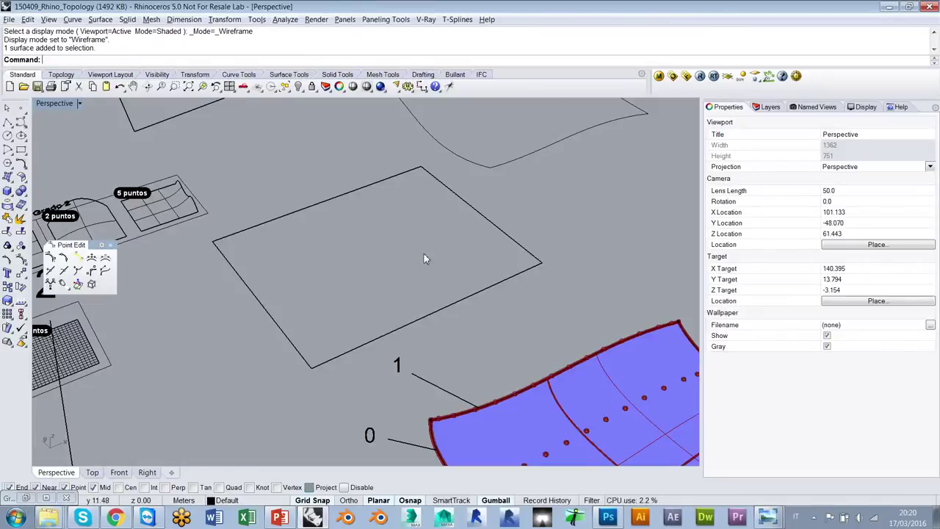
{"action": "right_click_drag", "start_coordinate": [500, 235], "coordinate": [490, 232]}
- Examine the bumped surface without isocurves alongside the sample surfaces whose isocurves are displayed
{"action": "scroll", "coordinate": [490, 231], "scroll_direction": "down", "scroll_amount": 9}
{"action": "right_click_drag", "start_coordinate": [388, 261], "coordinate": [383, 274]}
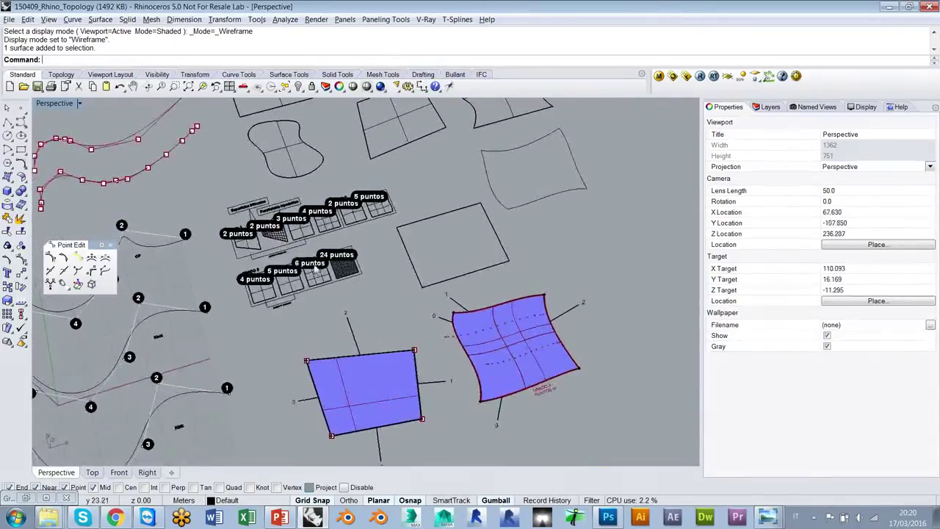
{"action": "scroll", "coordinate": [272, 257], "scroll_direction": "up", "scroll_amount": 8}
{"action": "right_click_drag", "start_coordinate": [272, 256], "coordinate": [333, 253]}
{"action": "scroll", "coordinate": [522, 209], "scroll_direction": "down", "scroll_amount": 8}
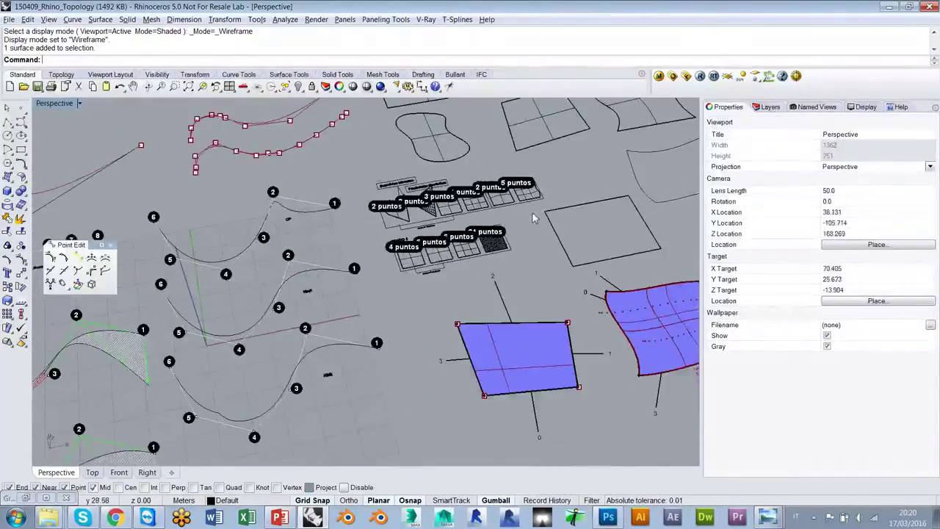
{"action": "right_click_drag", "start_coordinate": [543, 229], "coordinate": [285, 259], "text": "shift"}
{"action": "scroll", "coordinate": [345, 246], "scroll_direction": "up", "scroll_amount": 5}
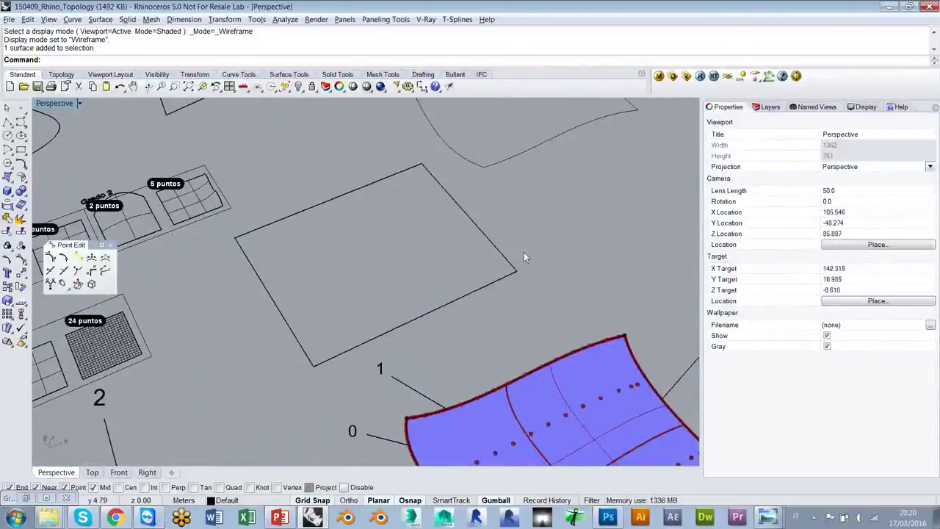
{"action": "scroll", "coordinate": [358, 291], "scroll_direction": "up", "scroll_amount": 2}
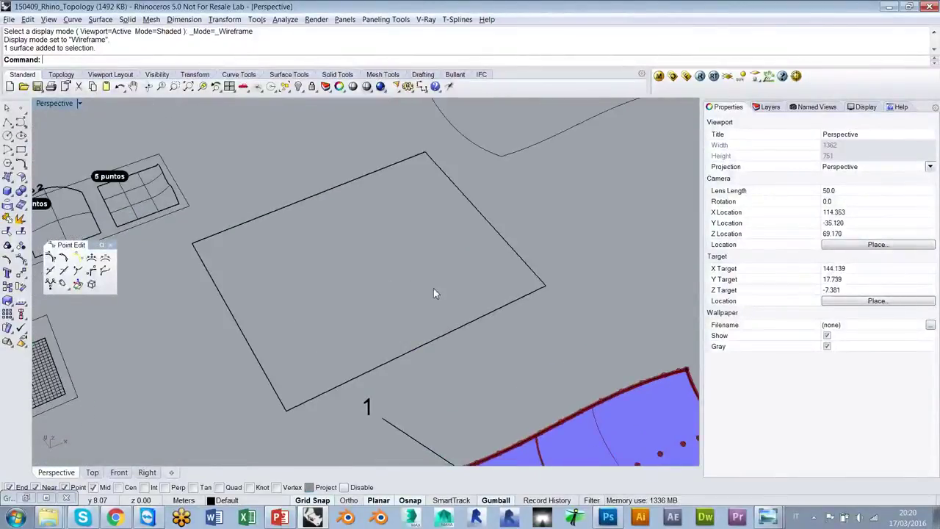
{"action": "scroll", "coordinate": [431, 288], "scroll_direction": "up", "scroll_amount": 2}
{"action": "right_click_drag", "start_coordinate": [433, 251], "coordinate": [438, 231]}
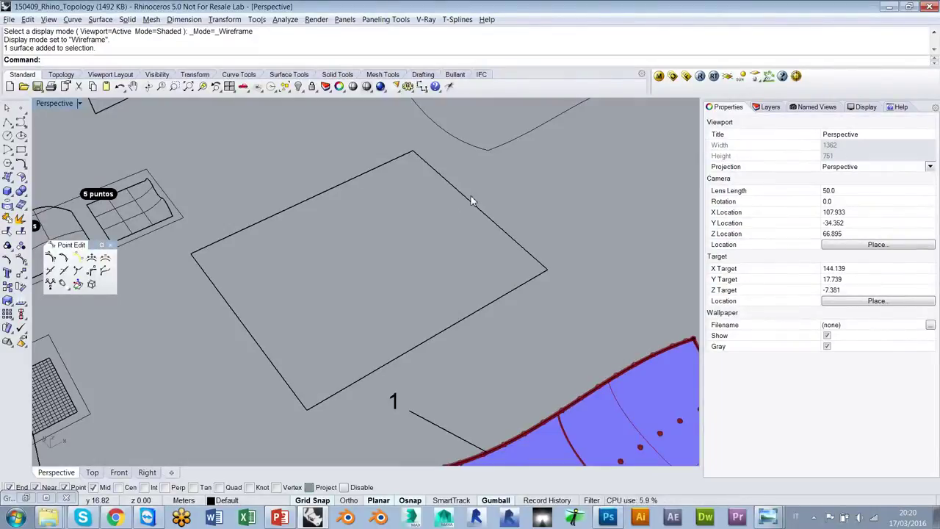
{"action": "scroll", "coordinate": [440, 246], "scroll_direction": "down", "scroll_amount": 4}
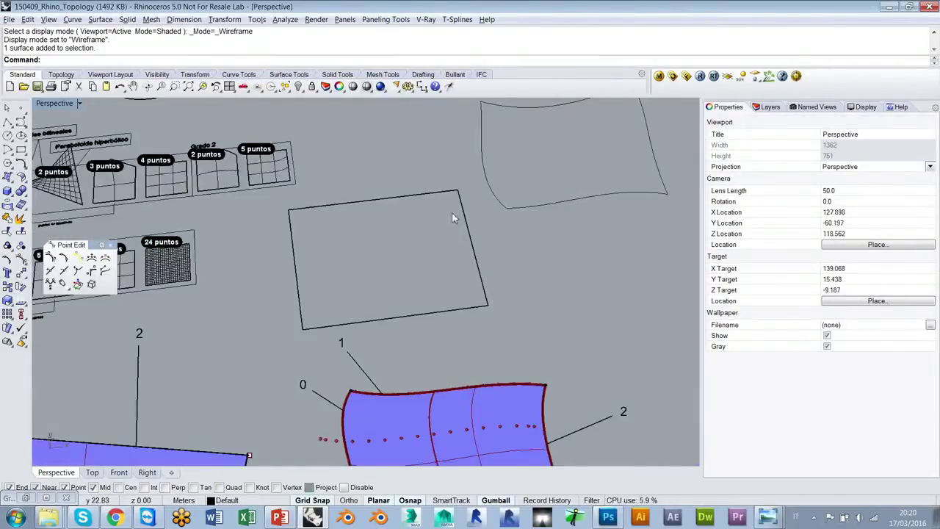
{"action": "scroll", "coordinate": [470, 207], "scroll_direction": "up", "scroll_amount": 1}
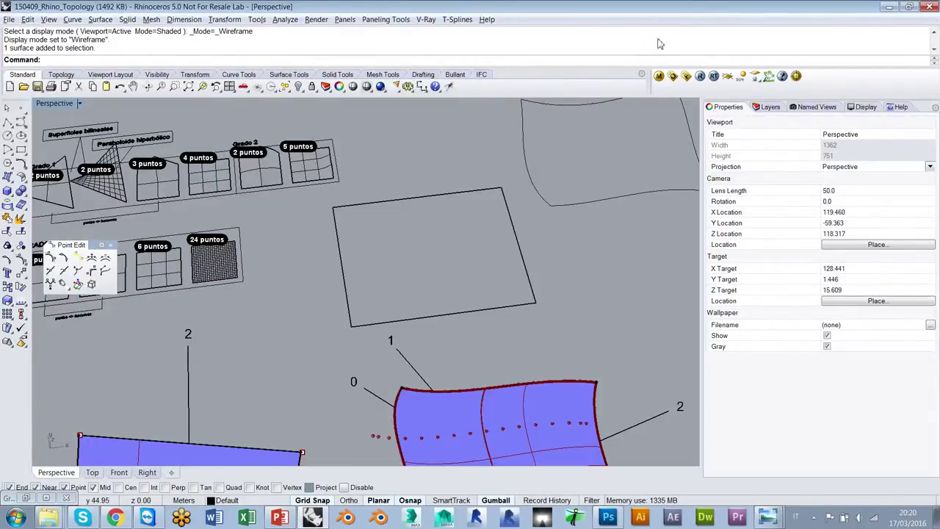
- Look over the example surfaces behind the sample groups, including the rectangular, triangular and curved-edge ones
{"action": "right_click_drag", "start_coordinate": [390, 257], "coordinate": [484, 239], "text": "shift"}
{"action": "scroll", "coordinate": [488, 234], "scroll_direction": "down", "scroll_amount": 6}
{"action": "right_click_drag", "start_coordinate": [488, 233], "coordinate": [497, 261]}
{"action": "right_click_drag", "start_coordinate": [496, 261], "coordinate": [345, 406], "text": "shift"}
{"action": "right_click_drag", "start_coordinate": [487, 315], "coordinate": [468, 324], "text": "shift"}
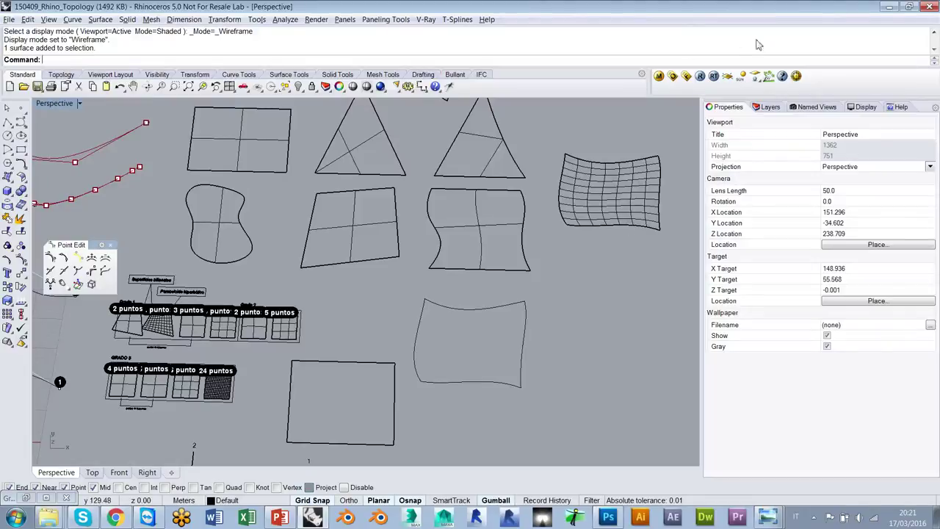
{"action": "left_click", "coordinate": [843, 29]}
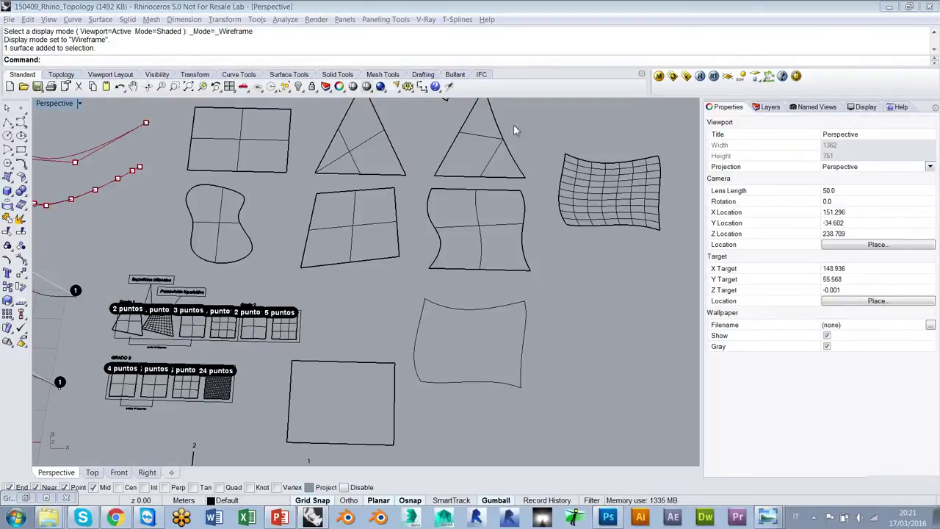
{"action": "right_click_drag", "start_coordinate": [410, 312], "coordinate": [501, 322], "text": "shift"}
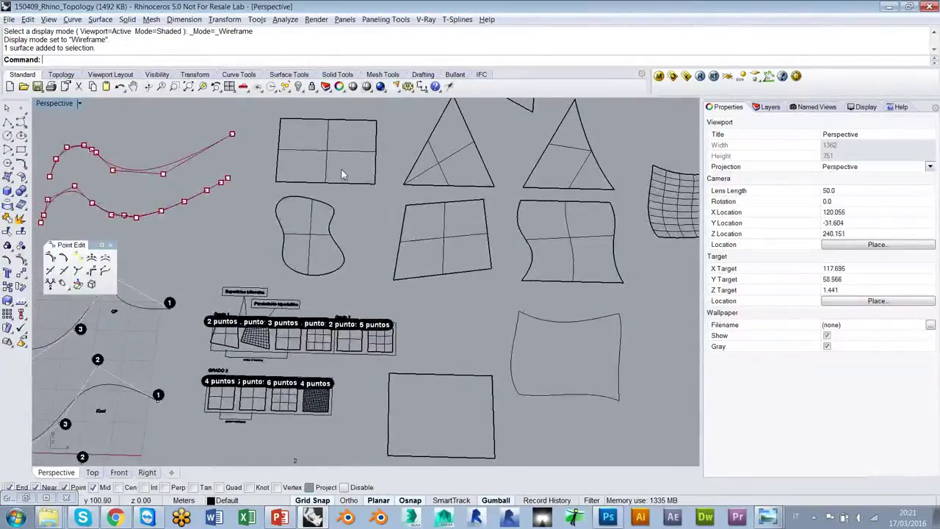
- Select the rectangular surface with one isocurve in each direction and check its isocurve density
{"action": "left_click", "coordinate": [333, 151]}
{"action": "right_click_drag", "start_coordinate": [394, 186], "coordinate": [461, 267], "text": "shift"}
{"action": "scroll", "coordinate": [400, 241], "scroll_direction": "up", "scroll_amount": 8}
{"action": "right_click_drag", "start_coordinate": [403, 242], "coordinate": [464, 262]}
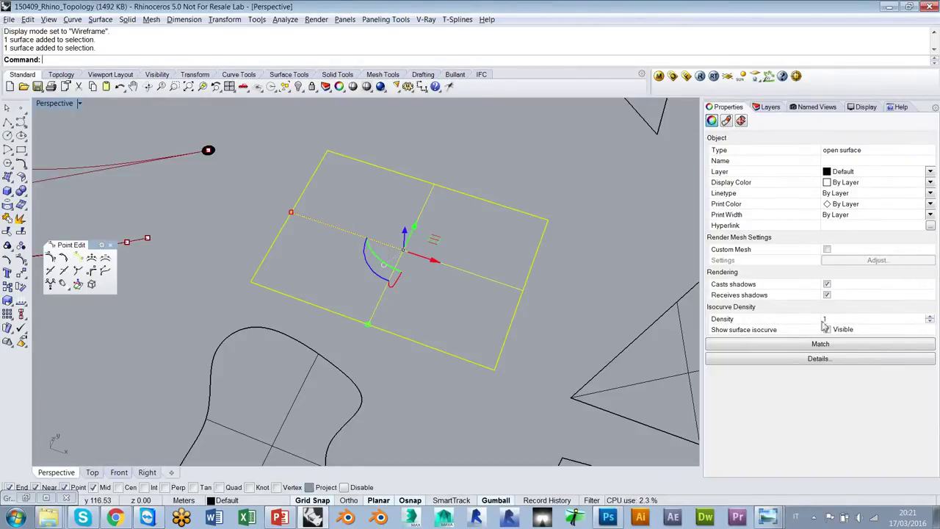
- Create a deformable plane of degree 3 with 8 points in both U and V behind the rectangular surface
{"action": "scroll", "coordinate": [537, 211], "scroll_direction": "down", "scroll_amount": 8}
{"action": "right_click_drag", "start_coordinate": [469, 331], "coordinate": [509, 291], "text": "shift"}
{"action": "right_click_drag", "start_coordinate": [562, 242], "coordinate": [565, 286], "text": "shift"}
{"action": "right_click_drag", "start_coordinate": [209, 170], "coordinate": [348, 293], "text": "shift"}
{"action": "scroll", "coordinate": [433, 262], "scroll_direction": "up", "scroll_amount": 6}
{"action": "right_click_drag", "start_coordinate": [430, 208], "coordinate": [412, 251], "text": "shift"}
{"action": "middle_click", "coordinate": [354, 208]}
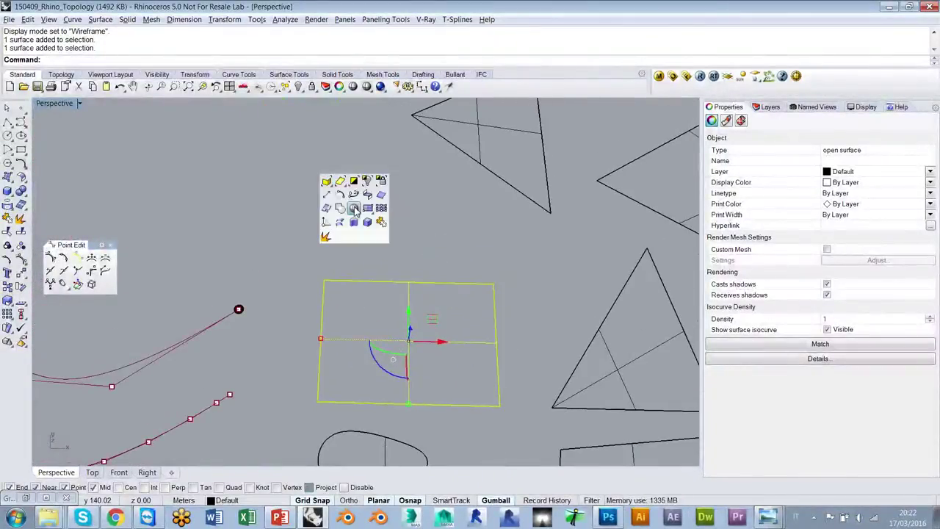
{"action": "left_click", "coordinate": [381, 209]}
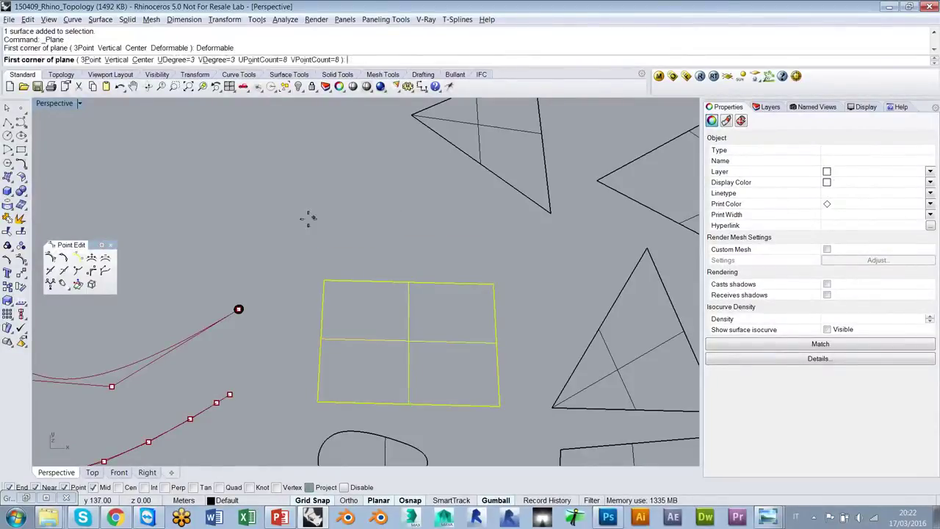
{"action": "left_click", "coordinate": [235, 235]}
{"action": "right_click_drag", "start_coordinate": [367, 224], "coordinate": [389, 236], "text": "shift"}
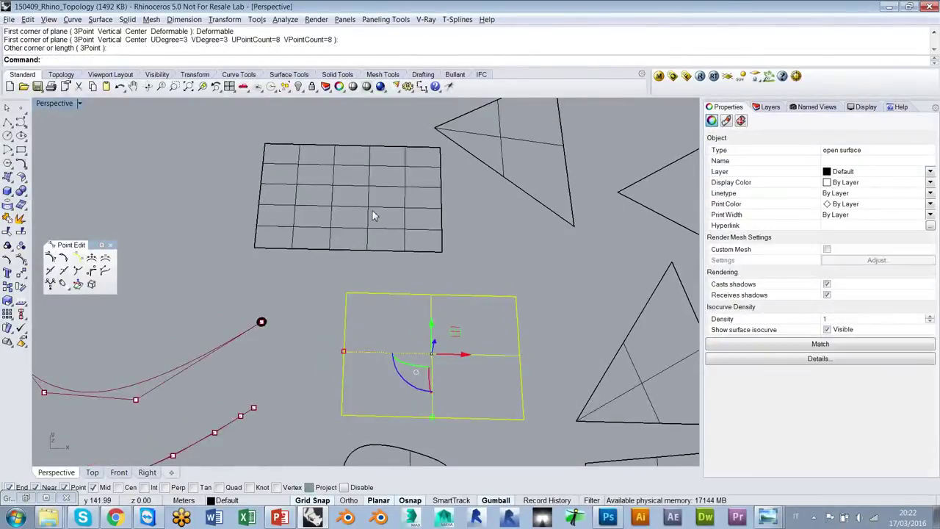
- Compare the deformable plane with the simple rectangular surface in shaded display
{"action": "left_click", "coordinate": [371, 207]}
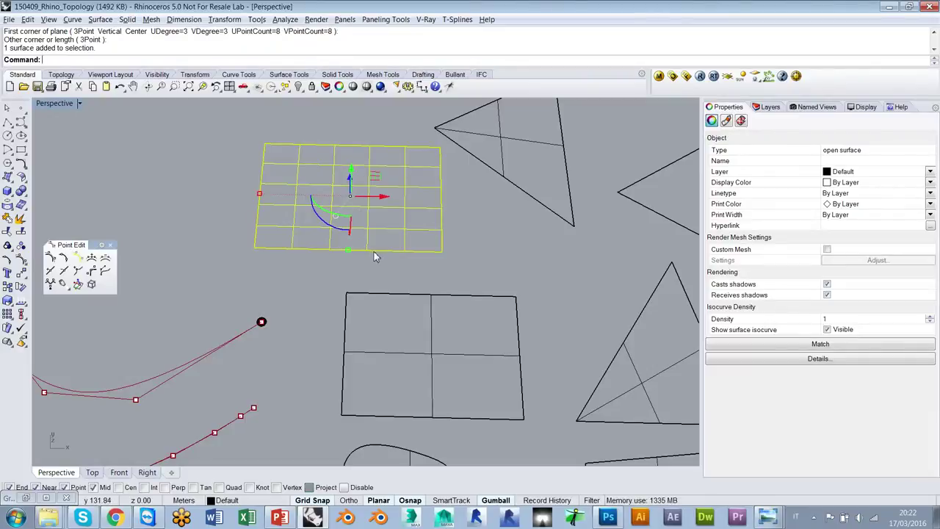
{"action": "left_click", "coordinate": [409, 271]}
{"action": "right_click_drag", "start_coordinate": [409, 275], "coordinate": [452, 235]}
{"action": "middle_click", "coordinate": [452, 233]}
{"action": "left_click", "coordinate": [452, 228]}
{"action": "mouse_move", "coordinate": [456, 284]}
{"action": "right_mouse_down"}
{"action": "mouse_move", "coordinate": [468, 266]}
{"action": "mouse_move", "coordinate": [476, 275]}
{"action": "right_mouse_up"}
{"action": "left_click", "coordinate": [476, 276]}
{"action": "left_click", "coordinate": [361, 258], "text": "shift"}
{"action": "left_click", "coordinate": [381, 332]}
{"action": "mouse_move", "coordinate": [381, 330]}
{"action": "right_mouse_down"}
{"action": "mouse_move", "coordinate": [401, 286]}
{"action": "mouse_move", "coordinate": [483, 266]}
{"action": "mouse_move", "coordinate": [404, 277]}
{"action": "mouse_move", "coordinate": [395, 342]}
{"action": "mouse_move", "coordinate": [390, 318]}
{"action": "right_mouse_up"}
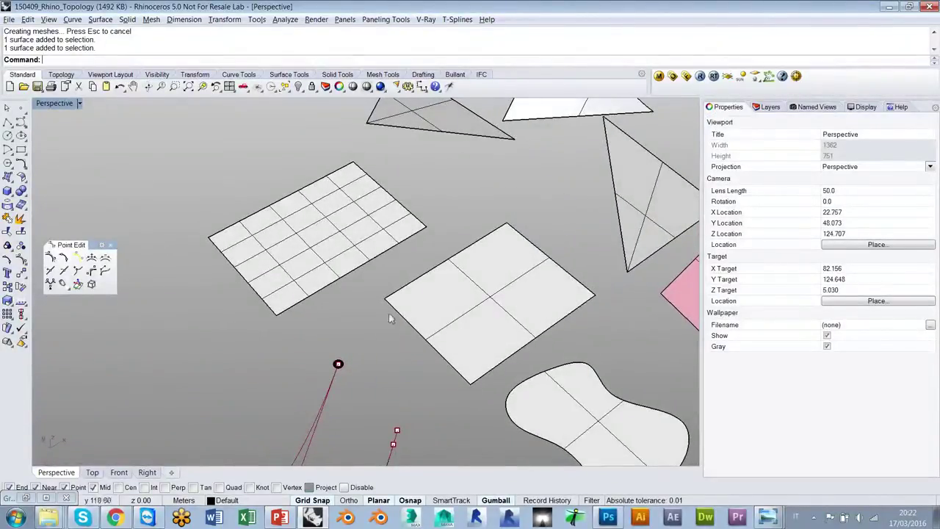
- Return the viewport to wireframe display and compare the isocurve layout of the two rectangular surfaces
{"action": "middle_click", "coordinate": [472, 188]}
{"action": "left_click", "coordinate": [475, 195]}
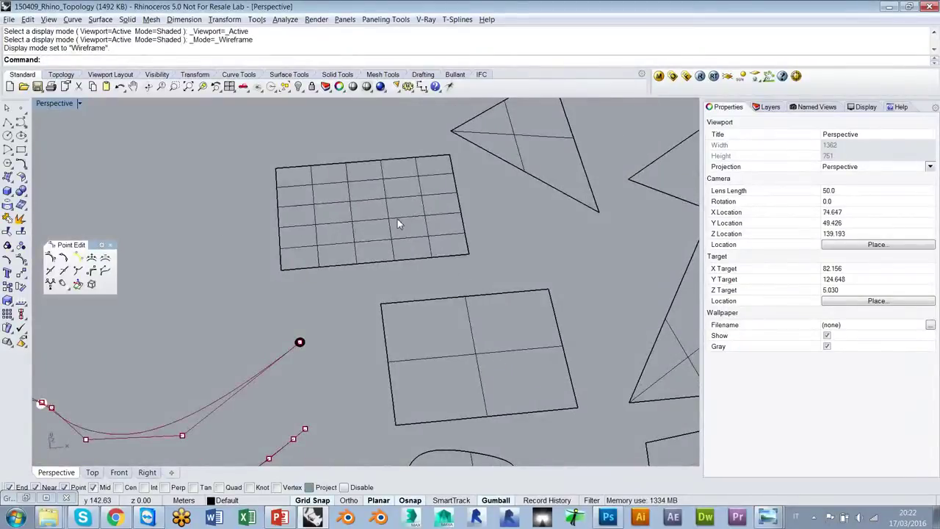
{"action": "left_click", "coordinate": [399, 223]}
{"action": "left_click", "coordinate": [478, 358]}
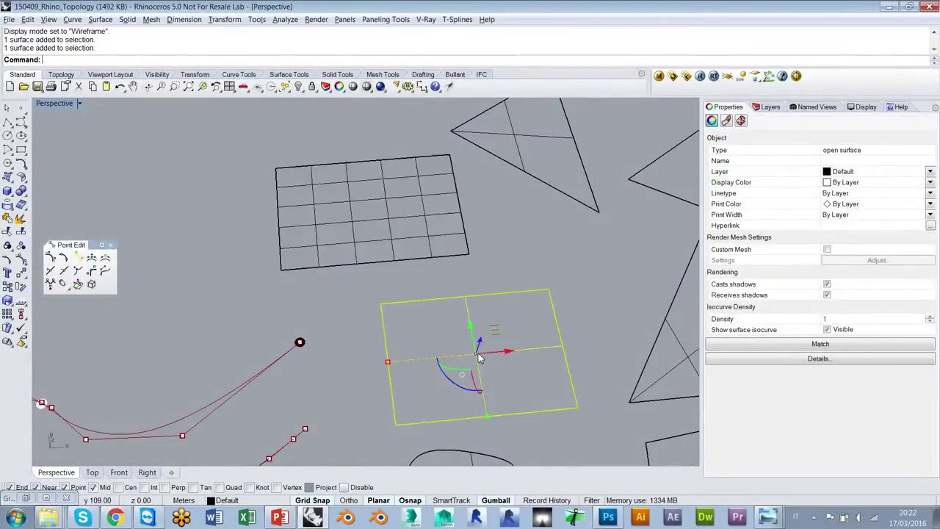
{"action": "left_click", "coordinate": [389, 294]}
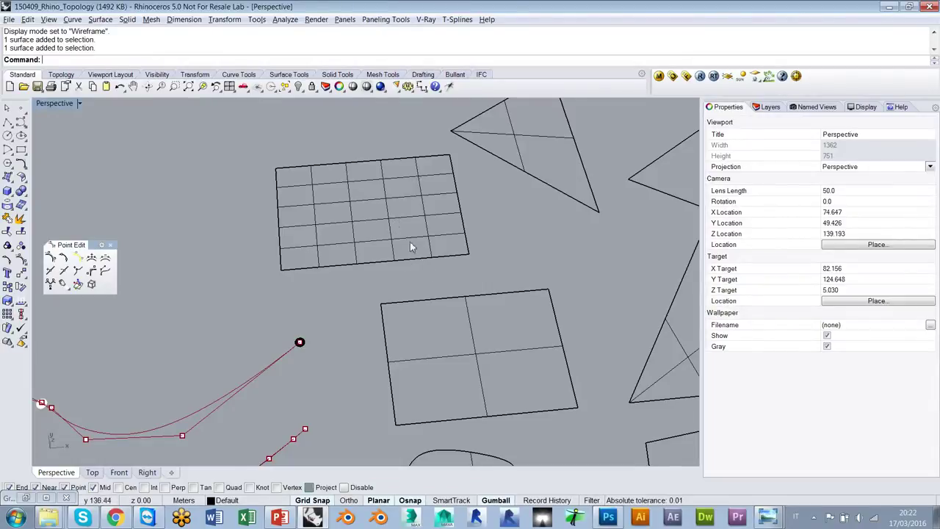
{"action": "right_click_drag", "start_coordinate": [469, 297], "coordinate": [445, 274], "text": "shift"}
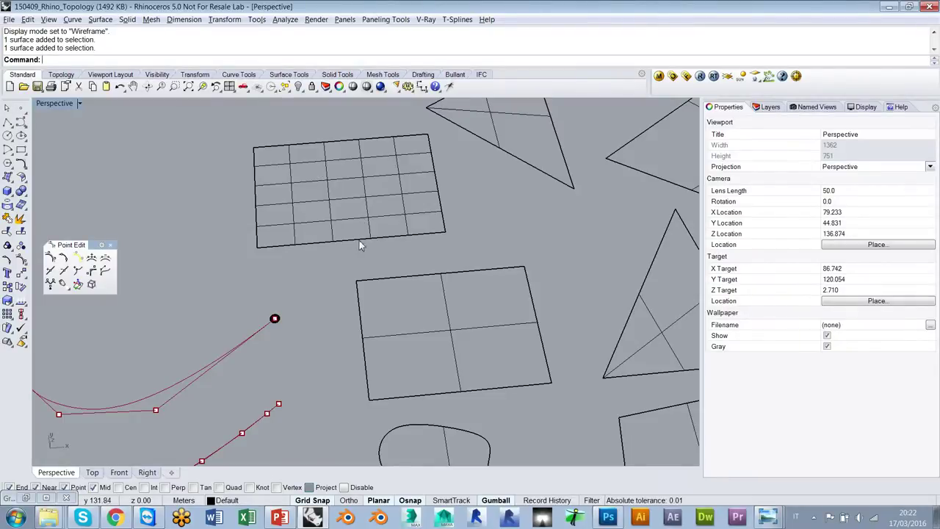
- Set the isocurve density of both rectangular surfaces to 10 and compare their grids
{"action": "left_click", "coordinate": [443, 291]}
{"action": "left_click", "coordinate": [403, 196], "text": "shift"}
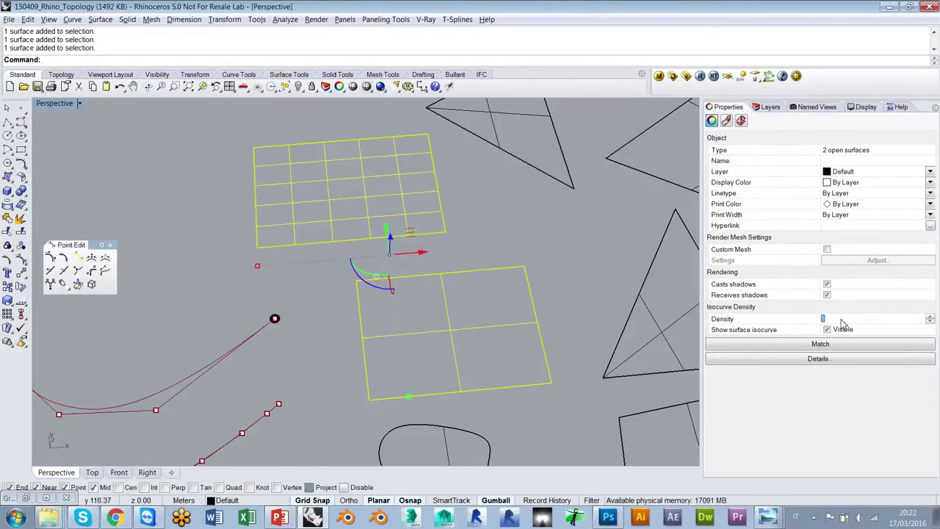
{"action": "left_click", "coordinate": [842, 321]}
{"action": "type", "text": "10"}
{"action": "key", "text": "Return"}
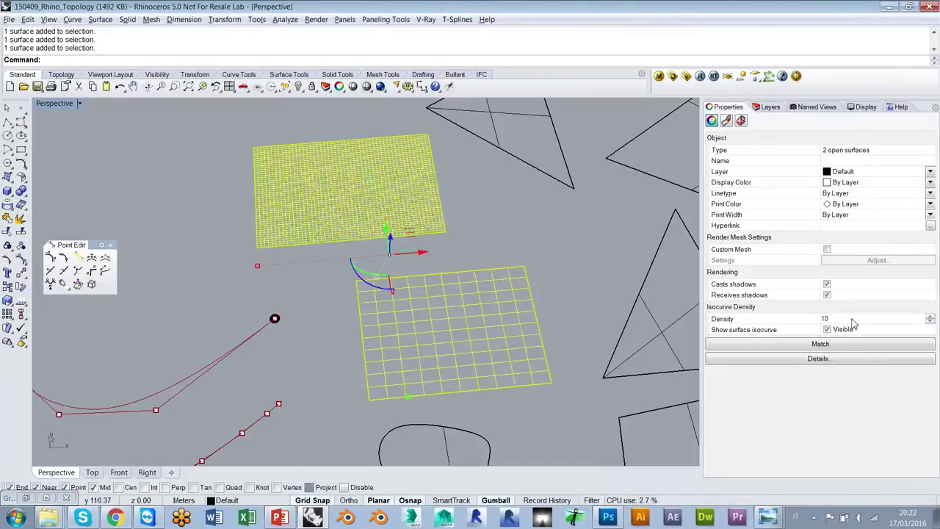
{"action": "right_click_drag", "start_coordinate": [488, 311], "coordinate": [514, 317], "text": "shift"}
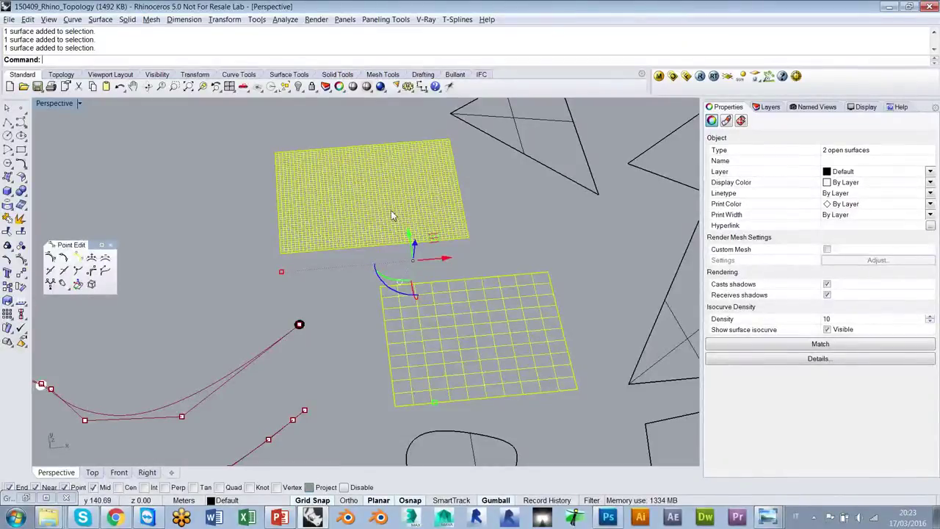
{"action": "right_click_drag", "start_coordinate": [393, 197], "coordinate": [429, 235], "text": "shift"}
{"action": "scroll", "coordinate": [430, 204], "scroll_direction": "up", "scroll_amount": 5}
{"action": "scroll", "coordinate": [394, 216], "scroll_direction": "down", "scroll_amount": 5}
{"action": "right_click_drag", "start_coordinate": [492, 214], "coordinate": [472, 211], "text": "shift"}
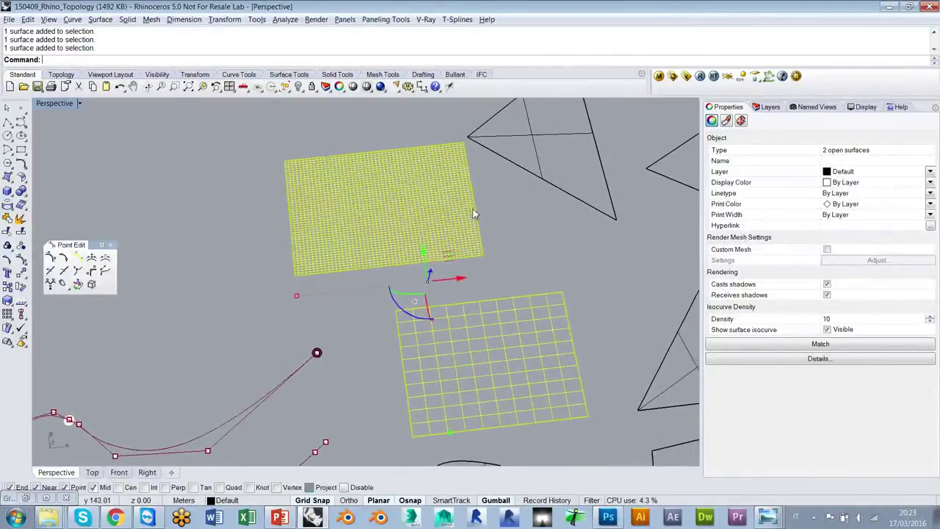
- Hide the isocurves of both rectangular surfaces and show them again
{"action": "left_click", "coordinate": [828, 329]}
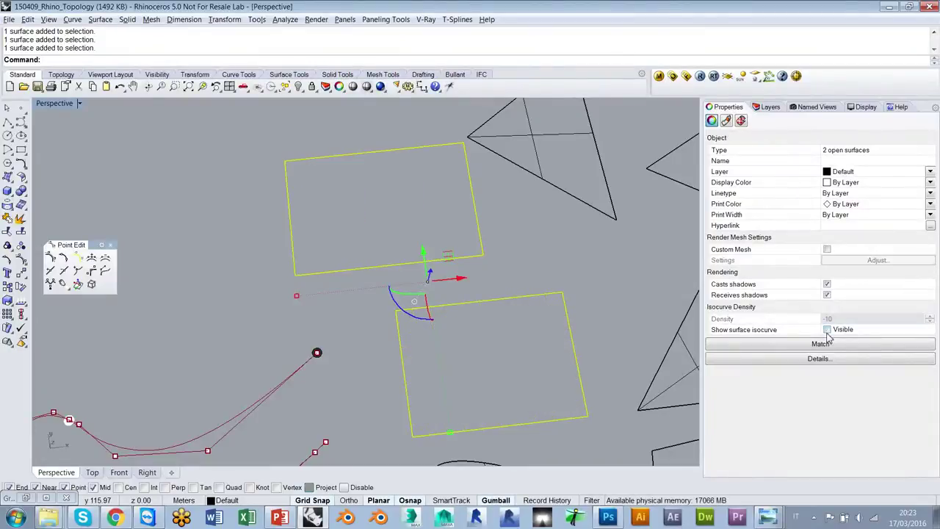
{"action": "left_click", "coordinate": [827, 329]}
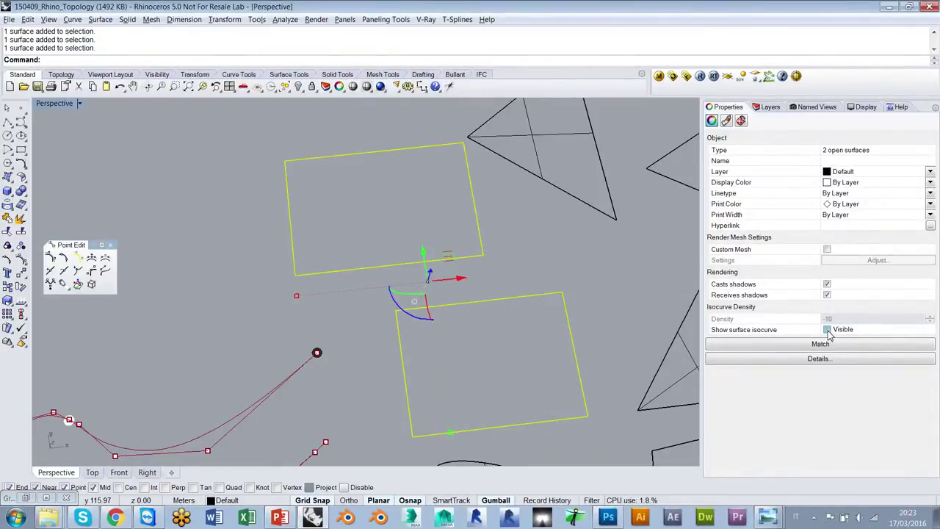
{"action": "right_click_drag", "start_coordinate": [438, 317], "coordinate": [492, 227]}
- Set the isocurve density of both rectangular surfaces to 1 and clear the selection
{"action": "left_click", "coordinate": [842, 320]}
{"action": "type", "text": "1"}
{"action": "key", "text": "Return"}
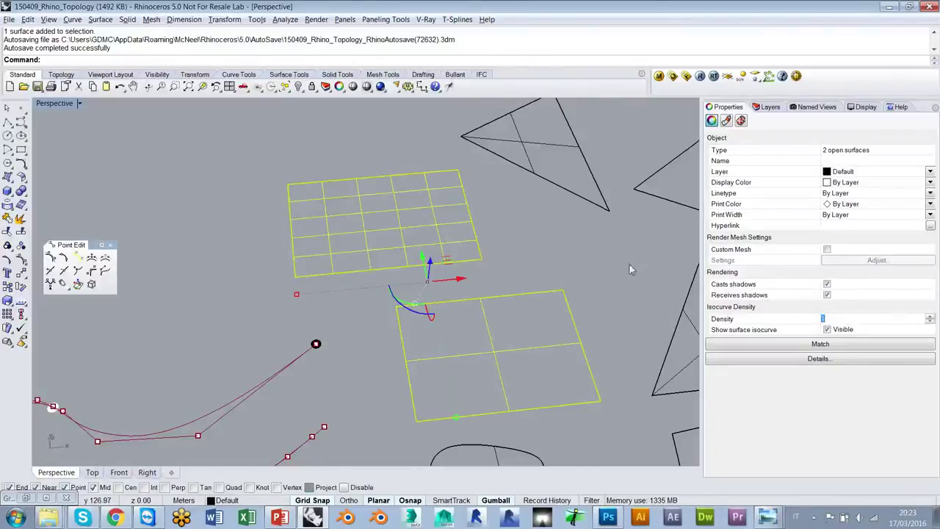
{"action": "left_click", "coordinate": [555, 253]}
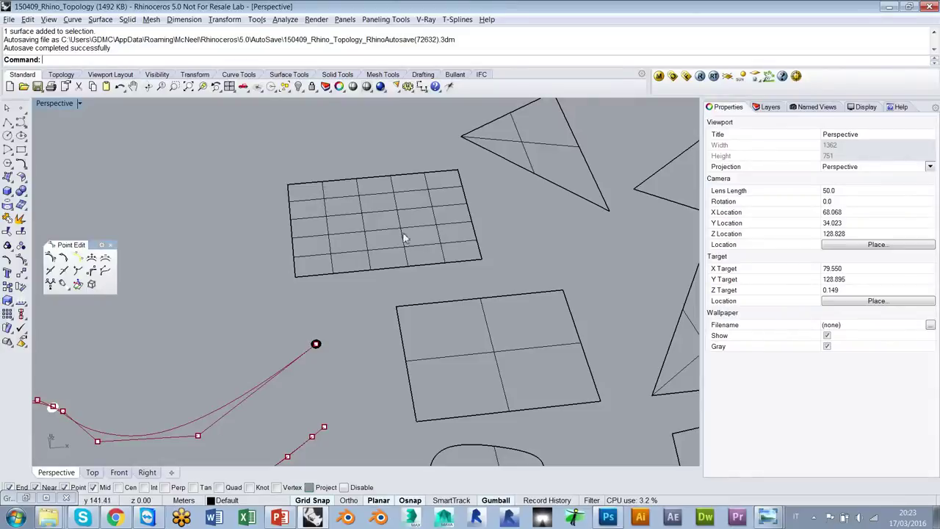
- Frame the blue four-point surface in the model and place the Grasshopper window beside it
{"action": "right_click_drag", "start_coordinate": [508, 288], "coordinate": [501, 328]}
{"action": "scroll", "coordinate": [416, 182], "scroll_direction": "down", "scroll_amount": 2}
{"action": "scroll", "coordinate": [417, 182], "scroll_direction": "down", "scroll_amount": 7}
{"action": "right_click_drag", "start_coordinate": [544, 368], "coordinate": [495, 188], "text": "shift"}
{"action": "scroll", "coordinate": [419, 316], "scroll_direction": "up", "scroll_amount": 6}
{"action": "right_click_drag", "start_coordinate": [420, 316], "coordinate": [453, 320]}
{"action": "scroll", "coordinate": [434, 330], "scroll_direction": "up", "scroll_amount": 2}
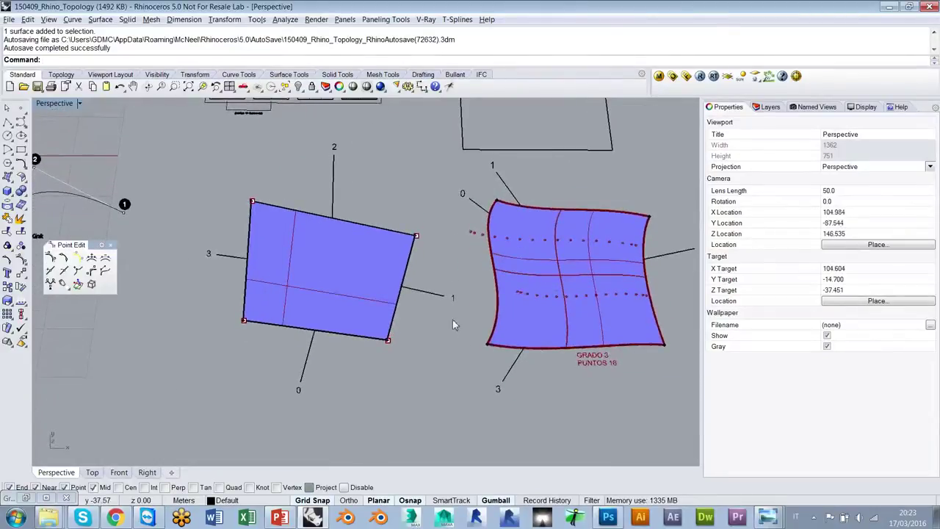
{"action": "left_click", "coordinate": [26, 497]}
{"action": "left_click_drag", "start_coordinate": [391, 35], "coordinate": [790, 33]}
- Locate the SUPERFICIE BILINEAL group in the Grasshopper definition while keeping the four-point surface in view
{"action": "scroll", "coordinate": [271, 250], "scroll_direction": "up", "scroll_amount": 2}
{"action": "scroll", "coordinate": [271, 251], "scroll_direction": "up", "scroll_amount": 3}
{"action": "right_click_drag", "start_coordinate": [340, 260], "coordinate": [346, 274], "text": "shift"}
{"action": "scroll", "coordinate": [381, 236], "scroll_direction": "down", "scroll_amount": 5}
{"action": "right_click_drag", "start_coordinate": [381, 237], "coordinate": [388, 254]}
{"action": "right_click_drag", "start_coordinate": [714, 273], "coordinate": [724, 295]}
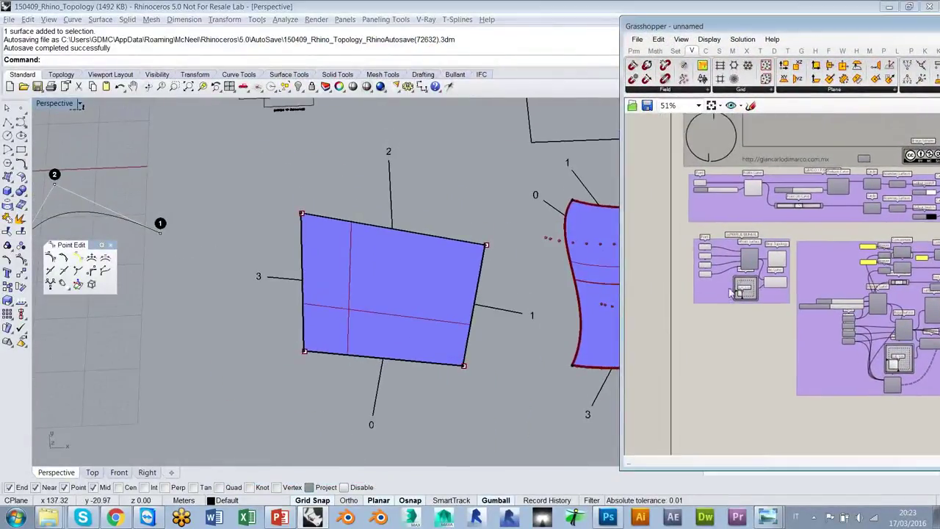
{"action": "scroll", "coordinate": [726, 293], "scroll_direction": "up", "scroll_amount": 4}
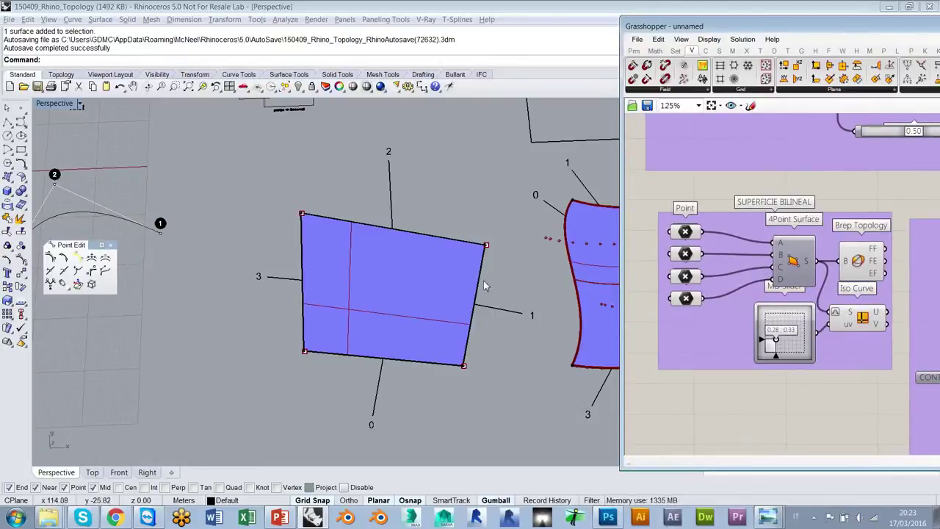
- Examine the bilinear surface's four corner points, numbered edges and crossing isocurves
{"action": "scroll", "coordinate": [423, 286], "scroll_direction": "up", "scroll_amount": 3}
{"action": "scroll", "coordinate": [424, 260], "scroll_direction": "down", "scroll_amount": 3}
{"action": "scroll", "coordinate": [410, 253], "scroll_direction": "up", "scroll_amount": 2}
{"action": "scroll", "coordinate": [411, 268], "scroll_direction": "down", "scroll_amount": 3}
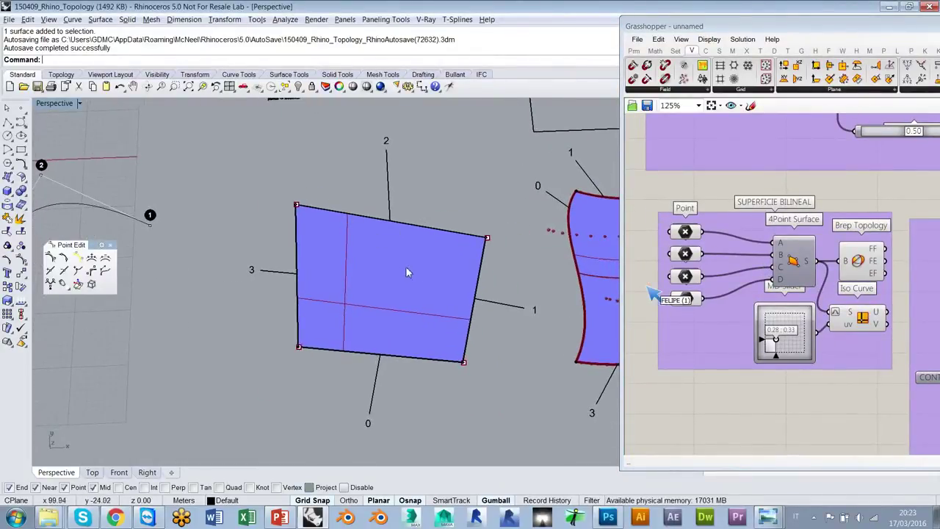
{"action": "scroll", "coordinate": [410, 270], "scroll_direction": "up", "scroll_amount": 1}
{"action": "right_click_drag", "start_coordinate": [418, 268], "coordinate": [413, 265], "text": "shift"}
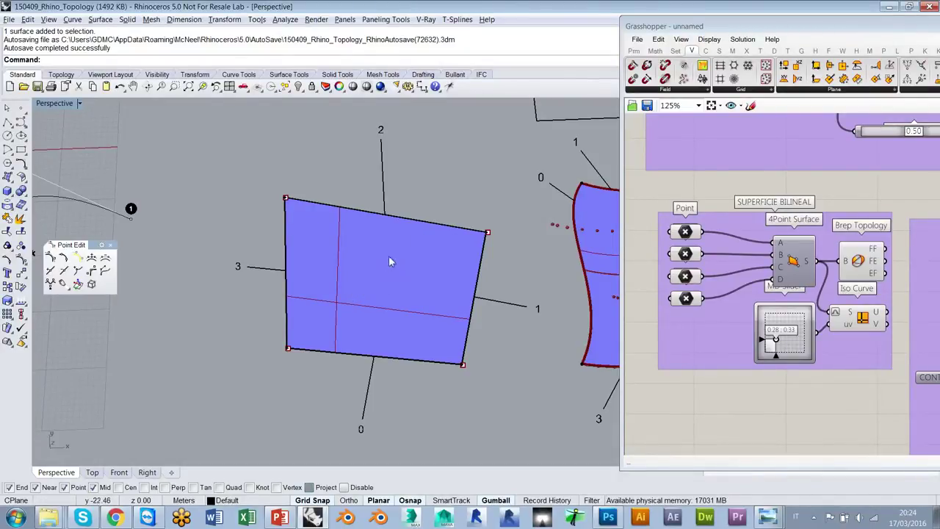
{"action": "scroll", "coordinate": [385, 264], "scroll_direction": "up", "scroll_amount": 3}
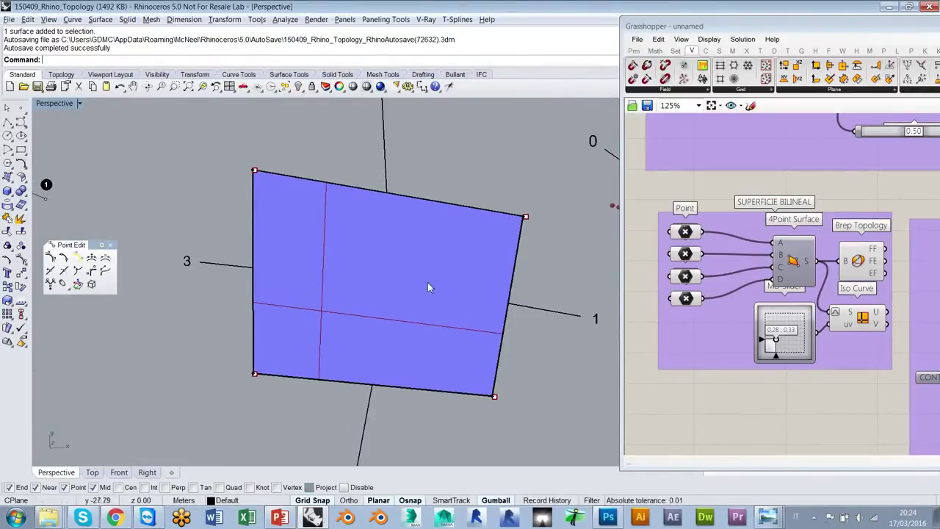
{"action": "scroll", "coordinate": [368, 270], "scroll_direction": "down", "scroll_amount": 2}
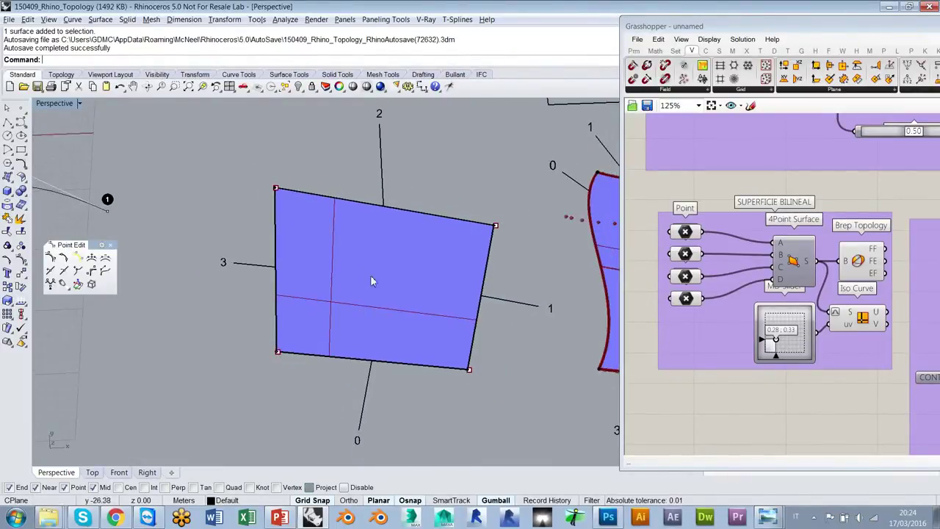
- Set the MD Slider driving the bilinear surface's isocurves to 0.24 ; 0.28 and check the isocurve positions
{"action": "scroll", "coordinate": [837, 353], "scroll_direction": "up", "scroll_amount": 3}
{"action": "scroll", "coordinate": [767, 340], "scroll_direction": "up", "scroll_amount": 2}
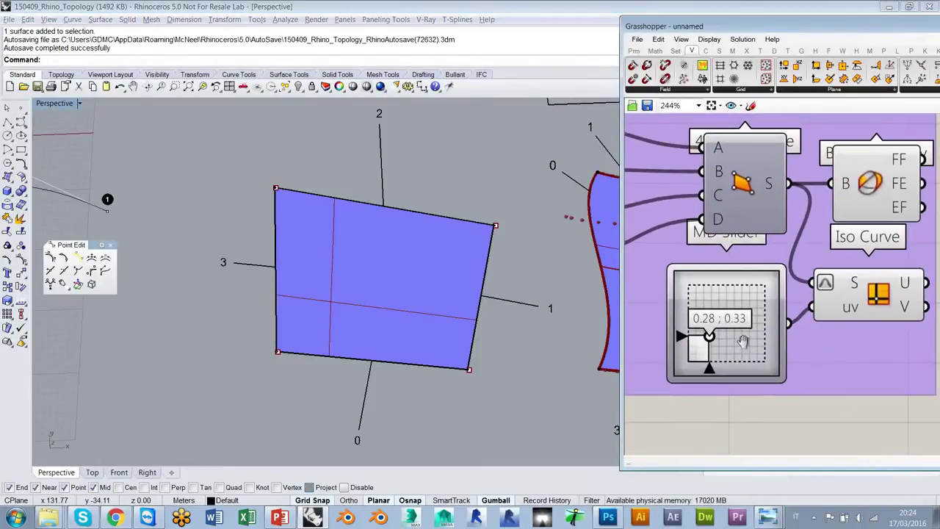
{"action": "mouse_move", "coordinate": [707, 338]}
{"action": "left_mouse_down"}
{"action": "mouse_move", "coordinate": [689, 358]}
{"action": "mouse_move", "coordinate": [708, 344]}
{"action": "mouse_move", "coordinate": [738, 361]}
{"action": "mouse_move", "coordinate": [689, 345]}
{"action": "mouse_move", "coordinate": [749, 351]}
{"action": "mouse_move", "coordinate": [723, 285]}
{"action": "mouse_move", "coordinate": [687, 302]}
{"action": "mouse_move", "coordinate": [728, 323]}
{"action": "mouse_move", "coordinate": [710, 338]}
{"action": "mouse_move", "coordinate": [752, 315]}
{"action": "mouse_move", "coordinate": [709, 296]}
{"action": "mouse_move", "coordinate": [705, 341]}
{"action": "left_mouse_up"}
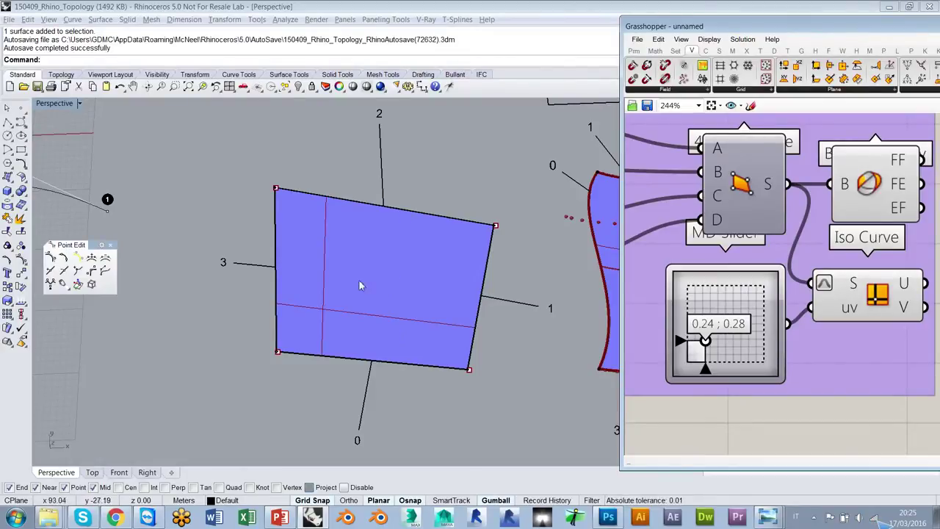
{"action": "right_click_drag", "start_coordinate": [439, 265], "coordinate": [425, 269], "text": "shift"}
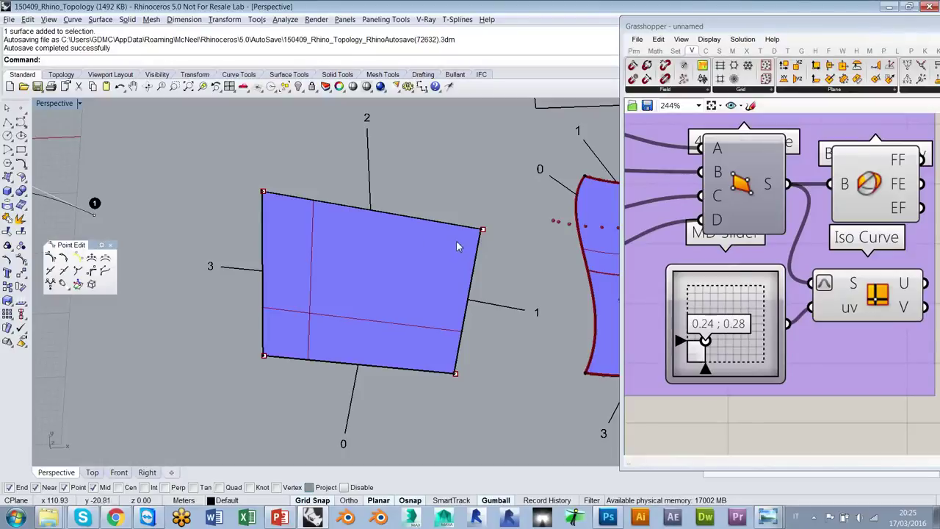
{"action": "right_click_drag", "start_coordinate": [506, 273], "coordinate": [442, 226], "text": "shift"}
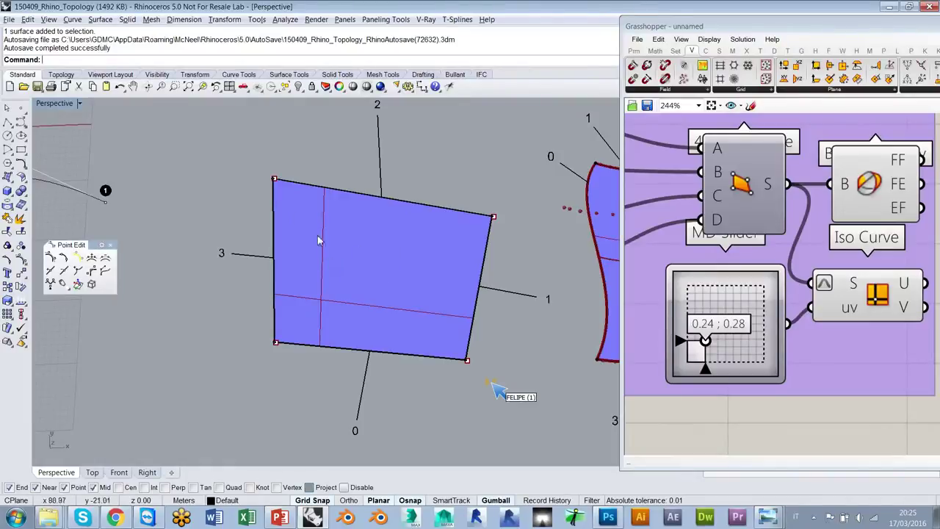
- Examine the curved degree 3 surface with 16 points, its edge points and isocurves, alongside its Grasshopper definition
{"action": "right_click_drag", "start_coordinate": [534, 305], "coordinate": [231, 312], "text": "shift"}
{"action": "mouse_move", "coordinate": [407, 283]}
{"action": "right_mouse_down"}
{"action": "mouse_move", "coordinate": [512, 182]}
{"action": "mouse_move", "coordinate": [418, 283]}
{"action": "right_mouse_up"}
{"action": "scroll", "coordinate": [424, 391], "scroll_direction": "up", "scroll_amount": 2}
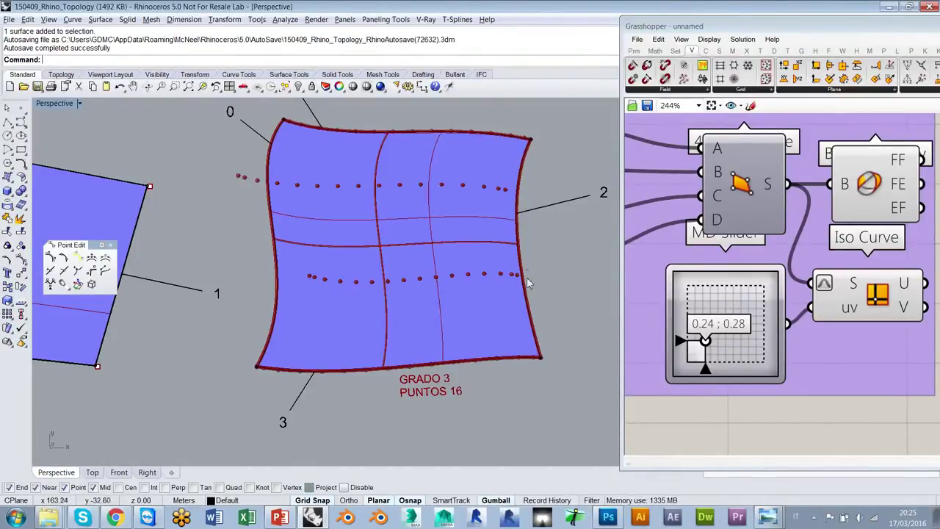
{"action": "scroll", "coordinate": [389, 323], "scroll_direction": "down", "scroll_amount": 1}
{"action": "scroll", "coordinate": [723, 209], "scroll_direction": "down", "scroll_amount": 5}
{"action": "right_click_drag", "start_coordinate": [727, 205], "coordinate": [722, 204]}
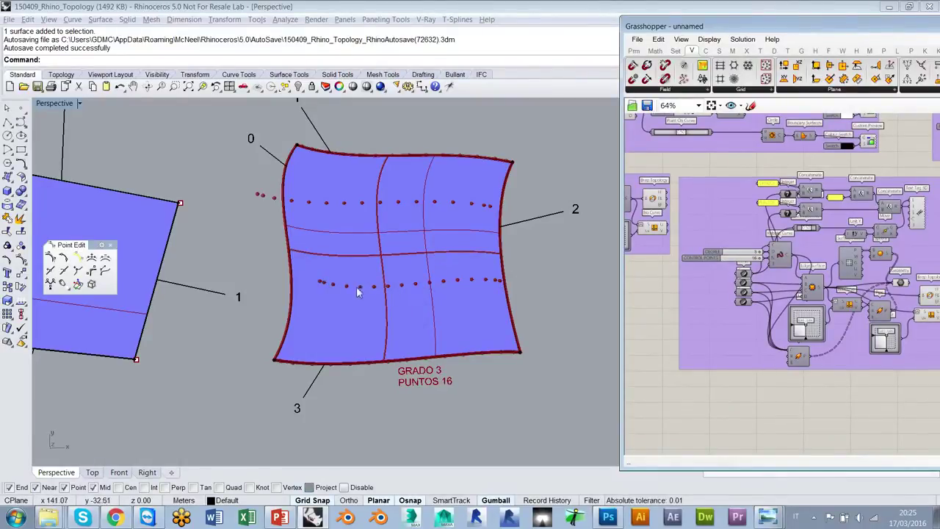
{"action": "scroll", "coordinate": [367, 351], "scroll_direction": "up", "scroll_amount": 8}
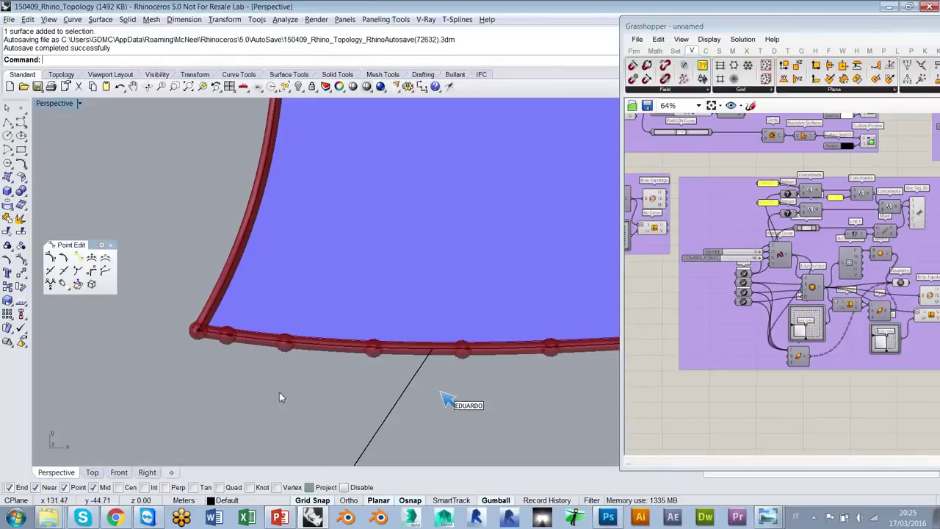
{"action": "scroll", "coordinate": [283, 395], "scroll_direction": "down", "scroll_amount": 8}
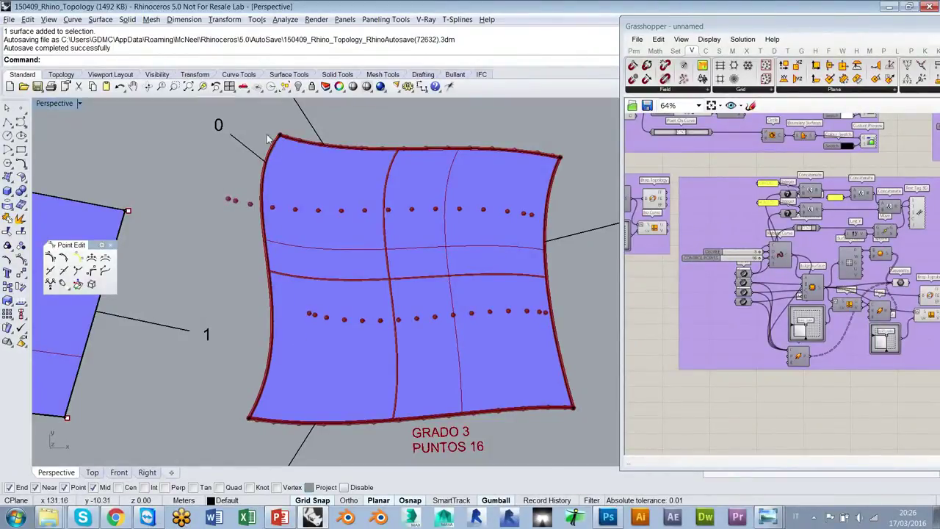
{"action": "scroll", "coordinate": [341, 234], "scroll_direction": "down", "scroll_amount": 3}
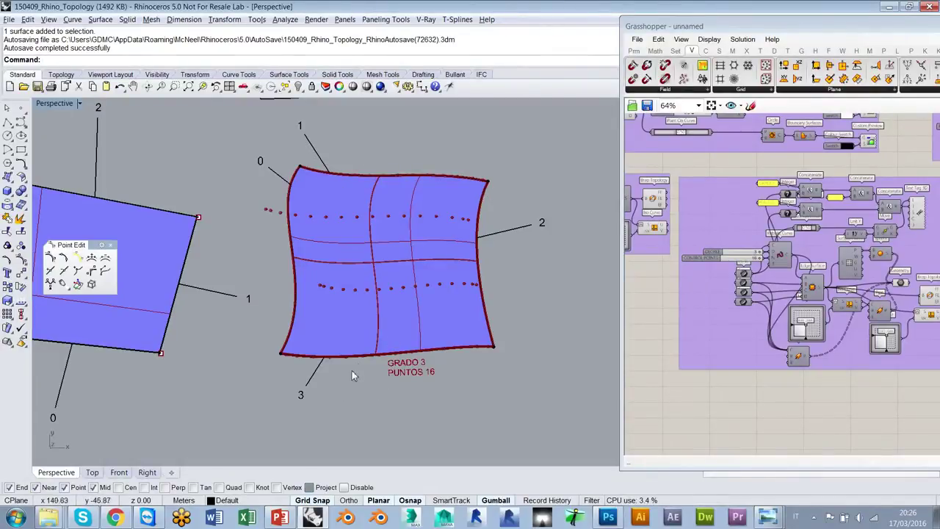
{"action": "scroll", "coordinate": [401, 295], "scroll_direction": "up", "scroll_amount": 2}
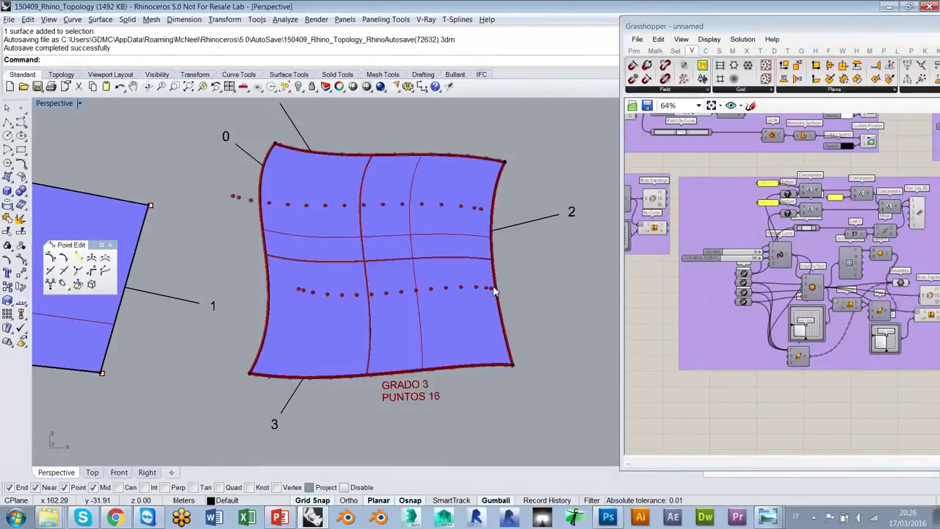
- Reposition both pairs of crossing isocurves on the degree 3 surface with the group's two MD Sliders
{"action": "scroll", "coordinate": [757, 322], "scroll_direction": "up", "scroll_amount": 3}
{"action": "mouse_move", "coordinate": [756, 322]}
{"action": "left_mouse_down"}
{"action": "mouse_move", "coordinate": [797, 317]}
{"action": "mouse_move", "coordinate": [787, 323]}
{"action": "mouse_move", "coordinate": [780, 308]}
{"action": "mouse_move", "coordinate": [769, 330]}
{"action": "mouse_move", "coordinate": [766, 312]}
{"action": "left_mouse_up"}
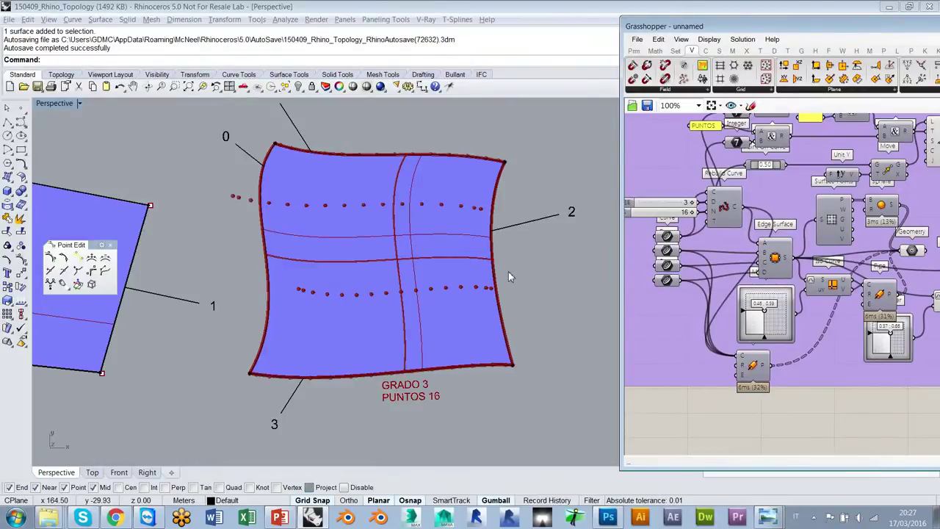
{"action": "scroll", "coordinate": [754, 287], "scroll_direction": "down", "scroll_amount": 1}
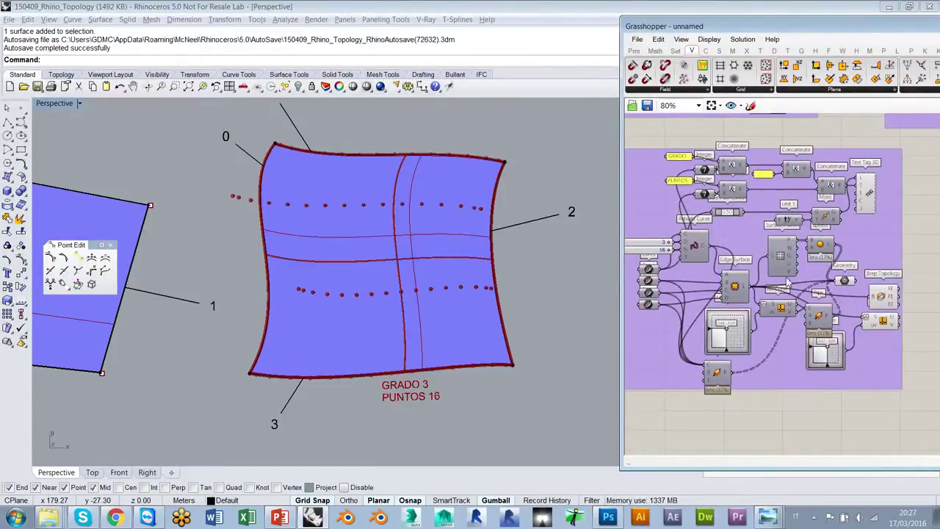
{"action": "scroll", "coordinate": [727, 326], "scroll_direction": "up", "scroll_amount": 3}
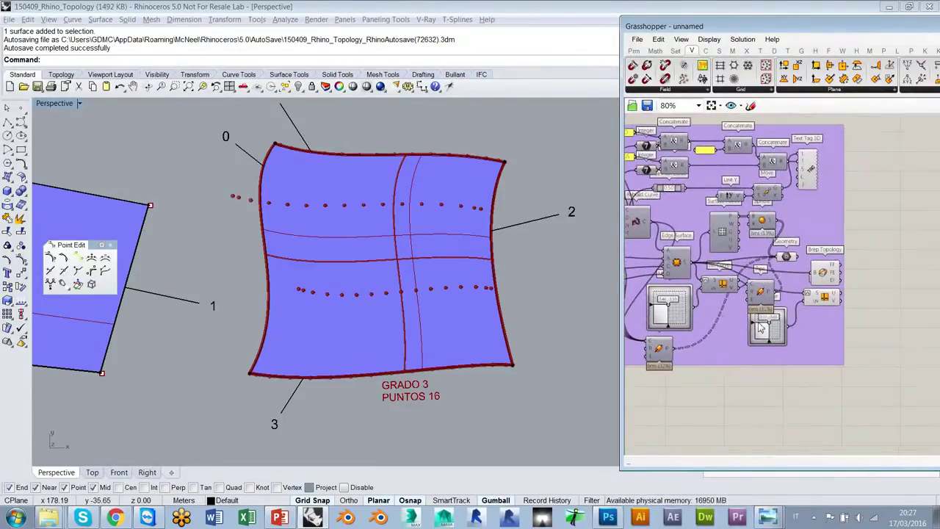
{"action": "mouse_move", "coordinate": [778, 324]}
{"action": "left_mouse_down"}
{"action": "mouse_move", "coordinate": [760, 351]}
{"action": "mouse_move", "coordinate": [785, 323]}
{"action": "left_mouse_up"}
{"action": "right_click_drag", "start_coordinate": [735, 316], "coordinate": [818, 302]}
{"action": "scroll", "coordinate": [817, 301], "scroll_direction": "down", "scroll_amount": 2}
{"action": "scroll", "coordinate": [721, 288], "scroll_direction": "up", "scroll_amount": 1}
{"action": "mouse_move", "coordinate": [721, 293]}
{"action": "left_mouse_down"}
{"action": "mouse_move", "coordinate": [708, 308]}
{"action": "mouse_move", "coordinate": [724, 290]}
{"action": "mouse_move", "coordinate": [708, 297]}
{"action": "left_mouse_up"}
{"action": "right_click_drag", "start_coordinate": [773, 301], "coordinate": [812, 324]}
{"action": "scroll", "coordinate": [715, 305], "scroll_direction": "down", "scroll_amount": 2}
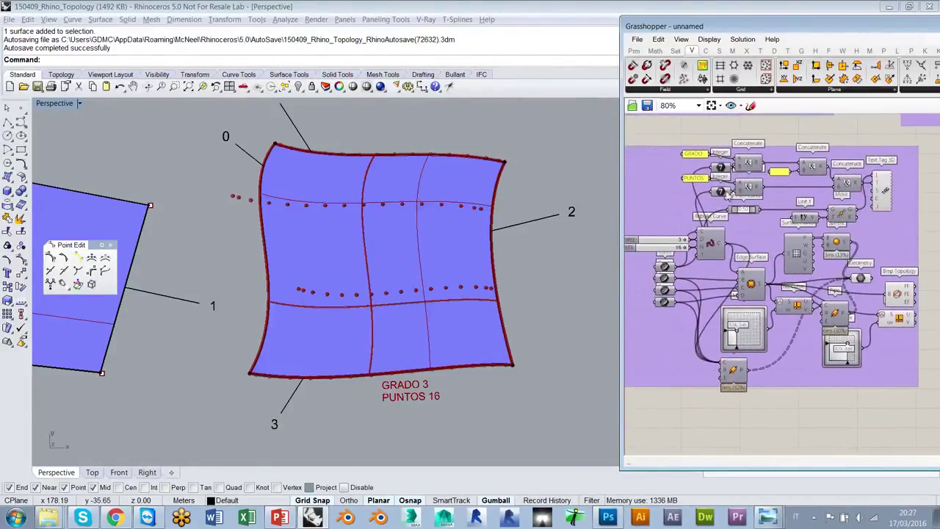
- Set the Perspective viewport to Shaded display with the full set of example curves and surfaces in view
{"action": "right_click_drag", "start_coordinate": [427, 233], "coordinate": [518, 244]}
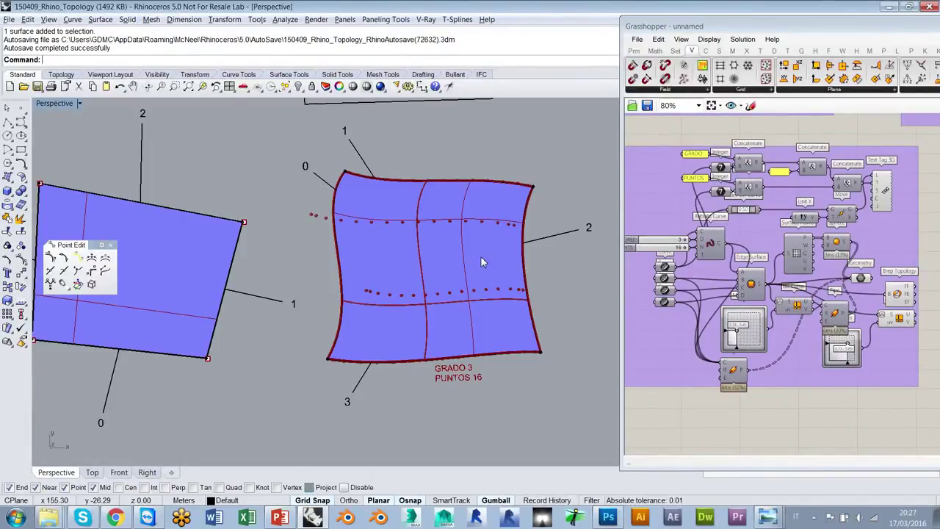
{"action": "scroll", "coordinate": [494, 301], "scroll_direction": "down", "scroll_amount": 5}
{"action": "right_click_drag", "start_coordinate": [431, 325], "coordinate": [334, 388], "text": "shift"}
{"action": "left_click", "coordinate": [368, 87]}
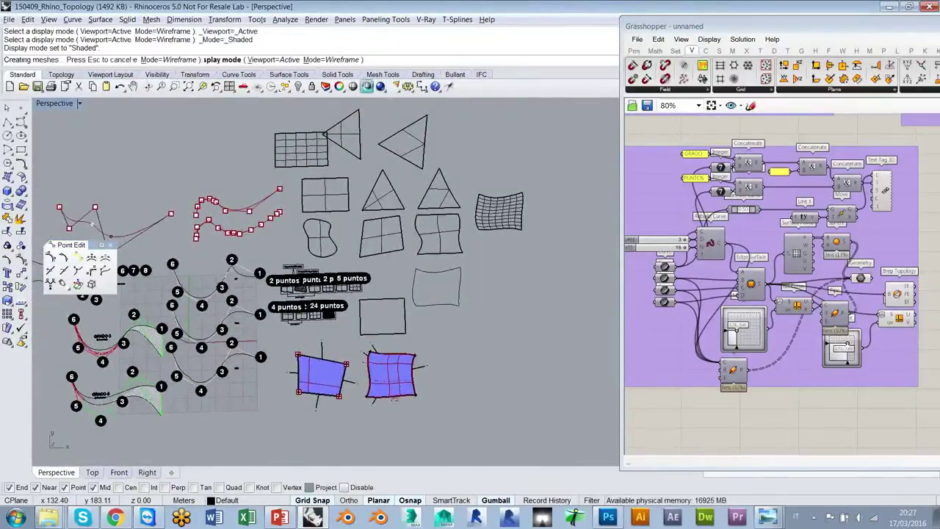
- Examine the shaded example surfaces, comparing the rectangular, triangular, trimmed and curved patches and their isocurves with the example curves
{"action": "right_click_drag", "start_coordinate": [439, 224], "coordinate": [440, 197]}
{"action": "scroll", "coordinate": [439, 199], "scroll_direction": "up", "scroll_amount": 5}
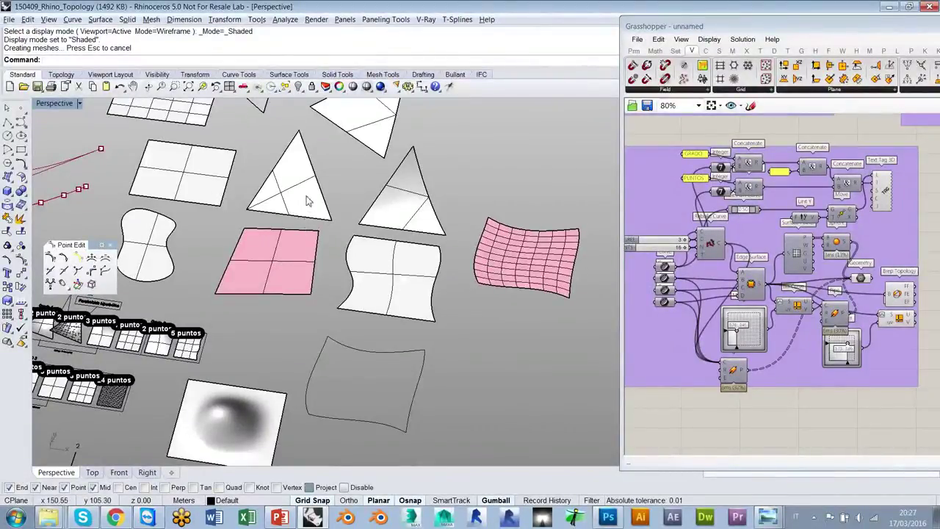
{"action": "scroll", "coordinate": [334, 270], "scroll_direction": "down", "scroll_amount": 3}
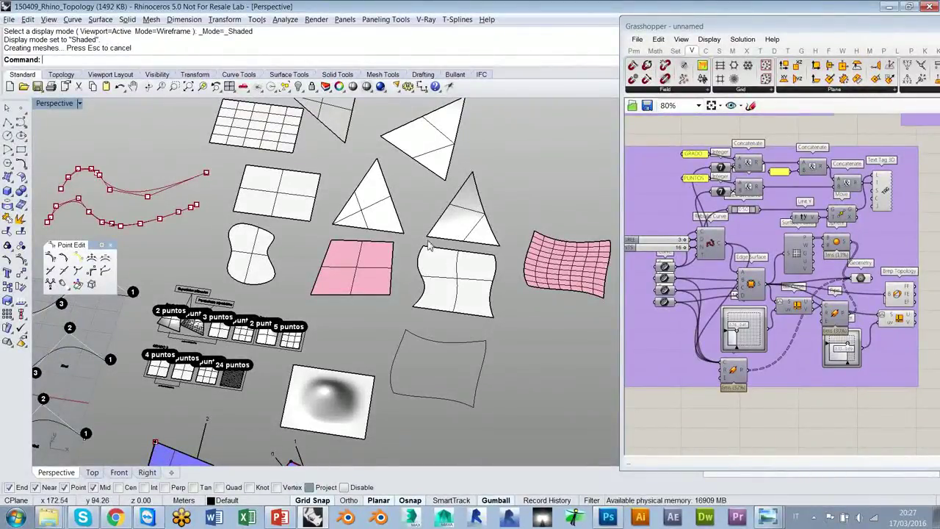
{"action": "mouse_move", "coordinate": [435, 251]}
{"action": "right_mouse_down"}
{"action": "mouse_move", "coordinate": [449, 248]}
{"action": "mouse_move", "coordinate": [433, 244]}
{"action": "right_mouse_up"}
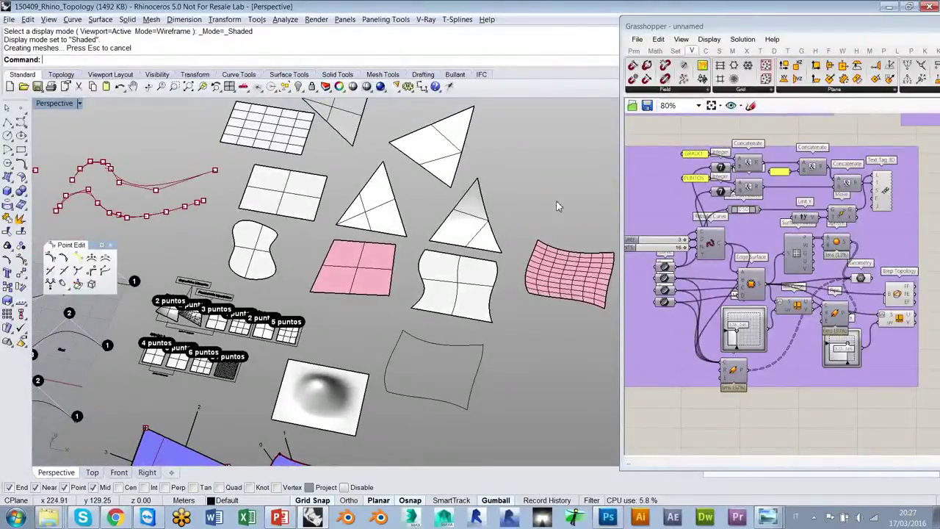
{"action": "scroll", "coordinate": [555, 194], "scroll_direction": "down", "scroll_amount": 2}
{"action": "right_click_drag", "start_coordinate": [417, 248], "coordinate": [481, 215]}
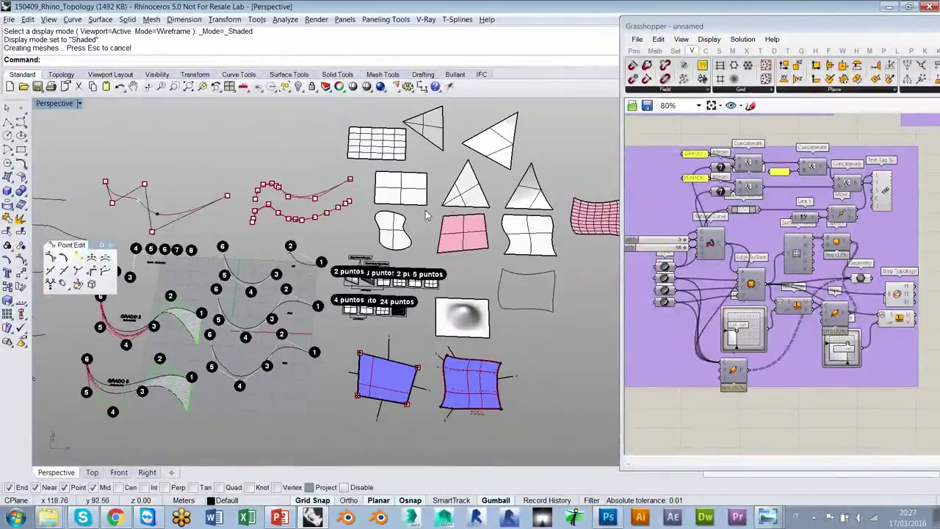
{"action": "left_click", "coordinate": [114, 52]}
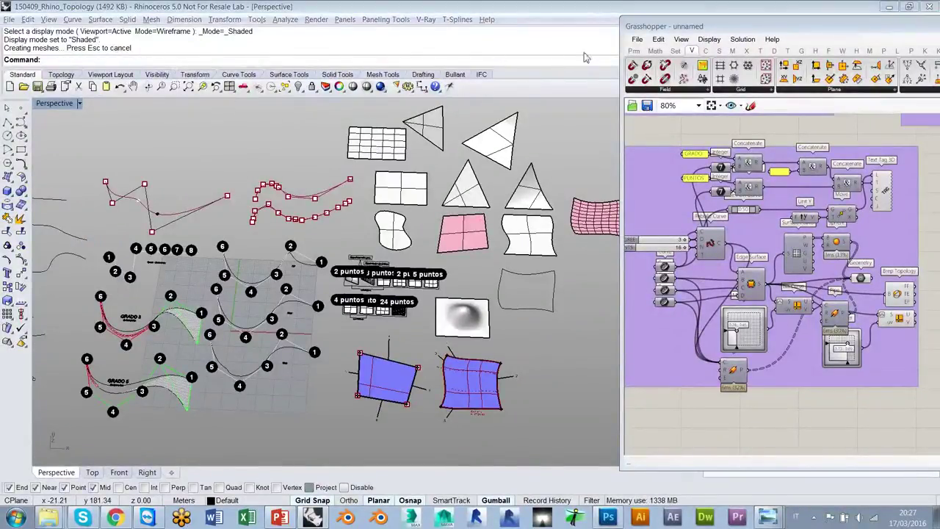
{"action": "right_click_drag", "start_coordinate": [395, 200], "coordinate": [449, 196], "text": "shift"}
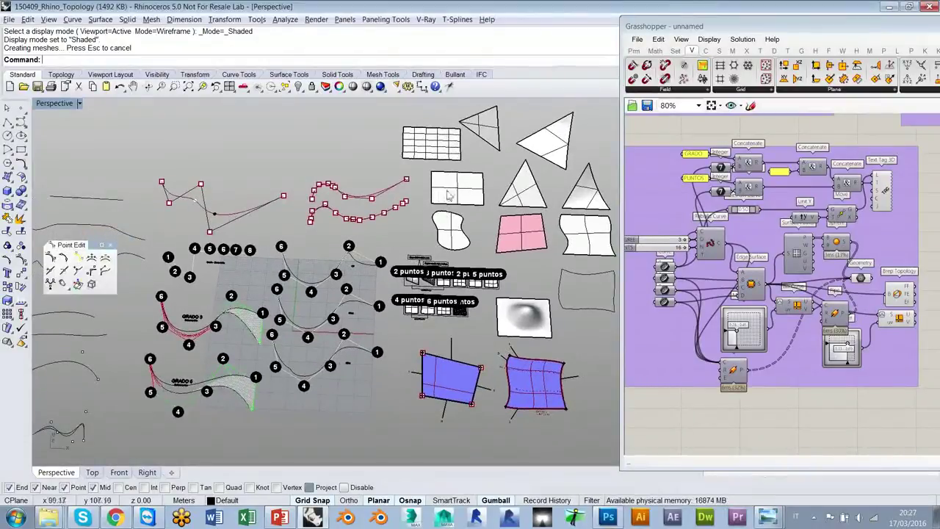
- Close the floating Point Edit toolbar and review the curve and surface examples together
{"action": "left_click", "coordinate": [110, 244]}
{"action": "right_click_drag", "start_coordinate": [378, 237], "coordinate": [408, 235], "text": "shift"}
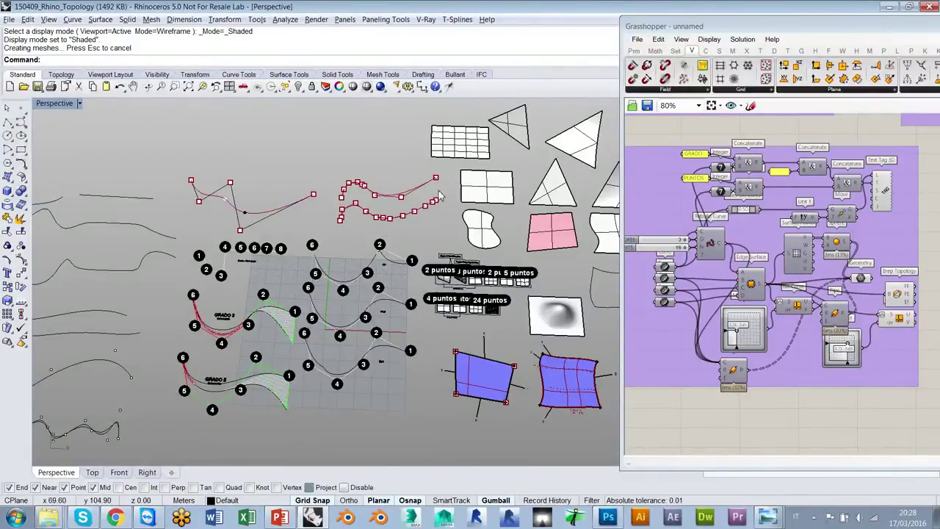
{"action": "right_click_drag", "start_coordinate": [481, 236], "coordinate": [435, 241], "text": "shift"}
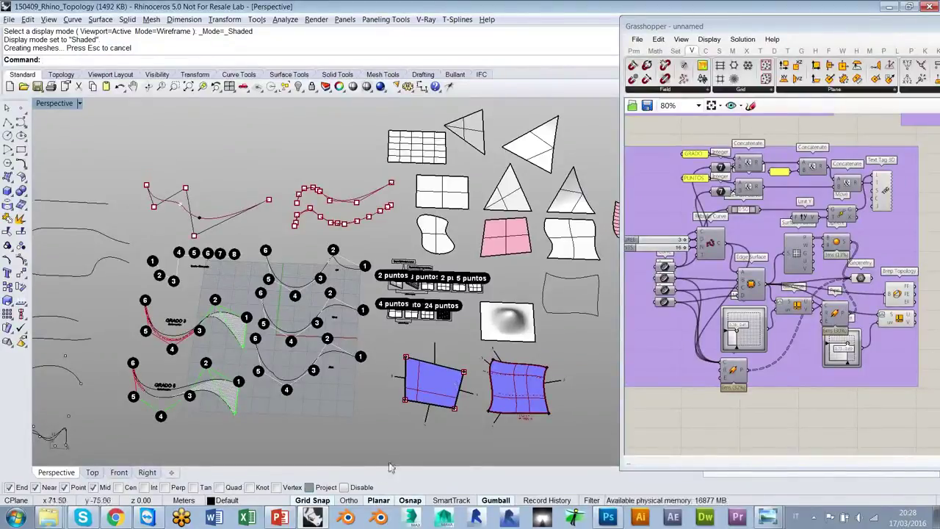
- Switch to the PowerPoint presentation, start the slide show from slide 11 and advance to the following "¿Qué más?" slide
{"action": "left_click", "coordinate": [283, 518]}
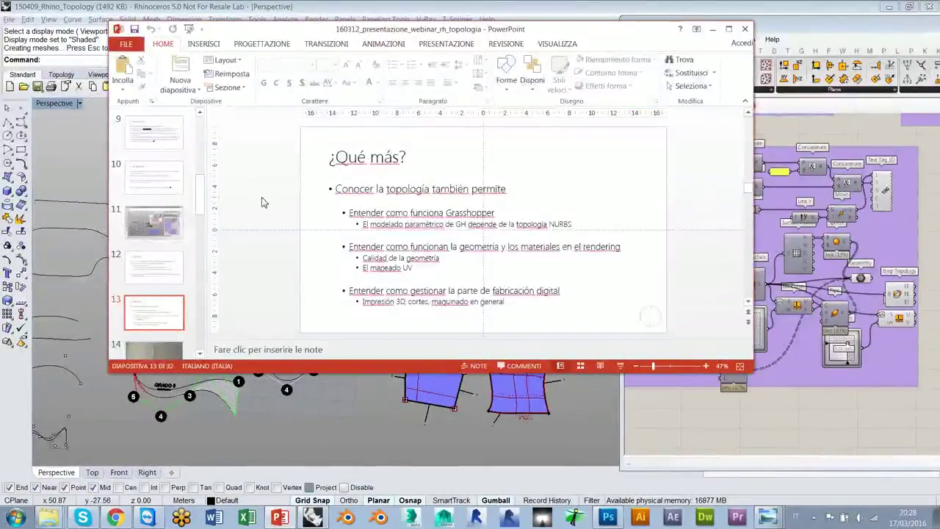
{"action": "left_click", "coordinate": [166, 230]}
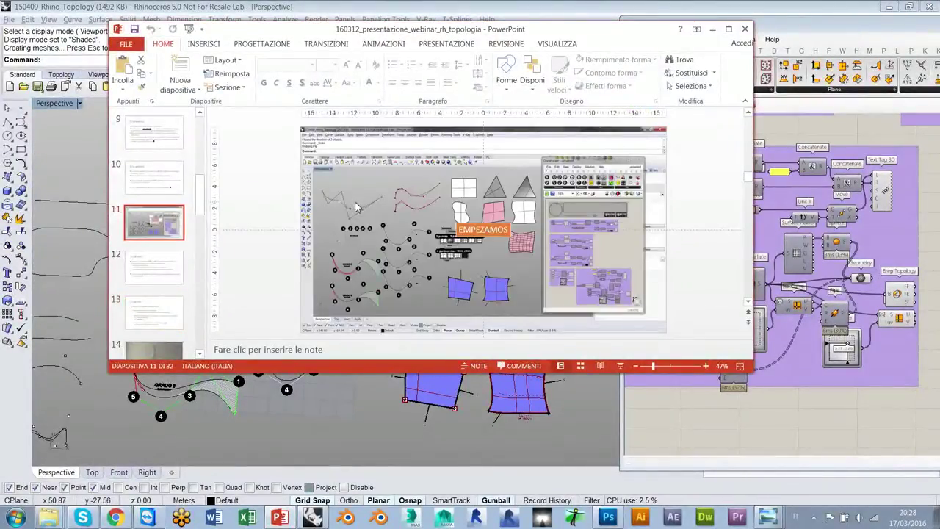
{"action": "key", "text": "shift+F5"}
{"action": "key", "text": "Right"}
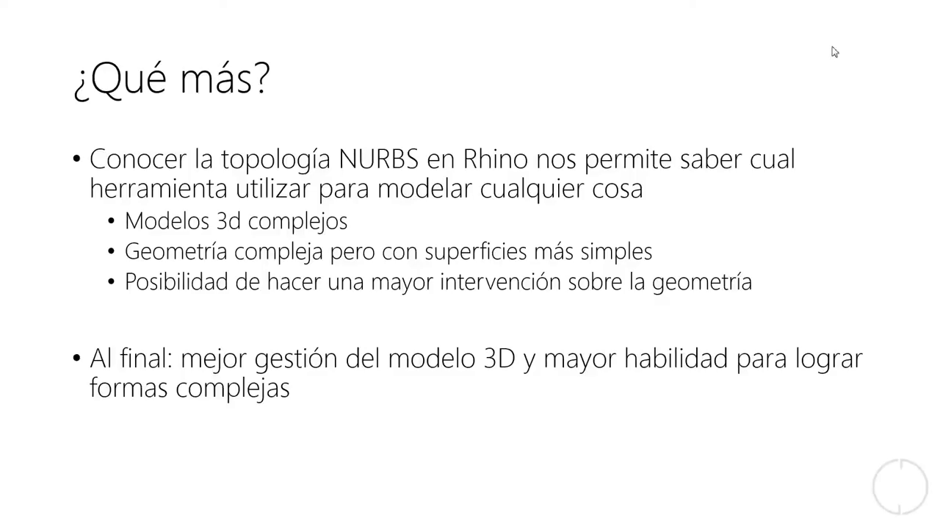
{"action": "key", "text": "alt+Tab"}
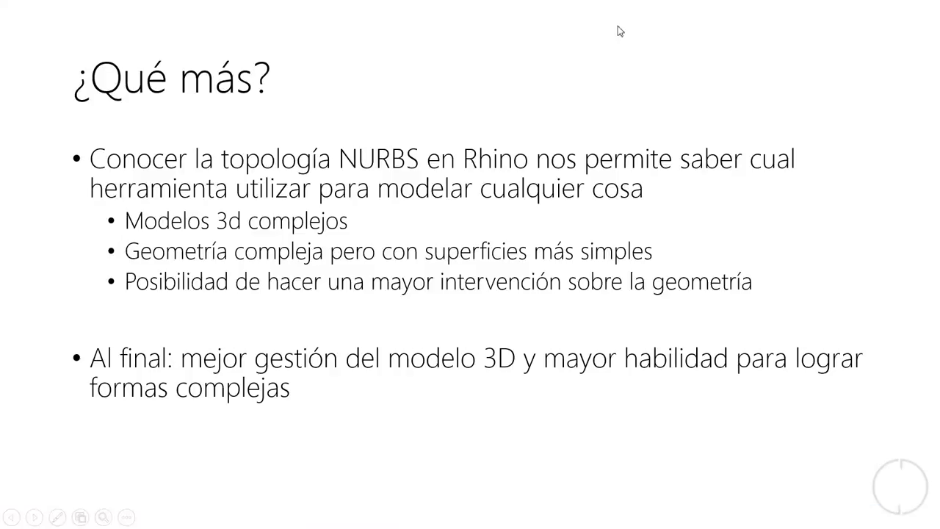